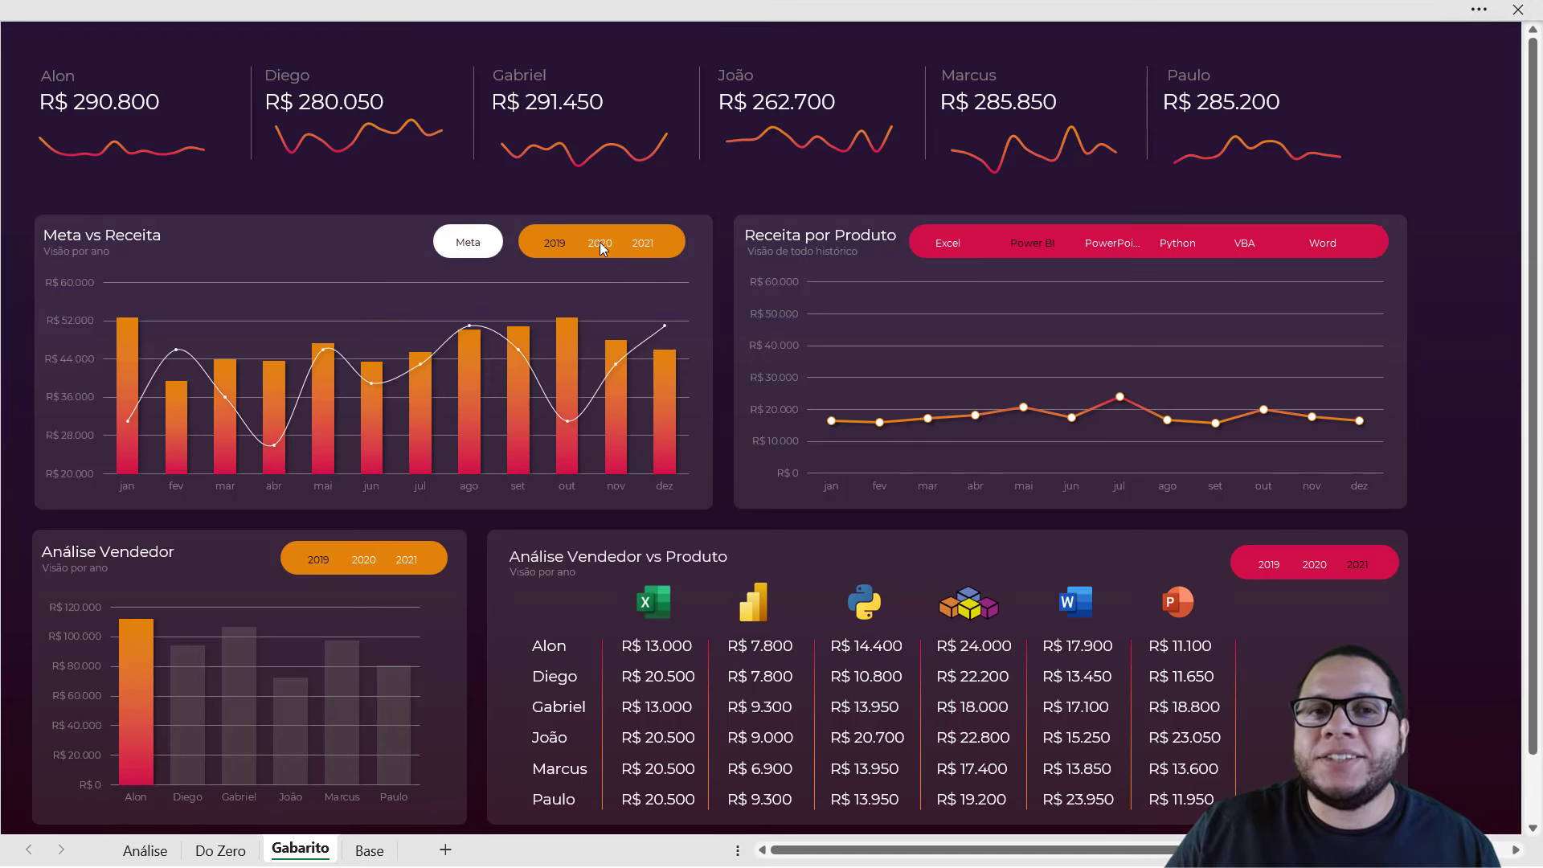
# - Switch the year filters on Meta vs Receita and seller analysis, and the product line to PowerPoint, VBA, Excel
pyautogui.click(642, 249)
pyautogui.click(642, 252)
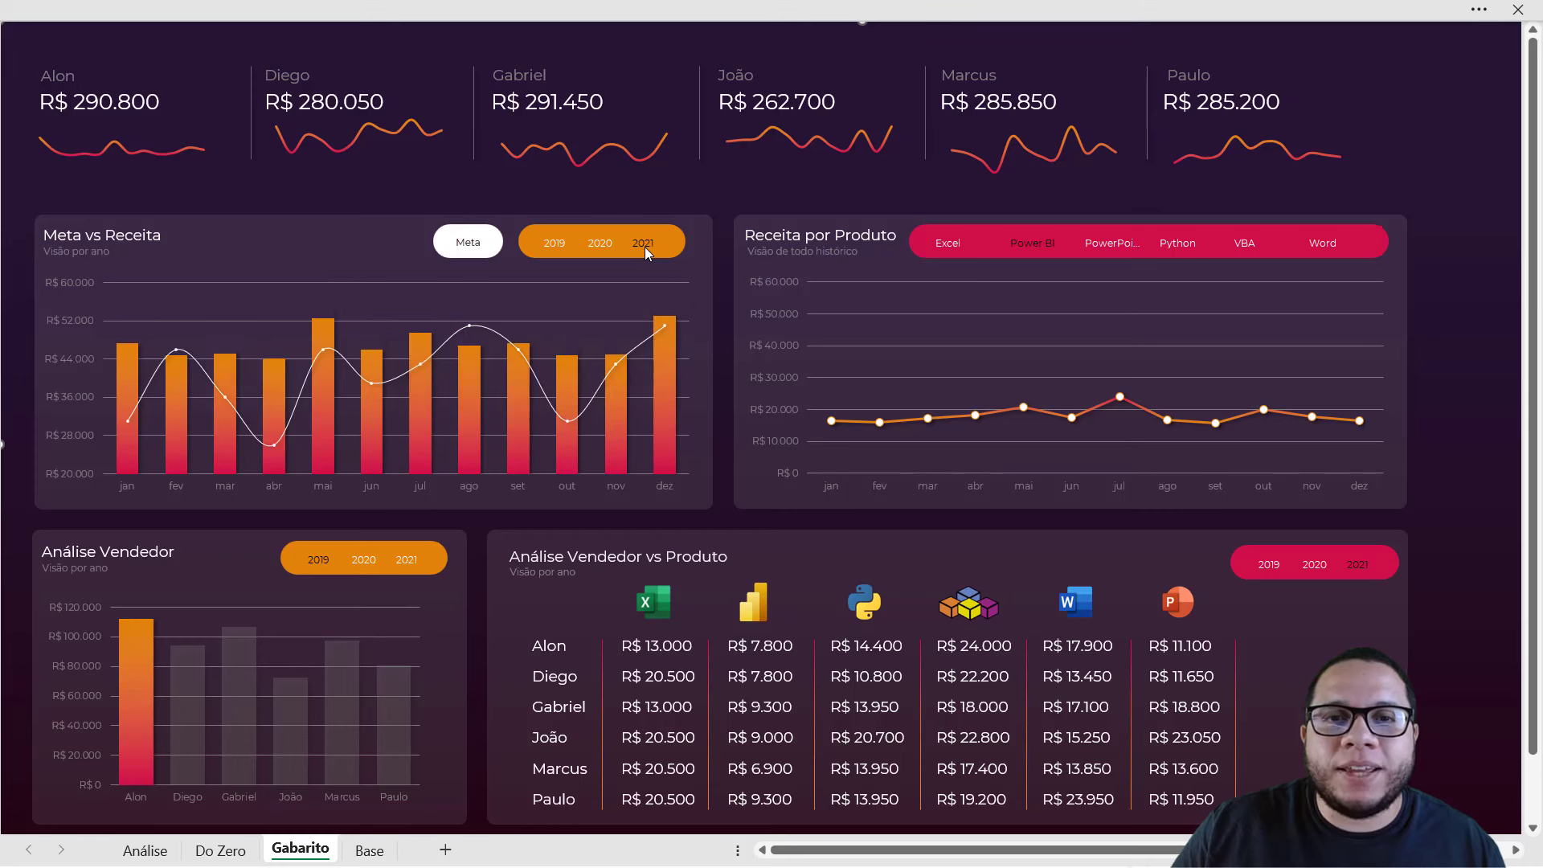
pyautogui.click(365, 560)
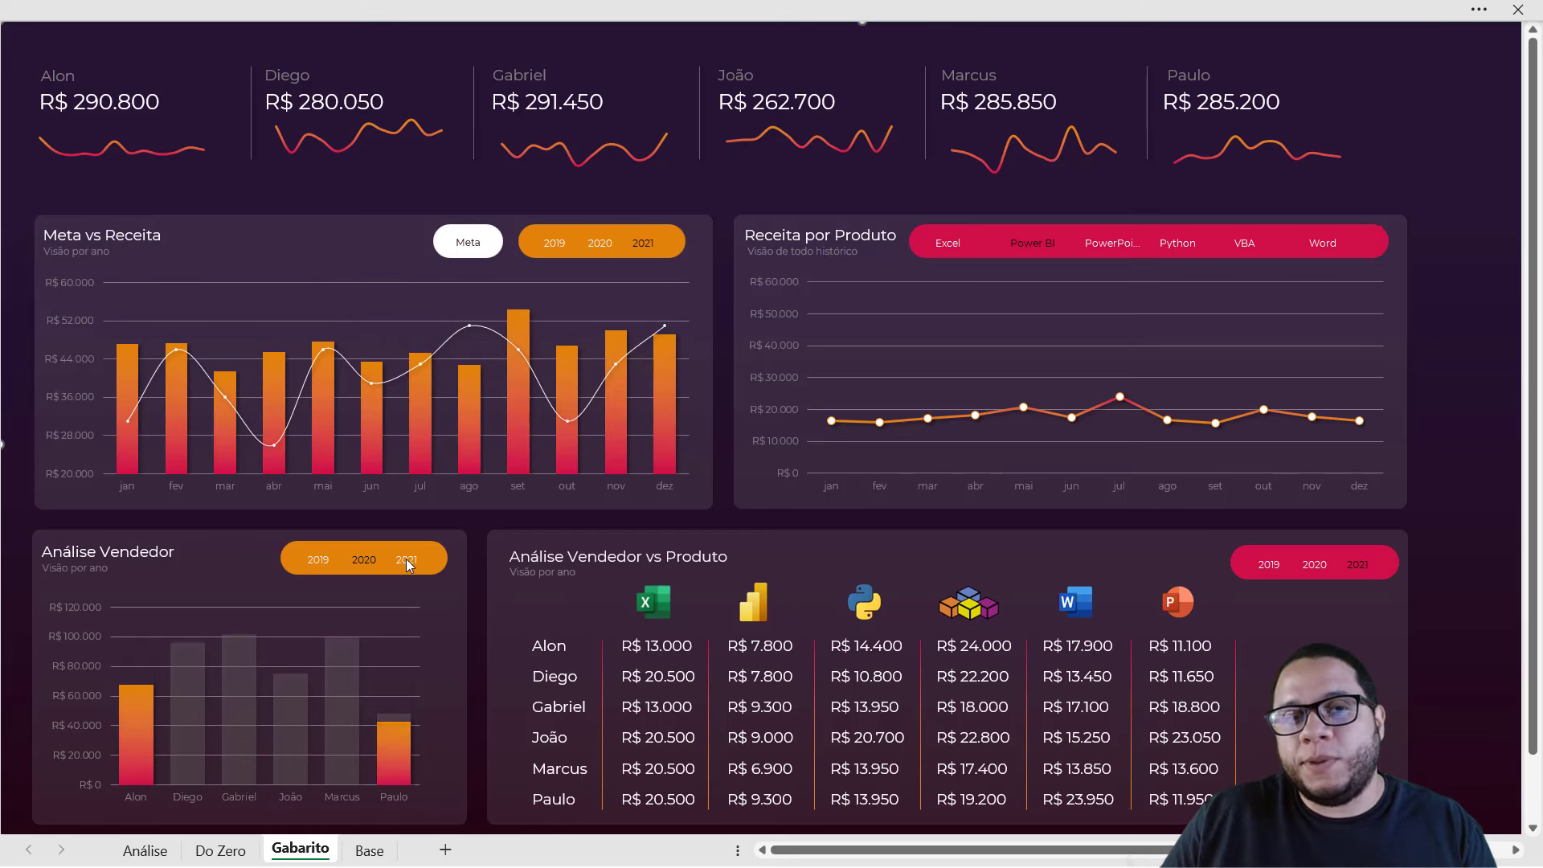
pyautogui.click(406, 558)
pyautogui.click(1107, 245)
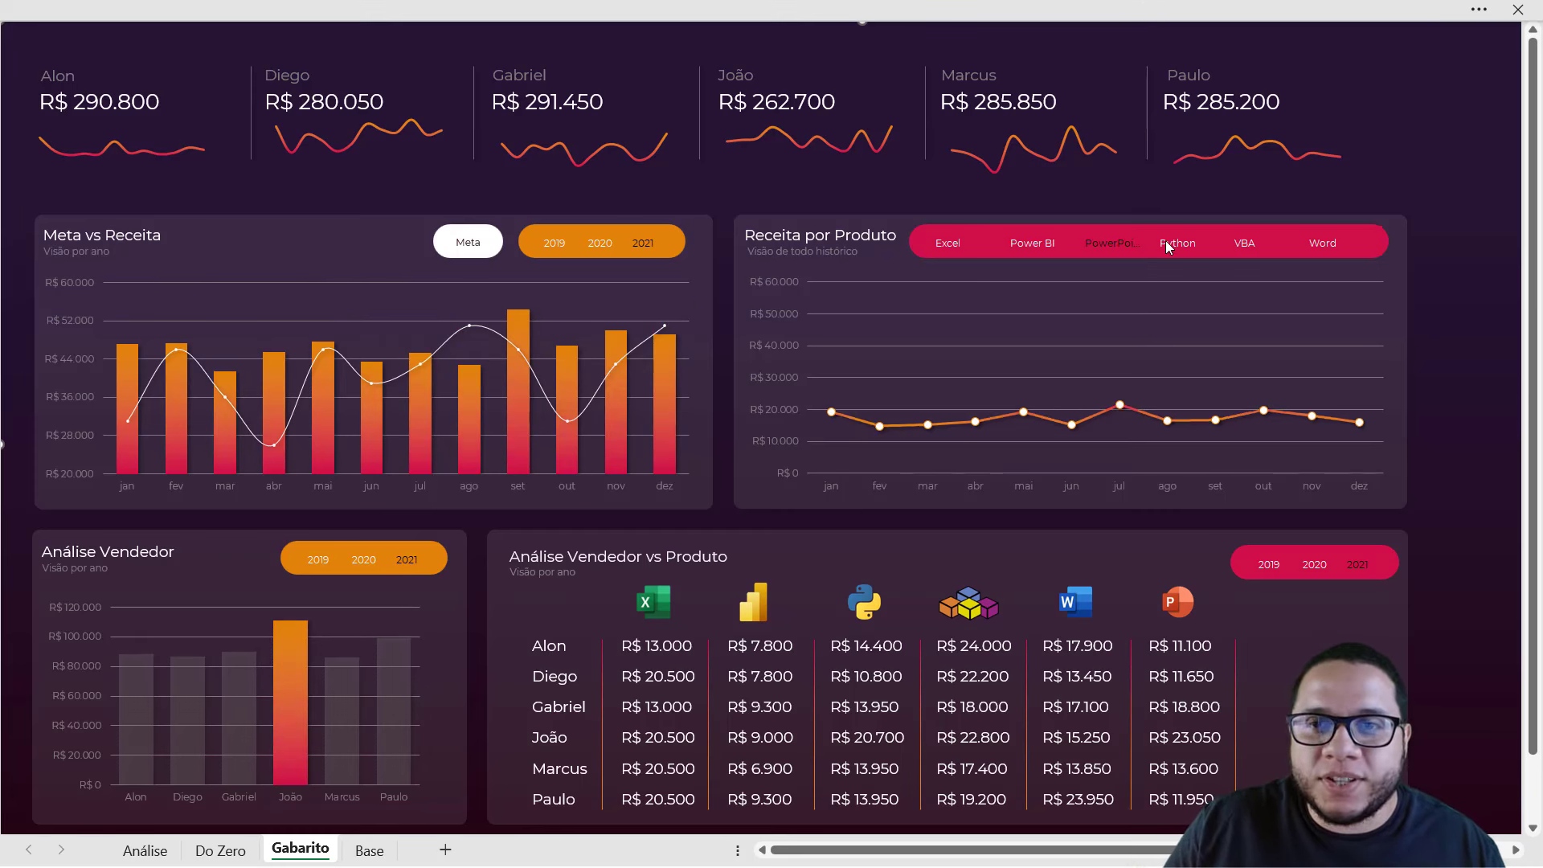
pyautogui.click(1244, 243)
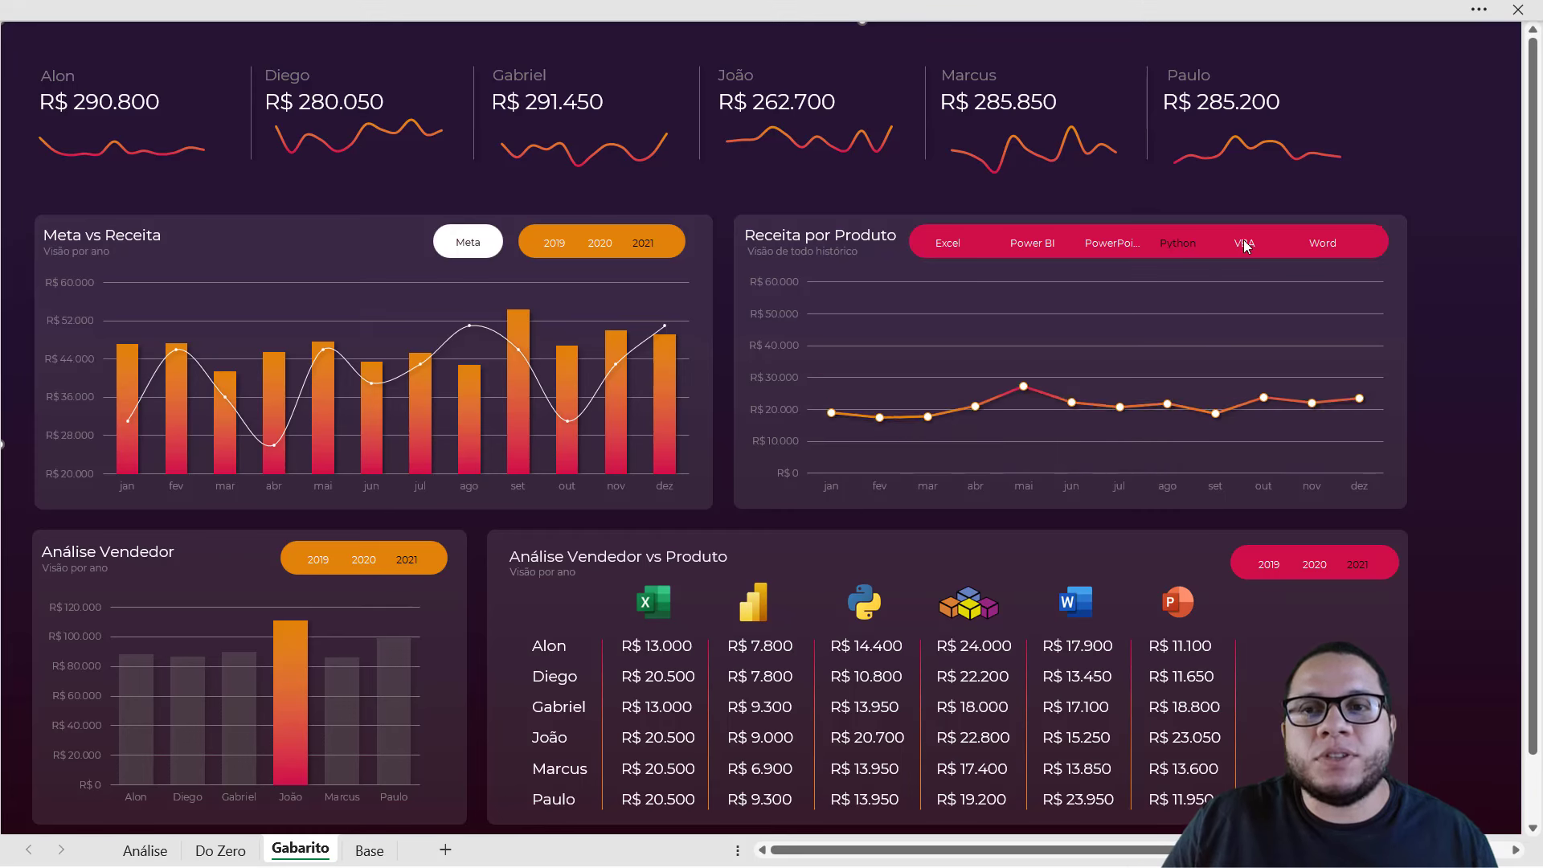
pyautogui.click(947, 243)
pyautogui.click(598, 244)
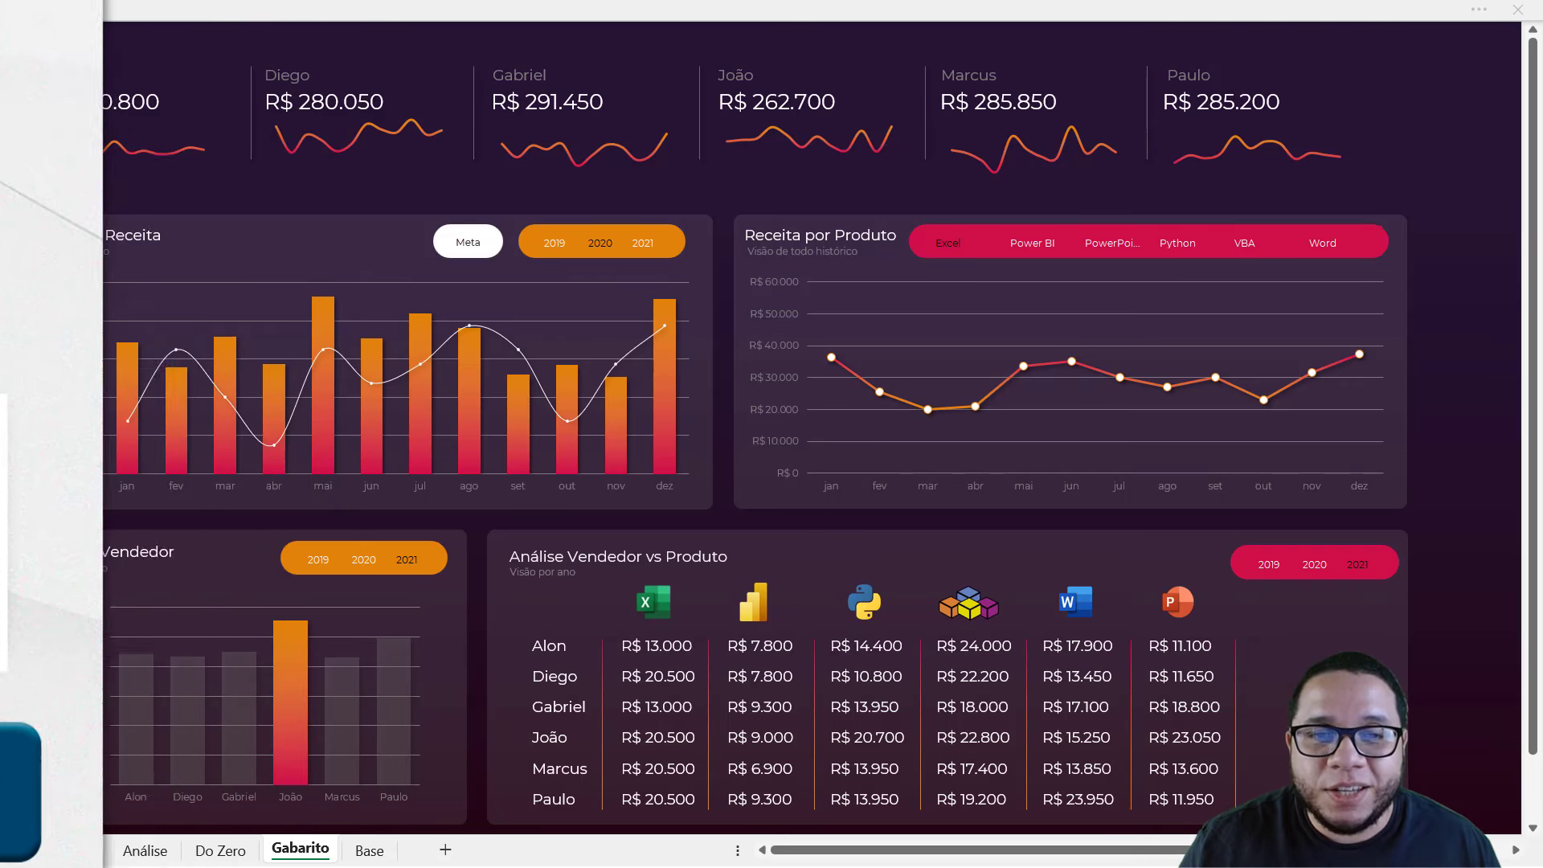
# - Leave full-screen mode to browse the review commands, then return to full-screen view
pyautogui.doubleClick(801, 21)
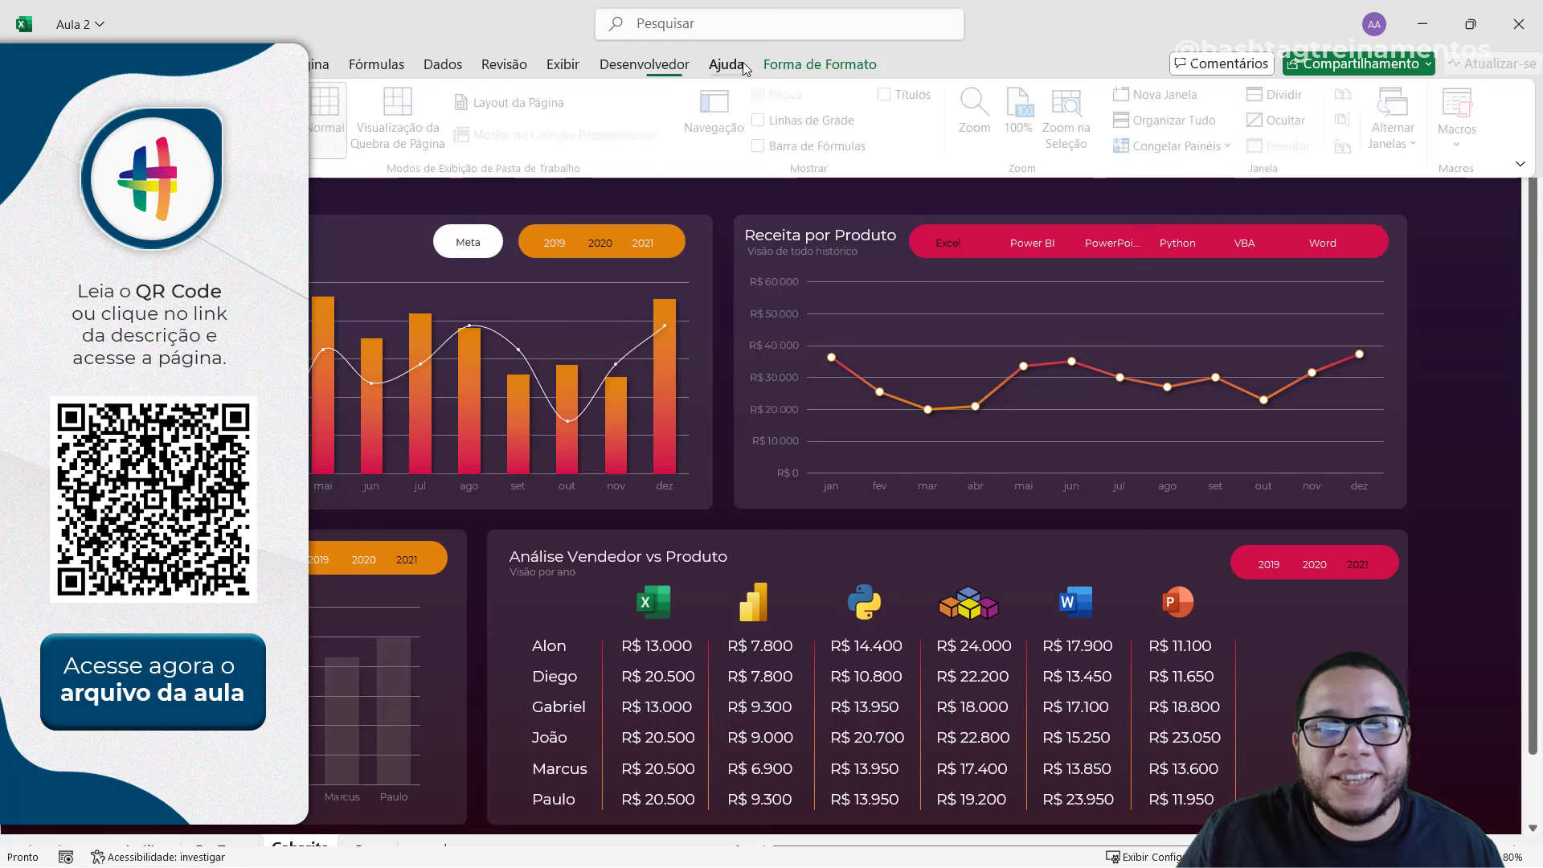
pyautogui.click(726, 65)
pyautogui.scroll(1, 726, 64)
pyautogui.scroll(1, 726, 64)
pyautogui.scroll(1, 725, 65)
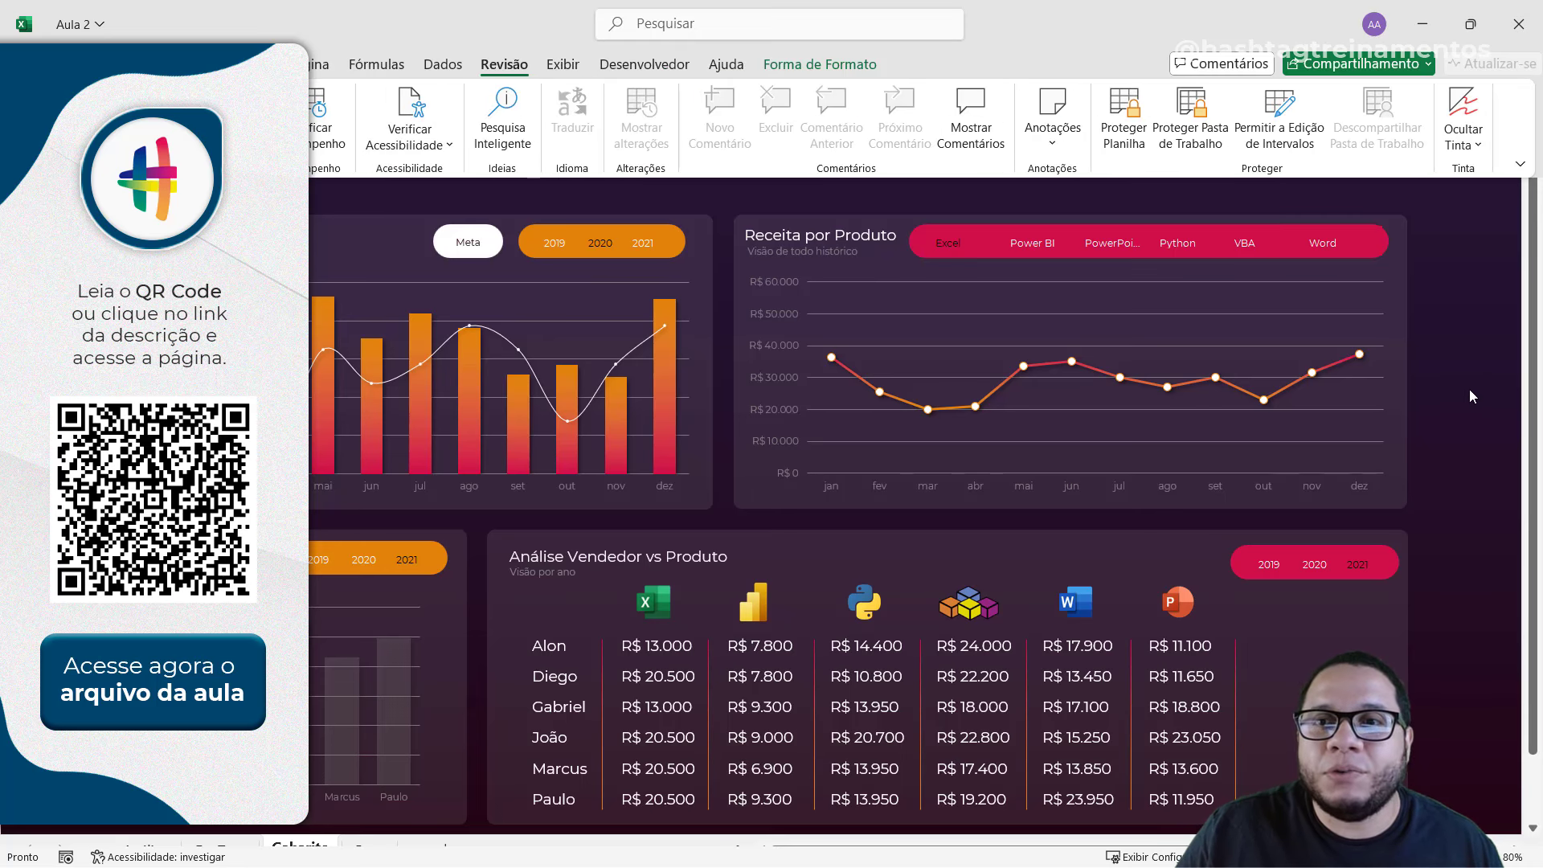
pyautogui.hotkey('ctrl', 'shift', 'F1')
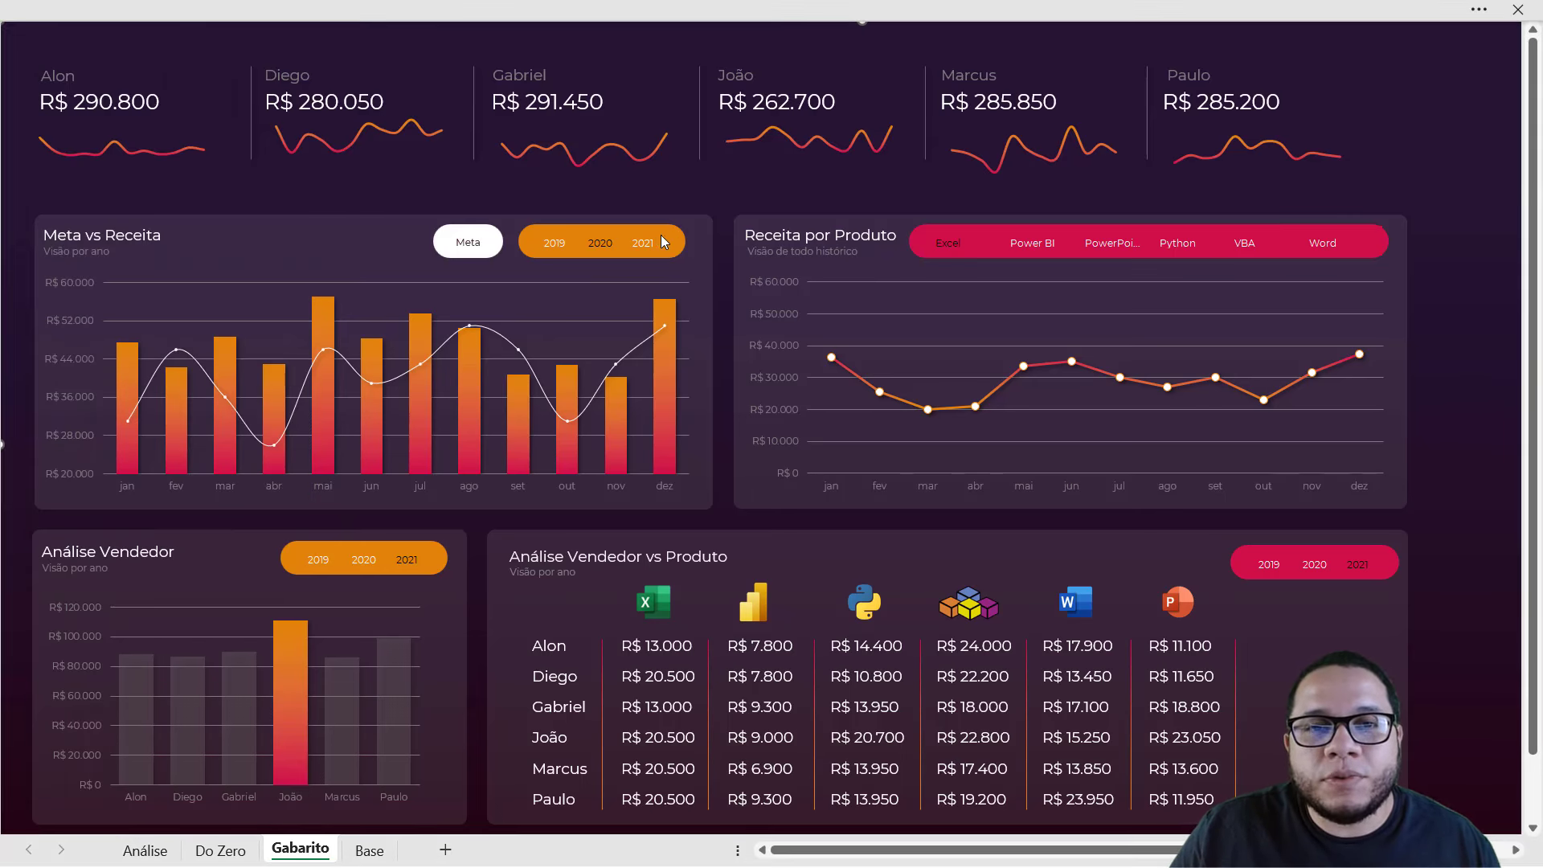
# - Set Meta vs Receita to 2020, then 2019, and the revenue line to Power BI, then Python
pyautogui.click(601, 243)
pyautogui.click(563, 247)
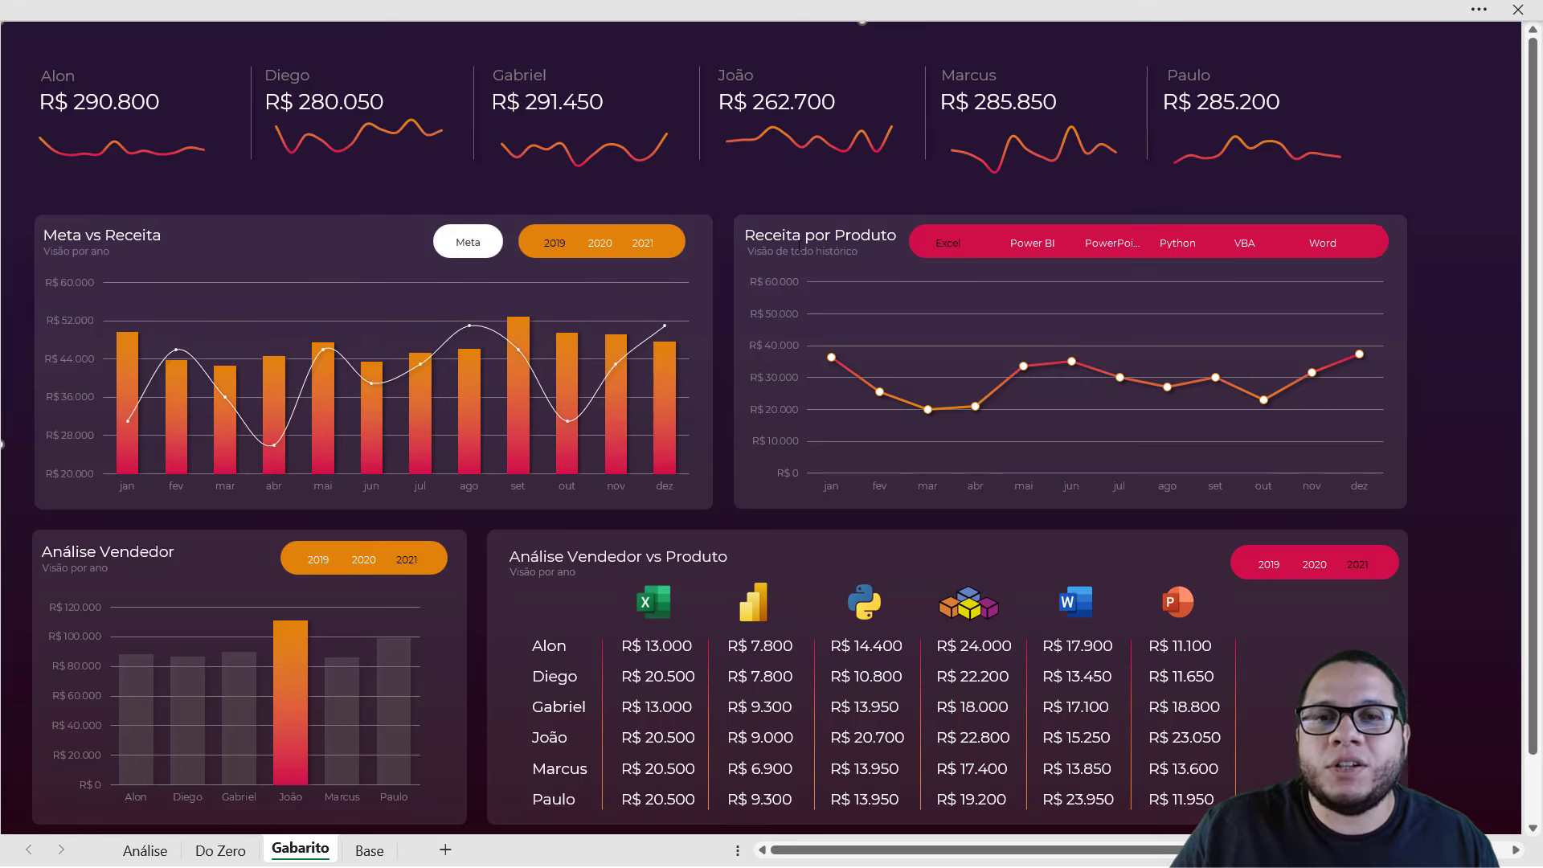
pyautogui.click(1029, 243)
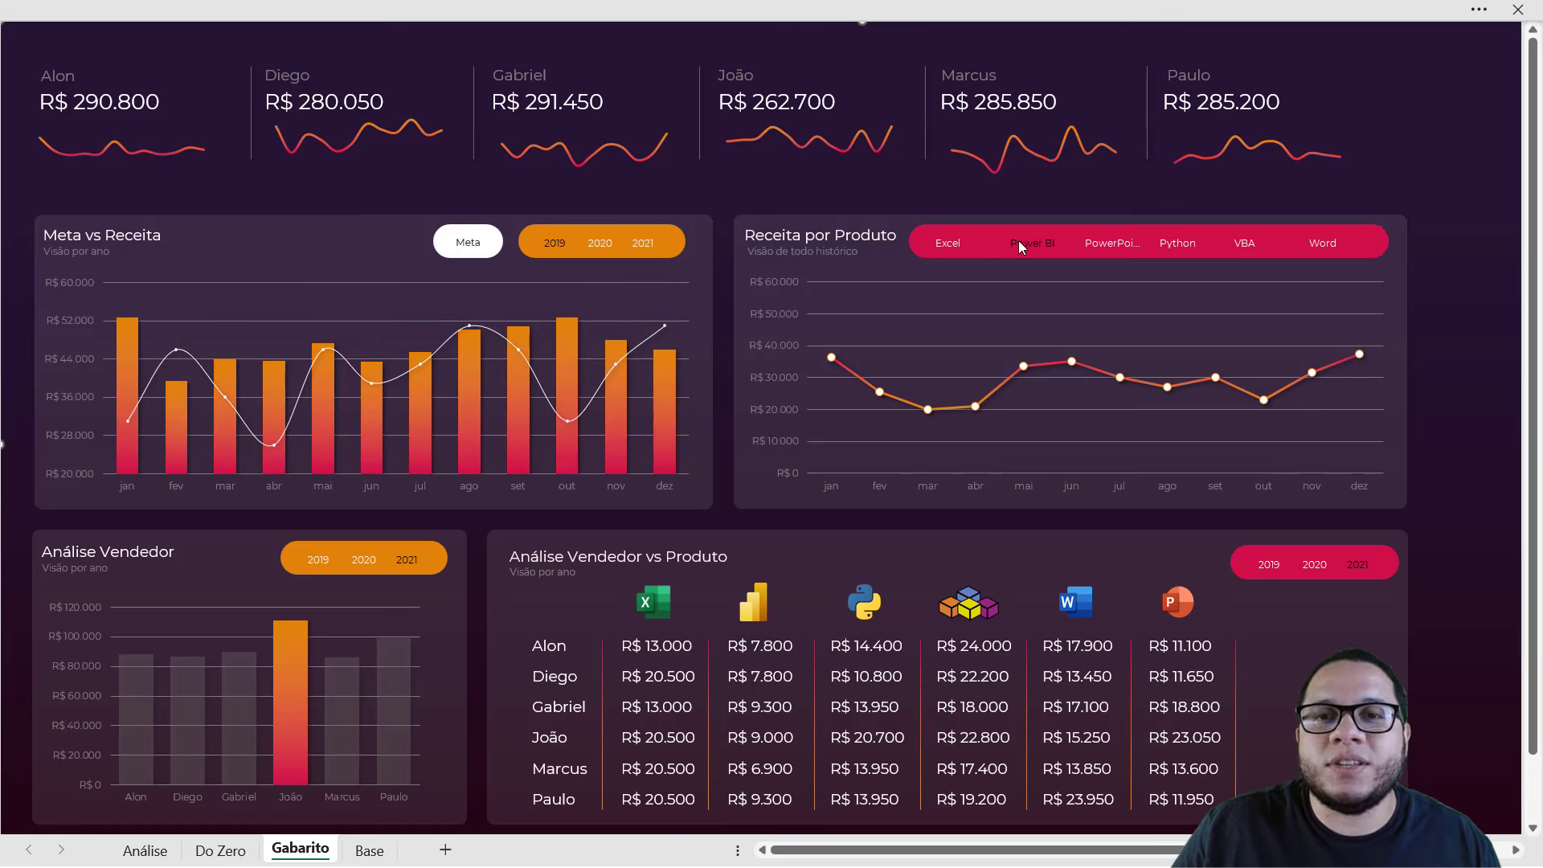
pyautogui.click(1178, 244)
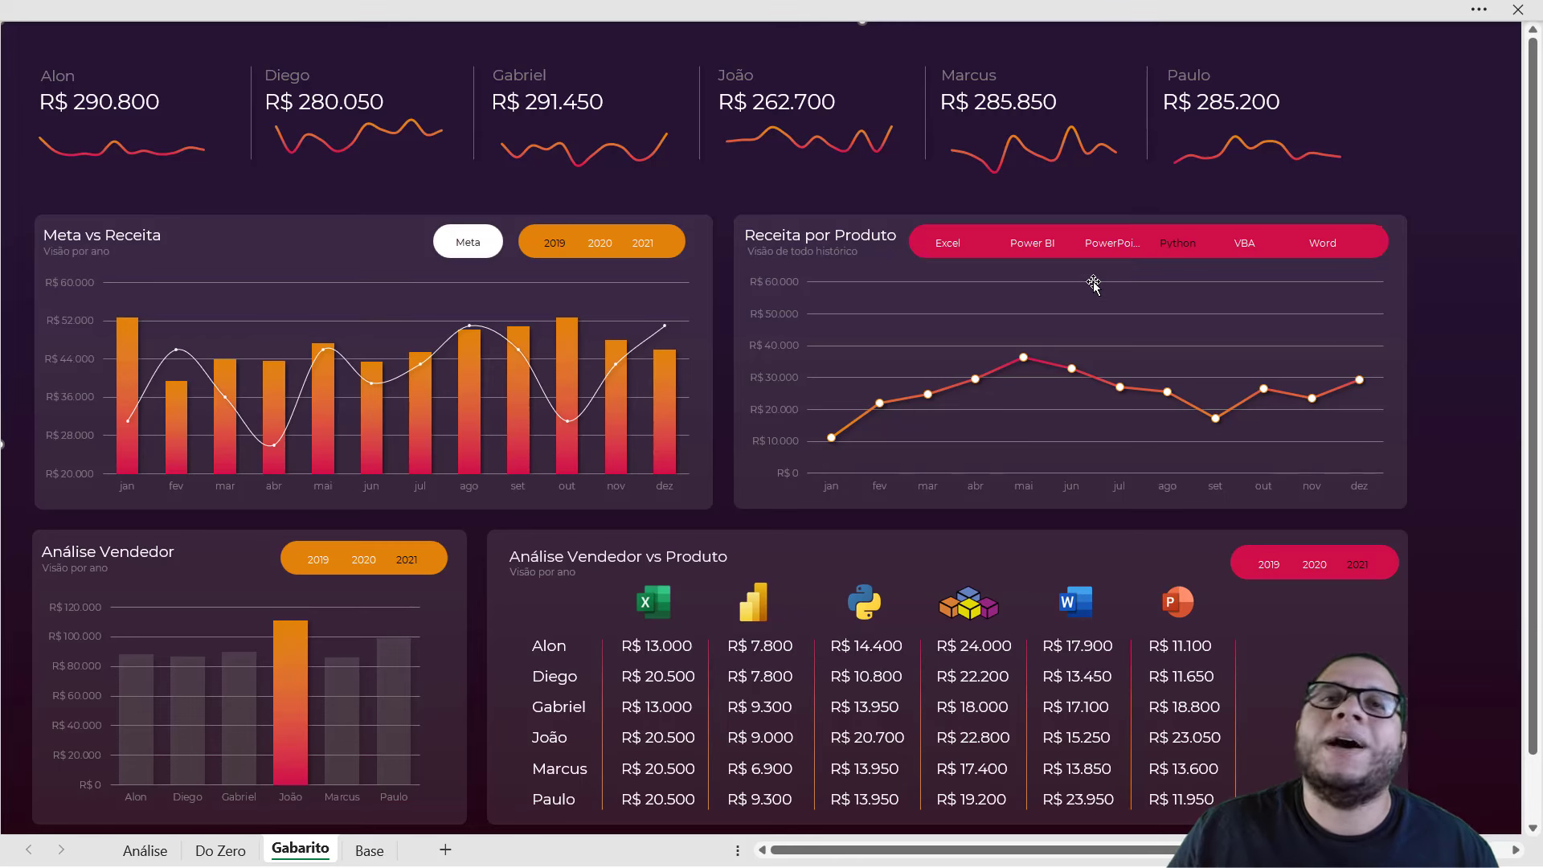
# - On the Base sheet, hide columns B and C (Ano and Mês)
pyautogui.click(370, 850)
pyautogui.click(731, 422)
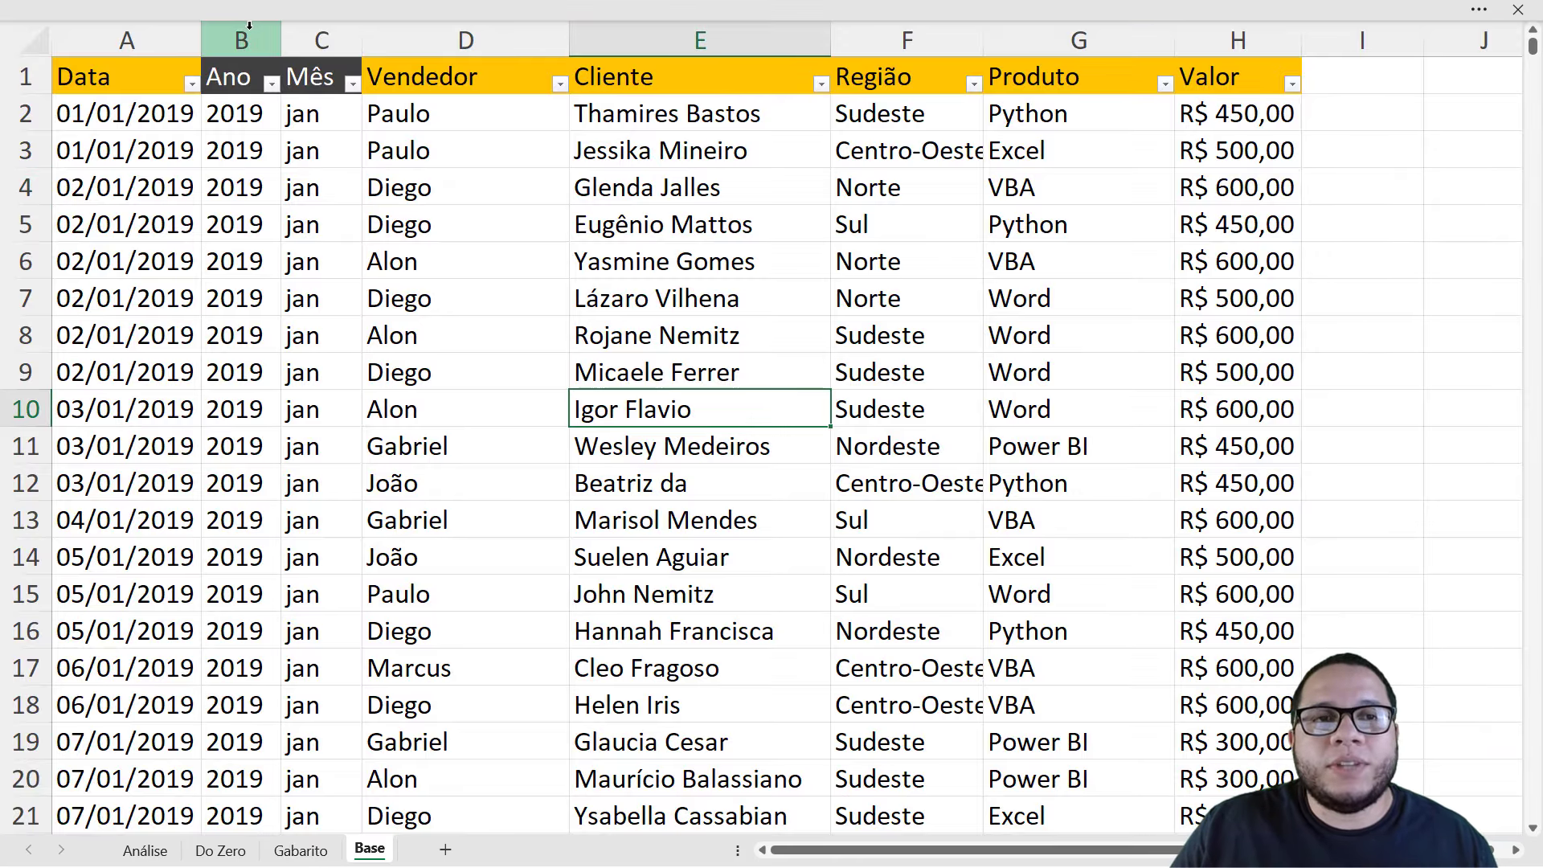
pyautogui.moveTo(242, 40); pyautogui.dragTo(316, 41)
pyautogui.rightClick(312, 41)
pyautogui.click(366, 389)
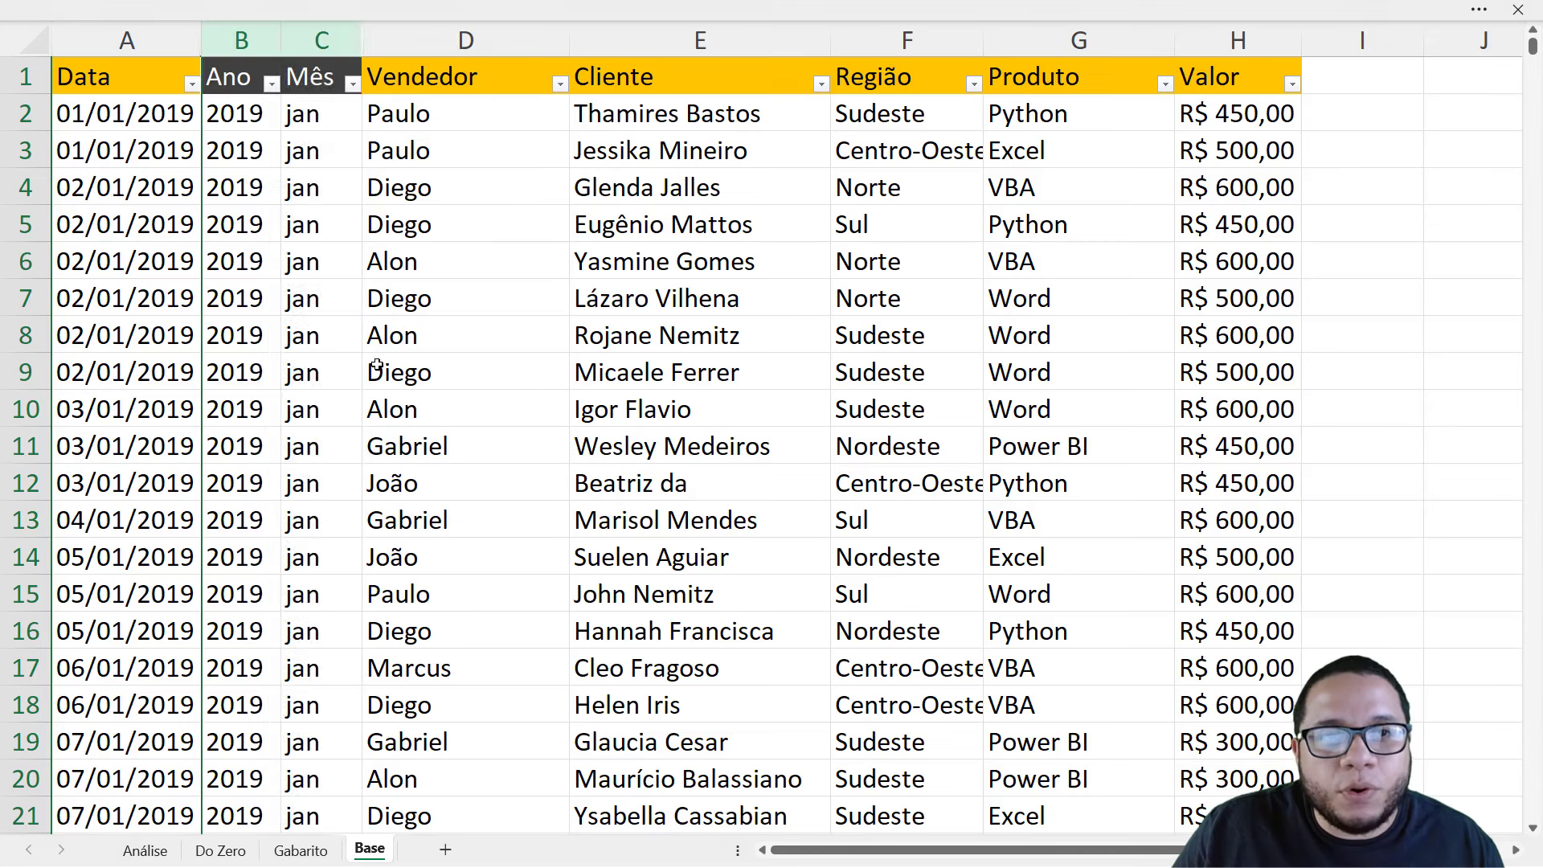
# - Keep the ribbon always shown and turn on the formula bar from the View settings
pyautogui.click(611, 11)
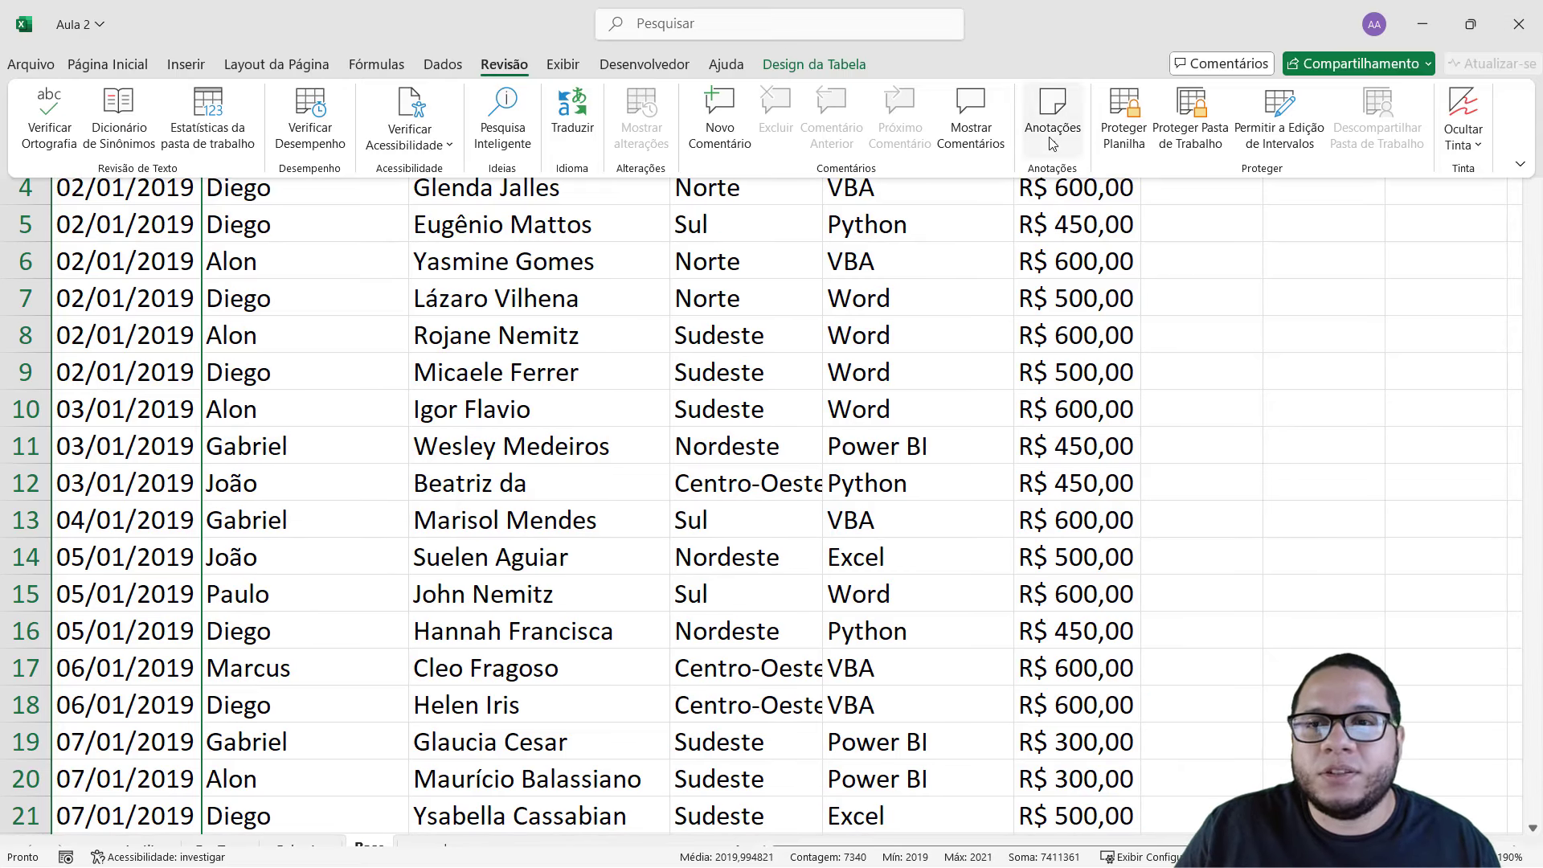
pyautogui.click(1519, 165)
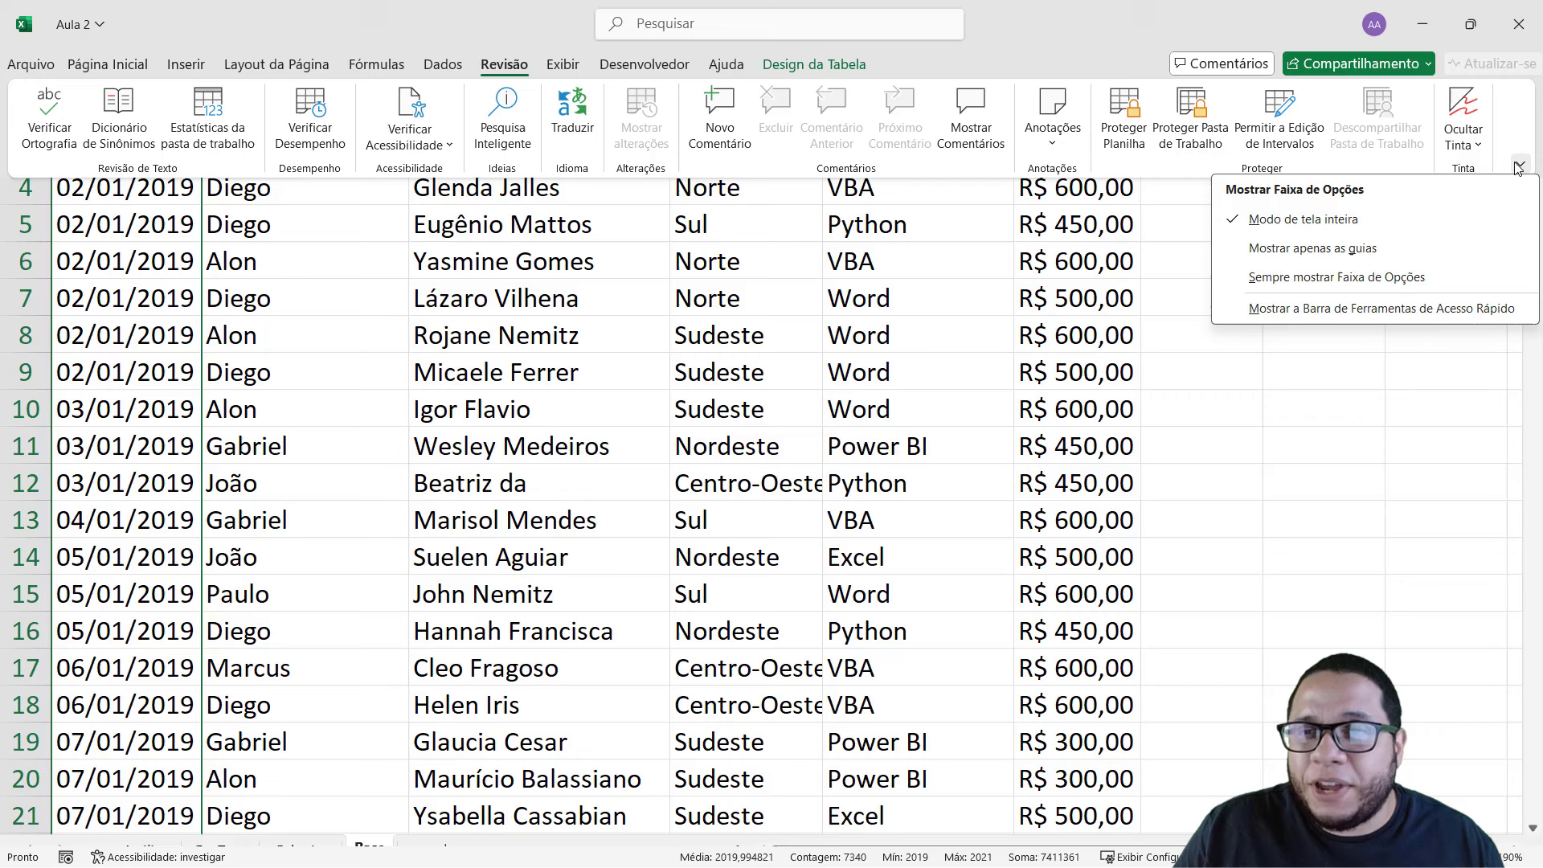
pyautogui.click(1278, 278)
pyautogui.click(564, 66)
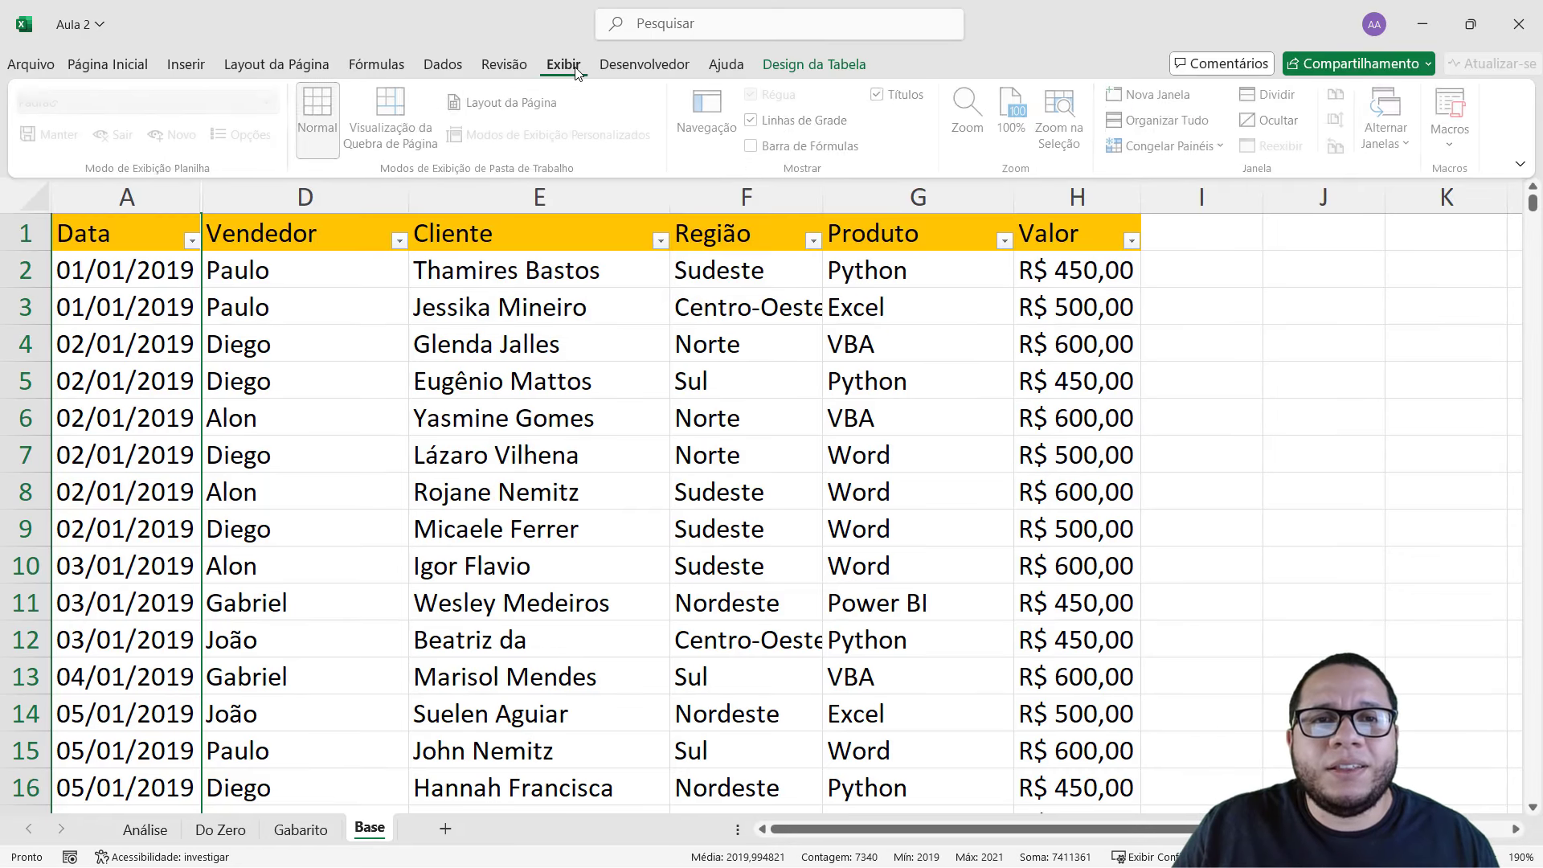
pyautogui.click(777, 270)
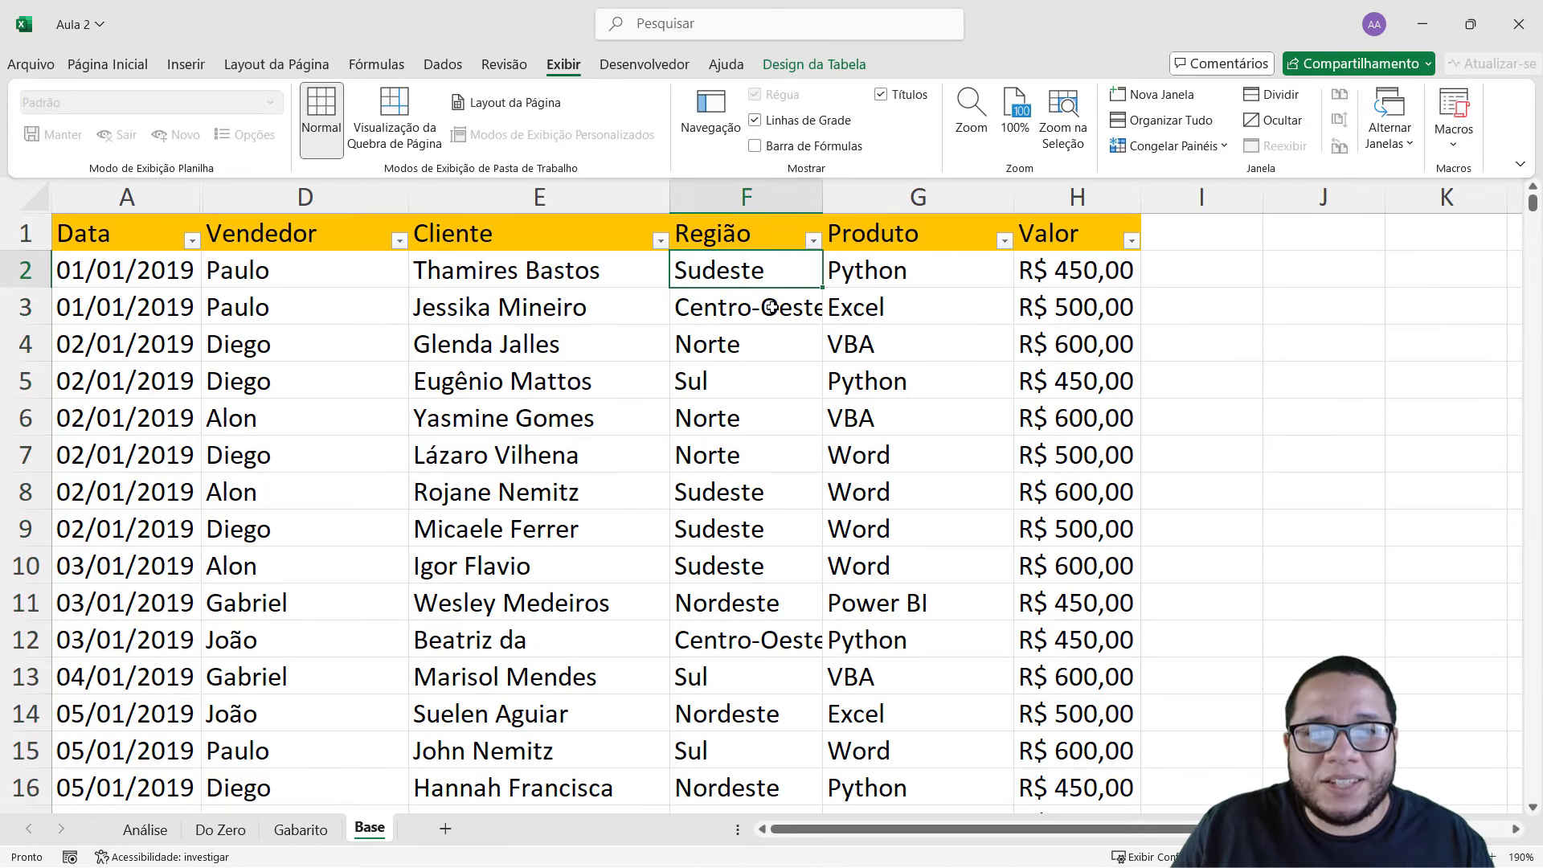
pyautogui.click(778, 146)
# - Inspect the sales table by selecting ranges like A1:H12 and A1:E6, ending inside the data
pyautogui.click(796, 422)
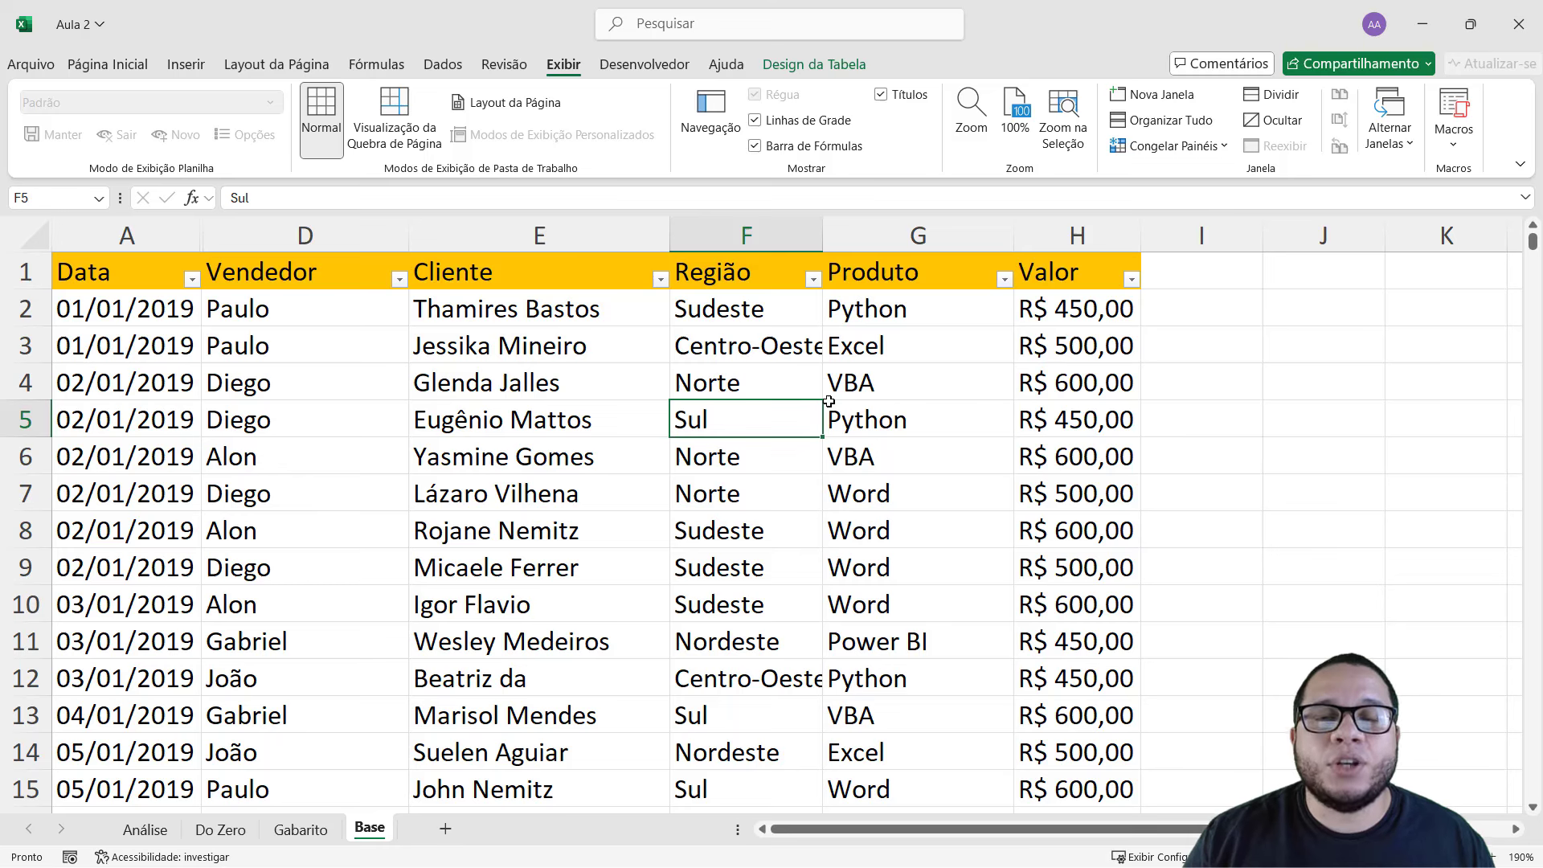
pyautogui.moveTo(112, 276); pyautogui.dragTo(1077, 679)
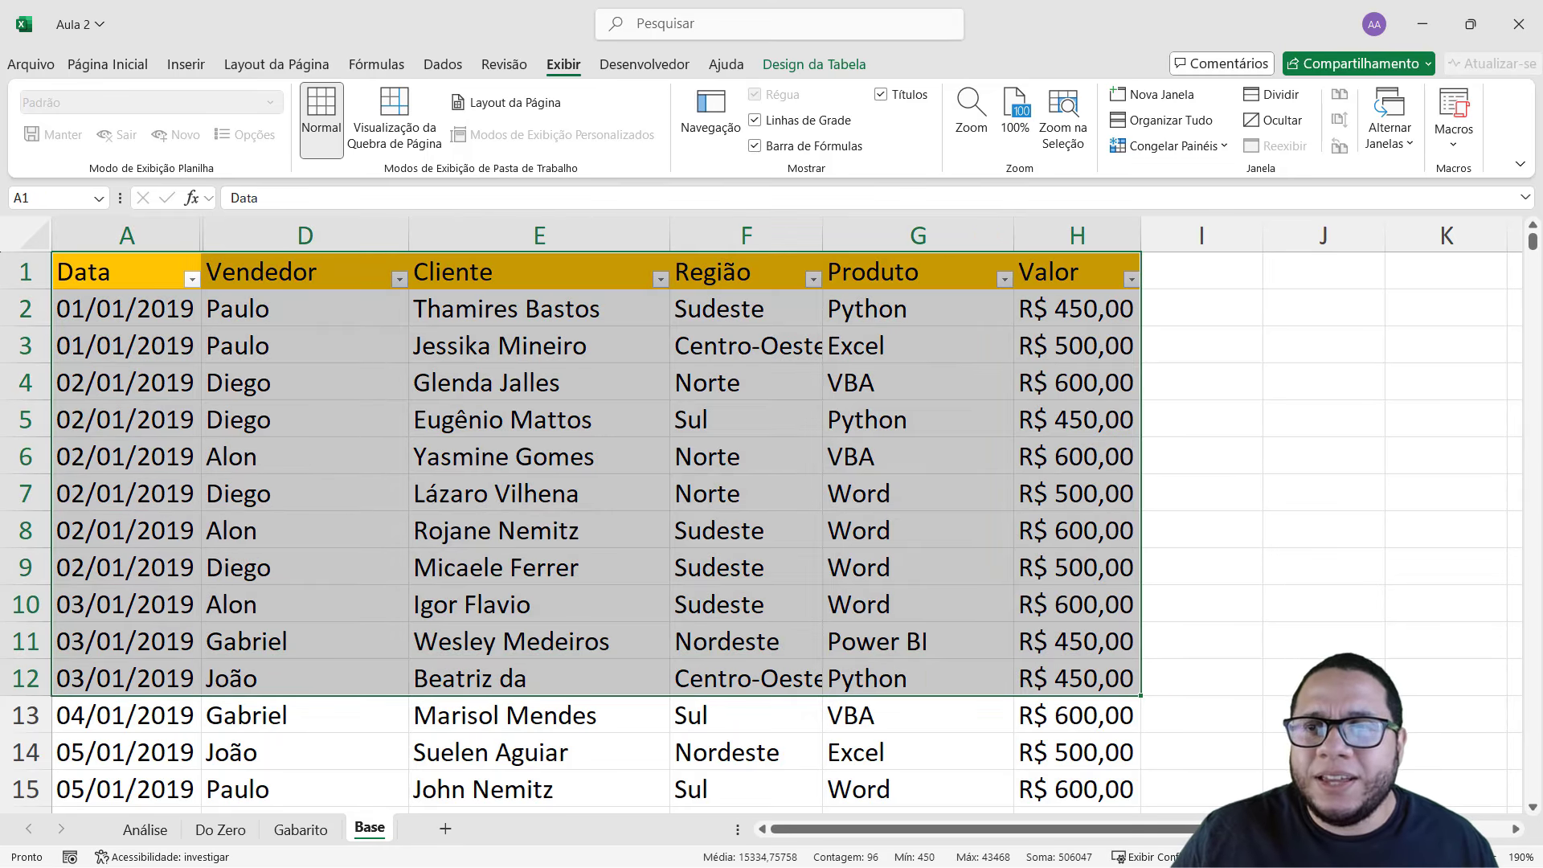
pyautogui.moveTo(1533, 241)
pyautogui.mouseDown()
pyautogui.moveTo(1536, 807)
pyautogui.moveTo(1532, 241)
pyautogui.mouseUp()
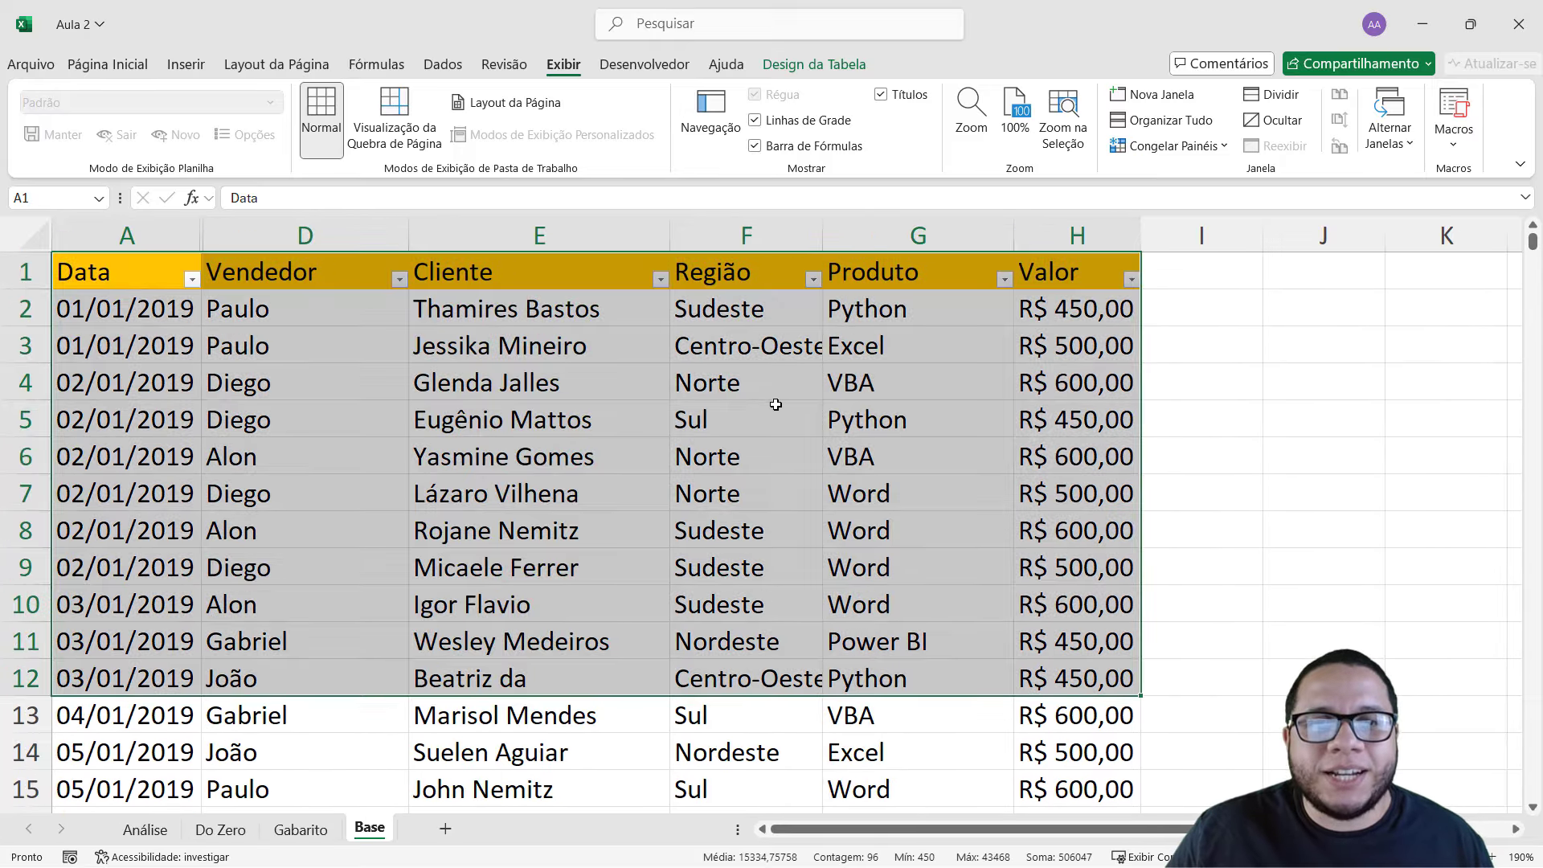
pyautogui.click(698, 457)
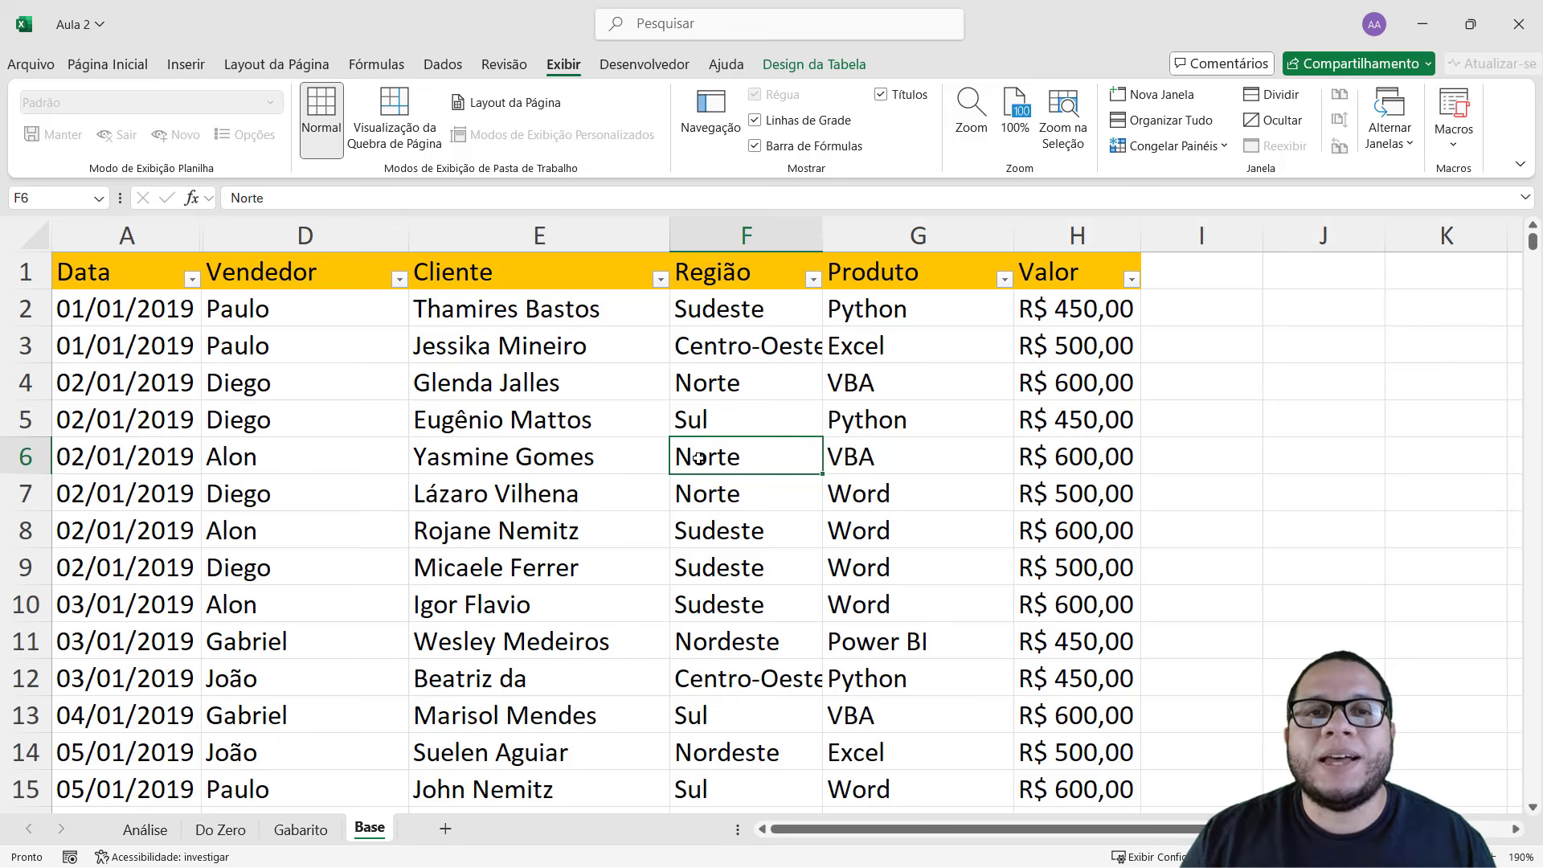
pyautogui.moveTo(103, 272)
pyautogui.mouseDown()
pyautogui.moveTo(655, 397)
pyautogui.moveTo(1069, 320)
pyautogui.mouseUp()
pyautogui.moveTo(107, 269)
pyautogui.mouseDown()
pyautogui.moveTo(107, 301)
pyautogui.moveTo(356, 318)
pyautogui.moveTo(792, 333)
pyautogui.moveTo(794, 312)
pyautogui.moveTo(1091, 315)
pyautogui.mouseUp()
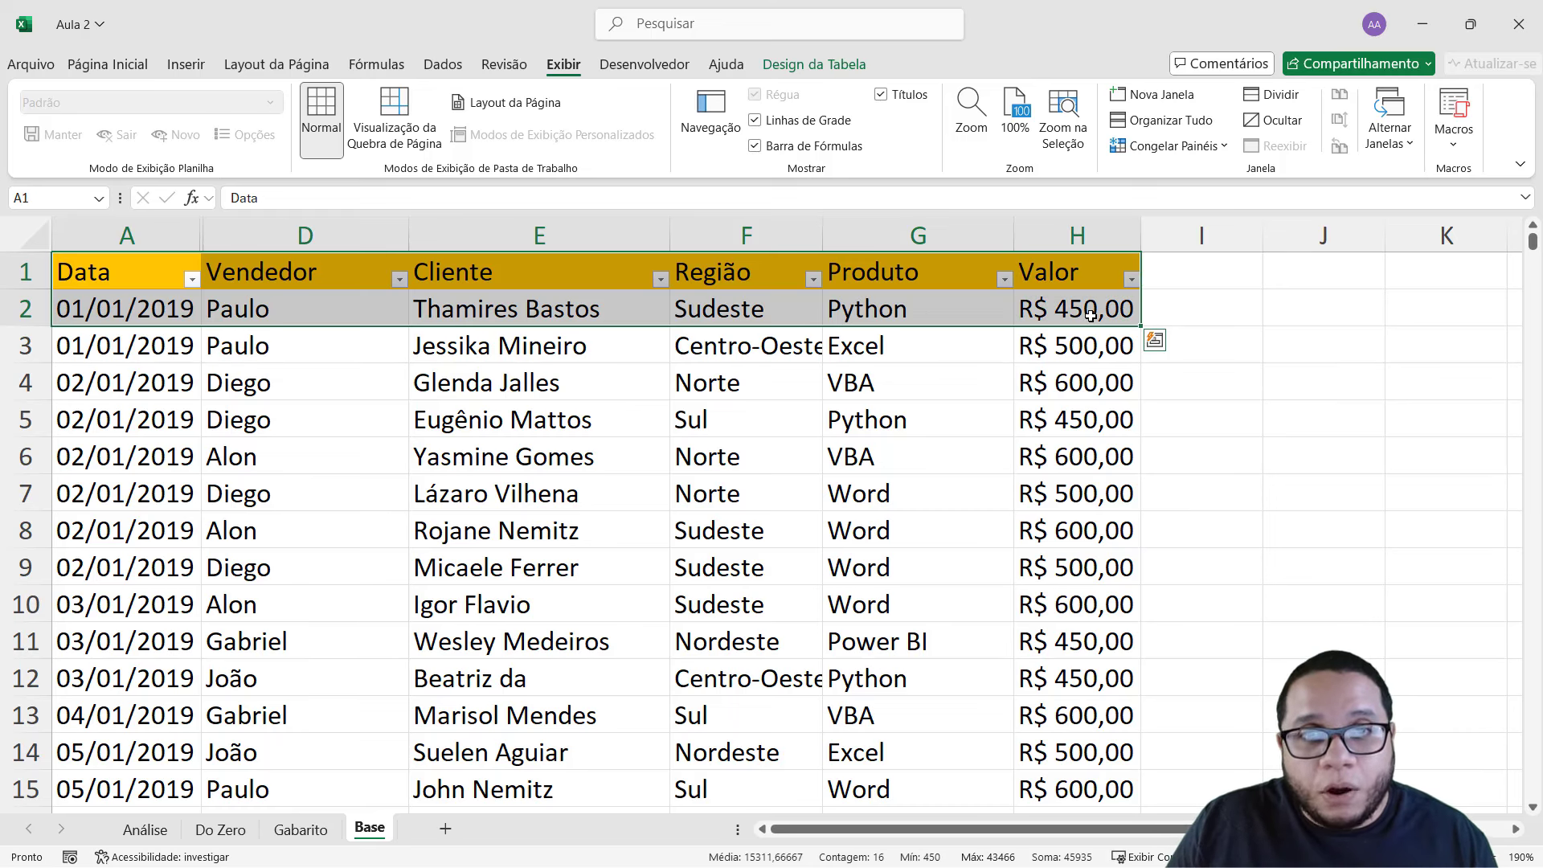
pyautogui.click(1089, 309)
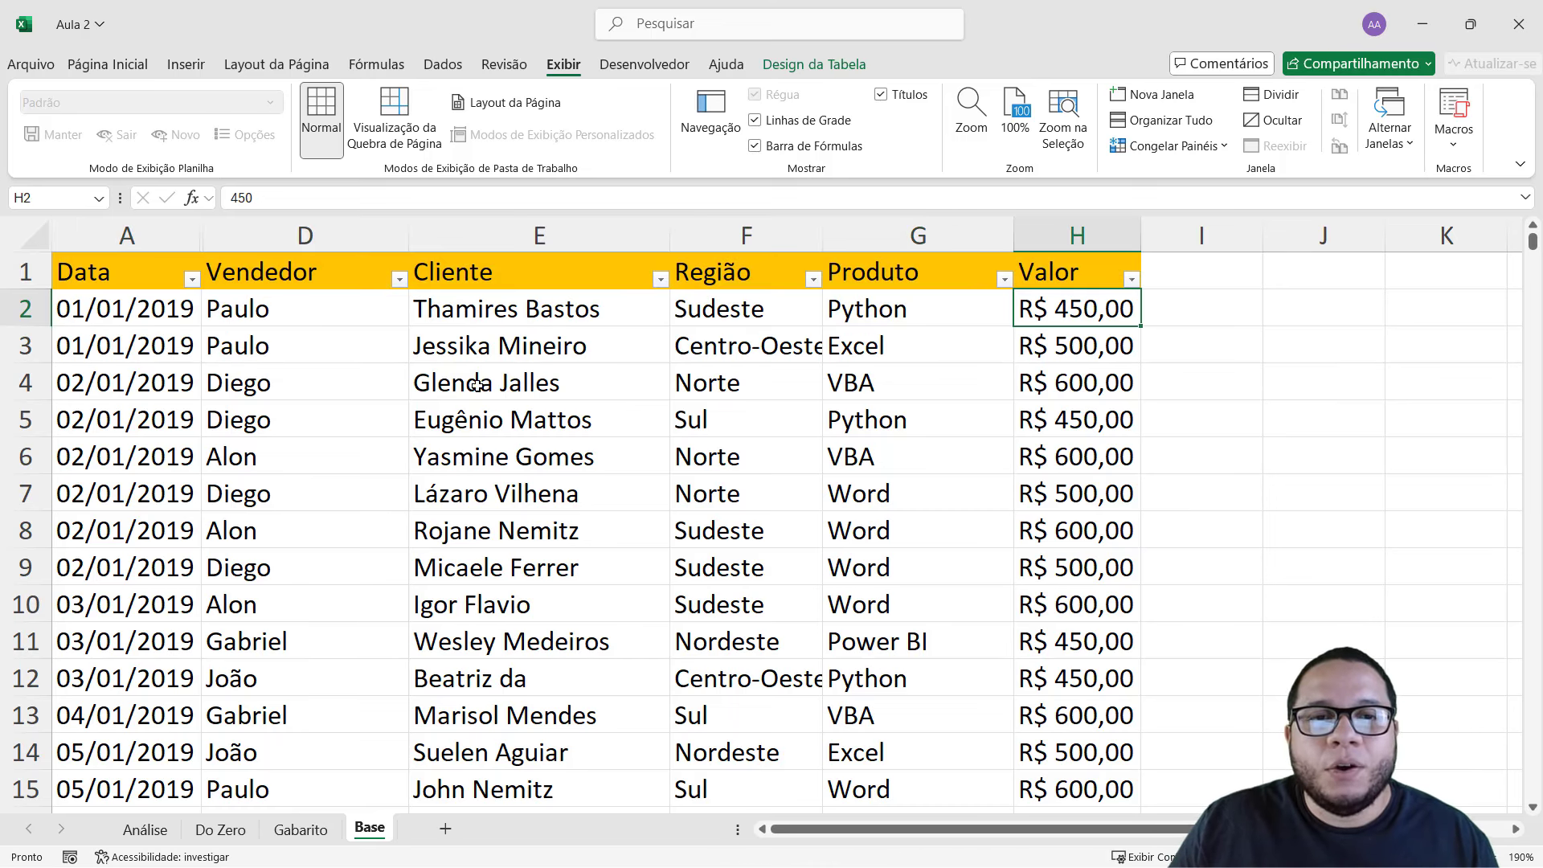
pyautogui.click(449, 383)
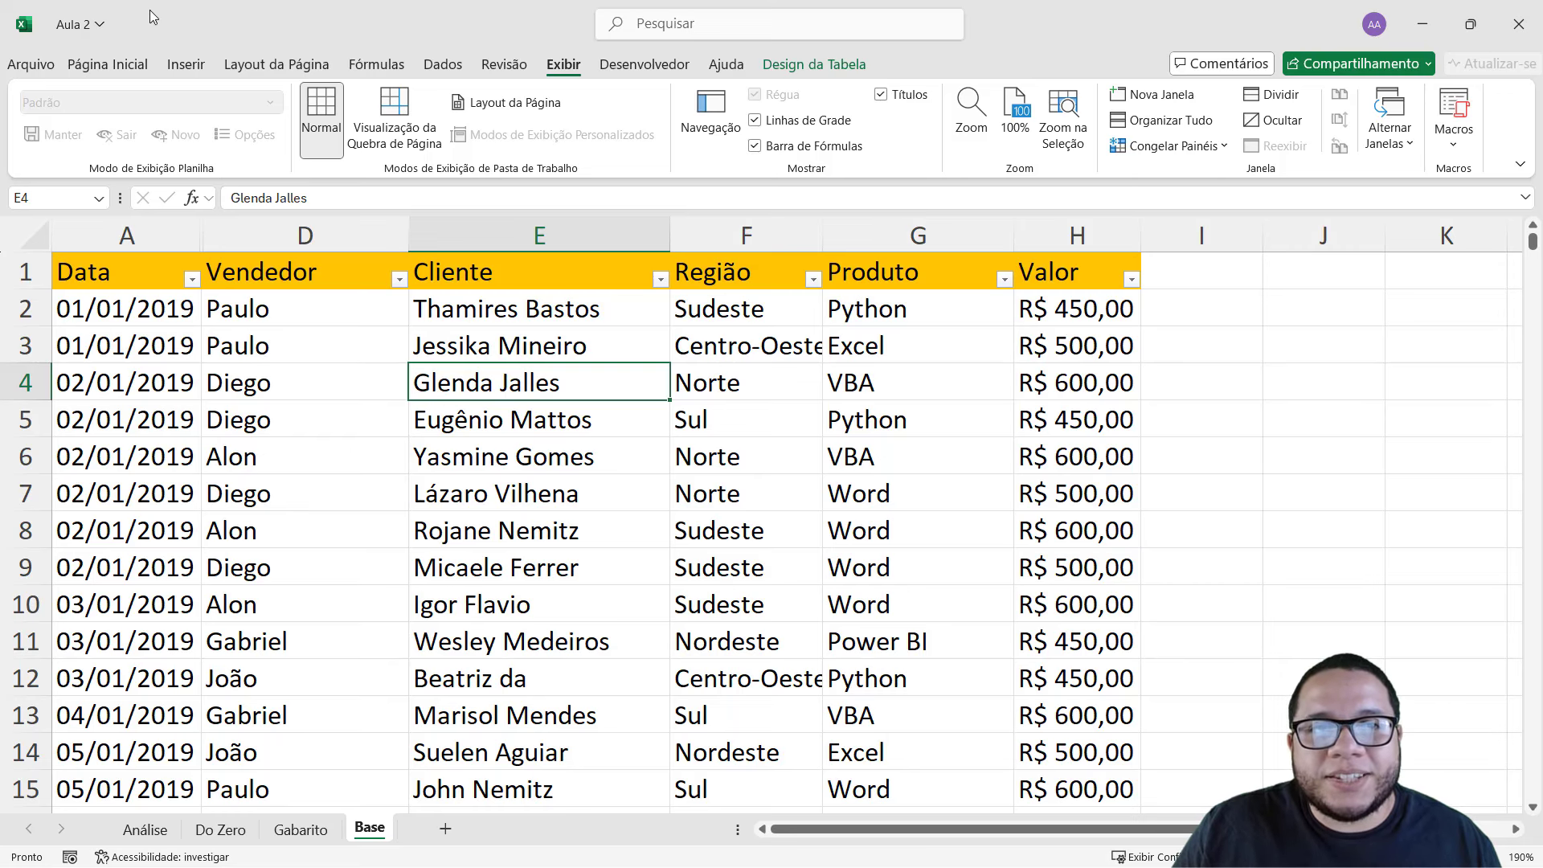
pyautogui.click(185, 64)
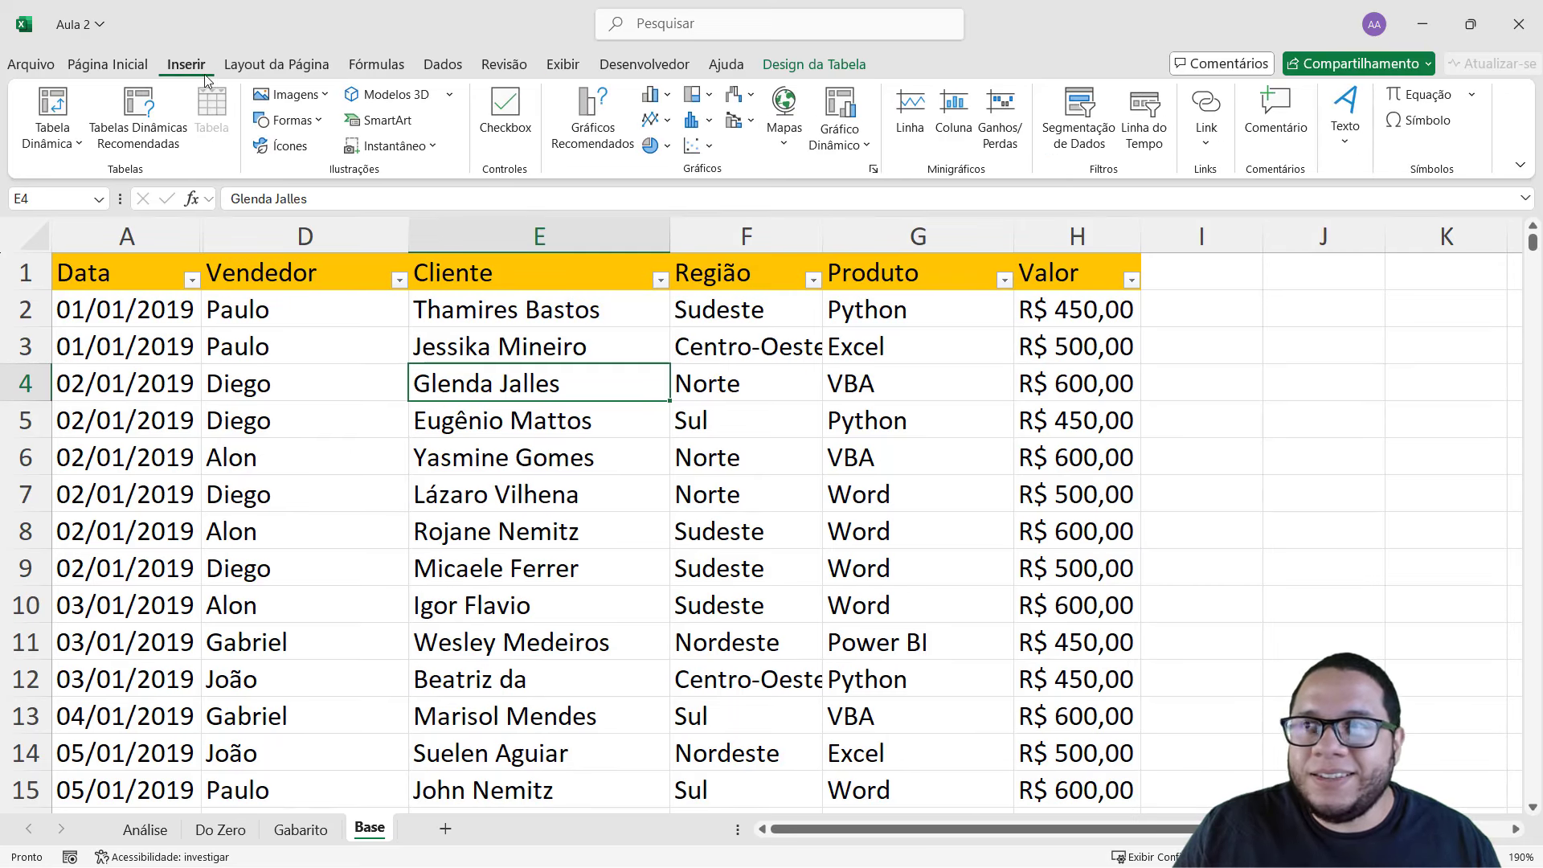
# - Create a pivot table on a new sheet placed after Base and named 'Tabelas'
pyautogui.click(57, 98)
pyautogui.click(969, 462)
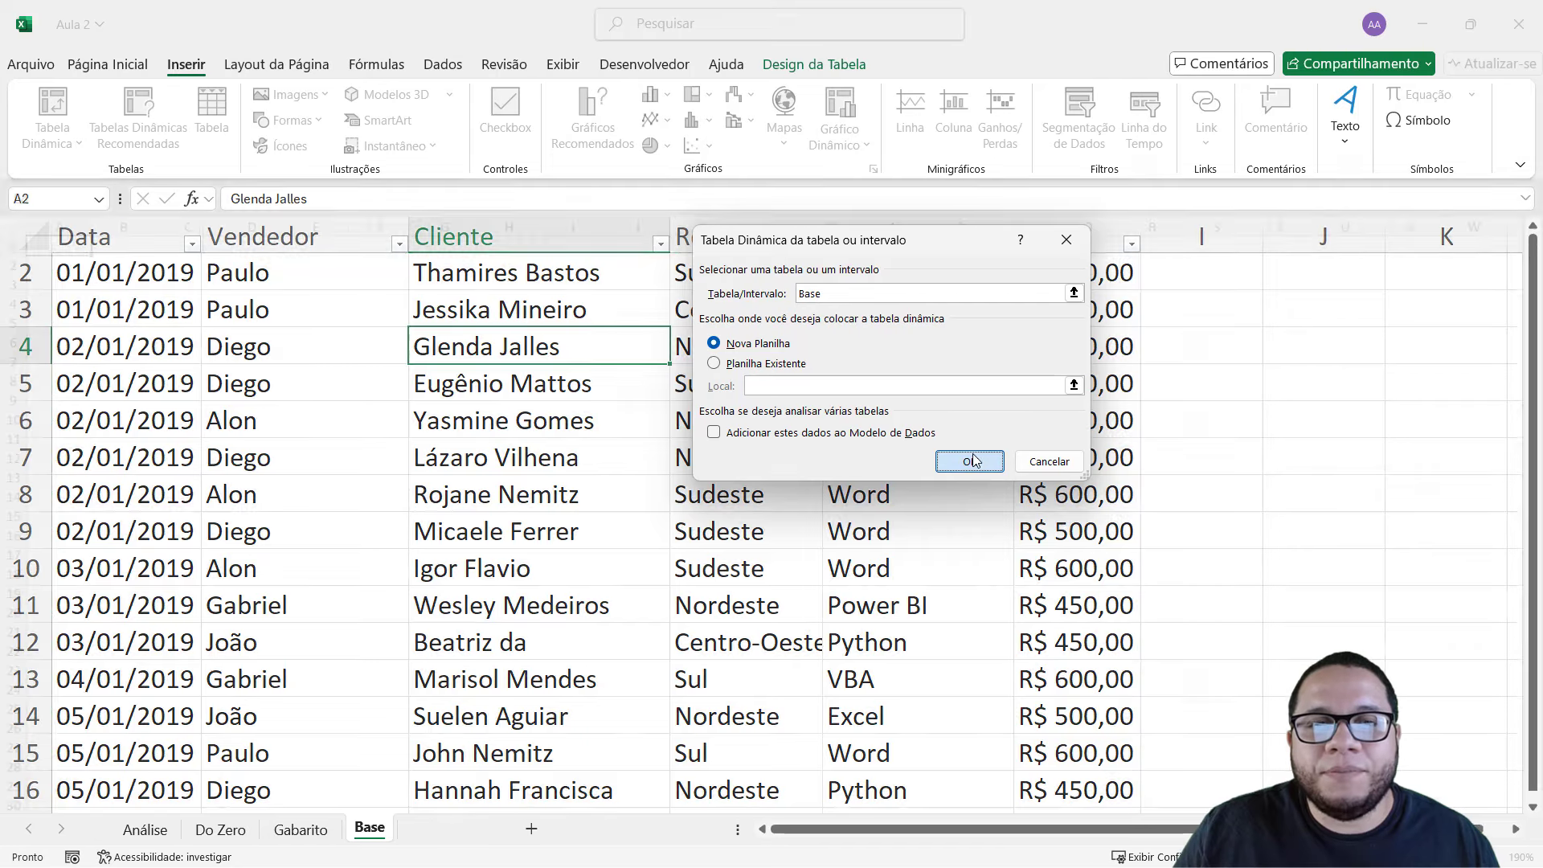
pyautogui.moveTo(394, 831); pyautogui.dragTo(488, 836)
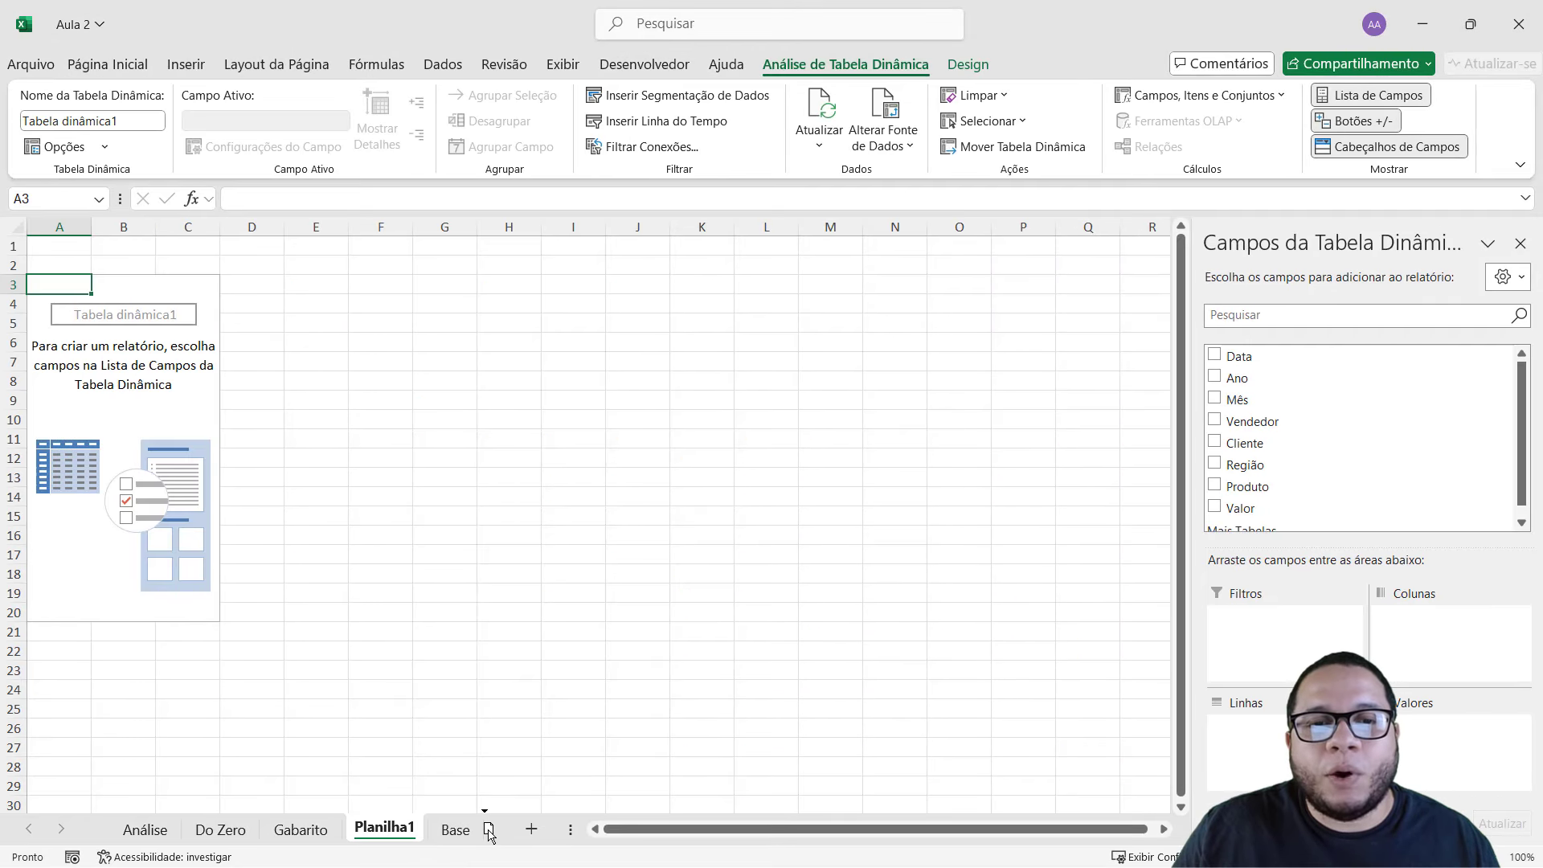
pyautogui.doubleClick(443, 830)
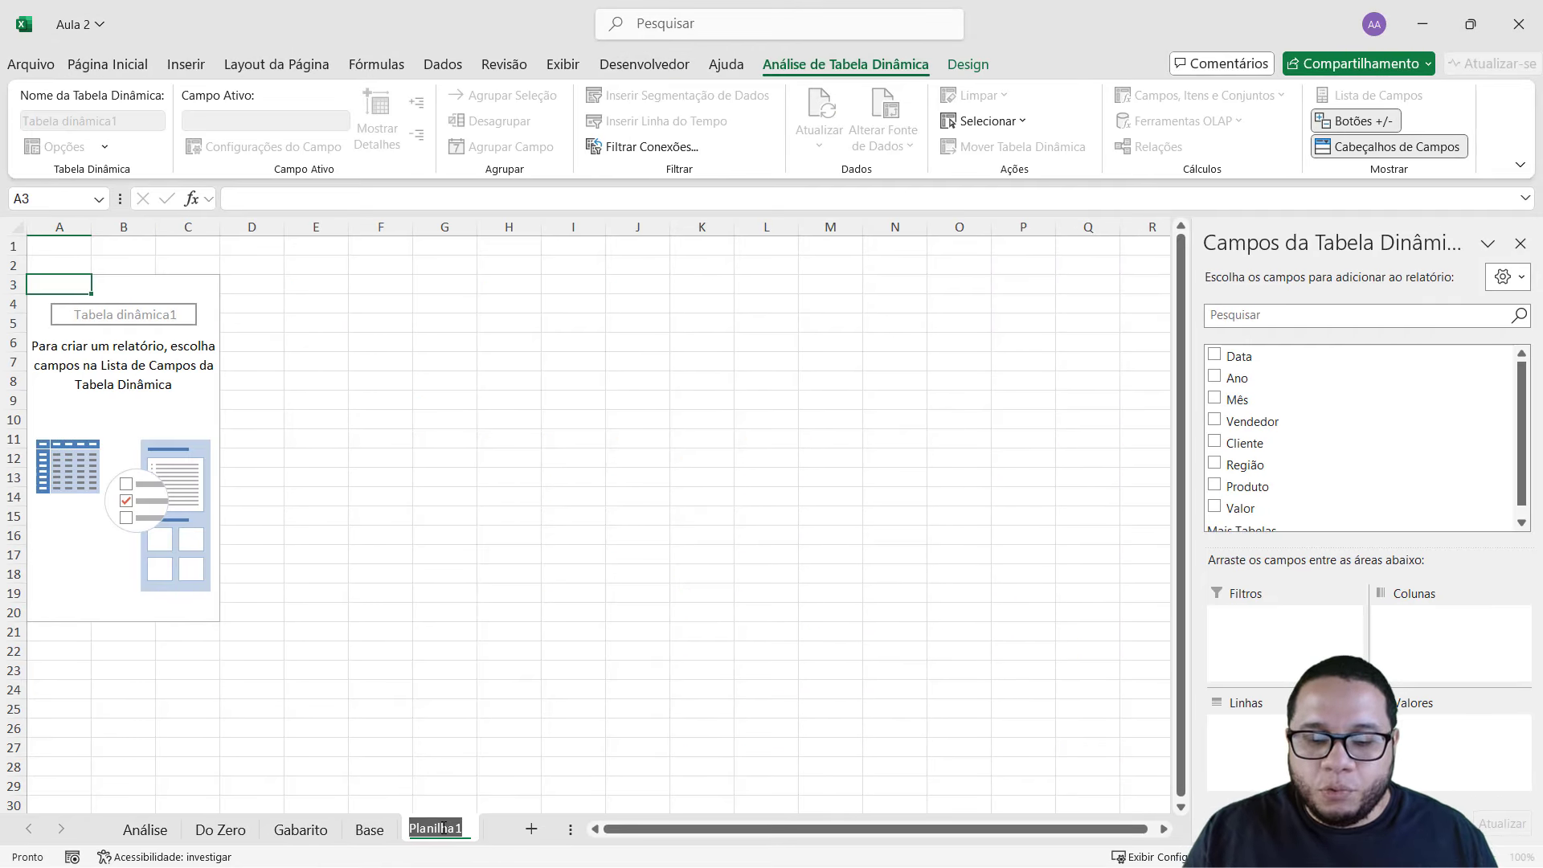
pyautogui.press('capslock')
pyautogui.write('T')
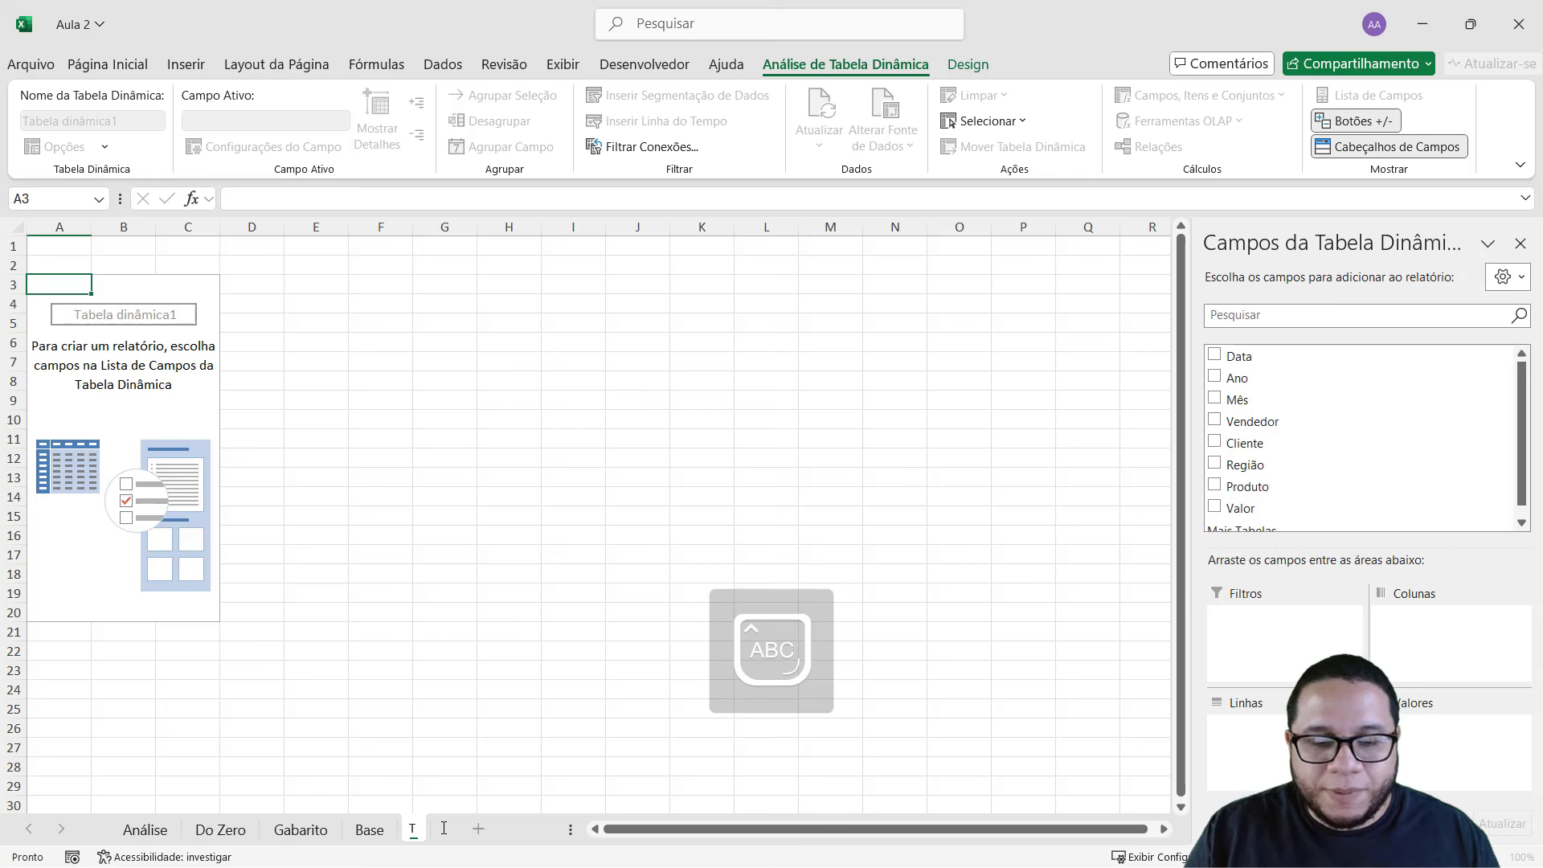
pyautogui.press('capslock')
pyautogui.write('ab')
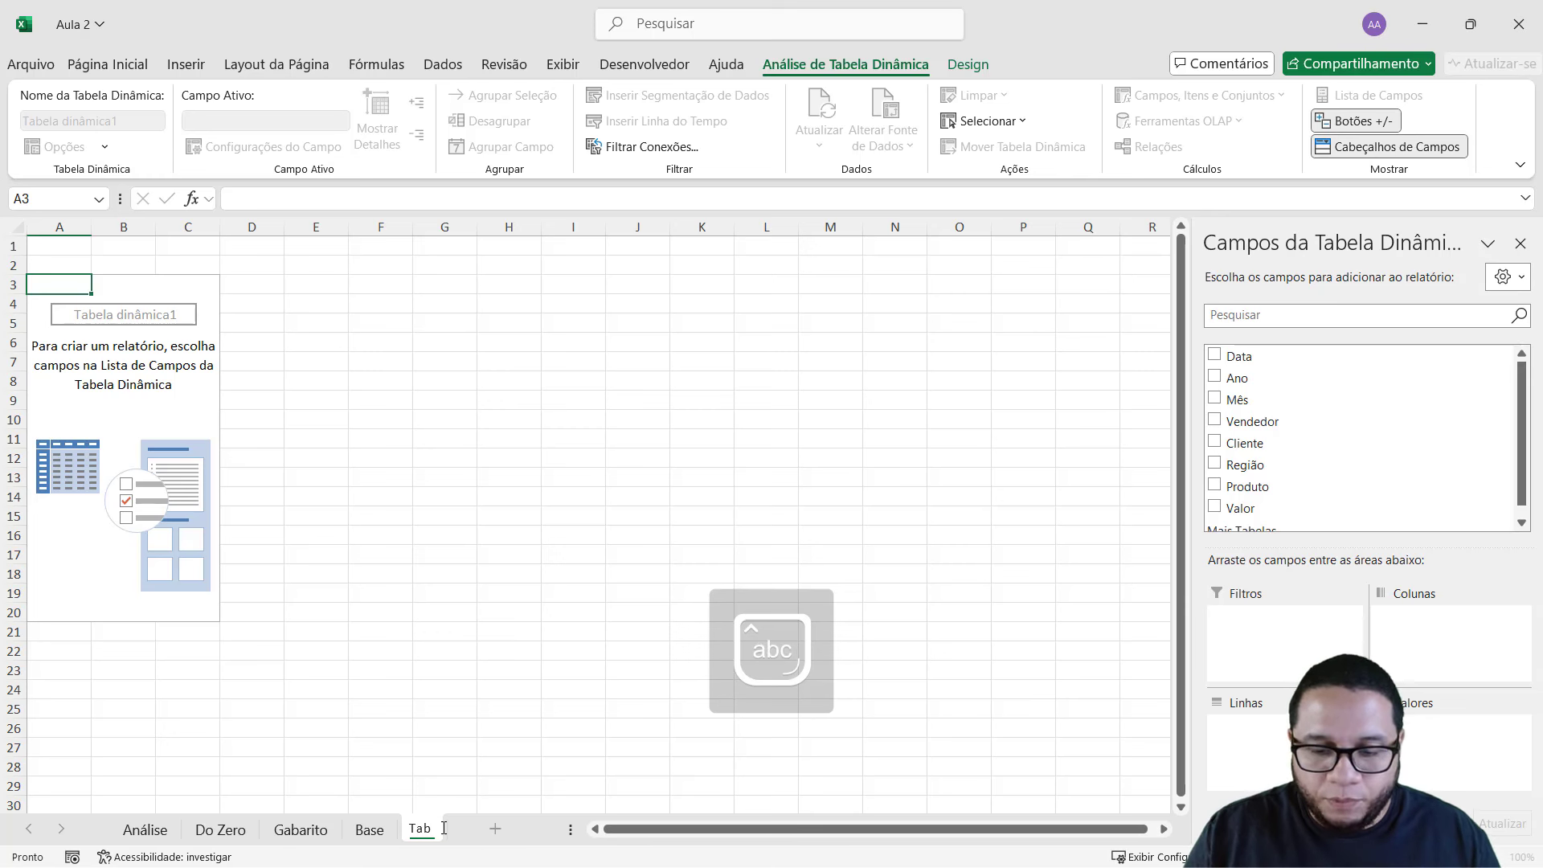
pyautogui.write('elas')
pyautogui.press('Return')
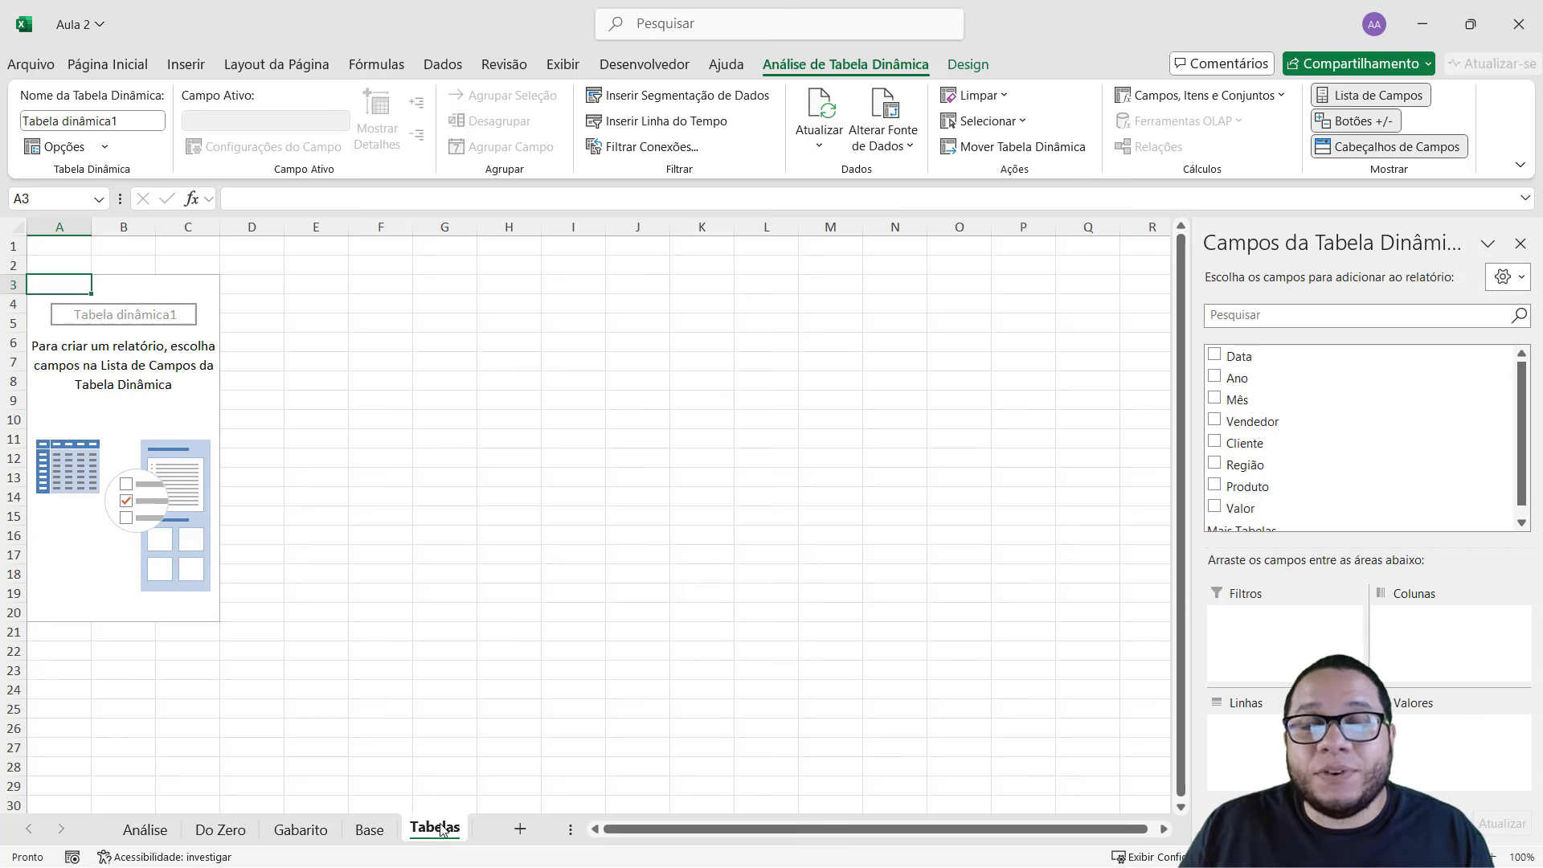
# - Review the Base data's header and first rows, then return to Tabelas
pyautogui.click(369, 830)
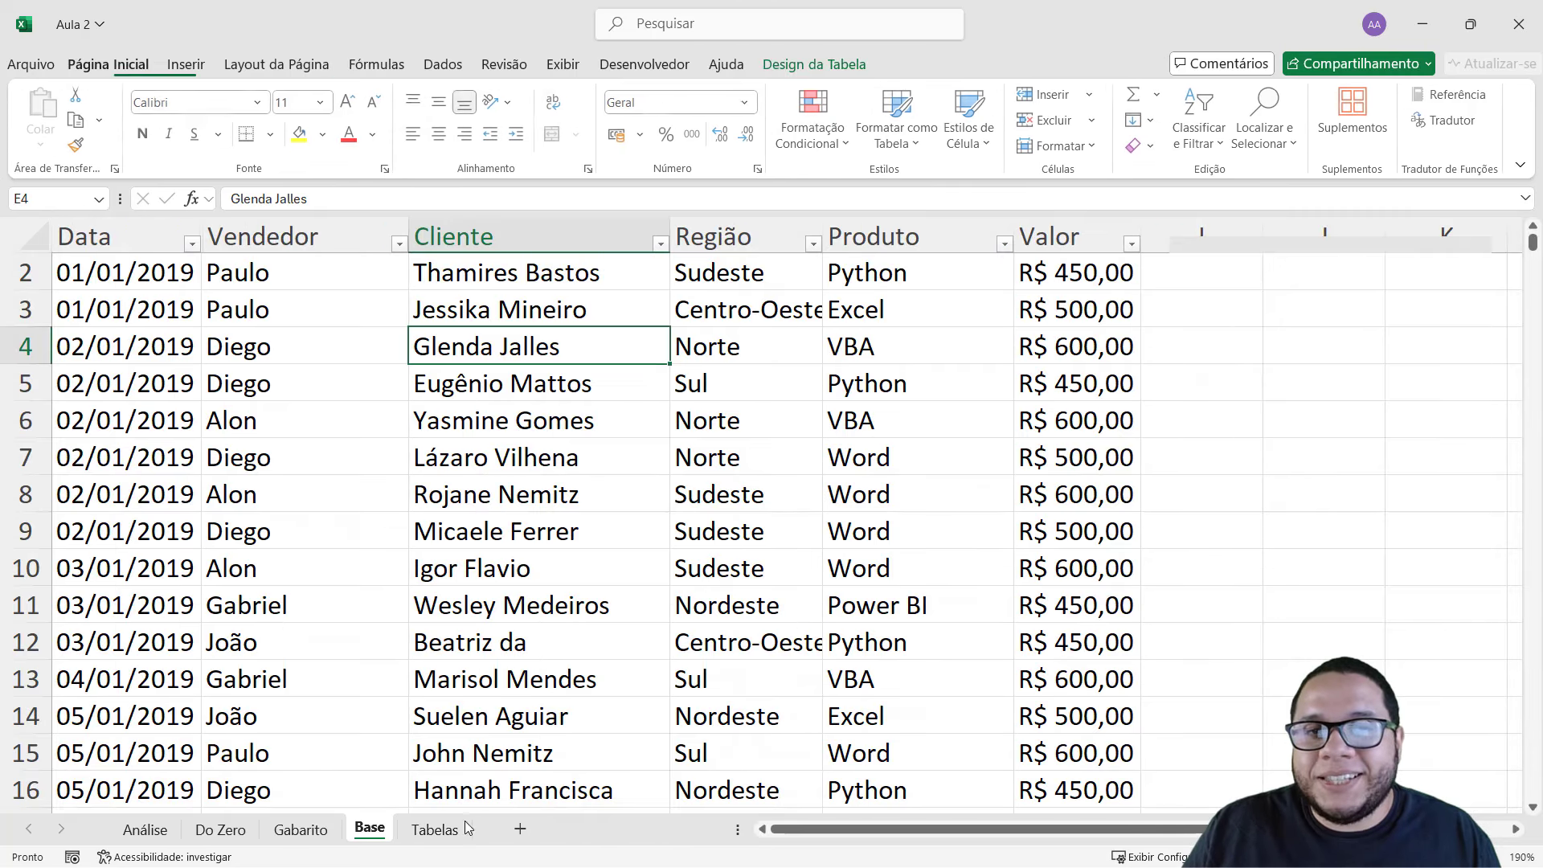
pyautogui.moveTo(128, 278); pyautogui.dragTo(938, 444)
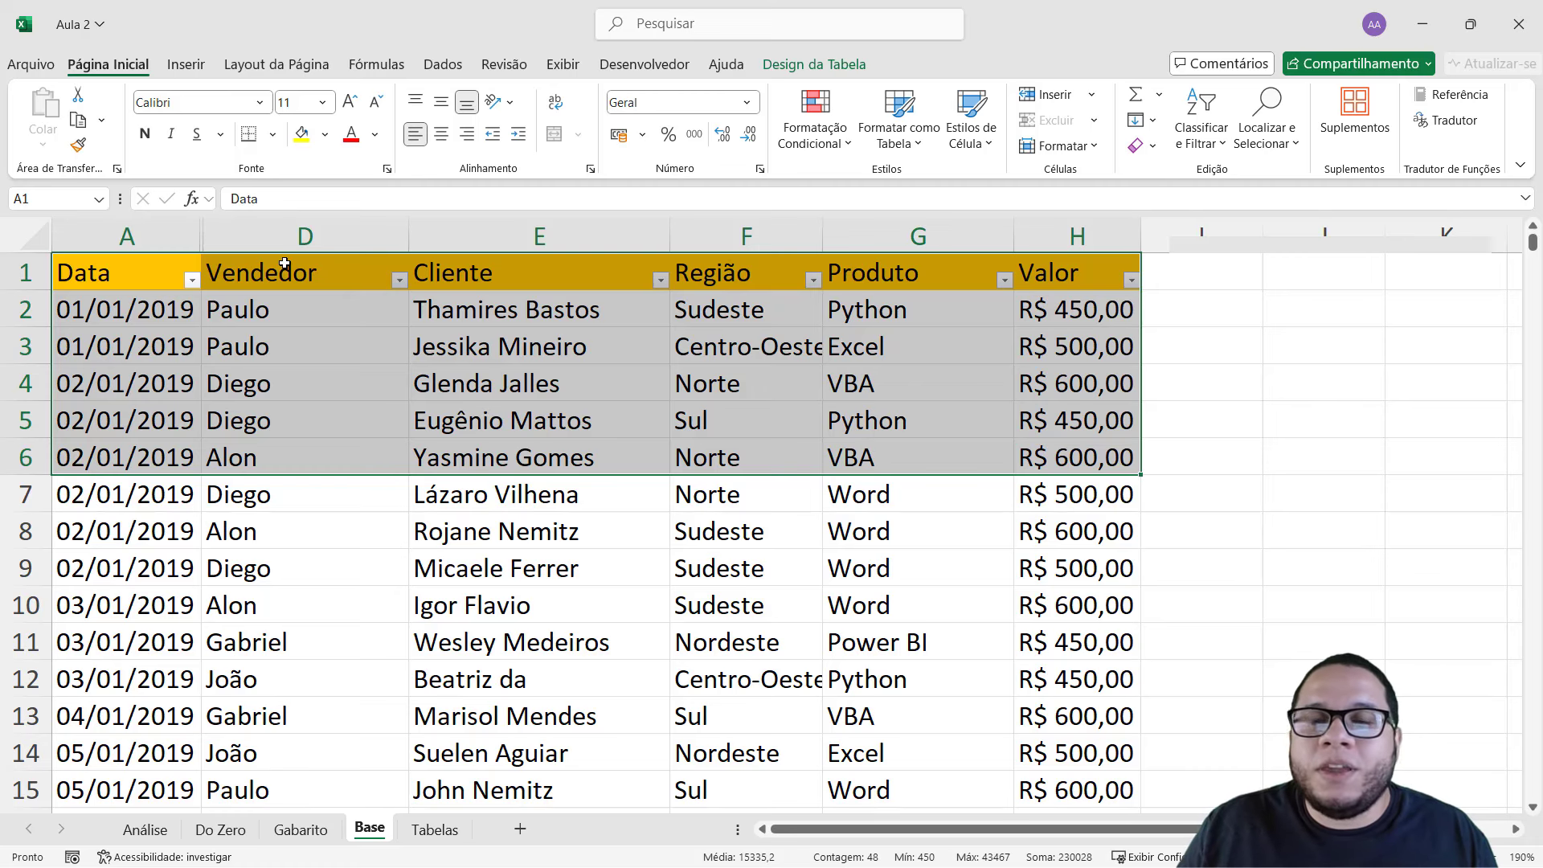
pyautogui.click(435, 830)
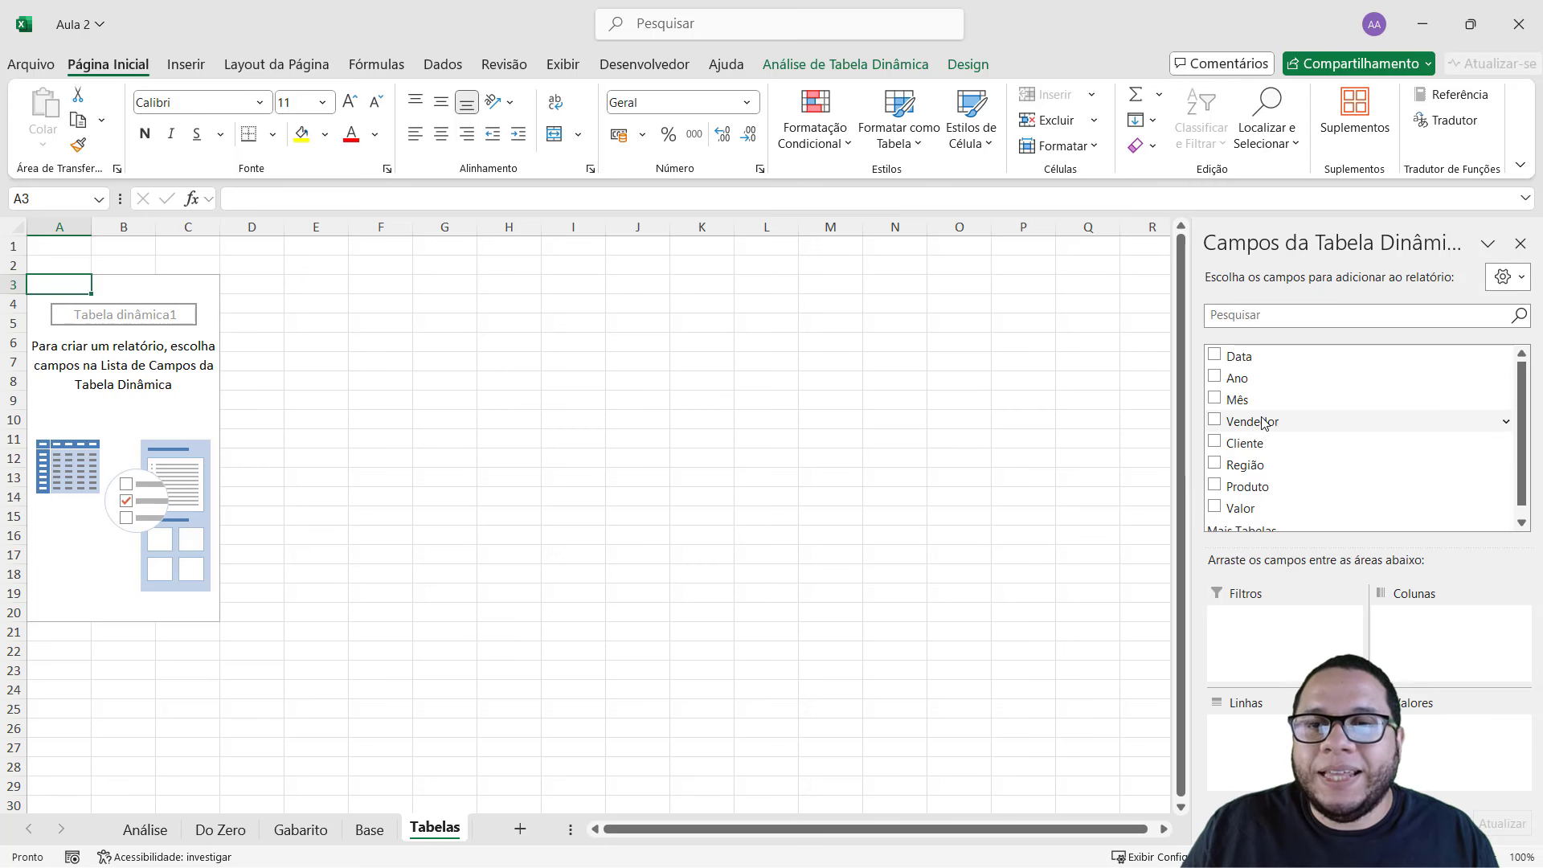
# - Sum Valor by Vendedor and format the sums as R$ accounting with no decimals
pyautogui.moveTo(1271, 420)
pyautogui.mouseDown()
pyautogui.moveTo(1296, 421)
pyautogui.moveTo(1278, 713)
pyautogui.mouseUp()
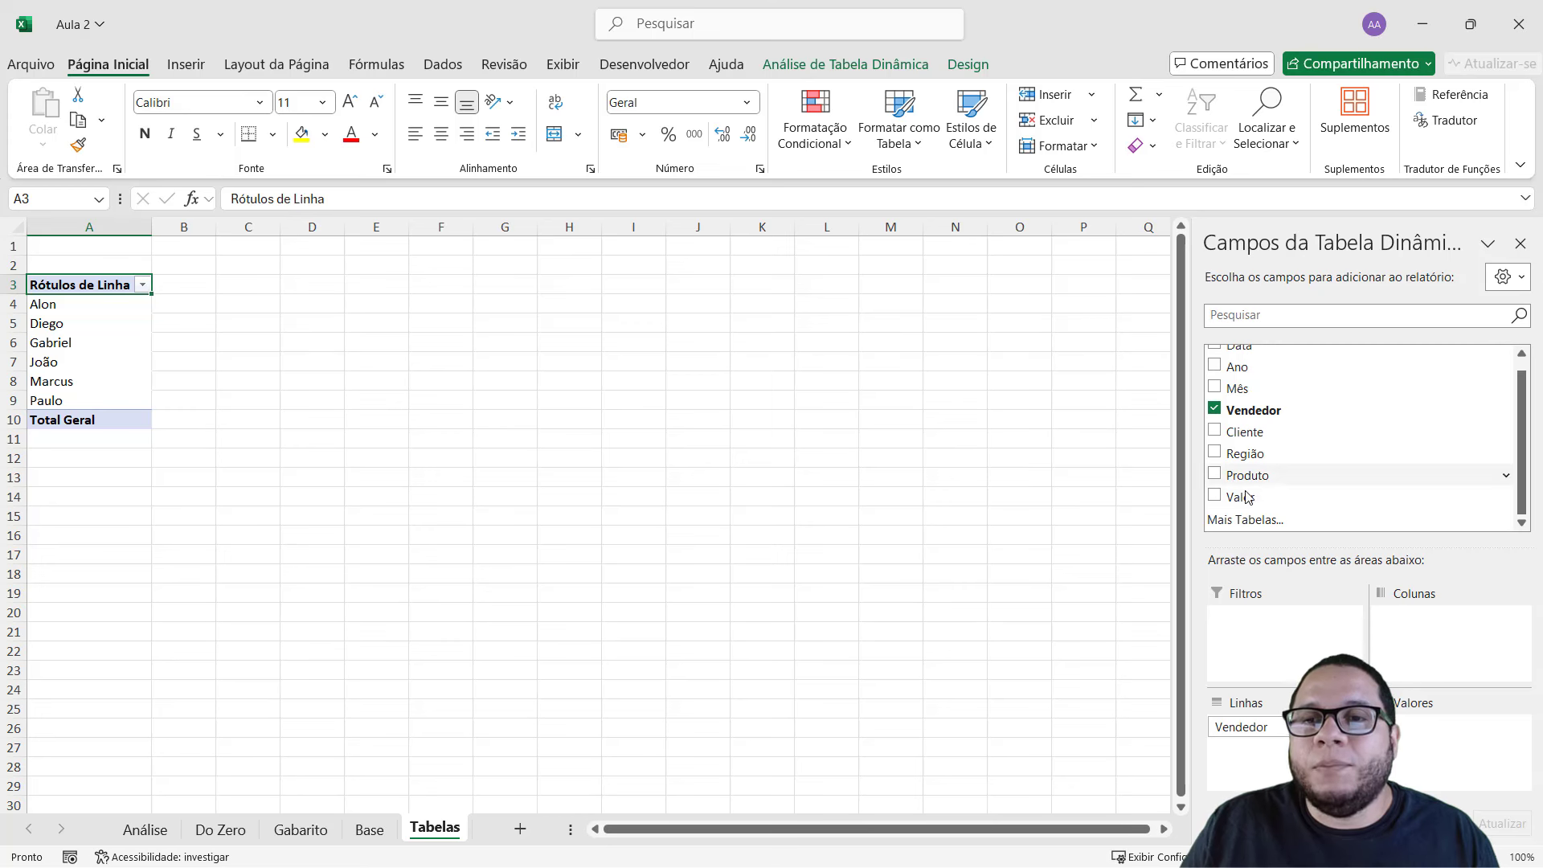
pyautogui.moveTo(1243, 497); pyautogui.dragTo(1444, 749)
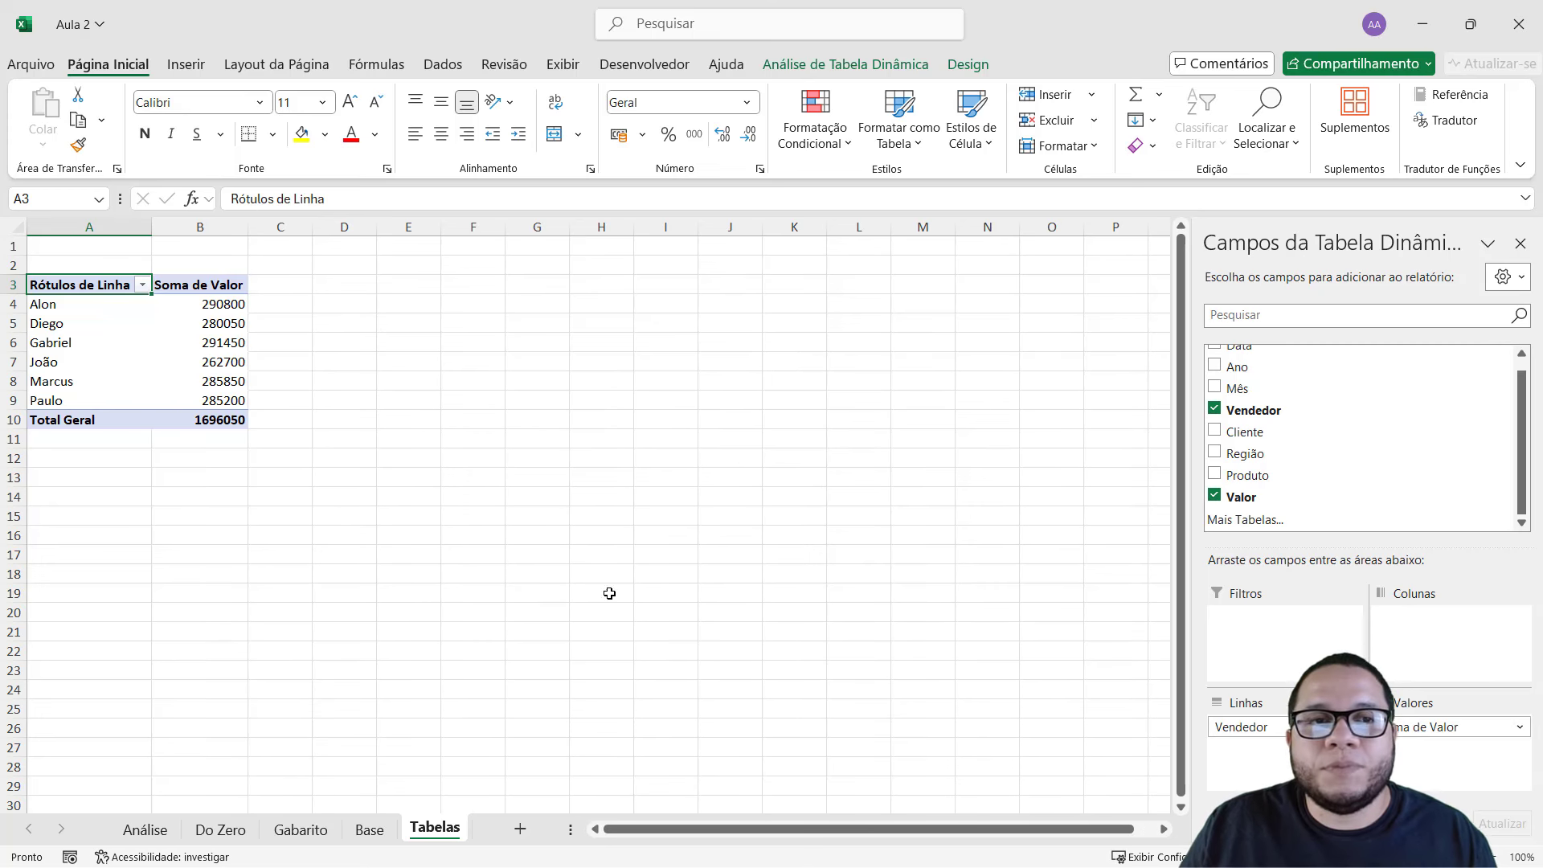
pyautogui.keyDown('ctrl'); pyautogui.scroll(4, 175, 374); pyautogui.keyUp('ctrl')
pyautogui.keyDown('ctrl'); pyautogui.scroll(3, 174, 374); pyautogui.keyUp('ctrl')
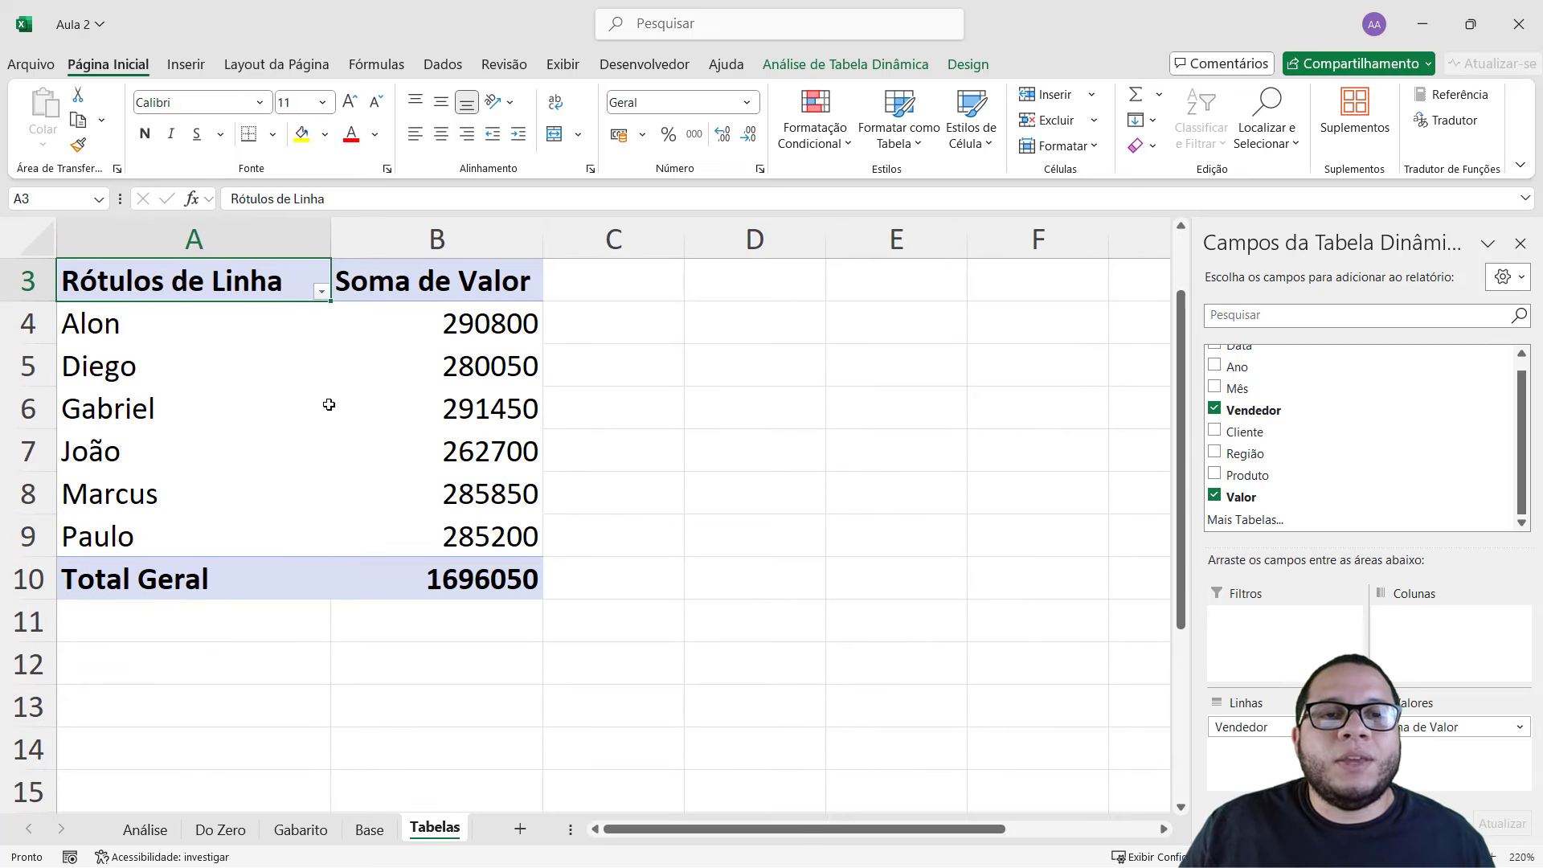
pyautogui.moveTo(507, 321); pyautogui.dragTo(498, 579)
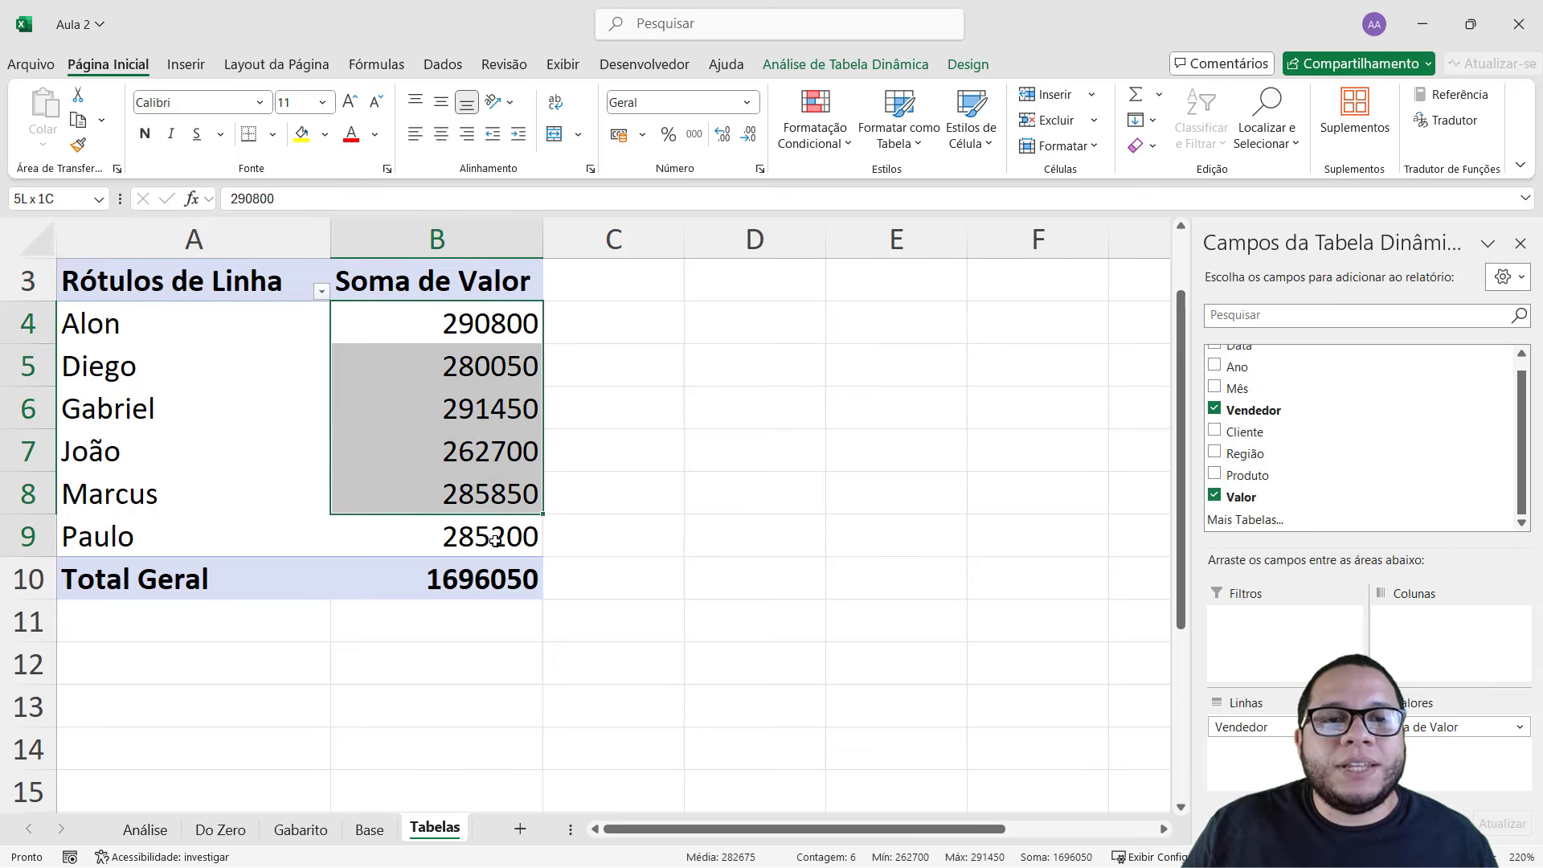
pyautogui.click(621, 135)
pyautogui.click(748, 134)
pyautogui.click(748, 134)
pyautogui.click(792, 407)
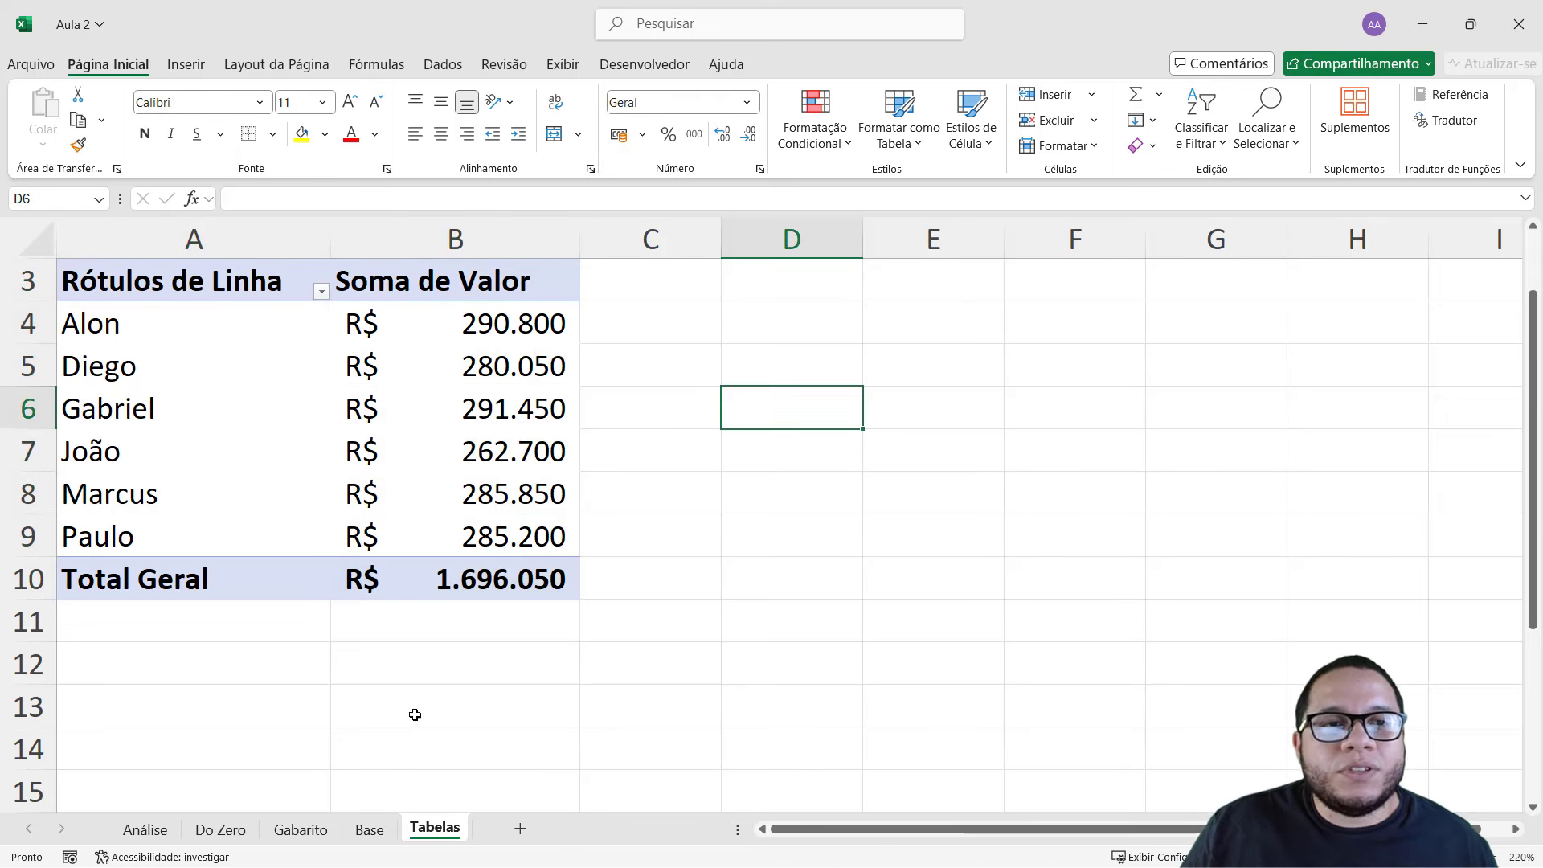
# - Highlight individual seller rows and names in the finished pivot table
pyautogui.click(523, 407)
pyautogui.keyDown('shift'); pyautogui.click(258, 414); pyautogui.keyUp('shift')
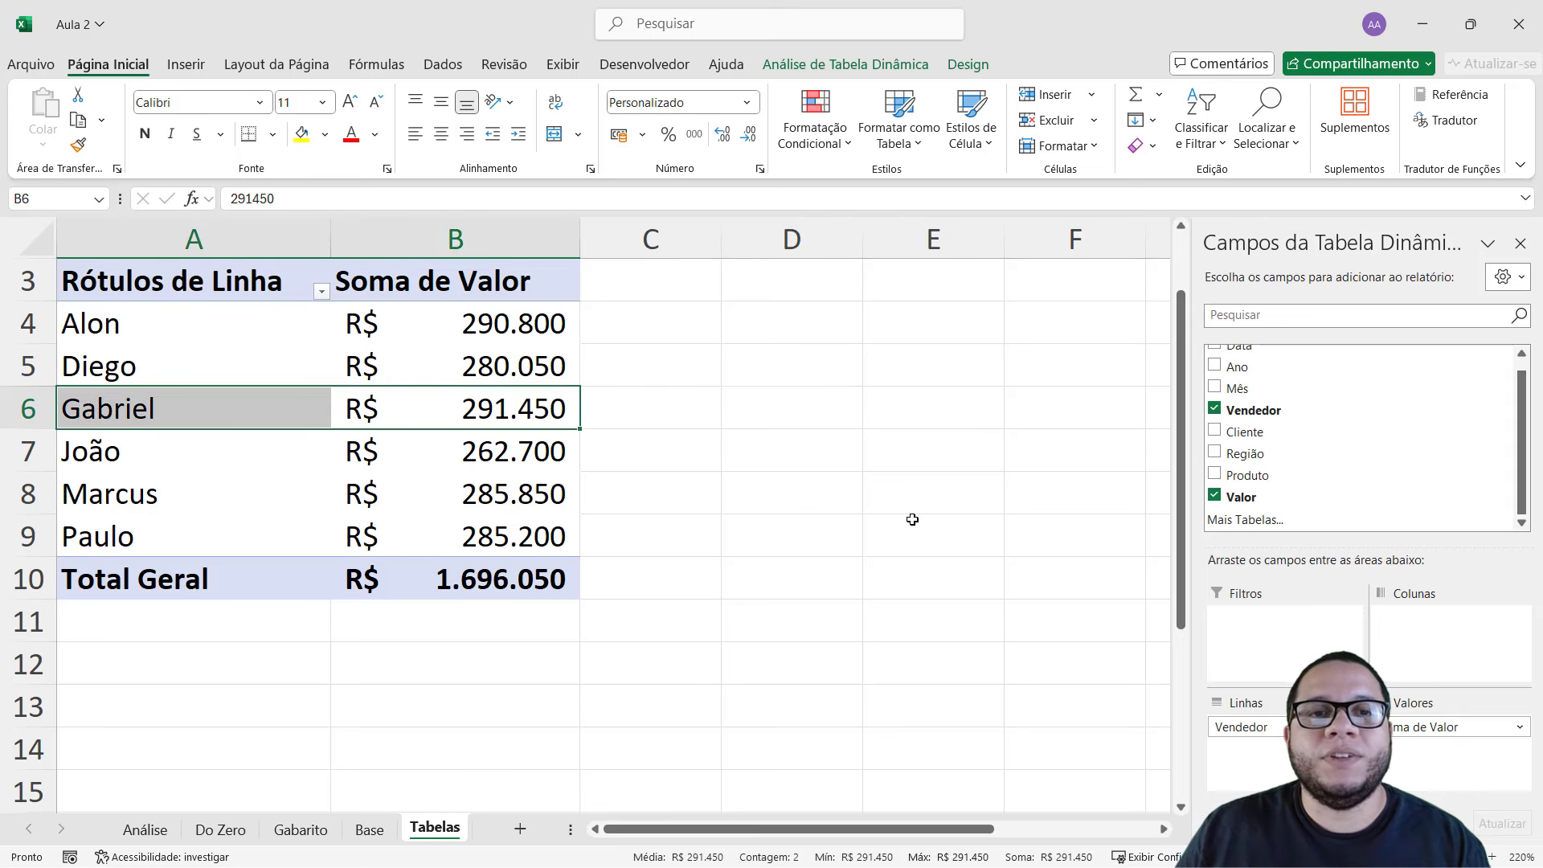
pyautogui.moveTo(555, 328); pyautogui.dragTo(185, 320)
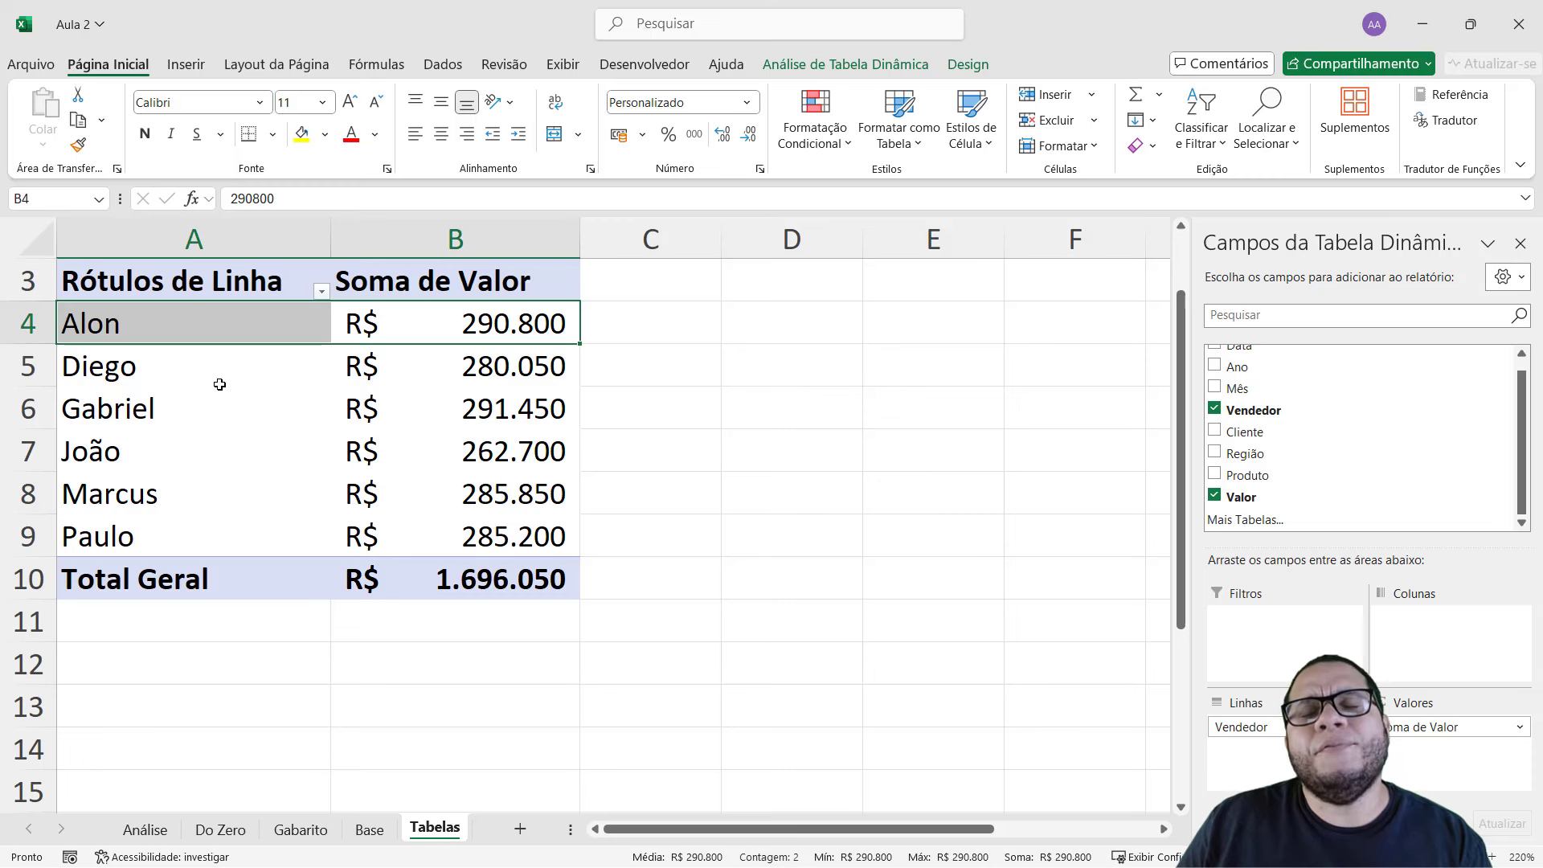
pyautogui.moveTo(487, 461); pyautogui.dragTo(198, 460)
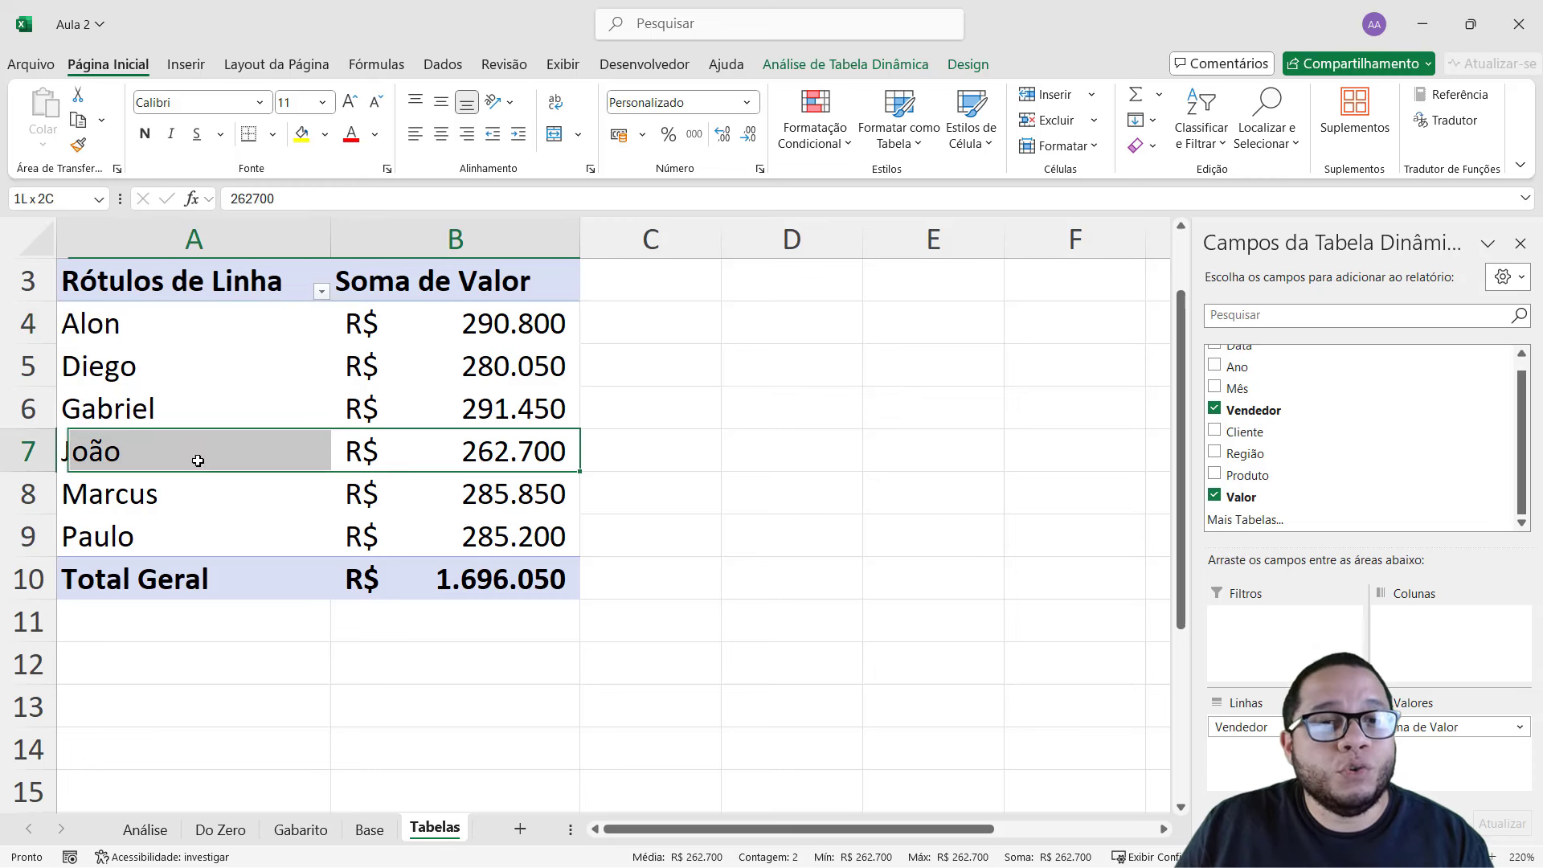
pyautogui.click(145, 439)
pyautogui.click(187, 448)
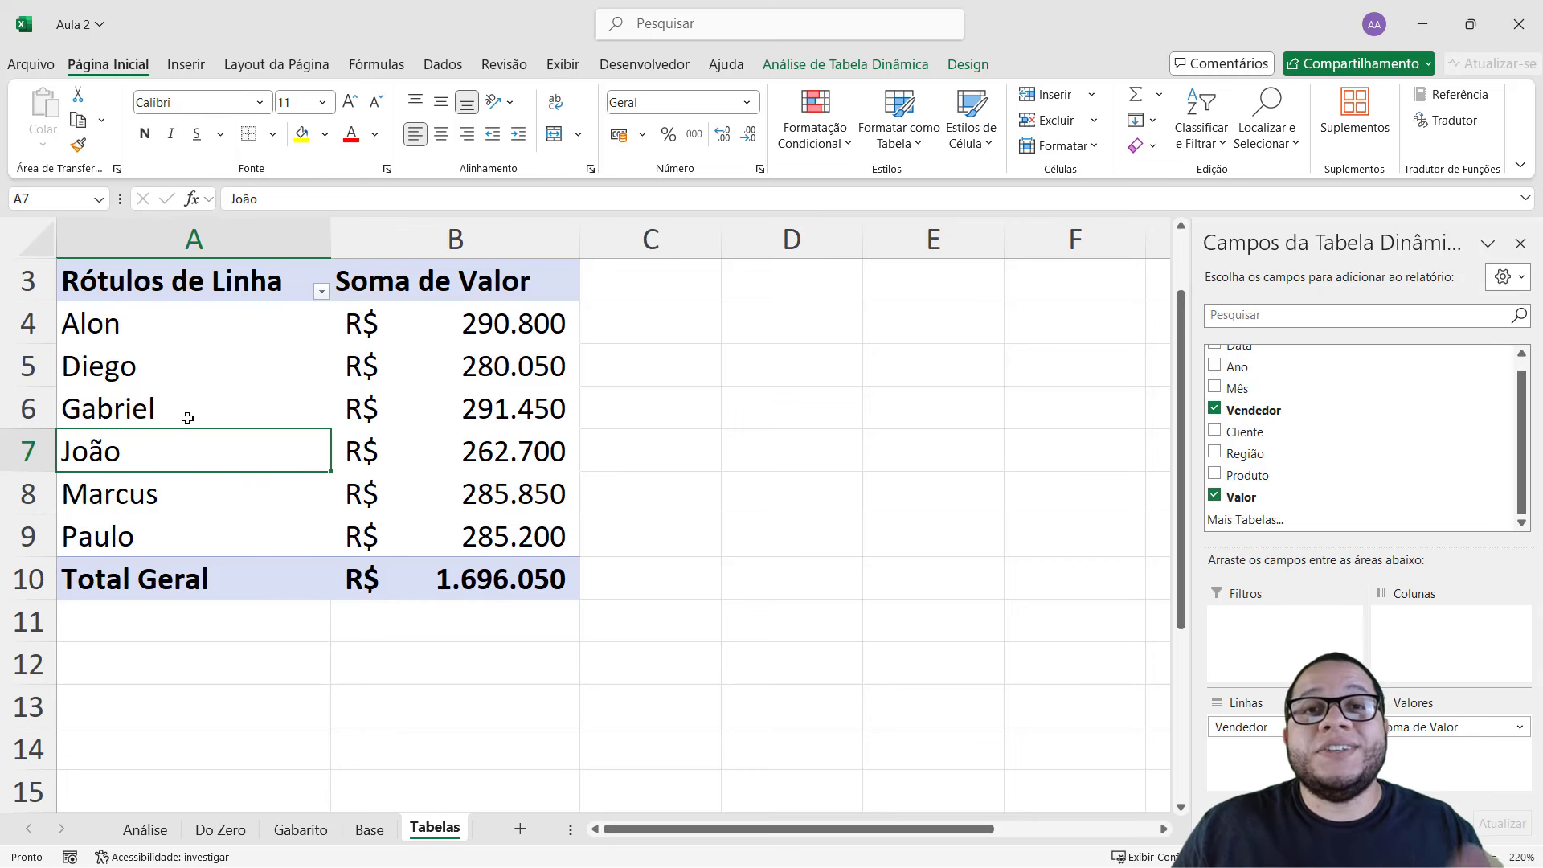
pyautogui.keyDown('ctrl'); pyautogui.scroll(-2, 420, 468); pyautogui.keyUp('ctrl')
pyautogui.keyDown('ctrl'); pyautogui.scroll(-1, 421, 471); pyautogui.keyUp('ctrl')
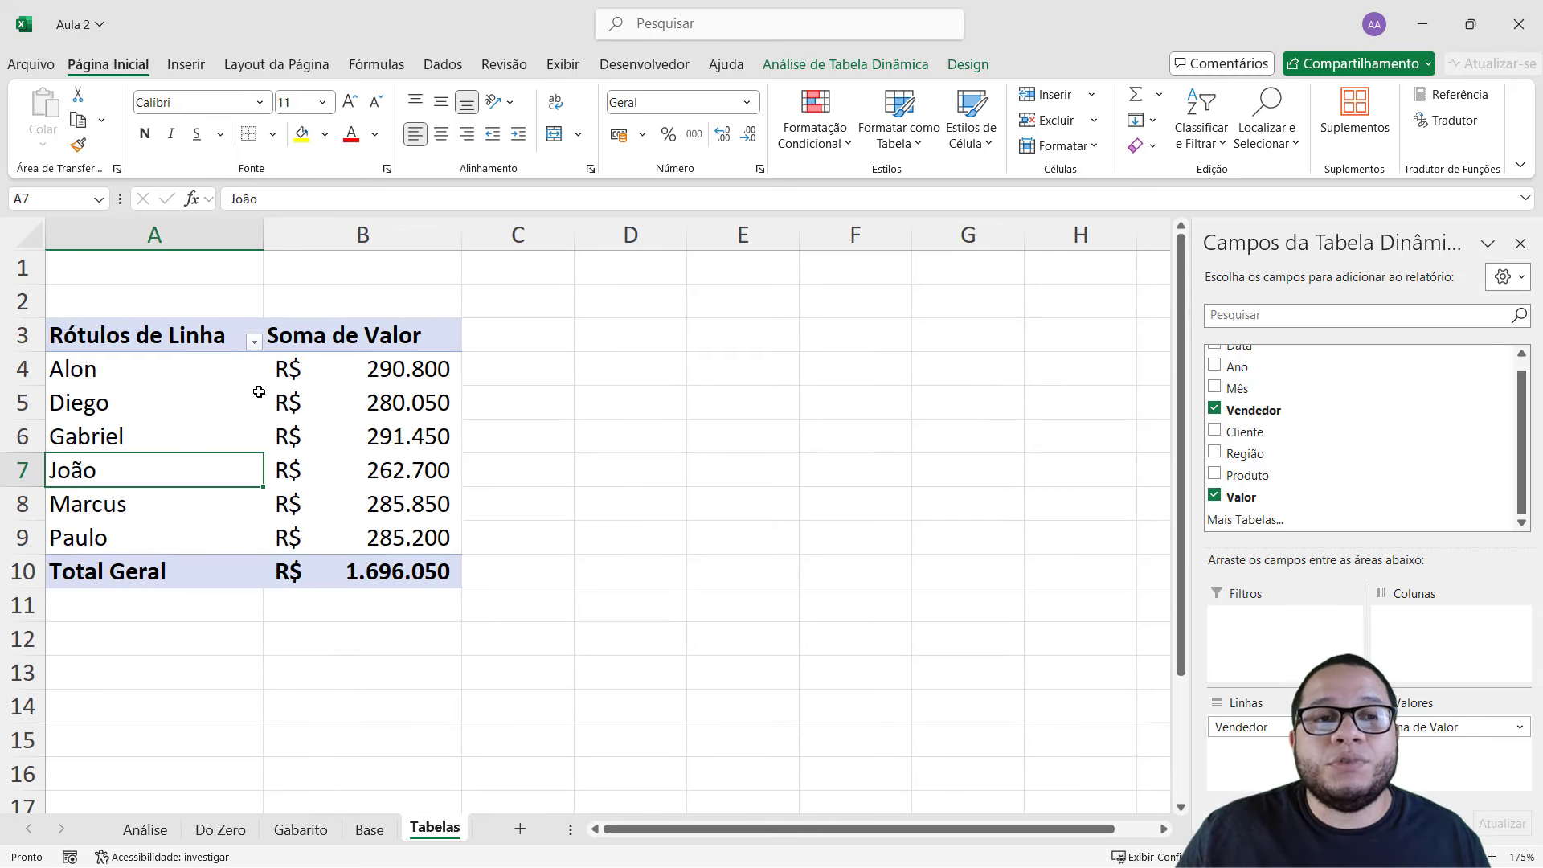
# - Copy the pivot table A3:B10 and paste copies at D3 and G3
pyautogui.moveTo(164, 329); pyautogui.dragTo(409, 572)
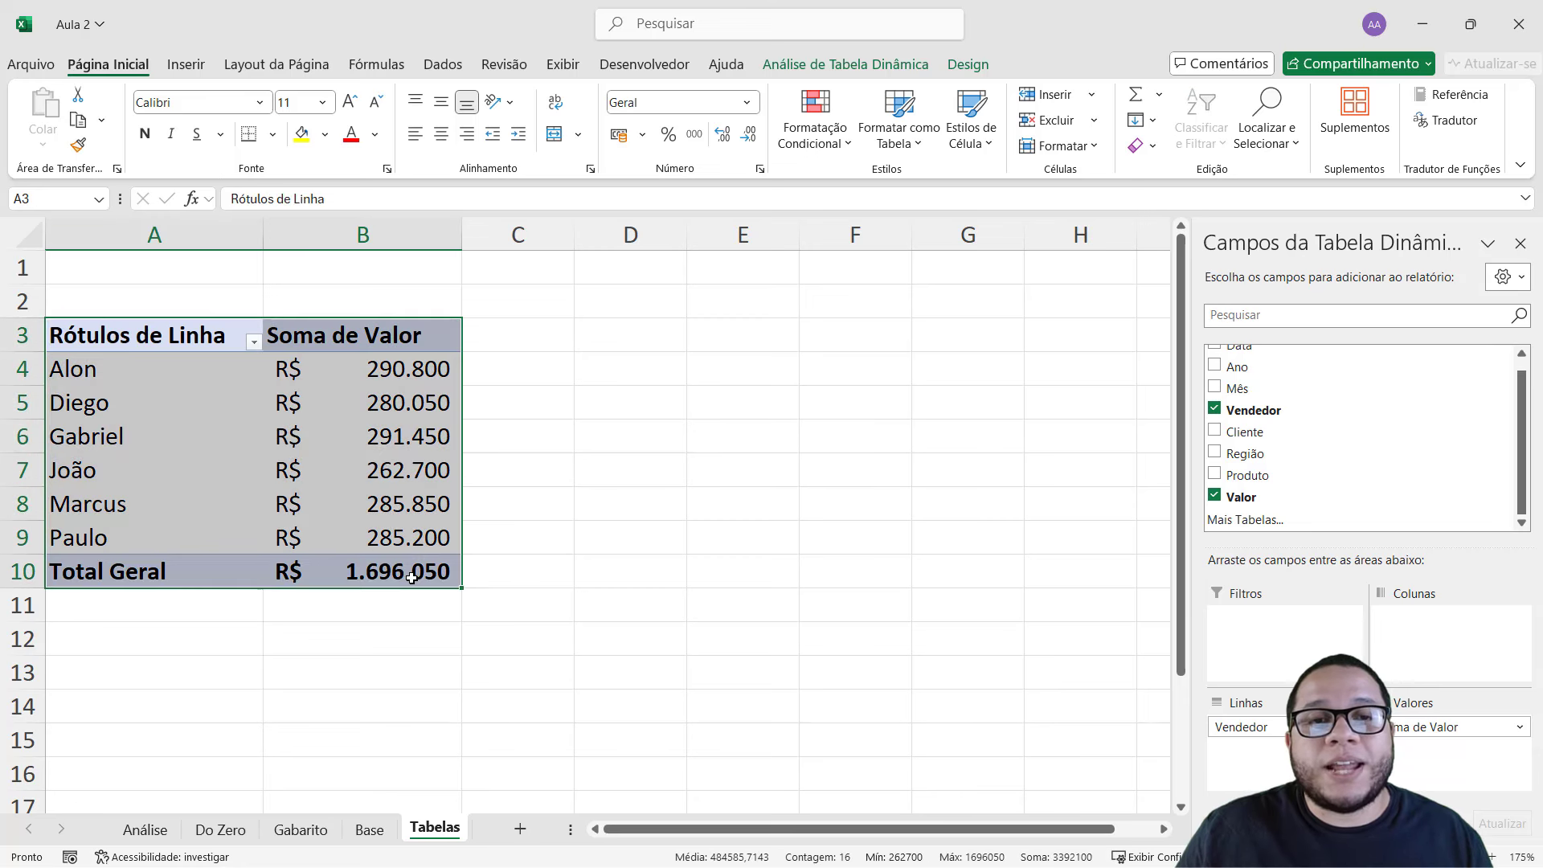
pyautogui.hotkey('ctrl', 'c')
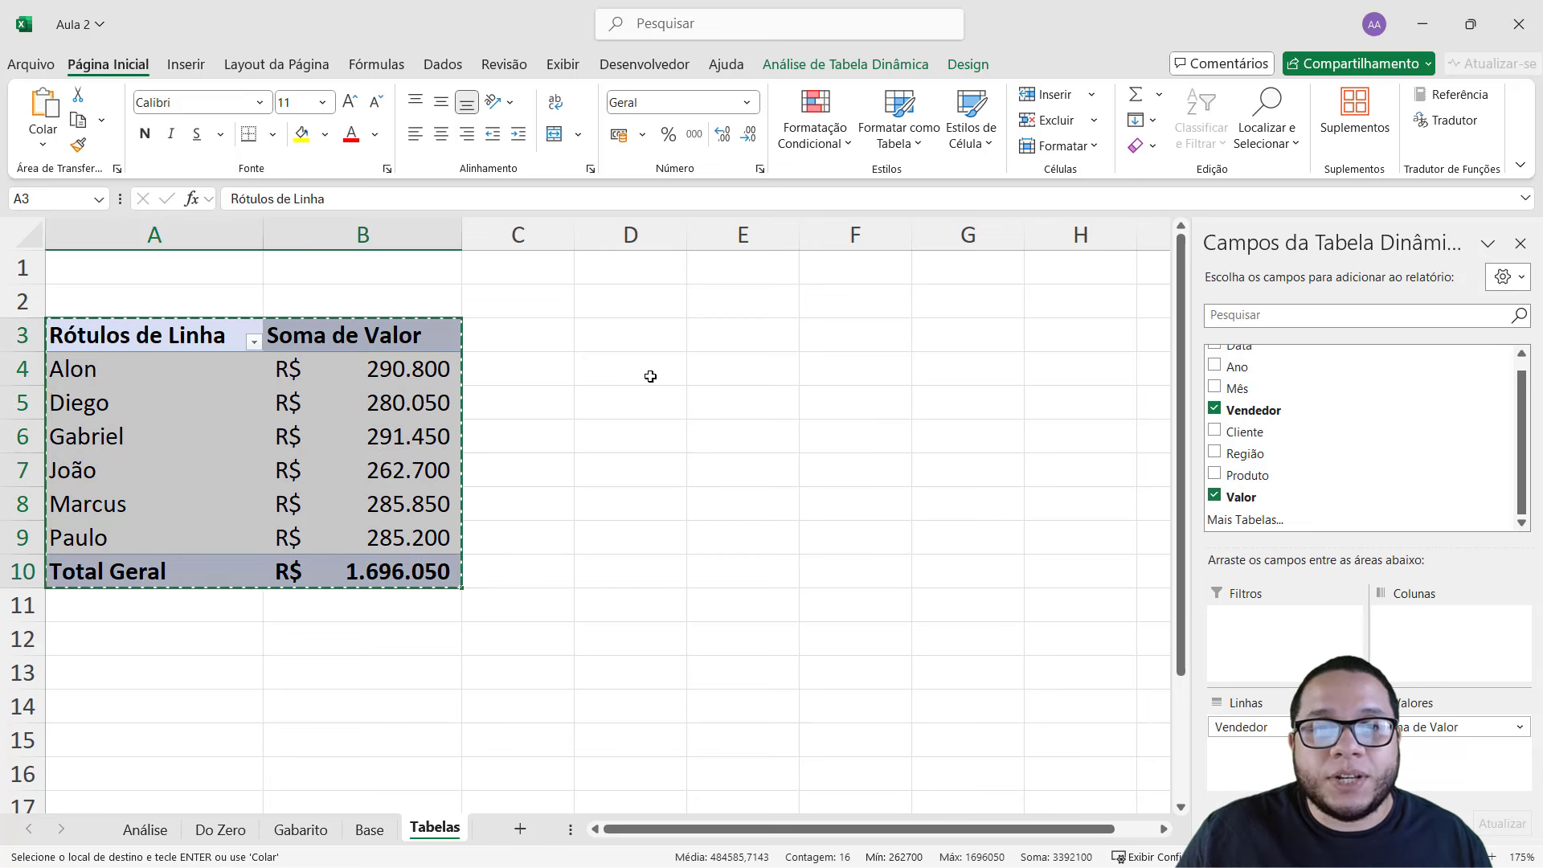
pyautogui.click(635, 336)
pyautogui.hotkey('ctrl', 'v')
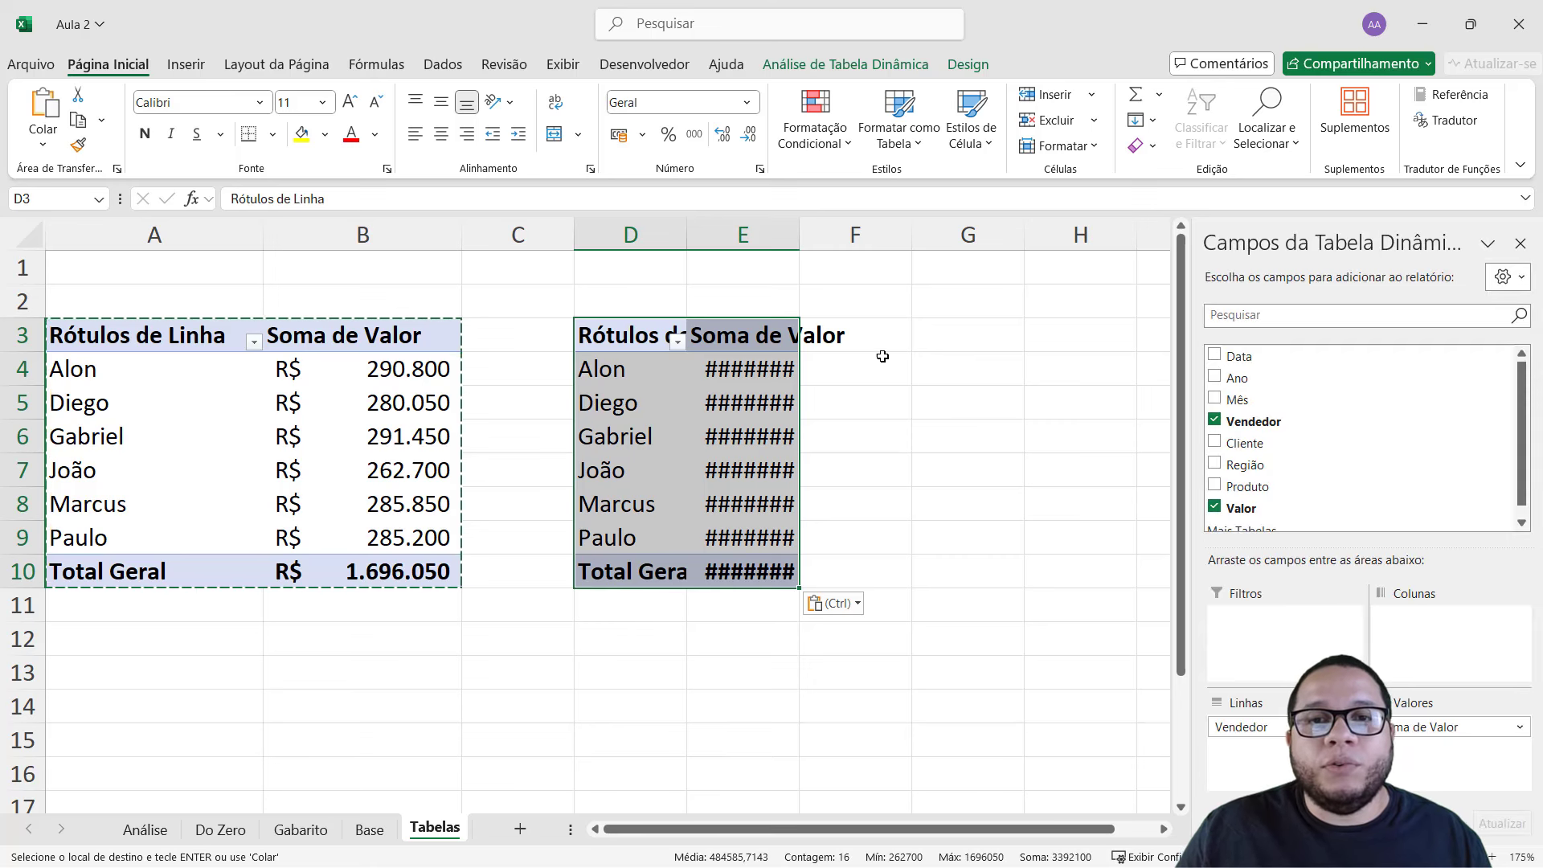
pyautogui.click(939, 333)
pyautogui.hotkey('ctrl', 'v')
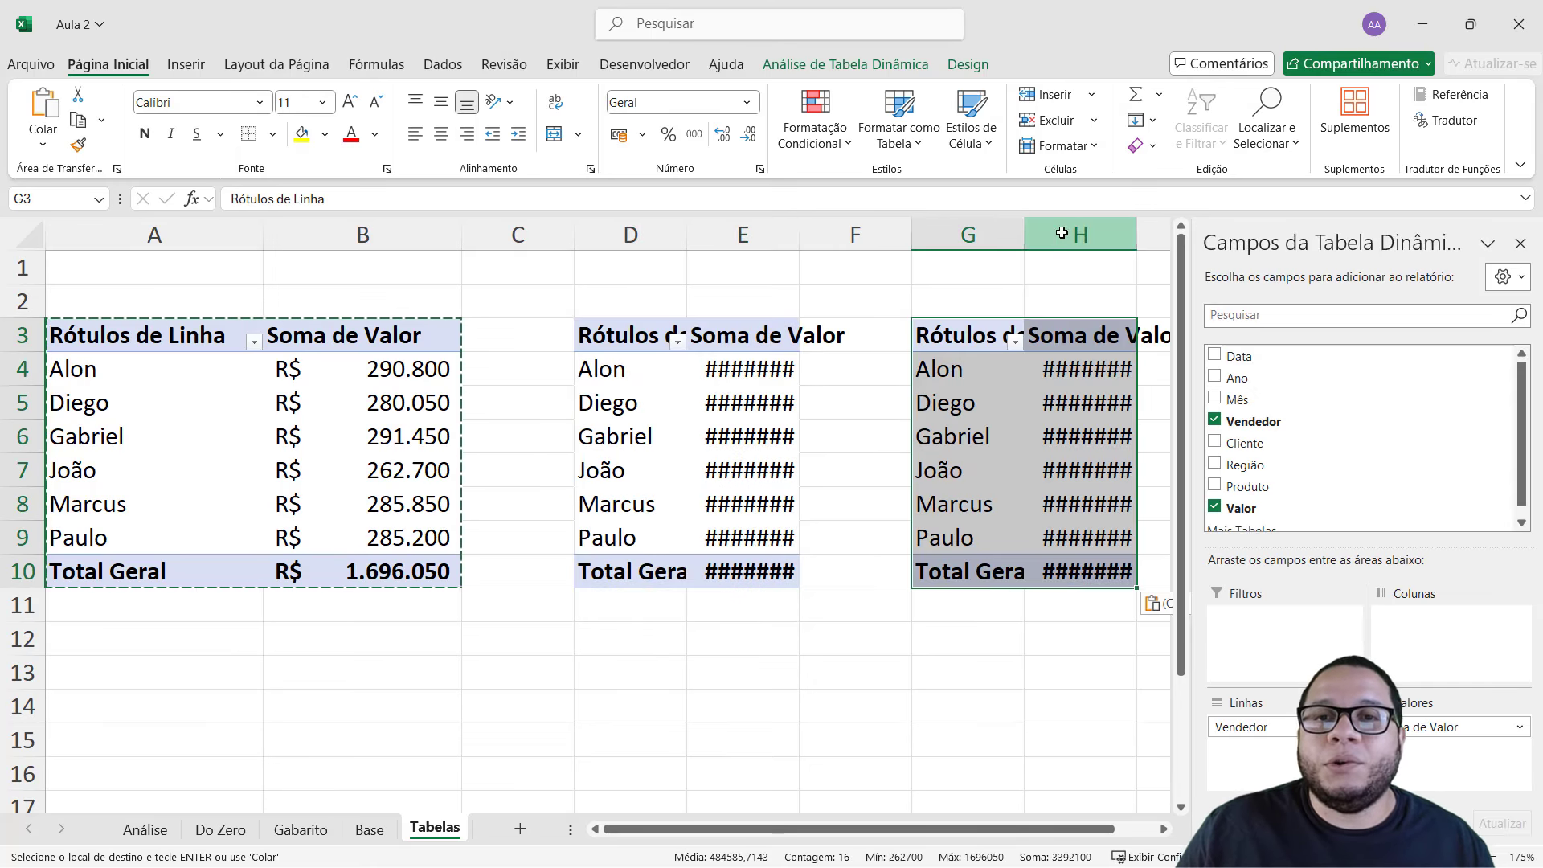
# - AutoFit columns G:H and D:E, cancel the copy, and remove Vendedor from the middle pivot
pyautogui.moveTo(1061, 233); pyautogui.dragTo(1017, 233)
pyautogui.doubleClick(1024, 233)
pyautogui.moveTo(786, 229); pyautogui.dragTo(677, 225)
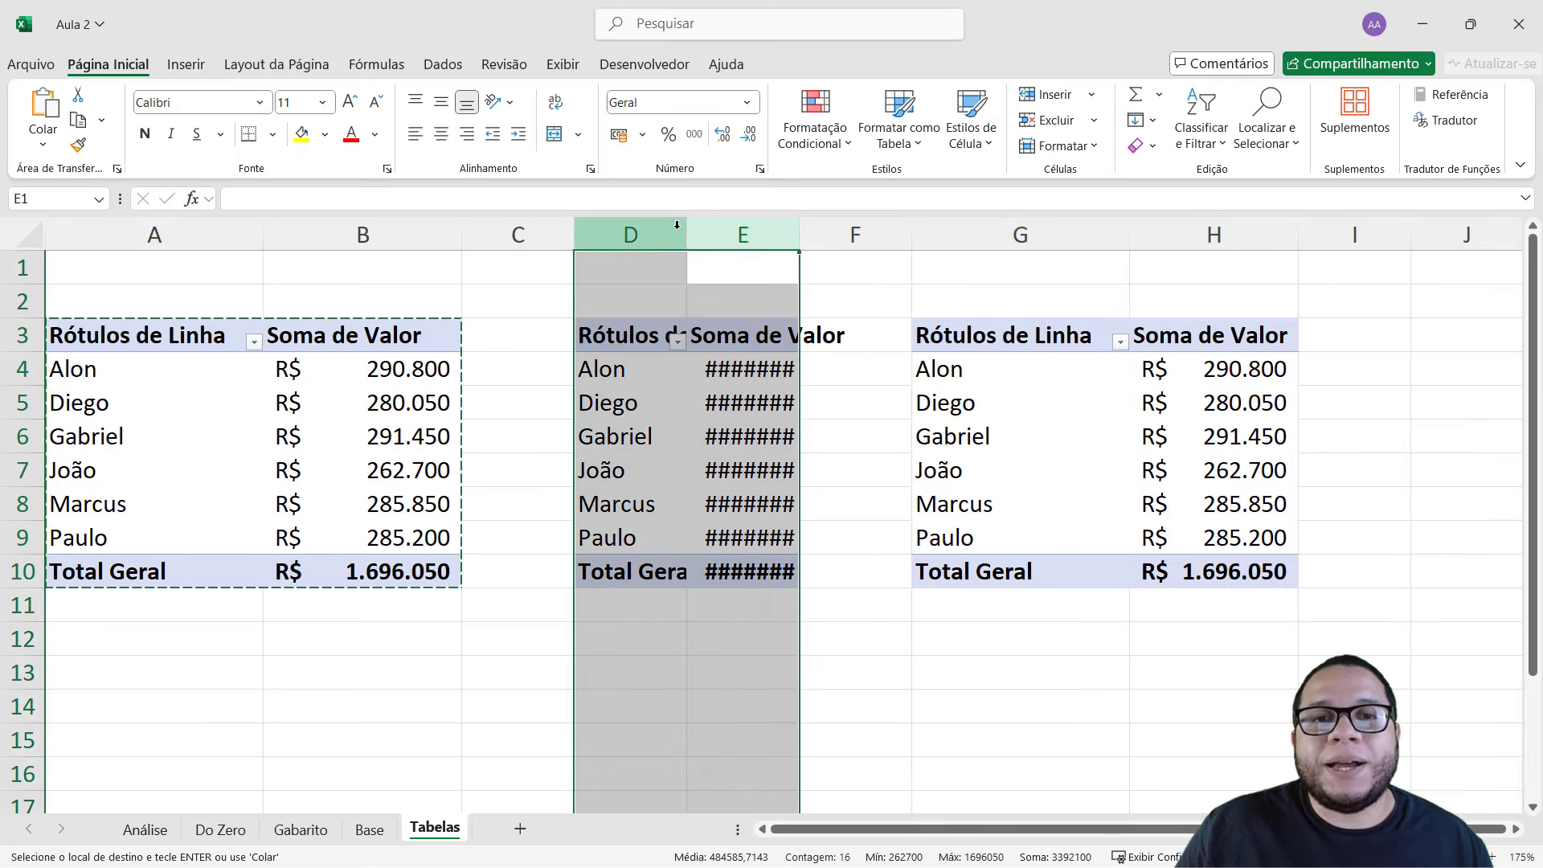
pyautogui.doubleClick(687, 225)
pyautogui.click(852, 436)
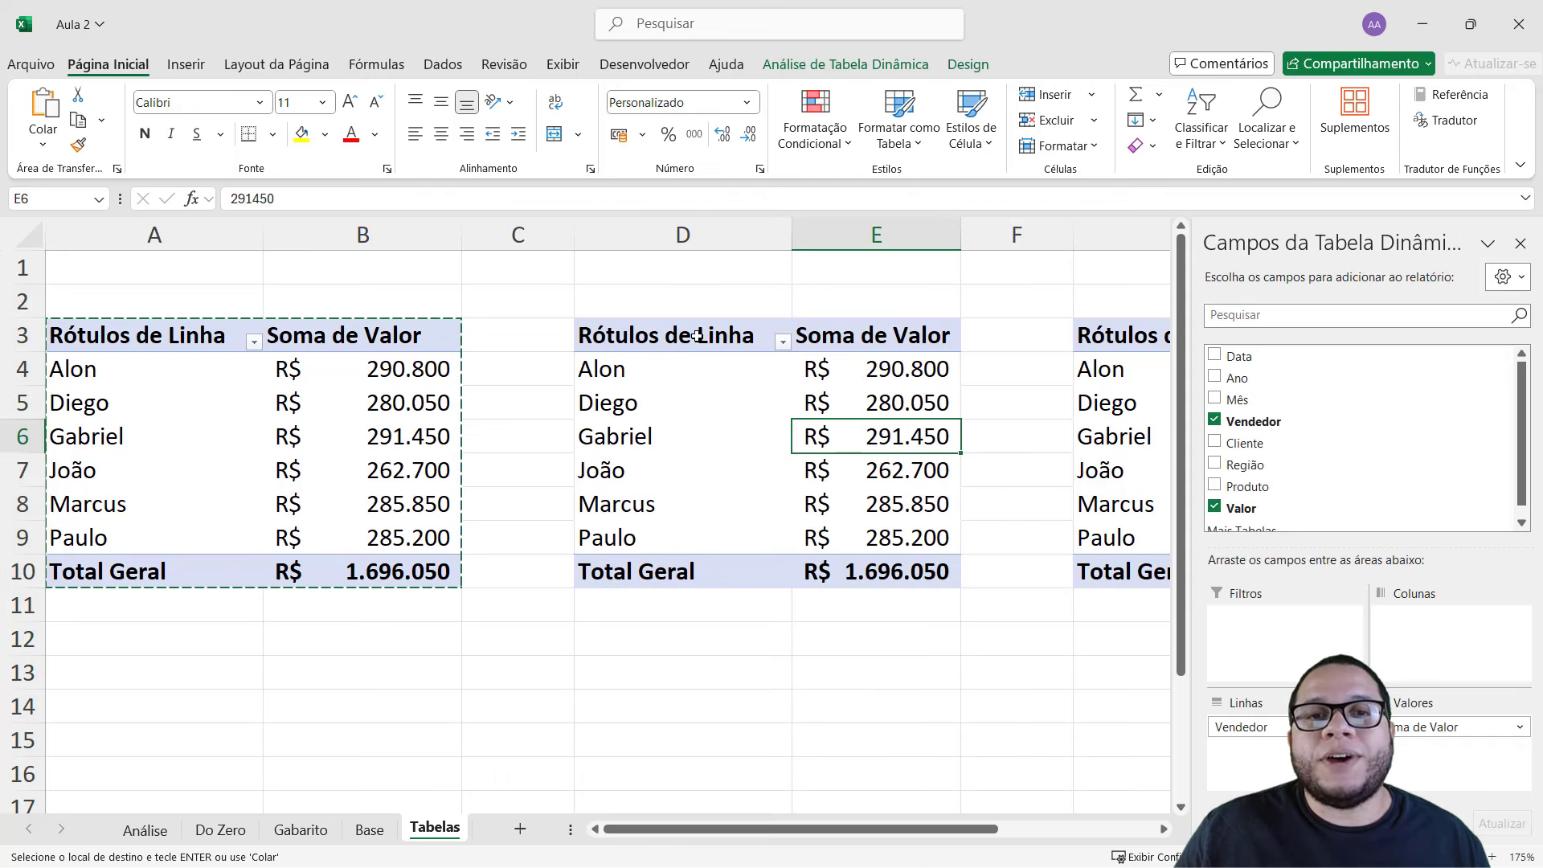
pyautogui.moveTo(697, 336); pyautogui.dragTo(876, 571)
pyautogui.click(841, 441)
pyautogui.press('Escape')
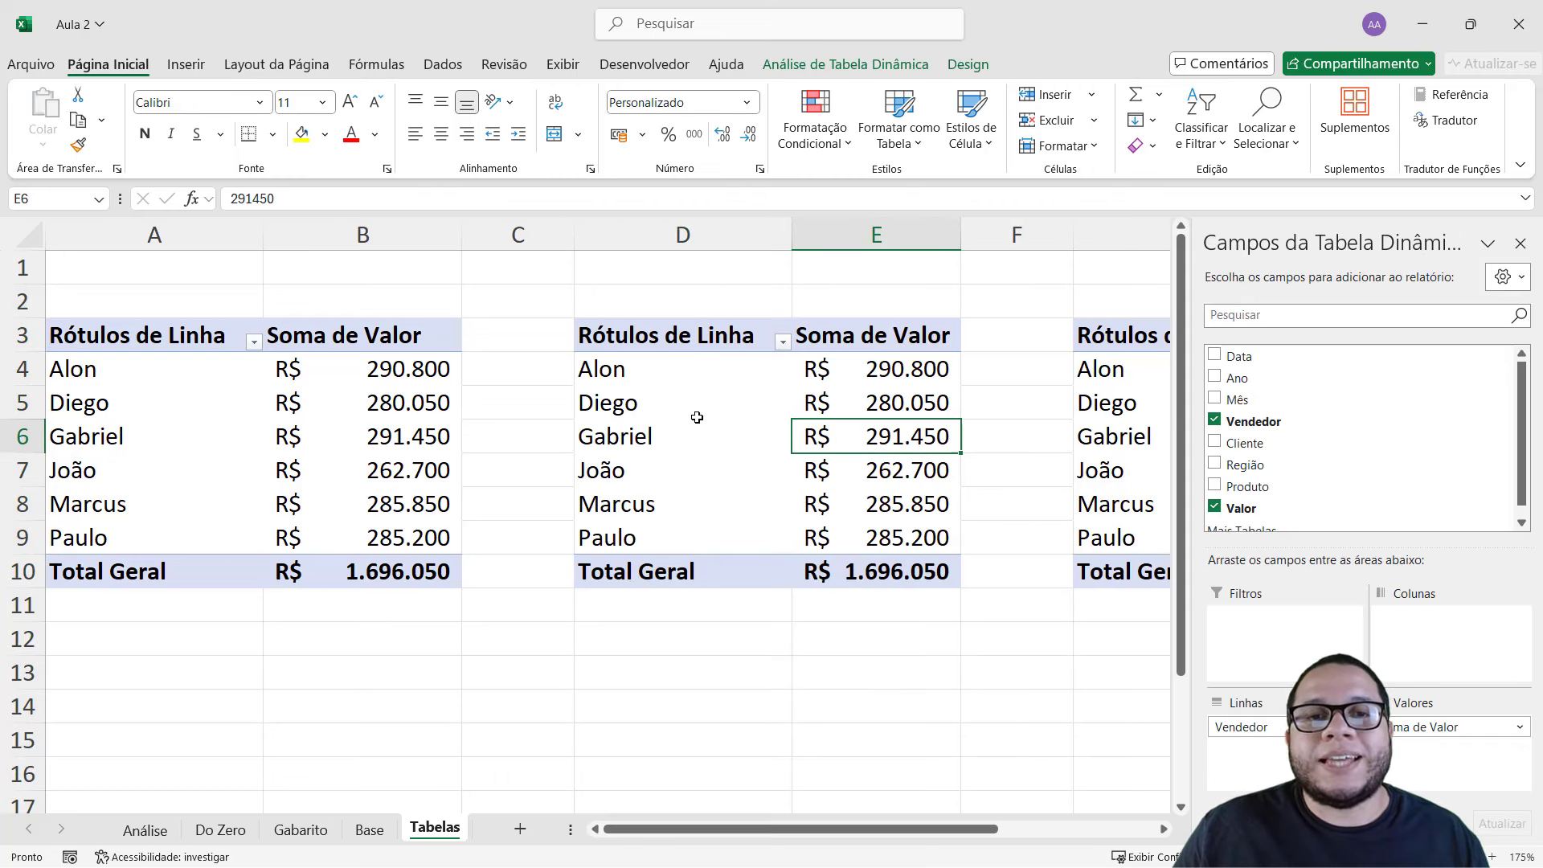
pyautogui.moveTo(1244, 746); pyautogui.dragTo(888, 753)
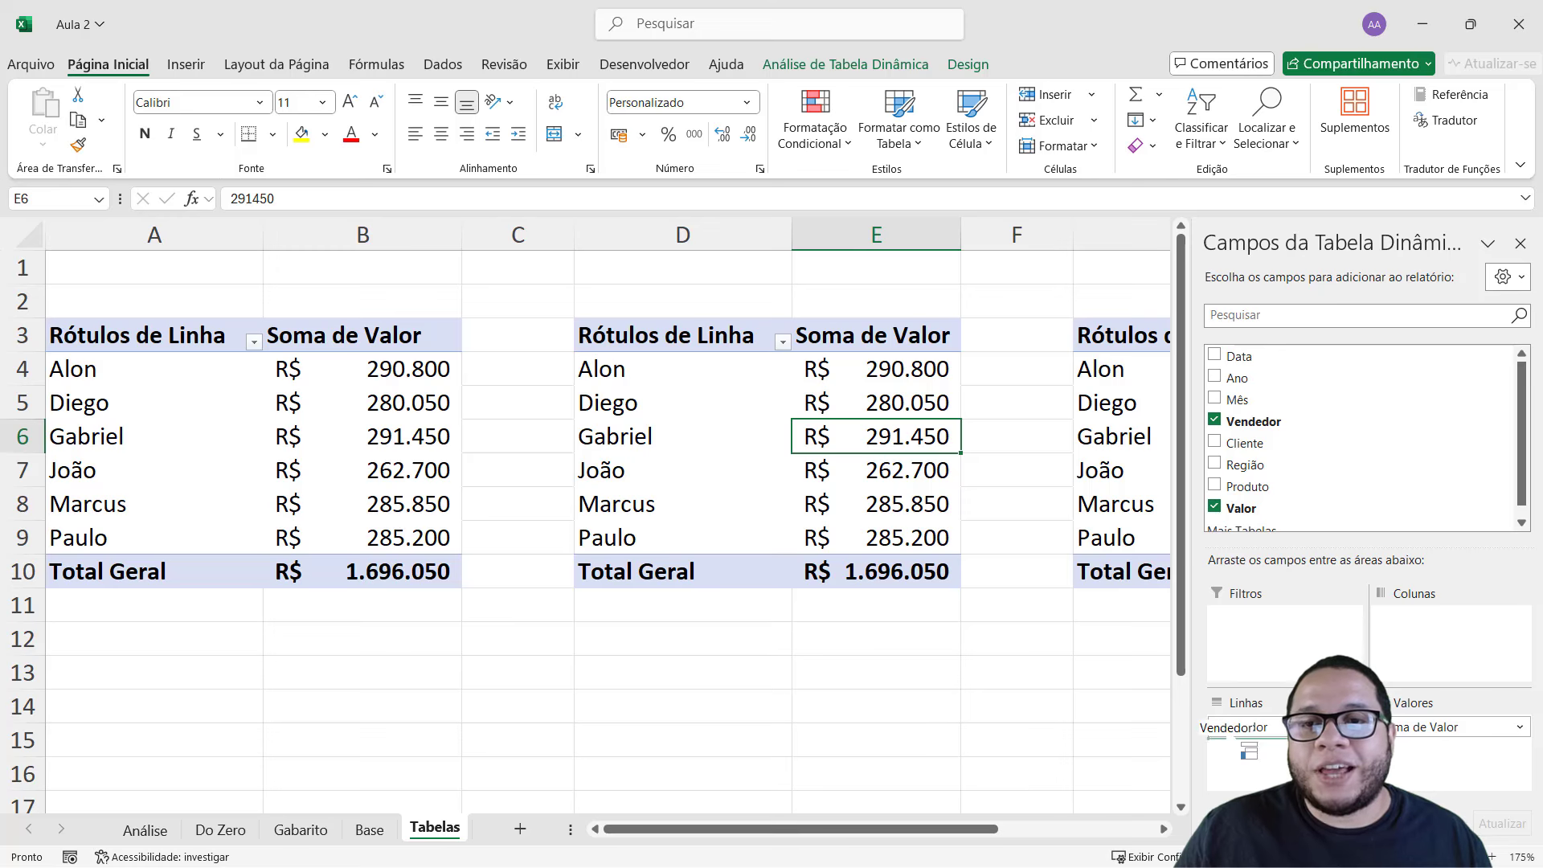
# - Break the middle pivot table down by Produto, checking the Excel and PowerPoint rows
pyautogui.click(1157, 687)
pyautogui.click(637, 346)
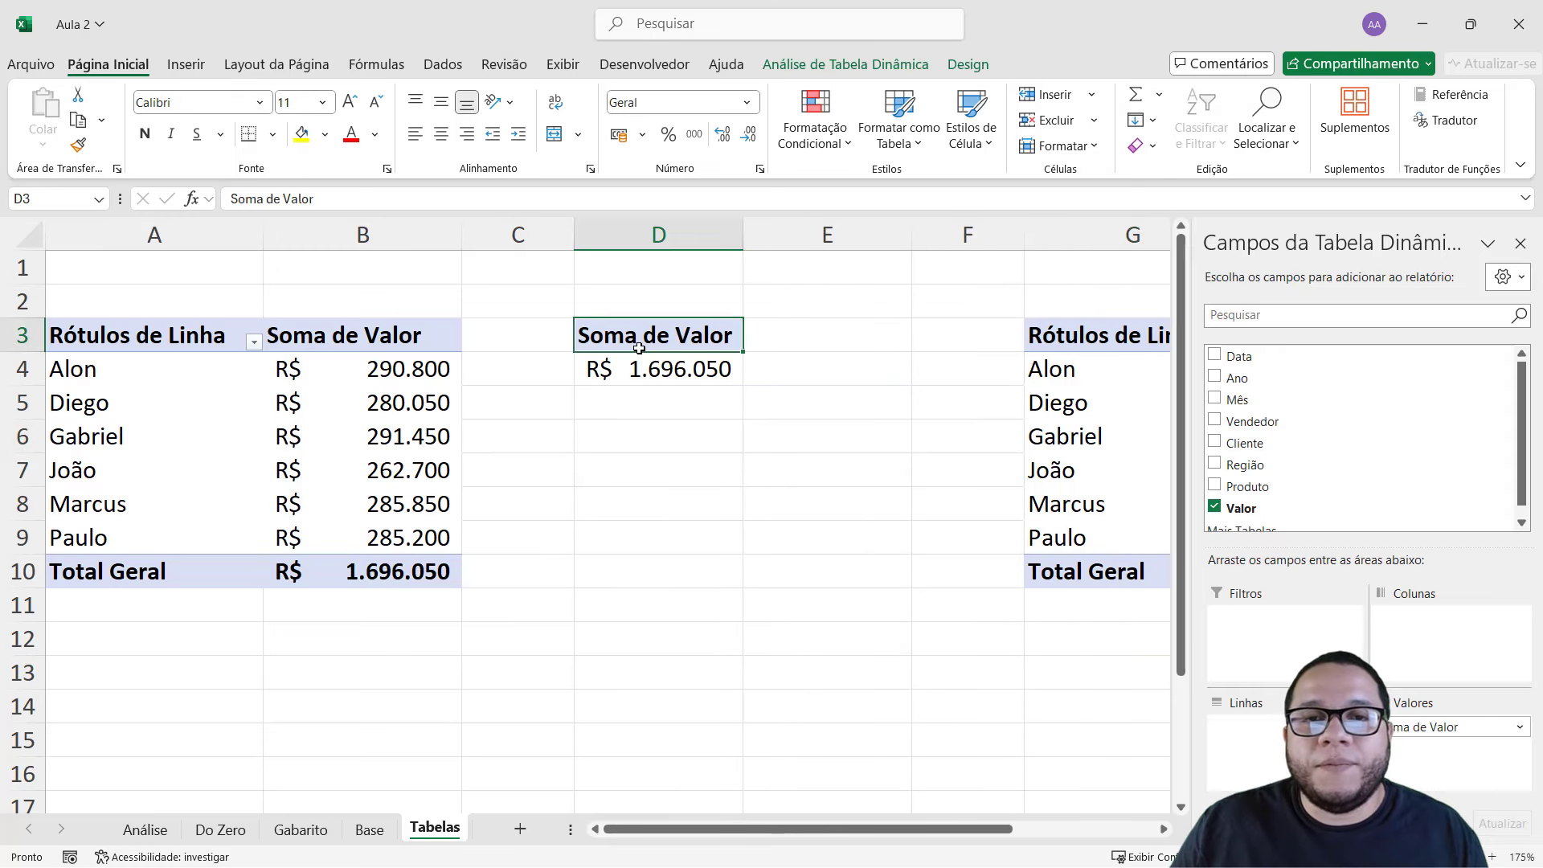
pyautogui.click(1273, 490)
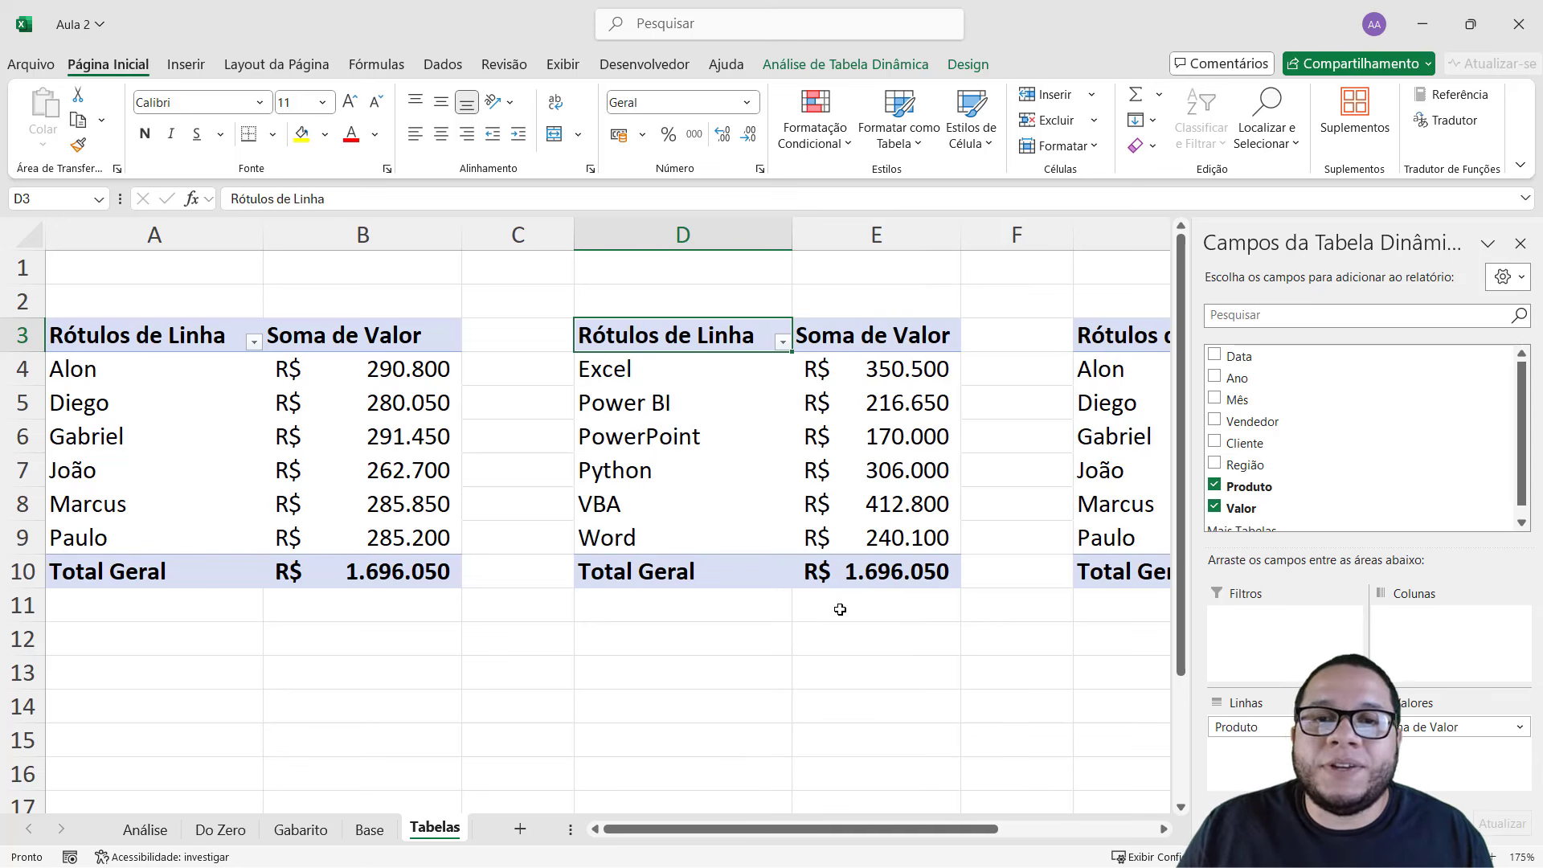
pyautogui.moveTo(875, 366); pyautogui.dragTo(711, 371)
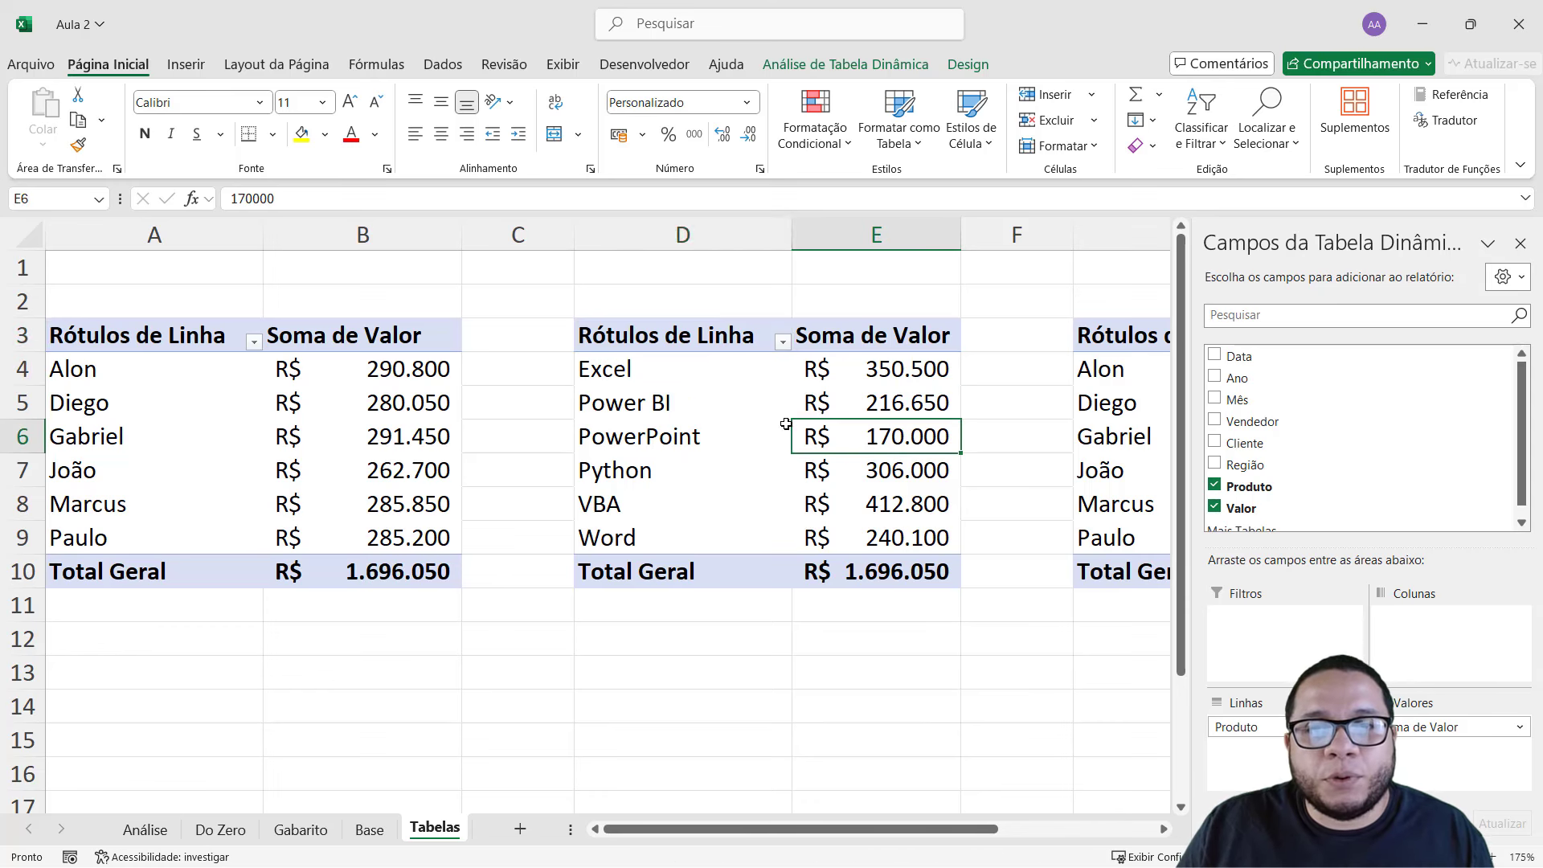
pyautogui.moveTo(907, 435); pyautogui.dragTo(707, 438)
pyautogui.moveTo(868, 829); pyautogui.dragTo(1027, 828)
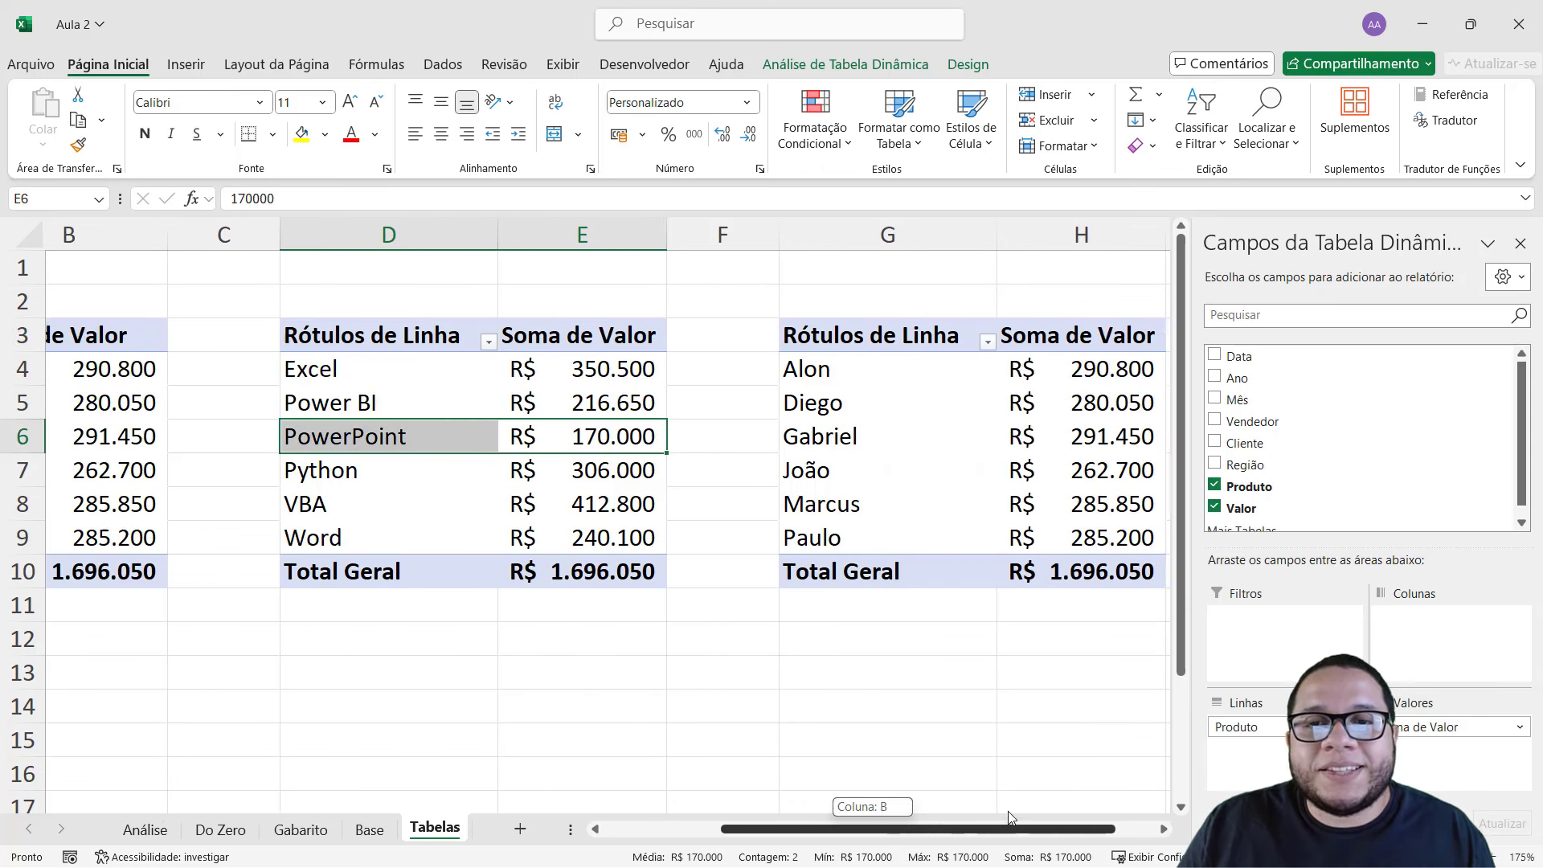
# - Replace Vendedor with Região in the right pivot table and close the field list
pyautogui.click(904, 499)
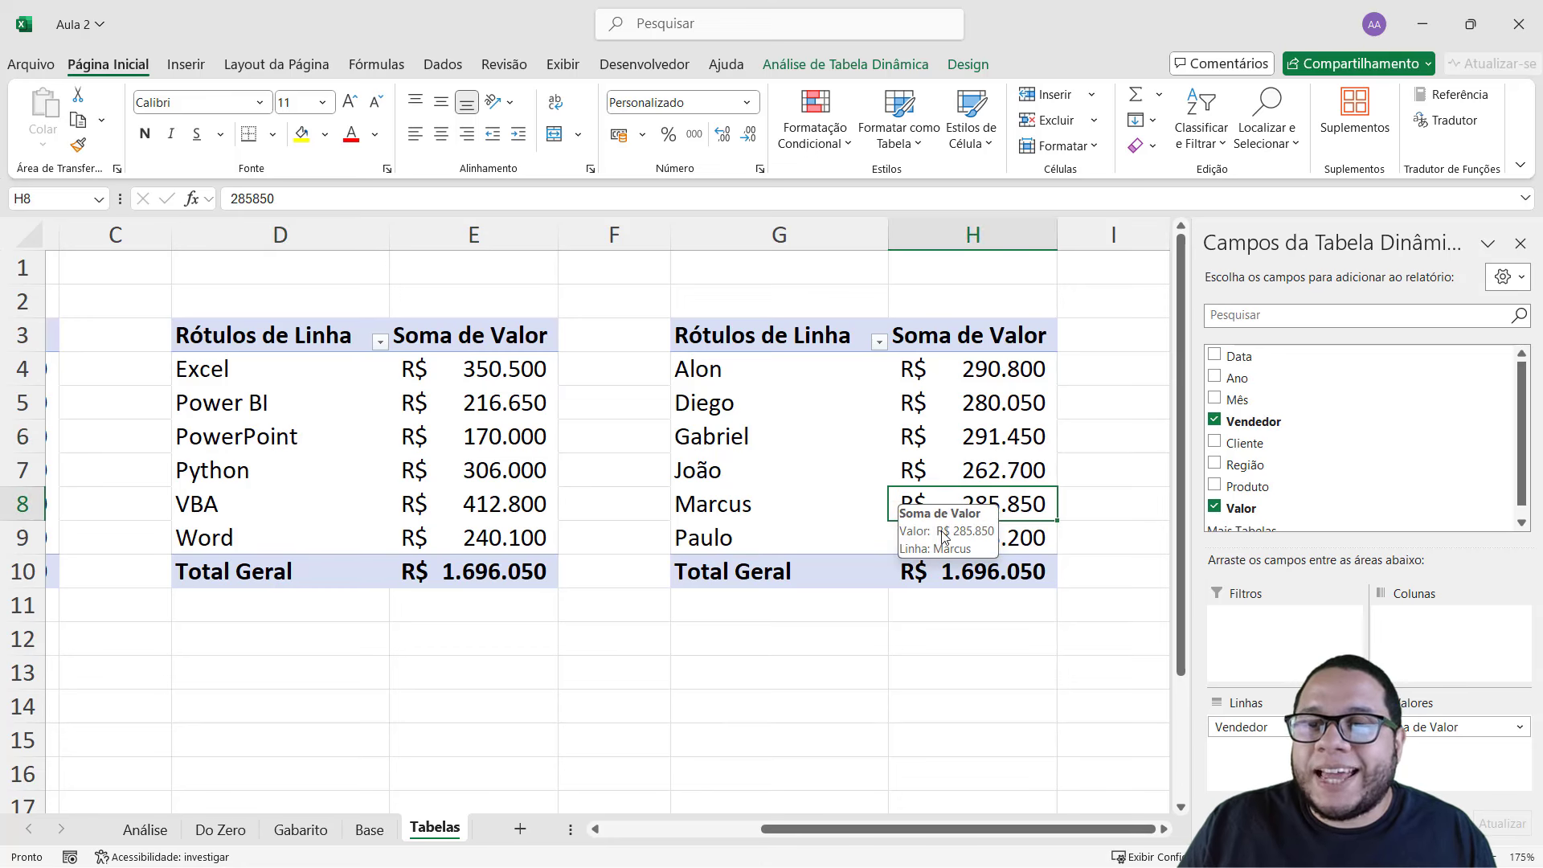
pyautogui.moveTo(1241, 727); pyautogui.dragTo(992, 707)
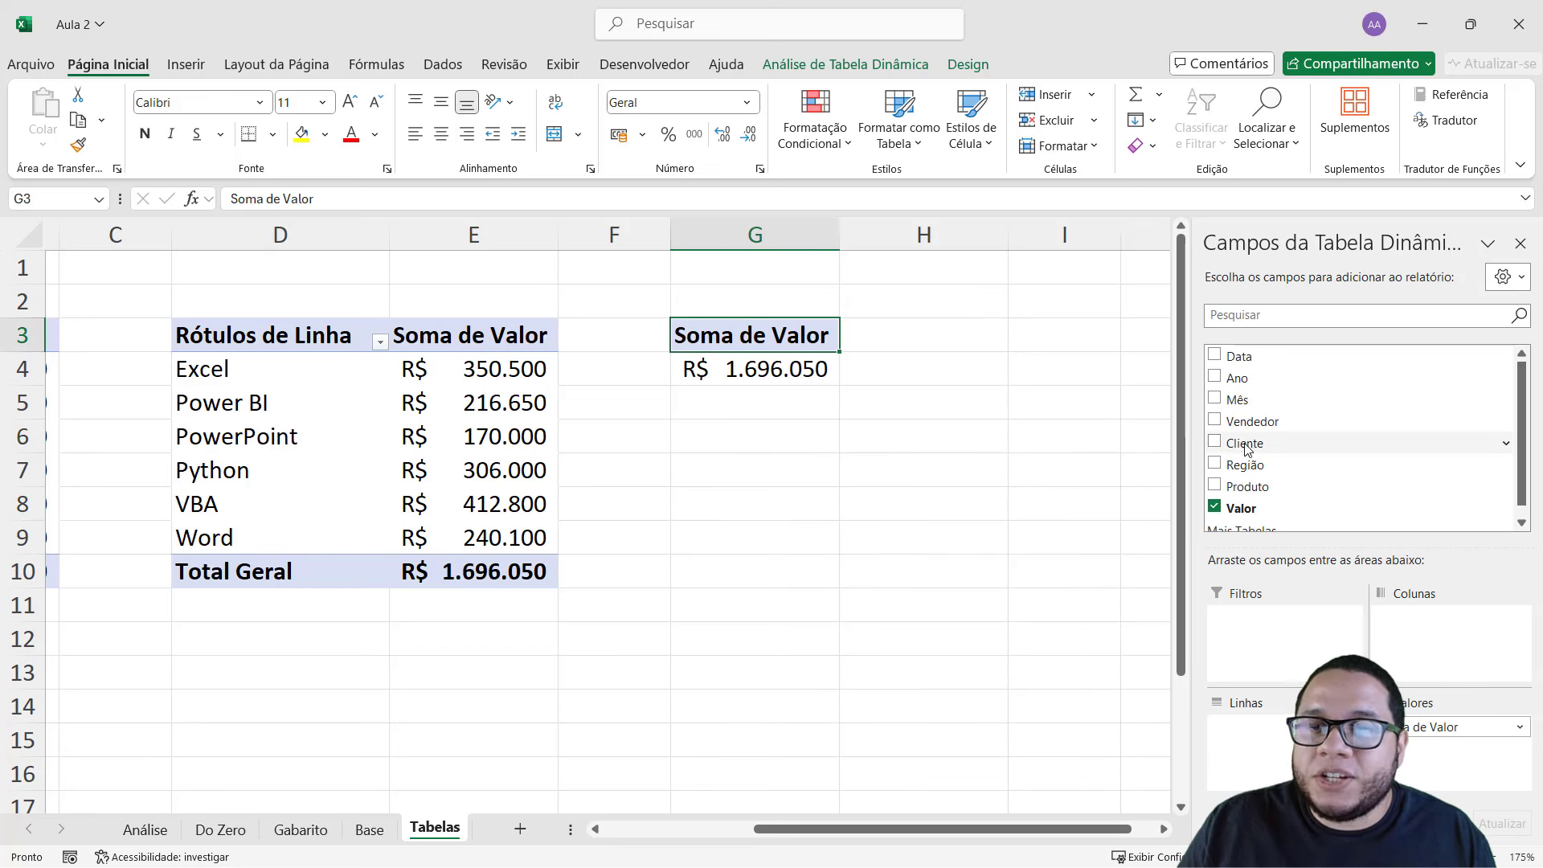
pyautogui.moveTo(1245, 464); pyautogui.dragTo(1245, 726)
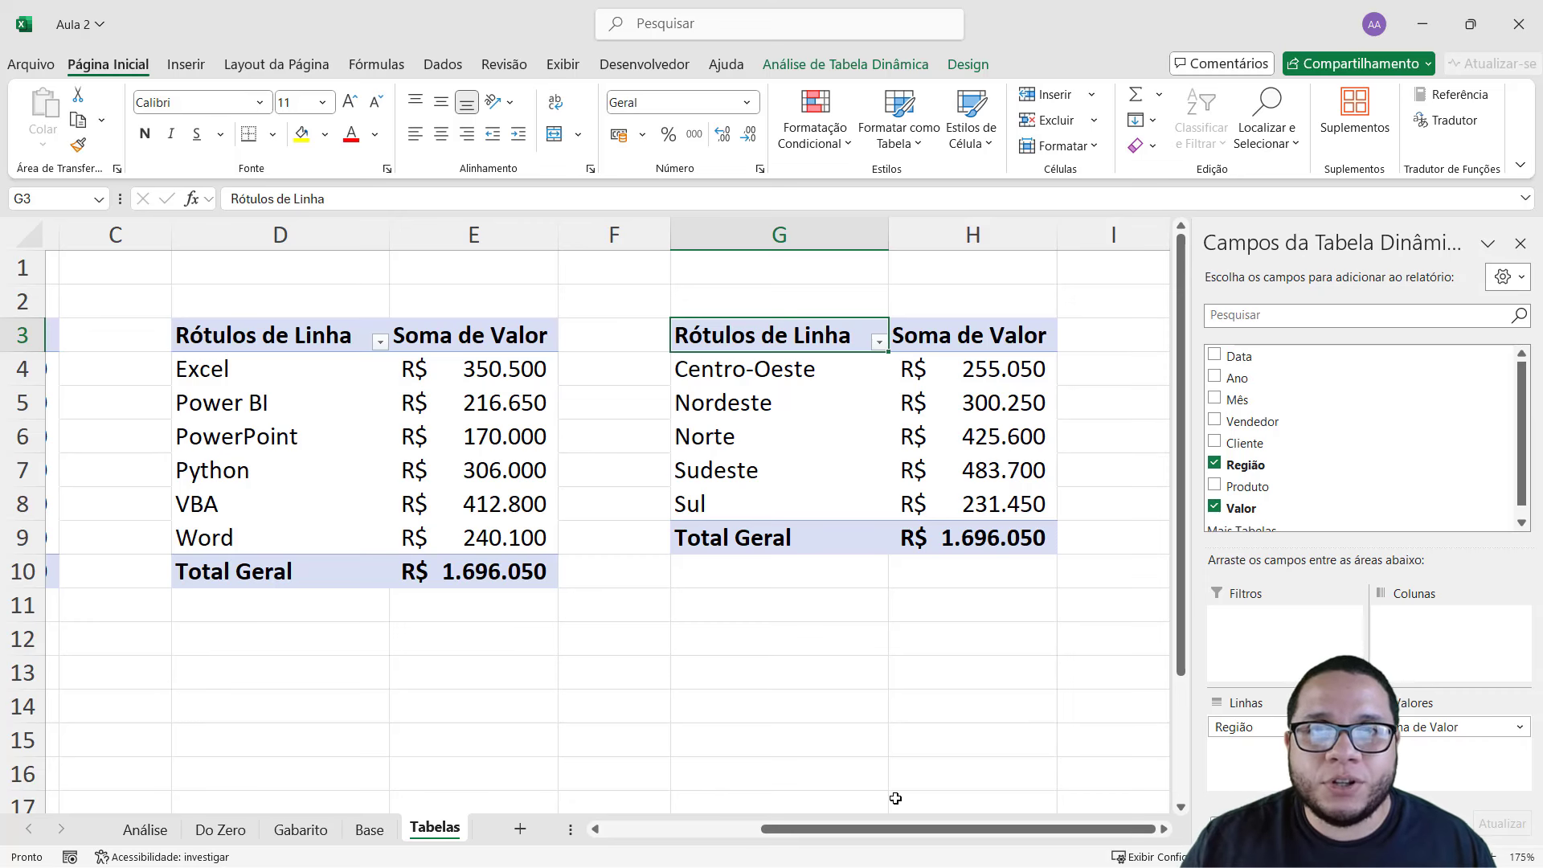
pyautogui.moveTo(874, 828); pyautogui.dragTo(715, 828)
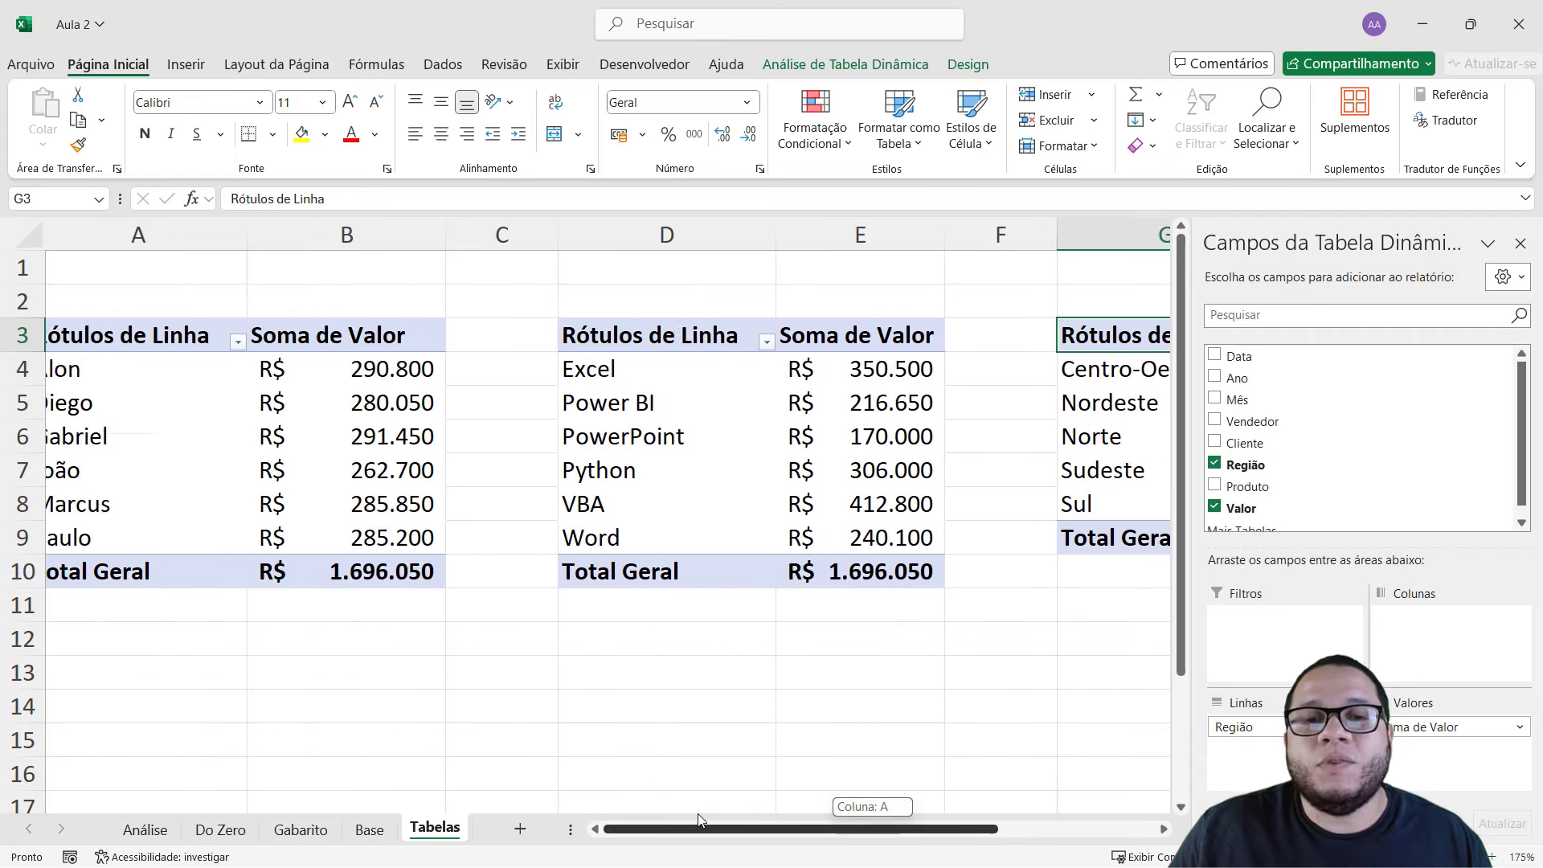
pyautogui.click(1520, 243)
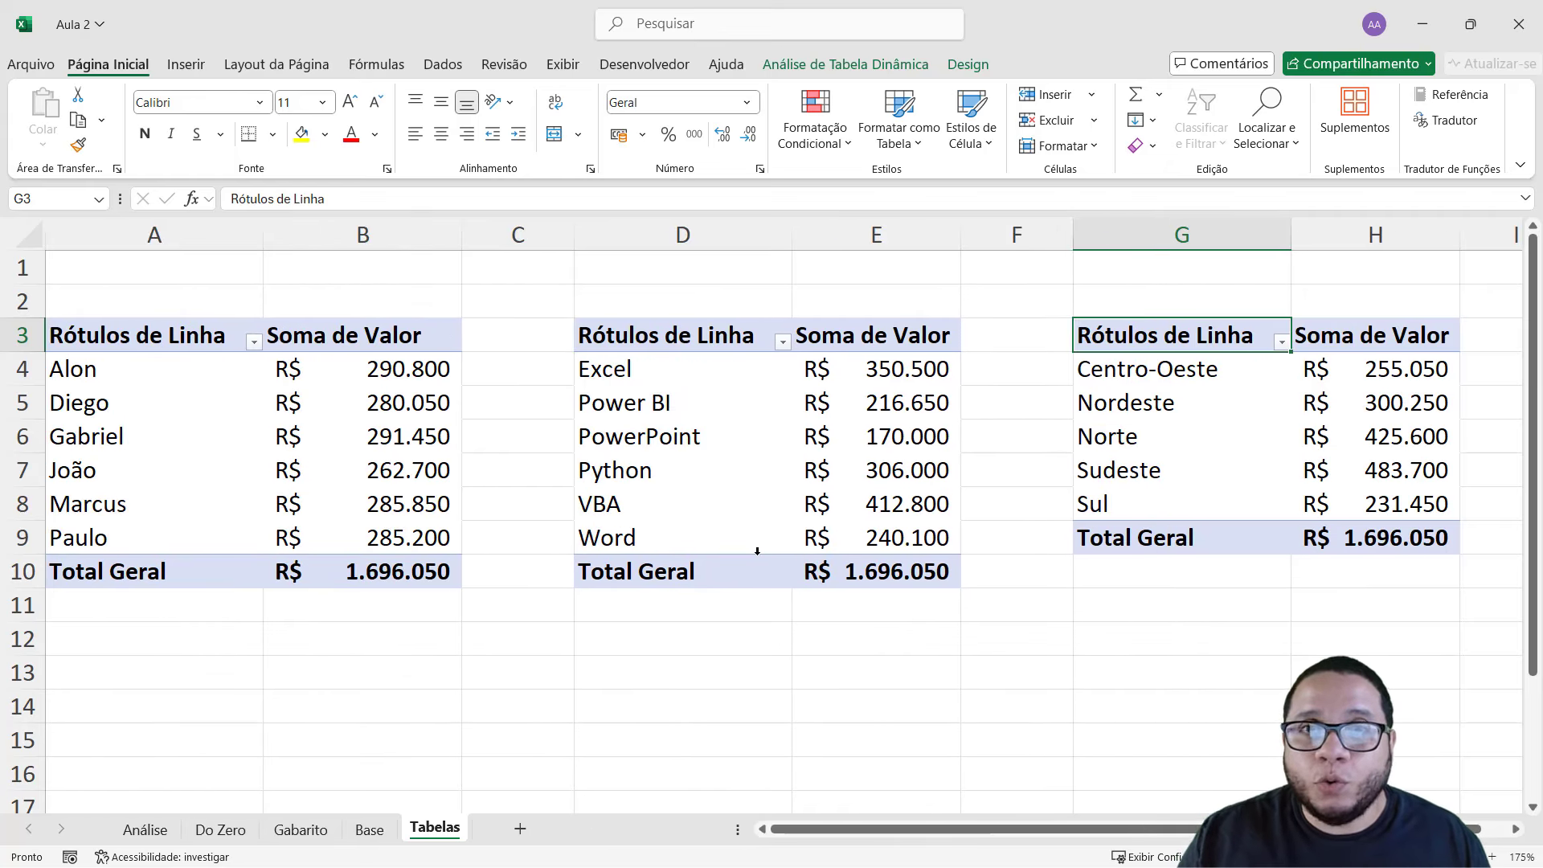
# - Insert a Produto slicer for the seller pivot table via Análise de Tabela Dinâmica
pyautogui.click(307, 440)
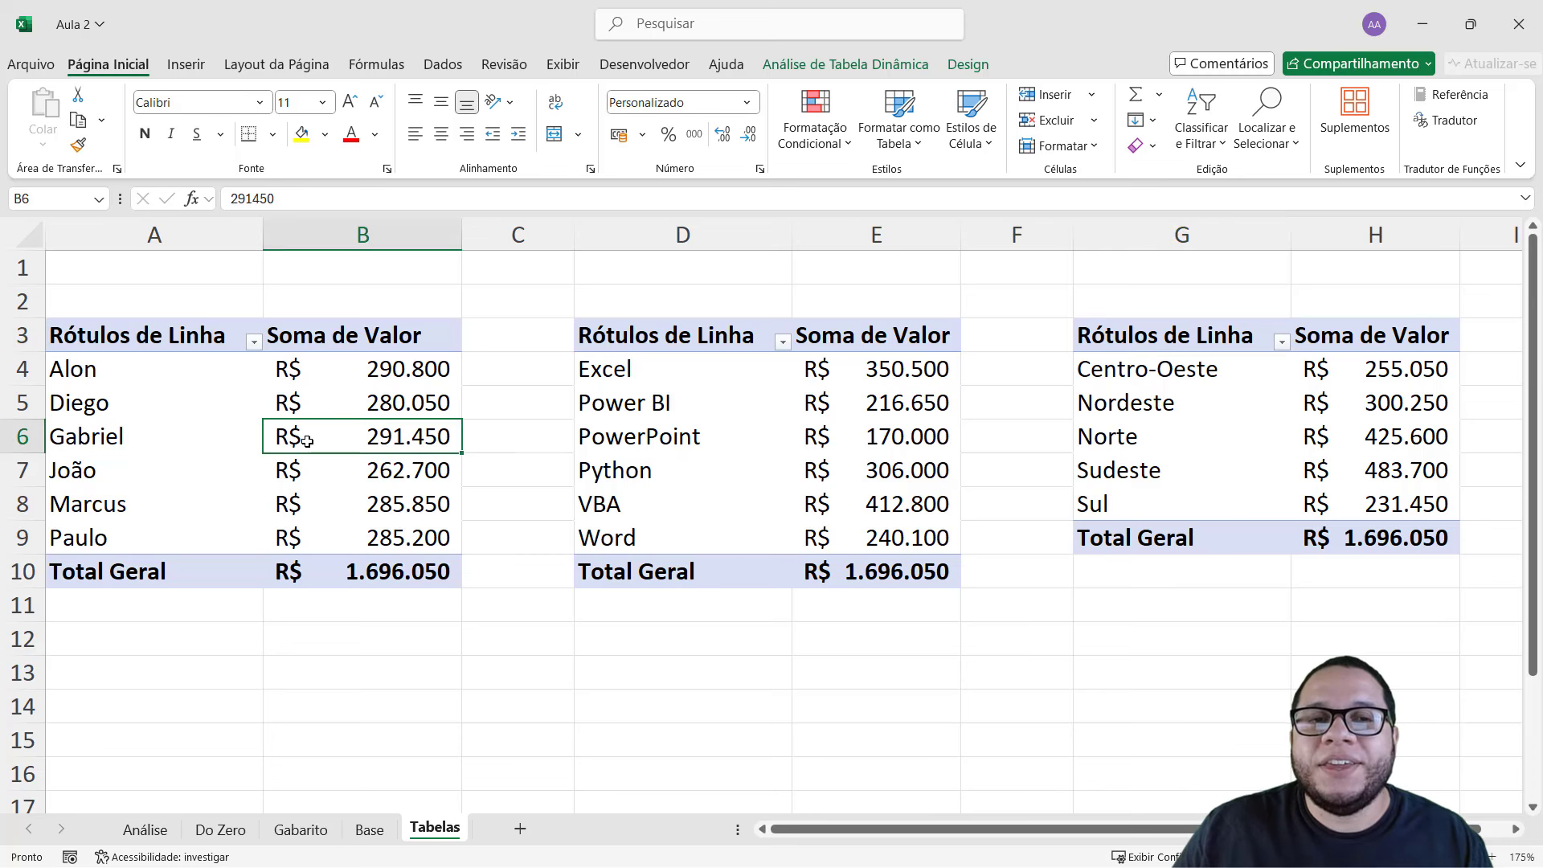
pyautogui.moveTo(362, 437)
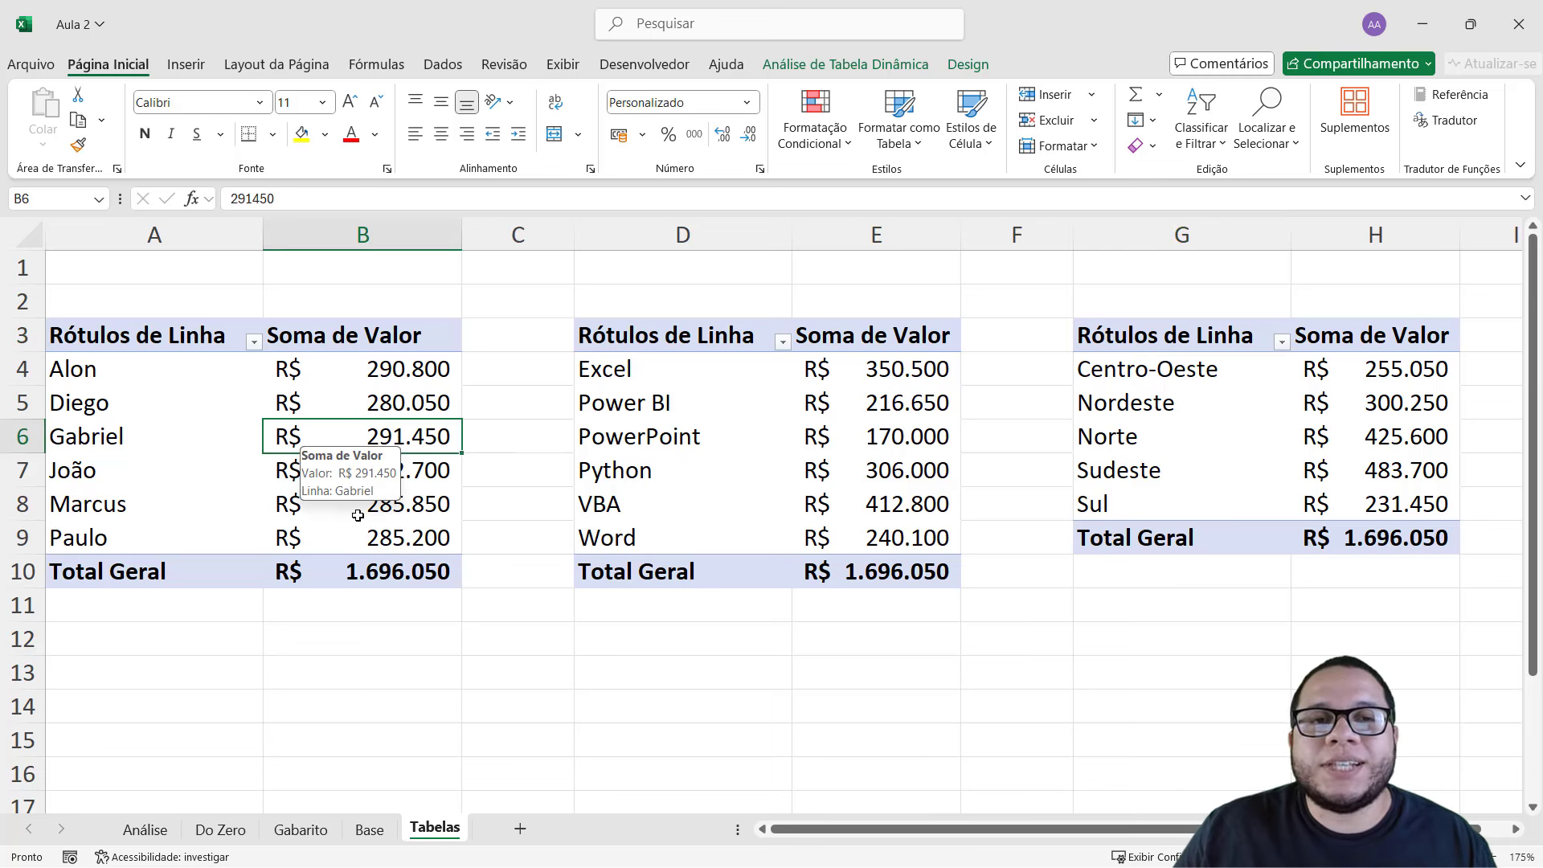
pyautogui.moveTo(121, 333); pyautogui.dragTo(465, 593)
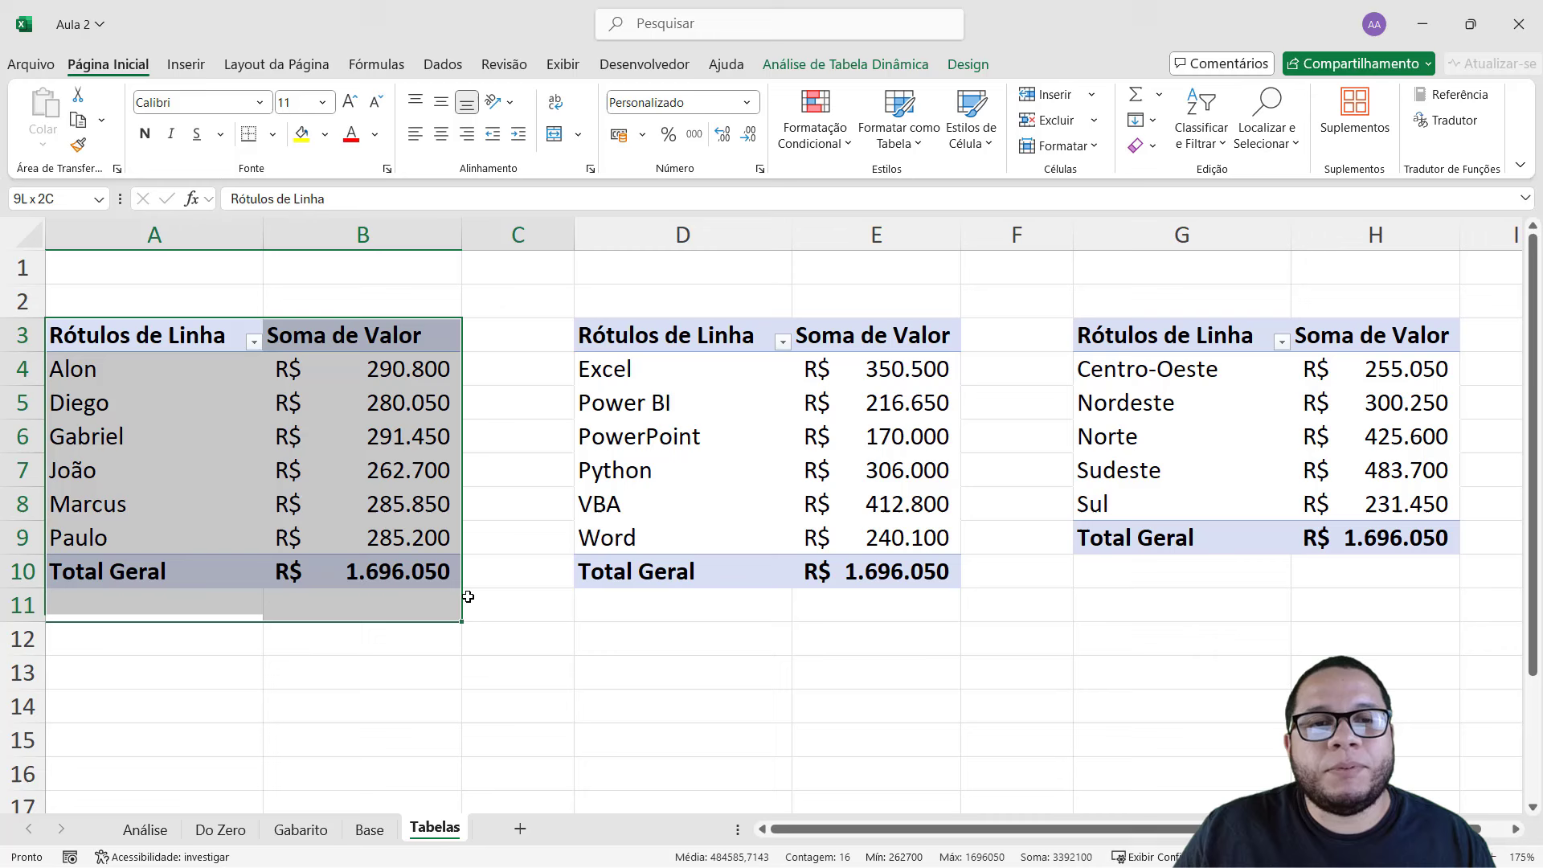
pyautogui.click(354, 456)
pyautogui.click(956, 64)
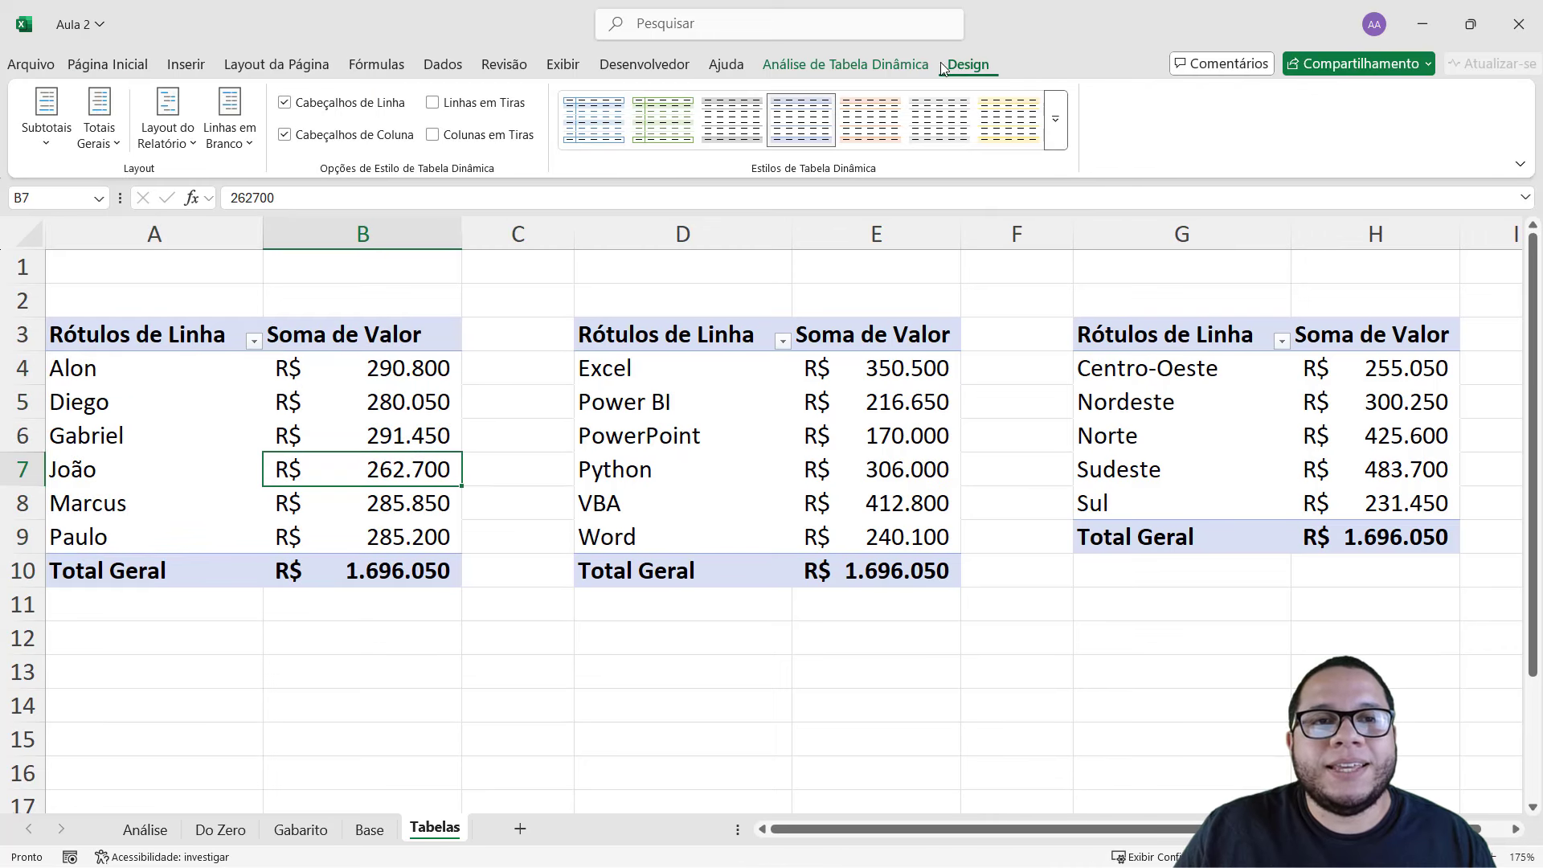
pyautogui.click(872, 66)
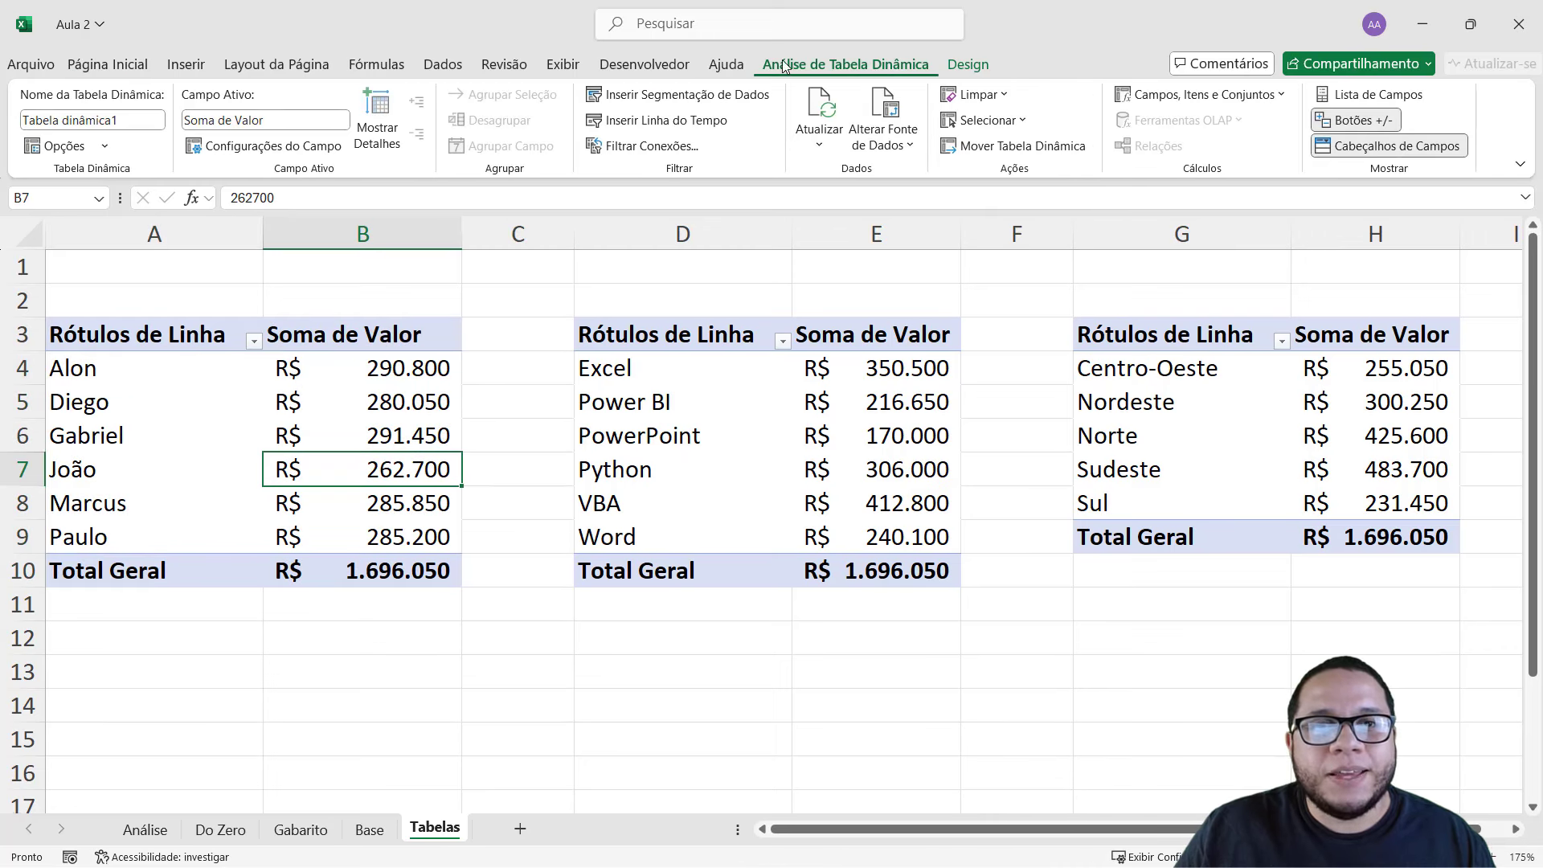
pyautogui.click(724, 95)
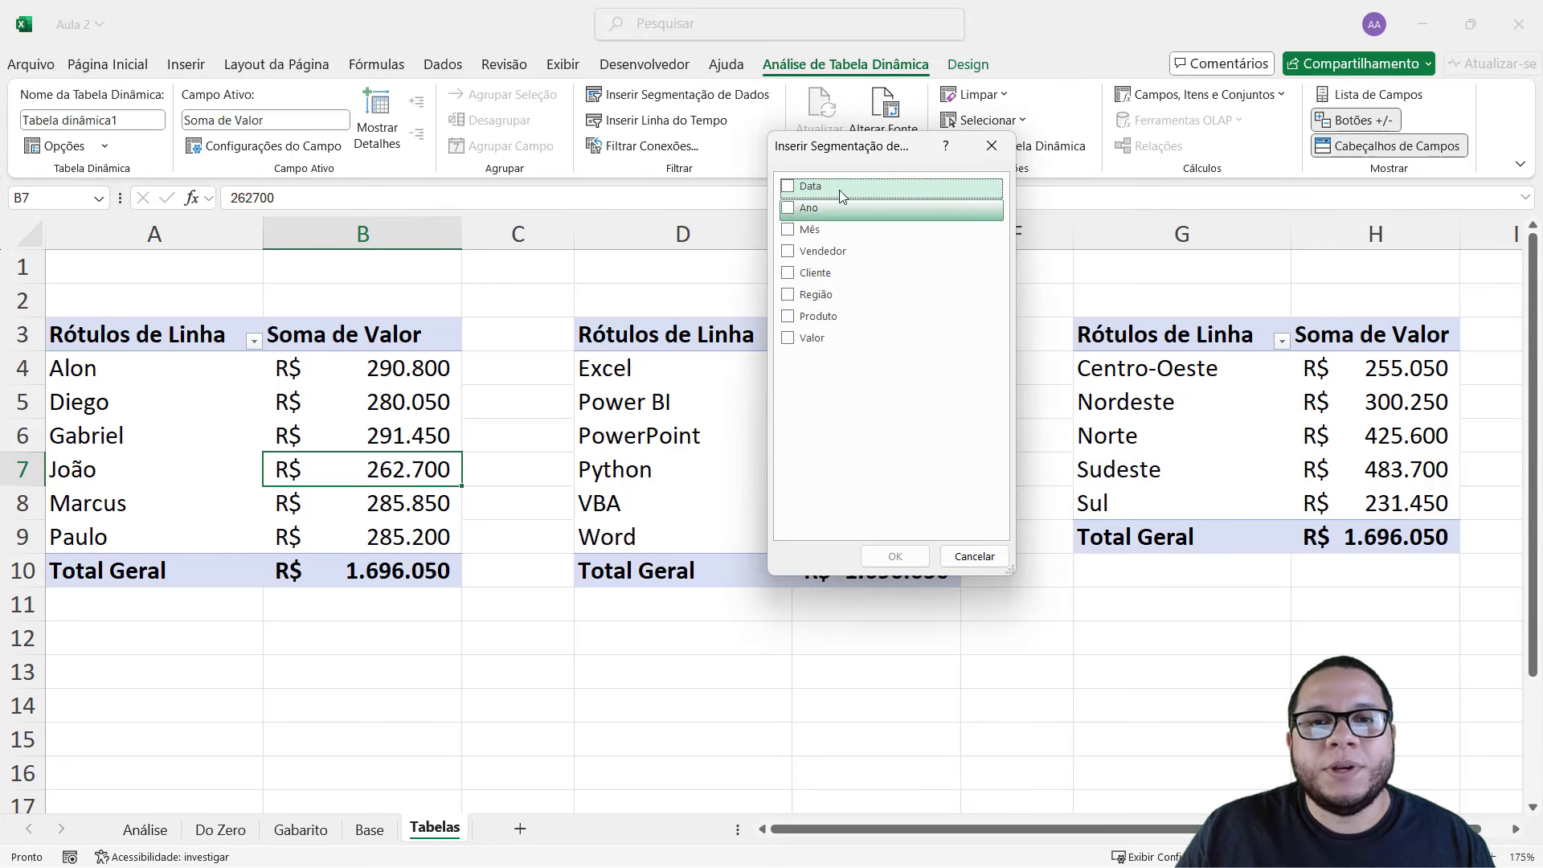
pyautogui.moveTo(838, 150); pyautogui.dragTo(883, 187)
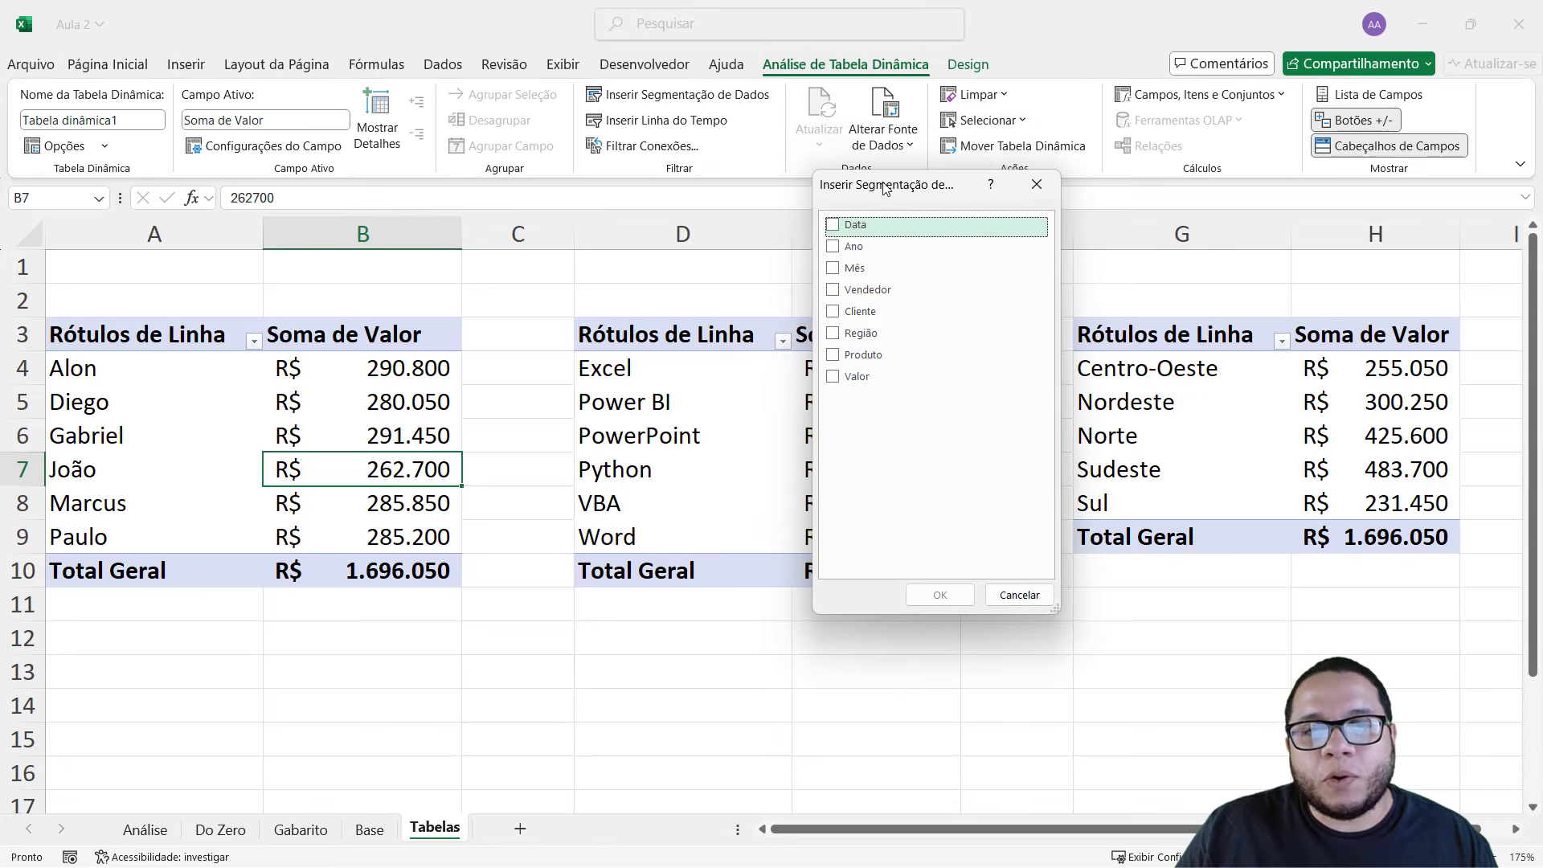
pyautogui.click(834, 355)
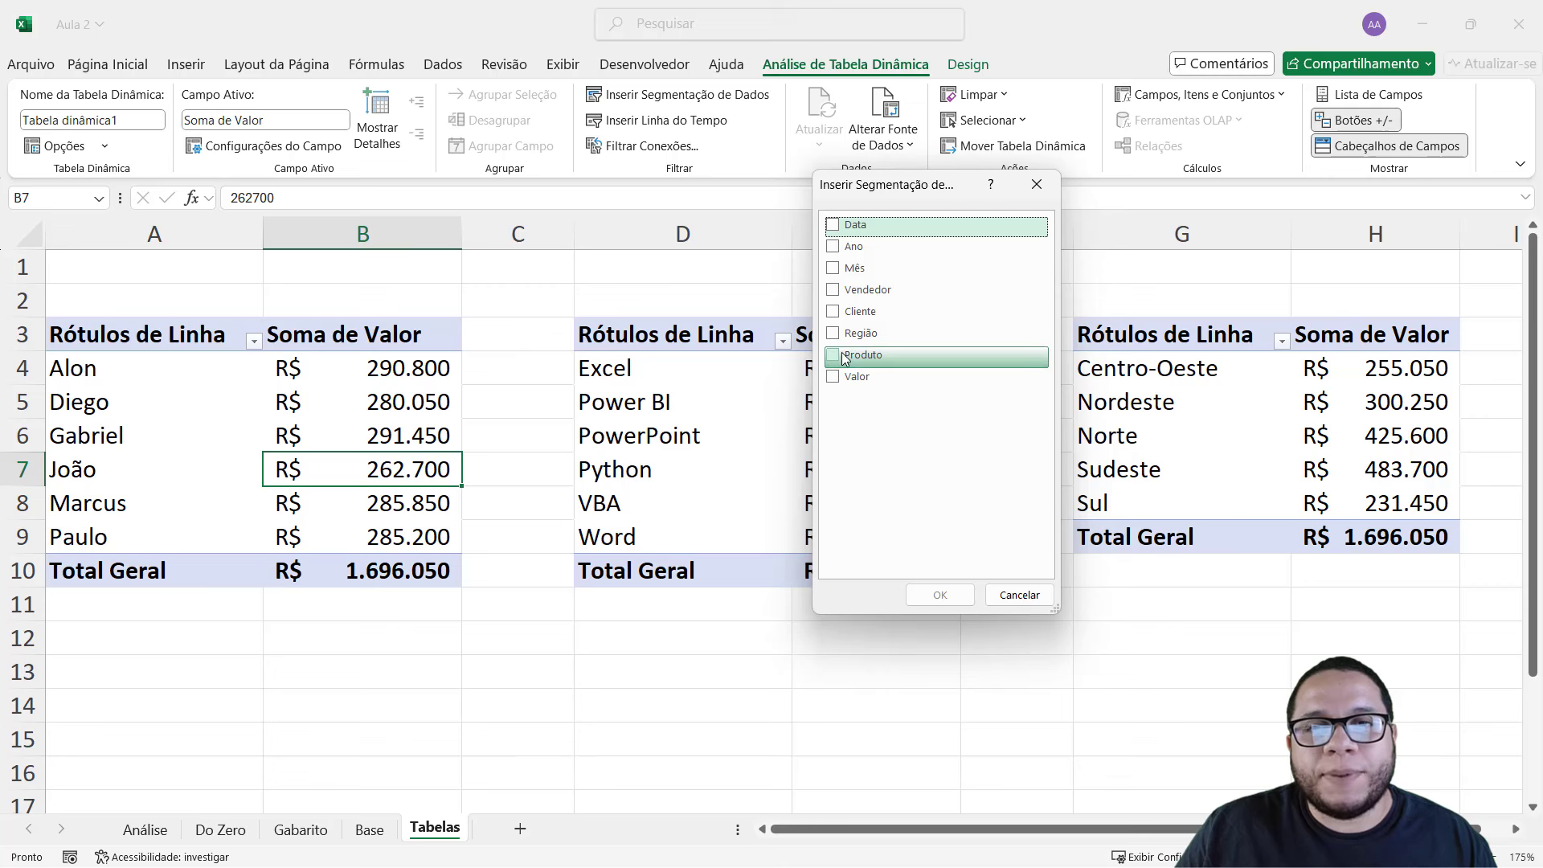
pyautogui.click(941, 595)
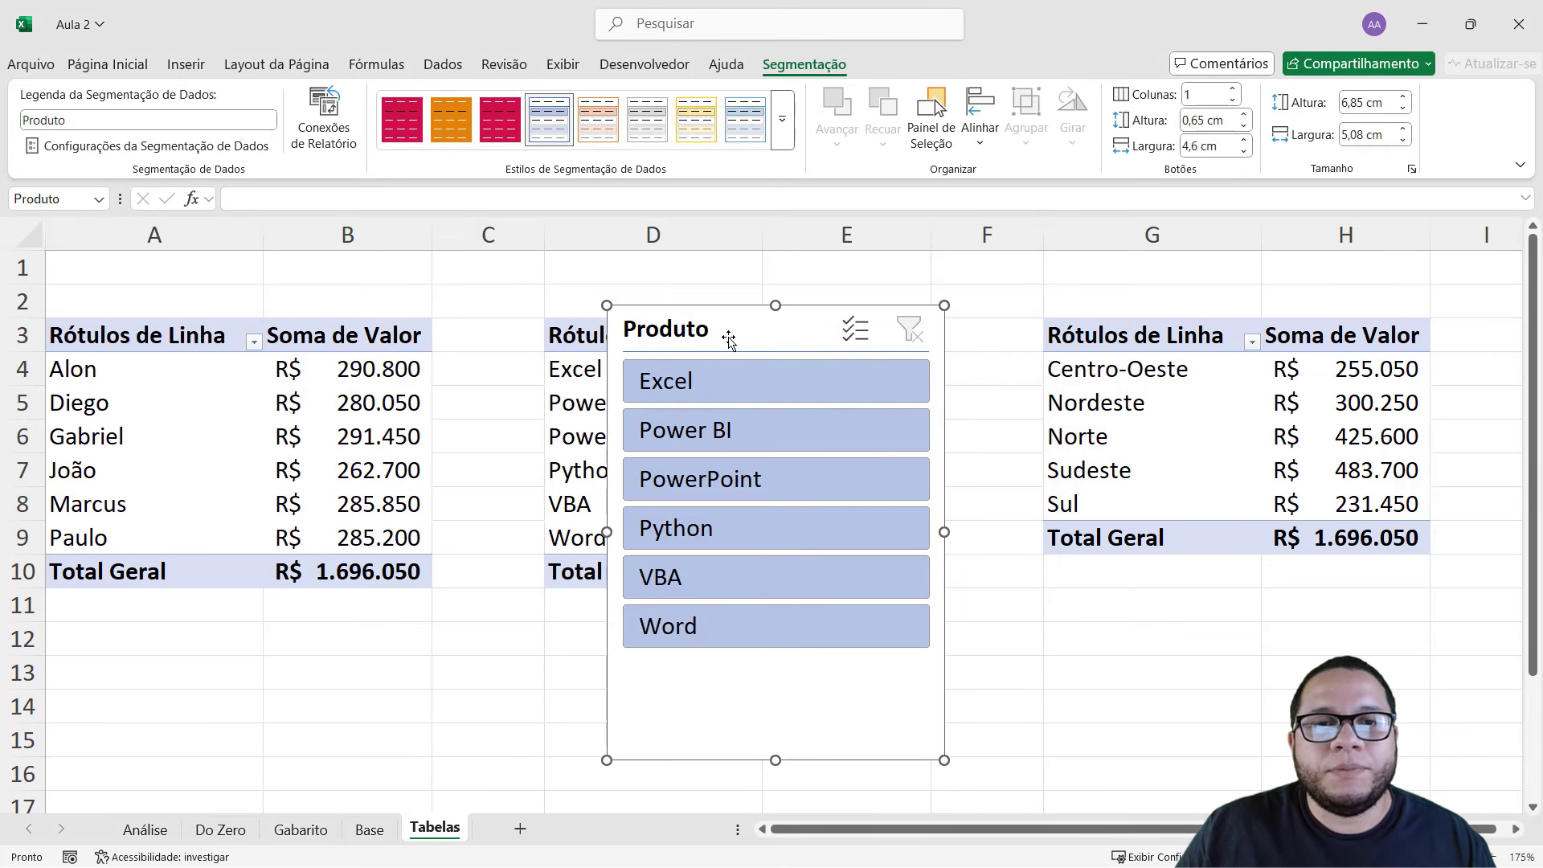
# - Drag the Produto slicer beneath the product pivot table, around row 11
pyautogui.click(491, 623)
pyautogui.scroll(-2, 492, 623)
pyautogui.moveTo(592, 317)
pyautogui.mouseDown()
pyautogui.moveTo(516, 464)
pyautogui.moveTo(518, 549)
pyautogui.mouseUp()
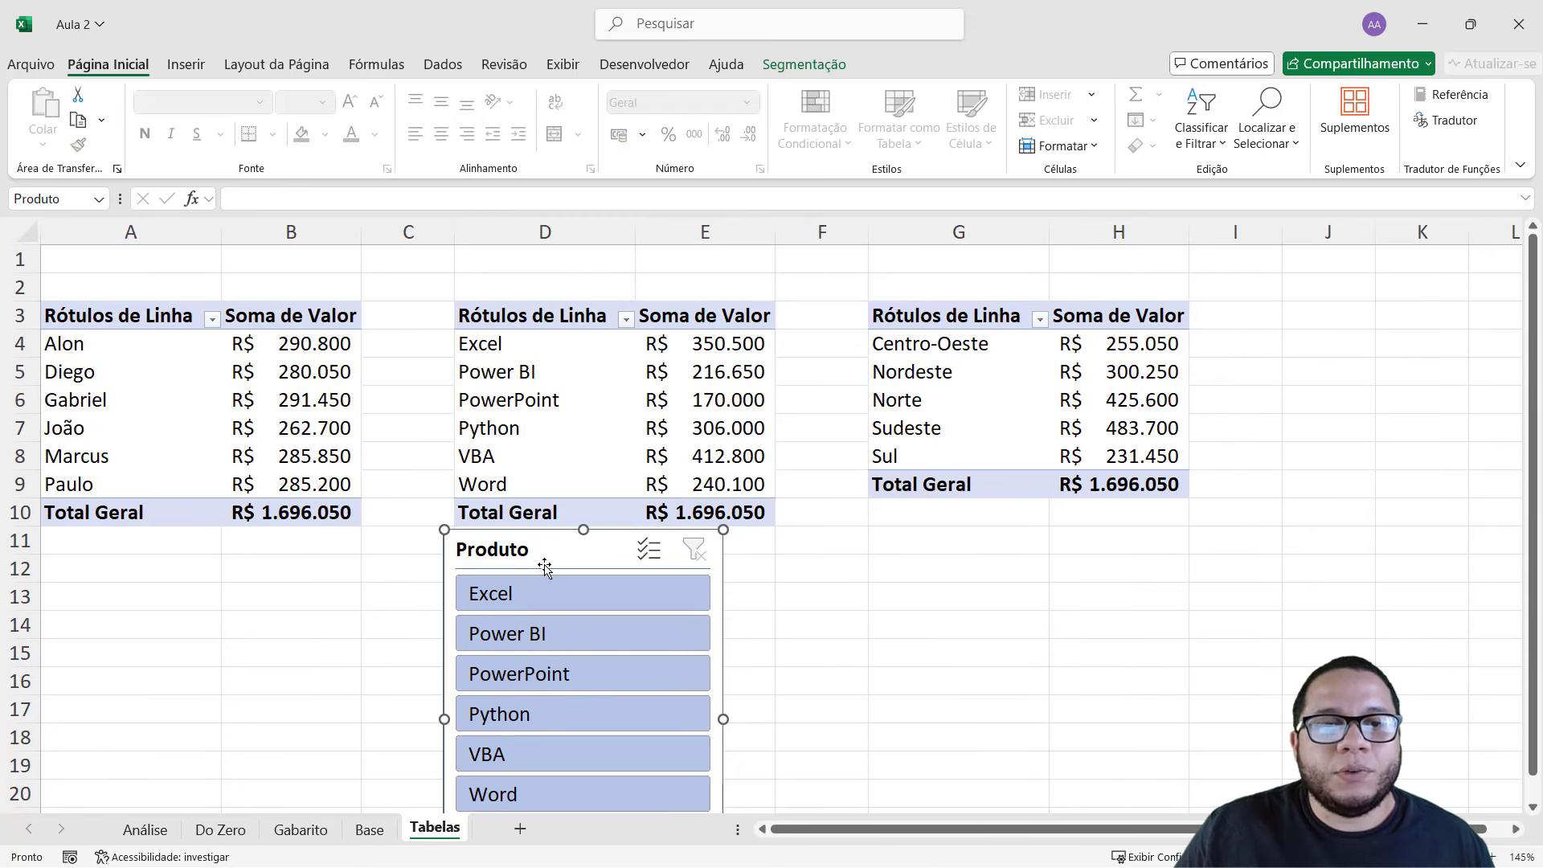
pyautogui.click(827, 630)
pyautogui.scroll(-1, 824, 627)
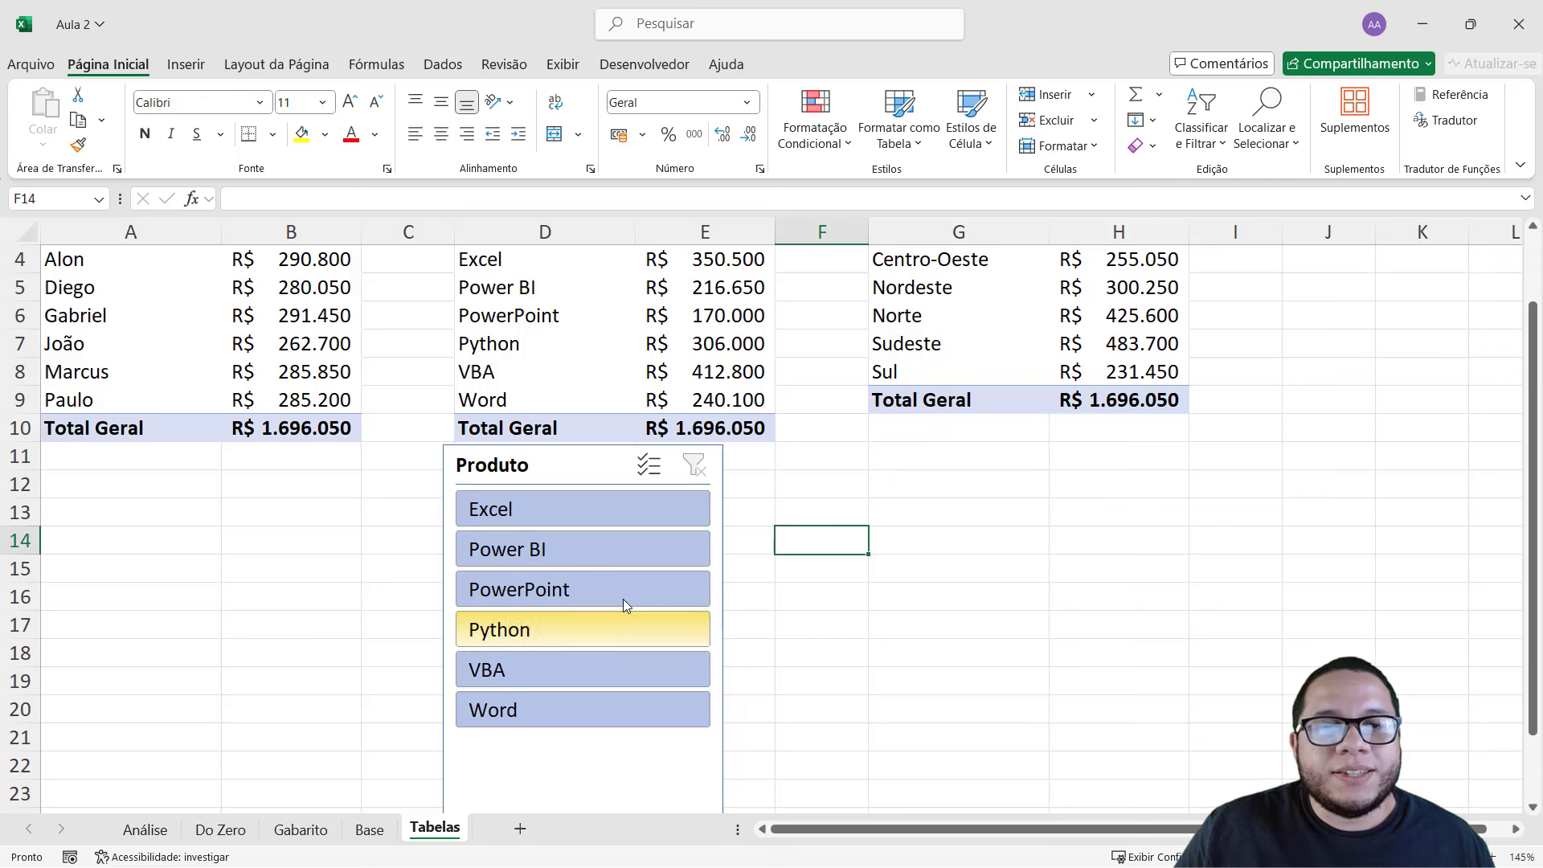
pyautogui.click(598, 568)
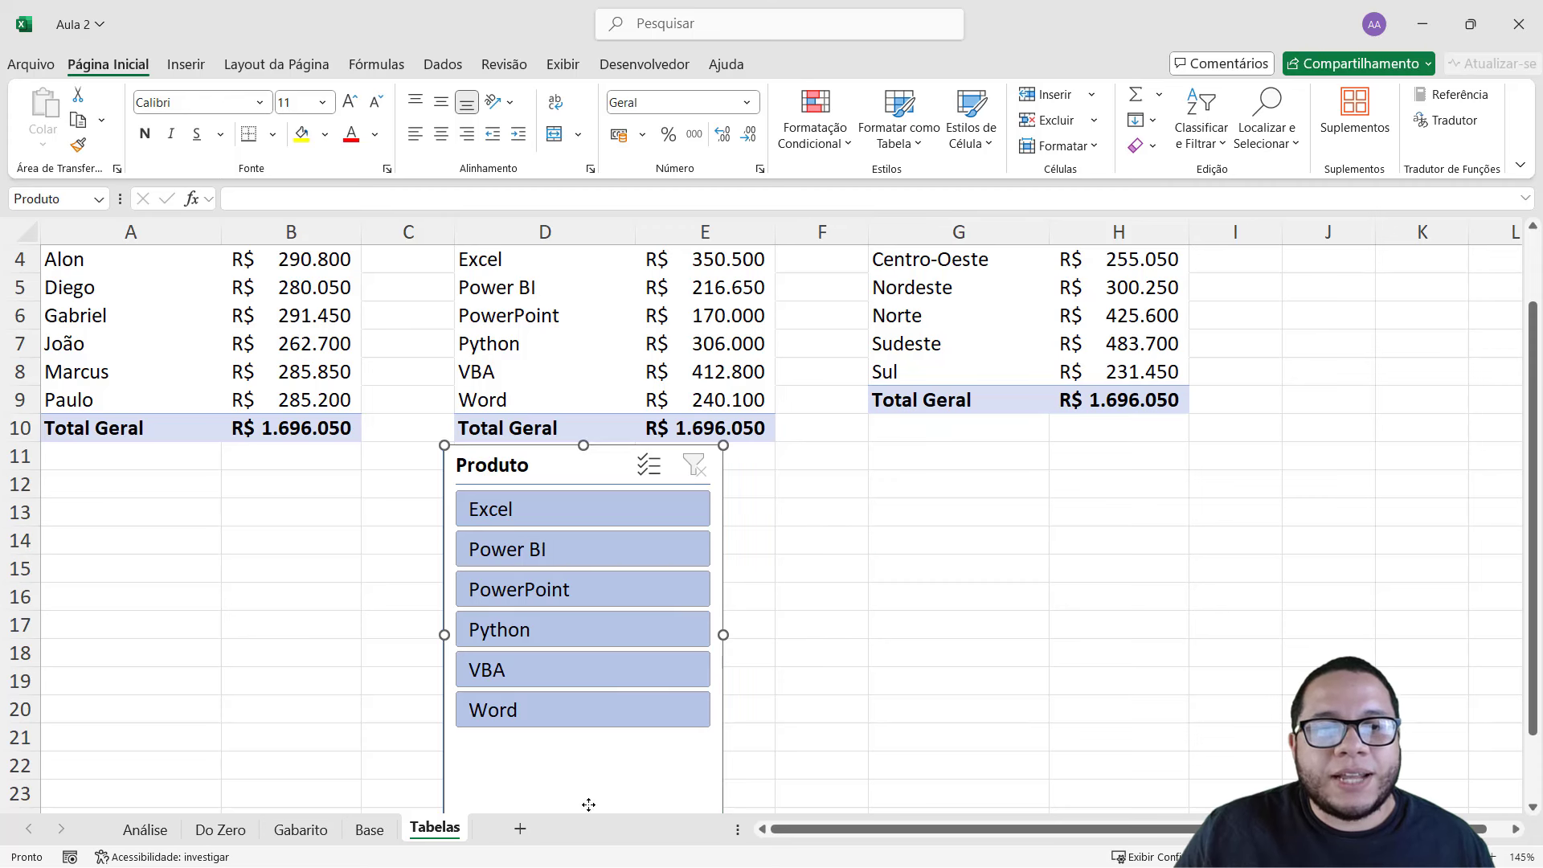
pyautogui.click(390, 488)
pyautogui.scroll(1, 436, 551)
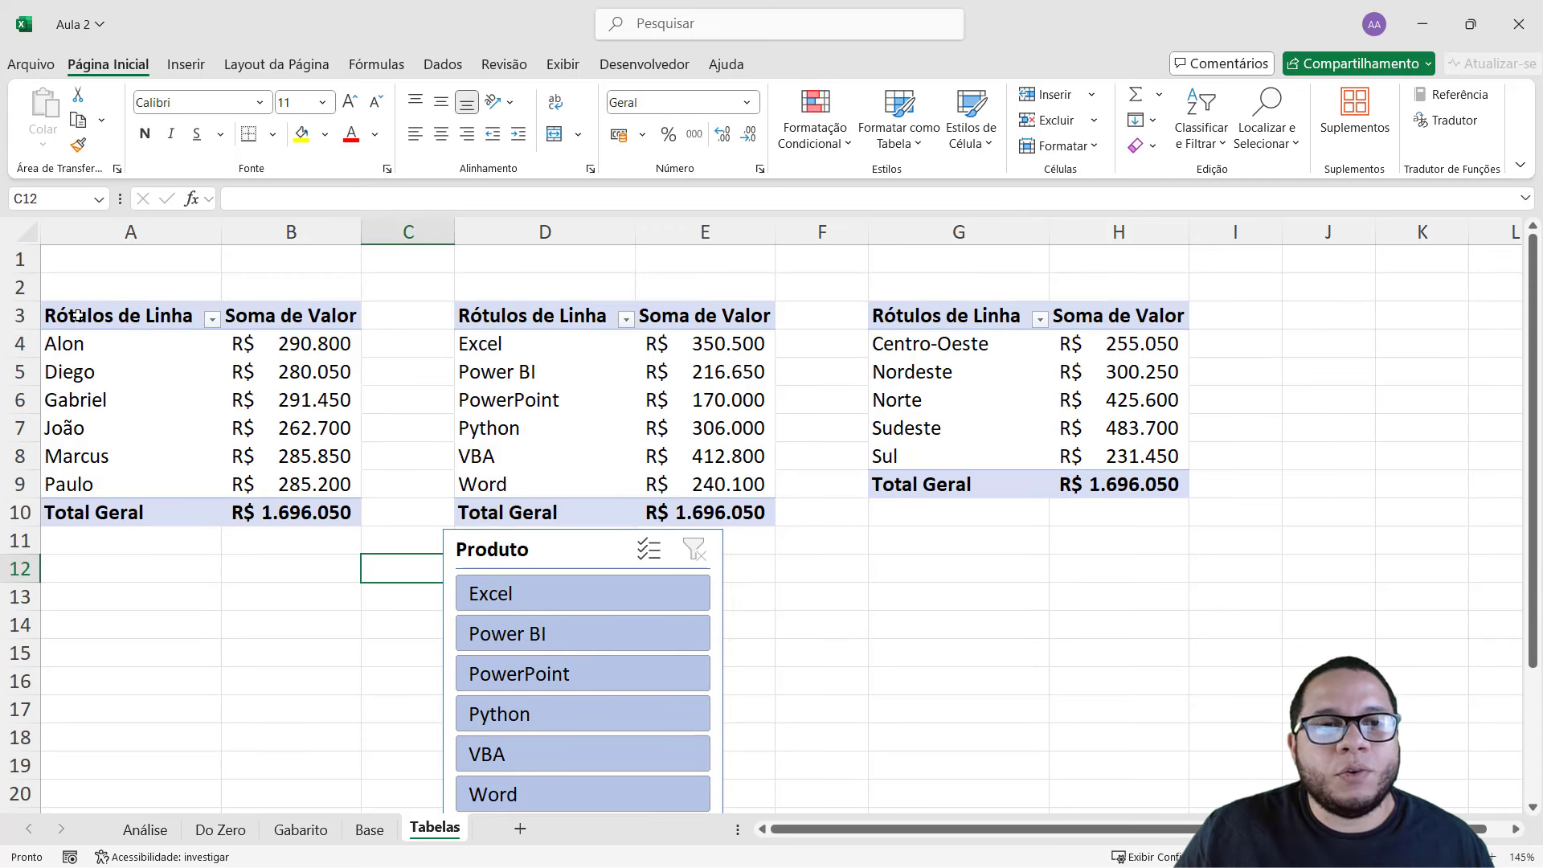
pyautogui.moveTo(77, 314); pyautogui.dragTo(265, 512)
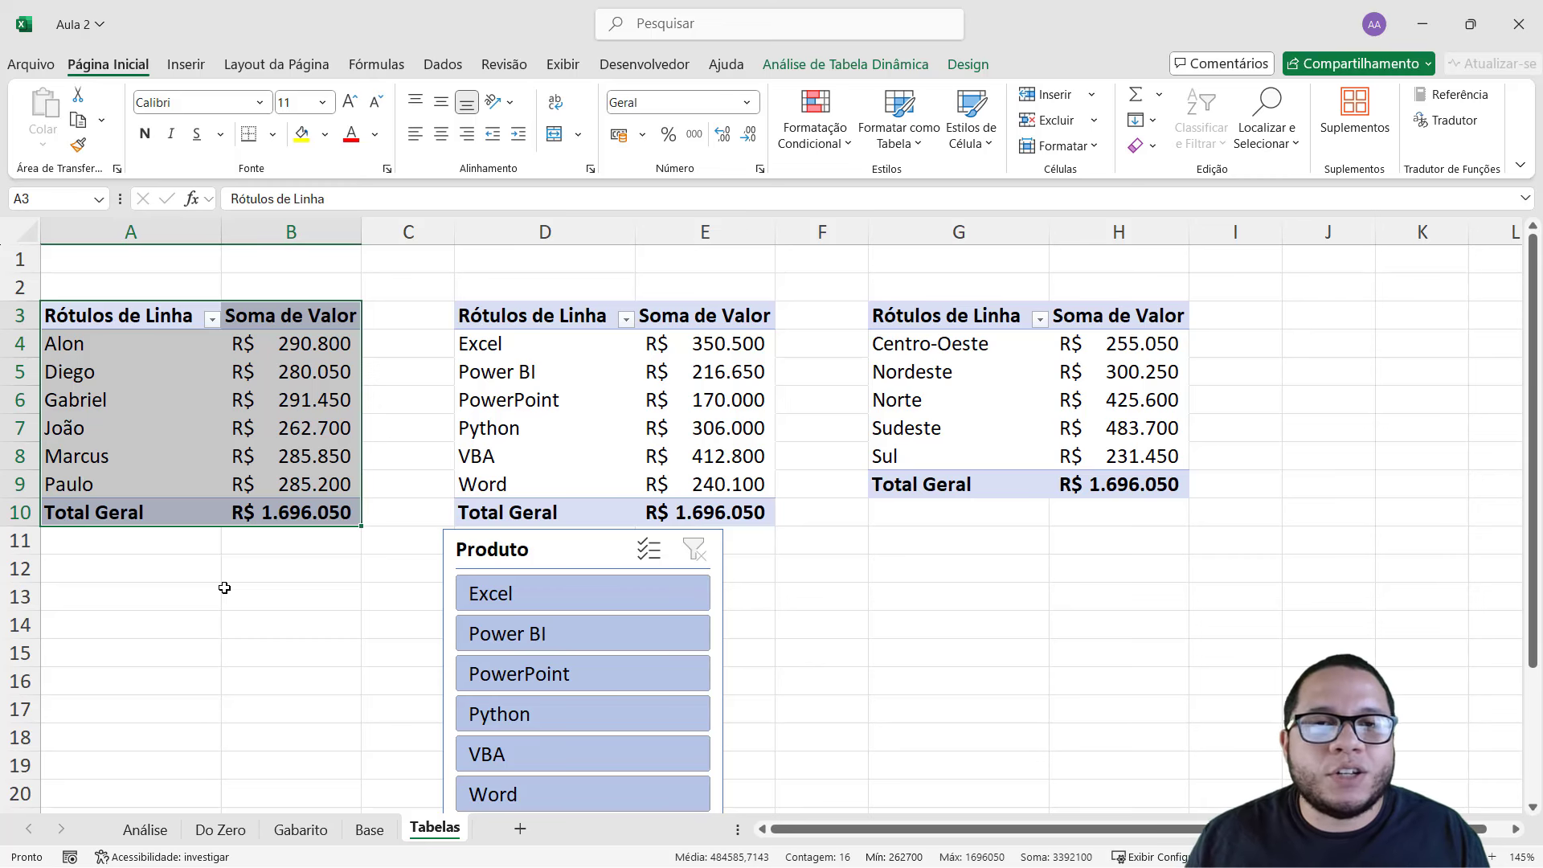
pyautogui.click(224, 588)
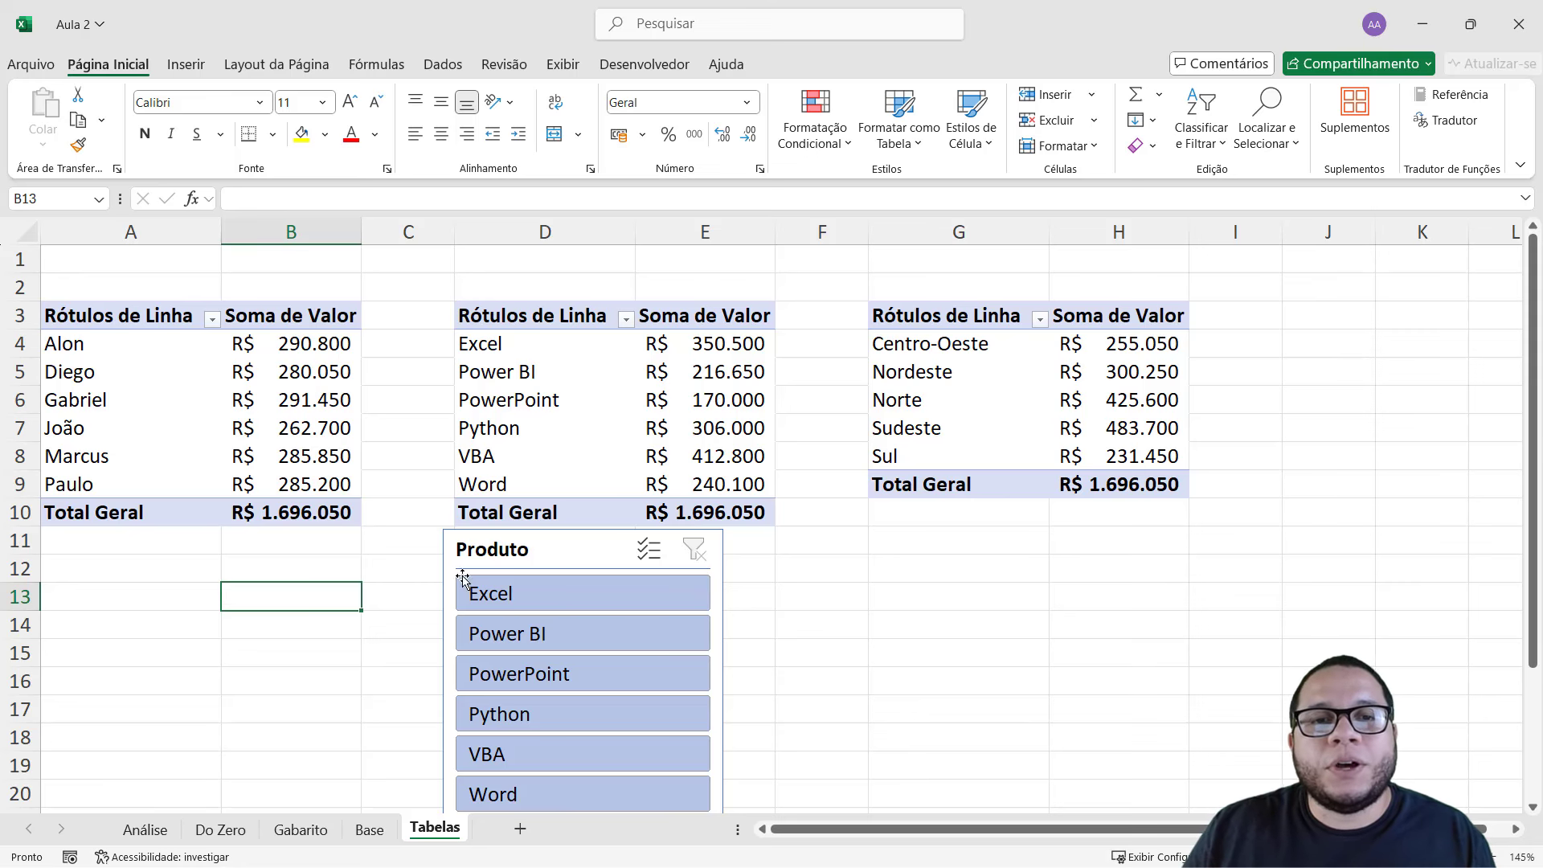
# - Filter the seller pivot to Excel and move the Produto slicer up beside the seller table
pyautogui.click(520, 601)
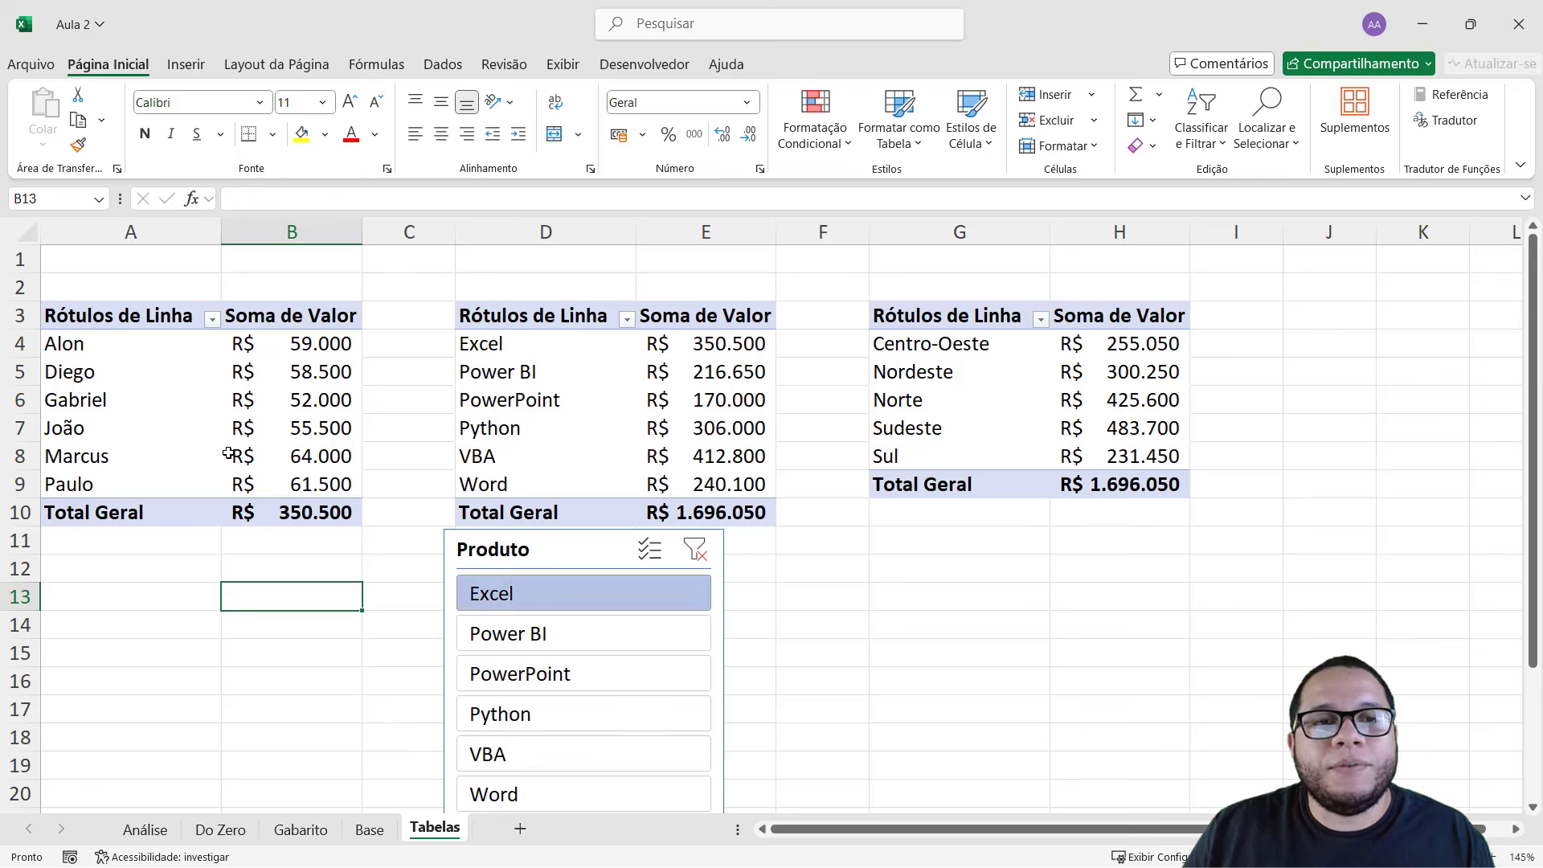
pyautogui.moveTo(121, 321); pyautogui.dragTo(329, 540)
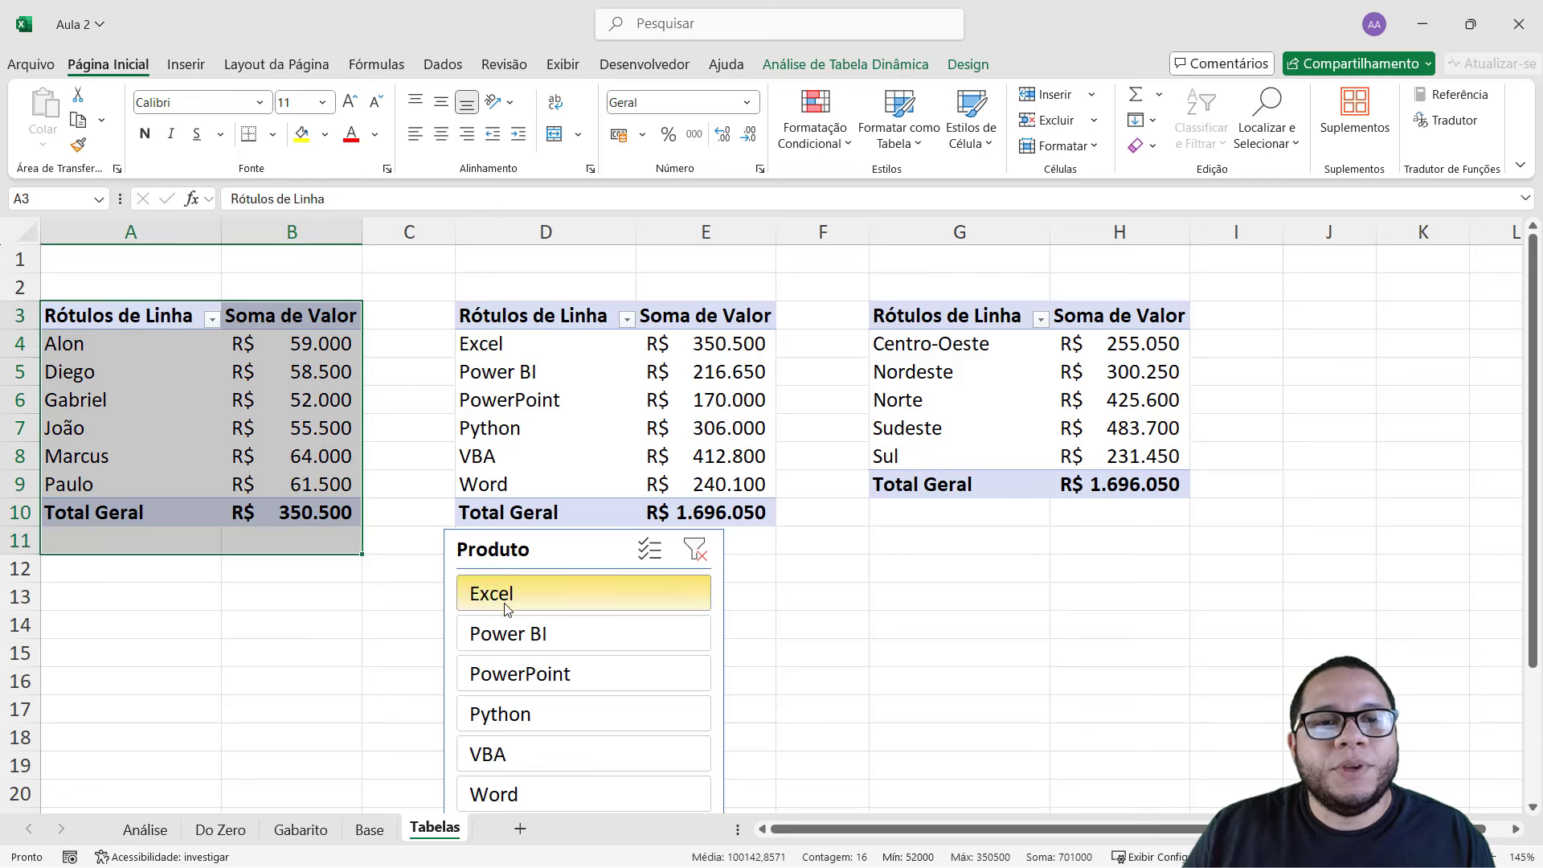
pyautogui.click(344, 583)
pyautogui.moveTo(511, 554); pyautogui.dragTo(467, 293)
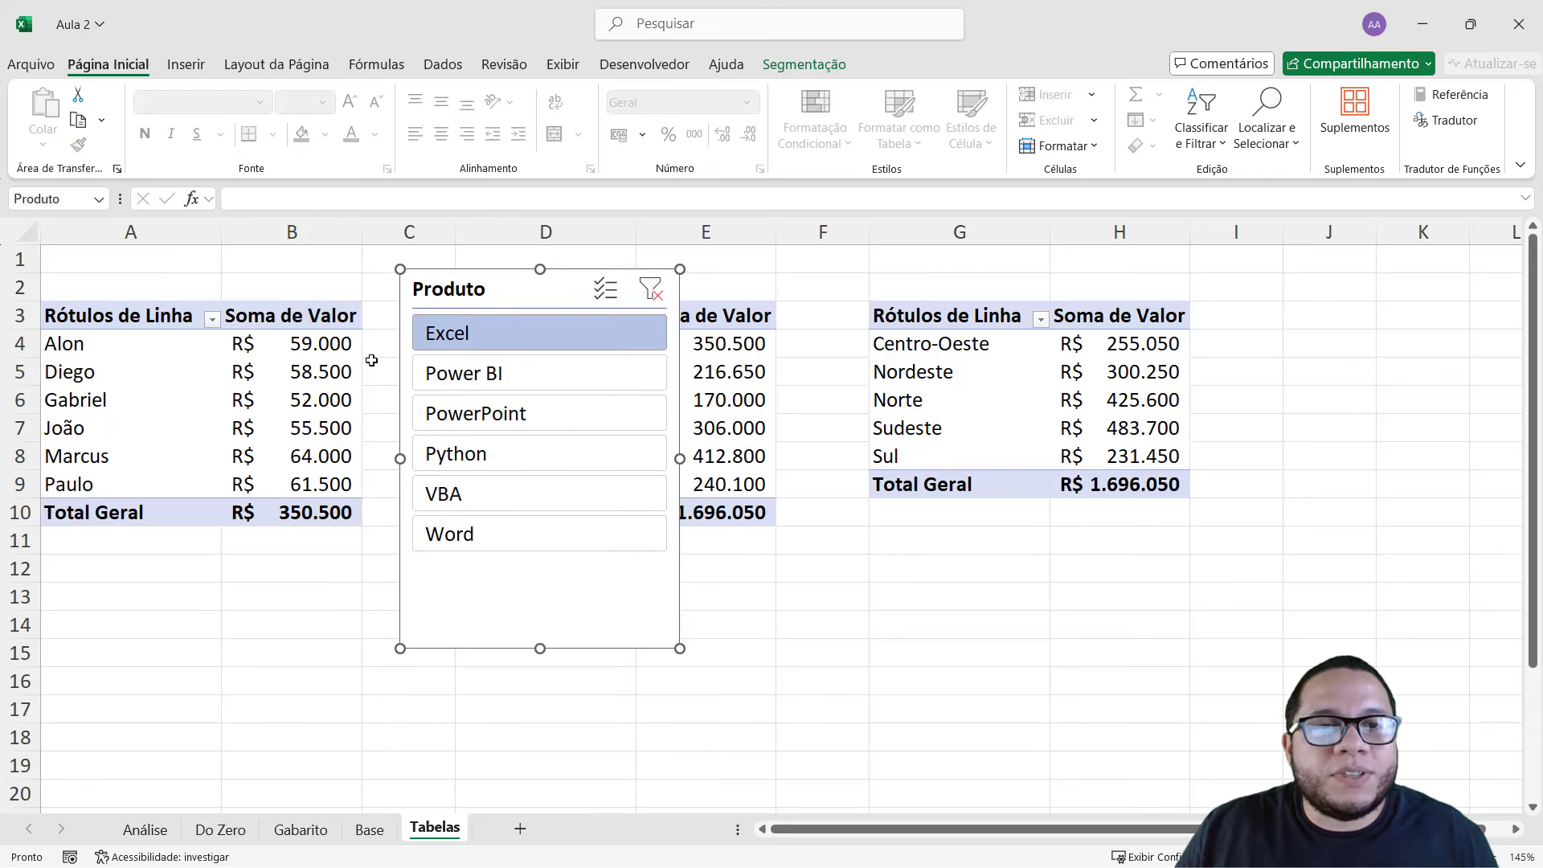
pyautogui.click(174, 657)
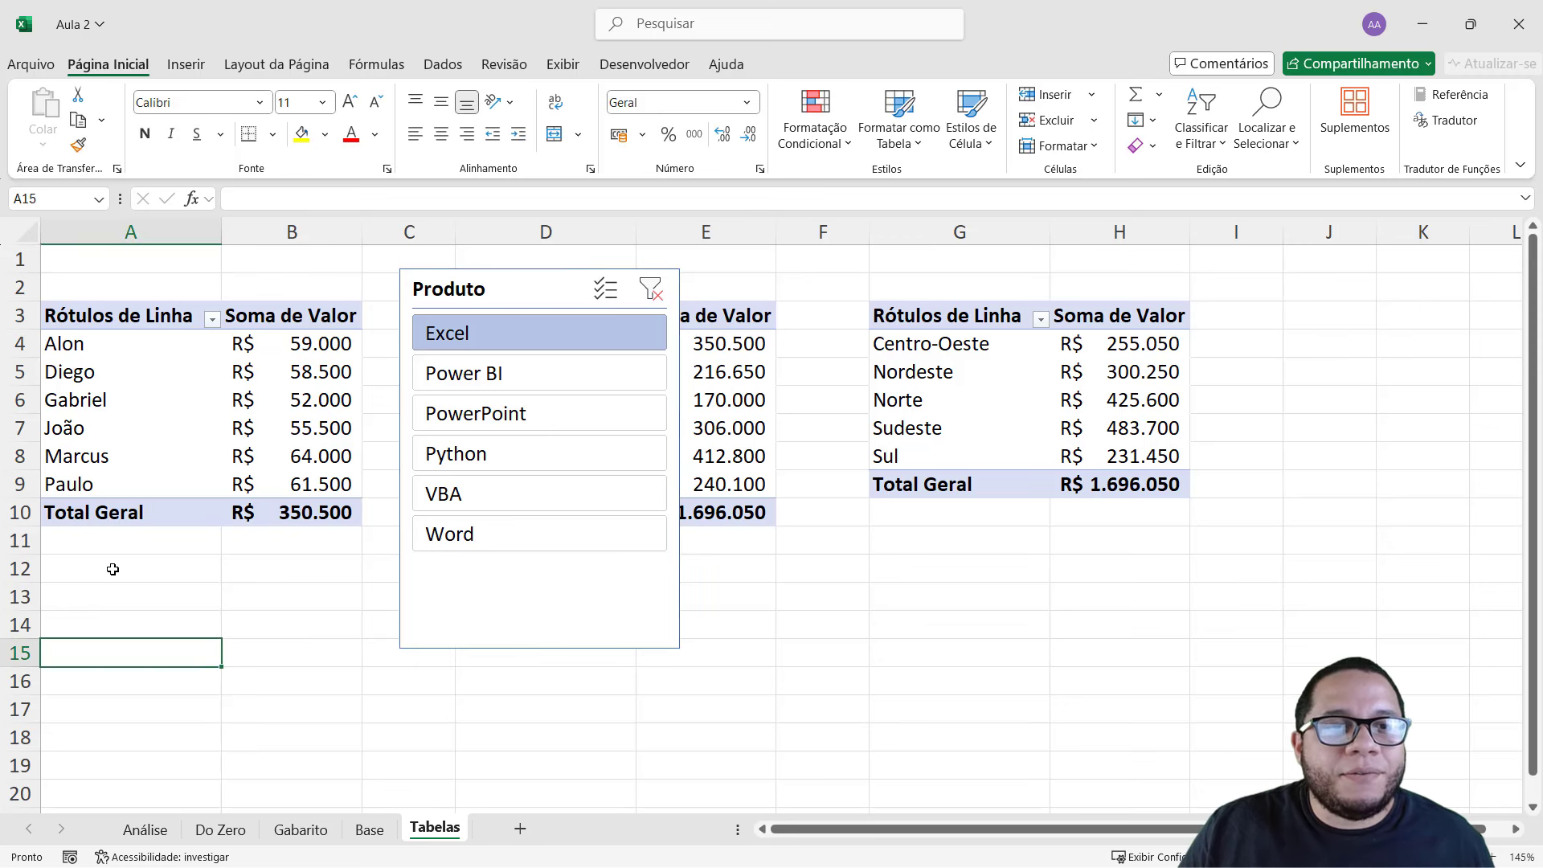
pyautogui.keyDown('ctrl'); pyautogui.scroll(3, 165, 627); pyautogui.keyUp('ctrl')
pyautogui.keyDown('ctrl'); pyautogui.scroll(2, 153, 585); pyautogui.keyUp('ctrl')
pyautogui.click(526, 551)
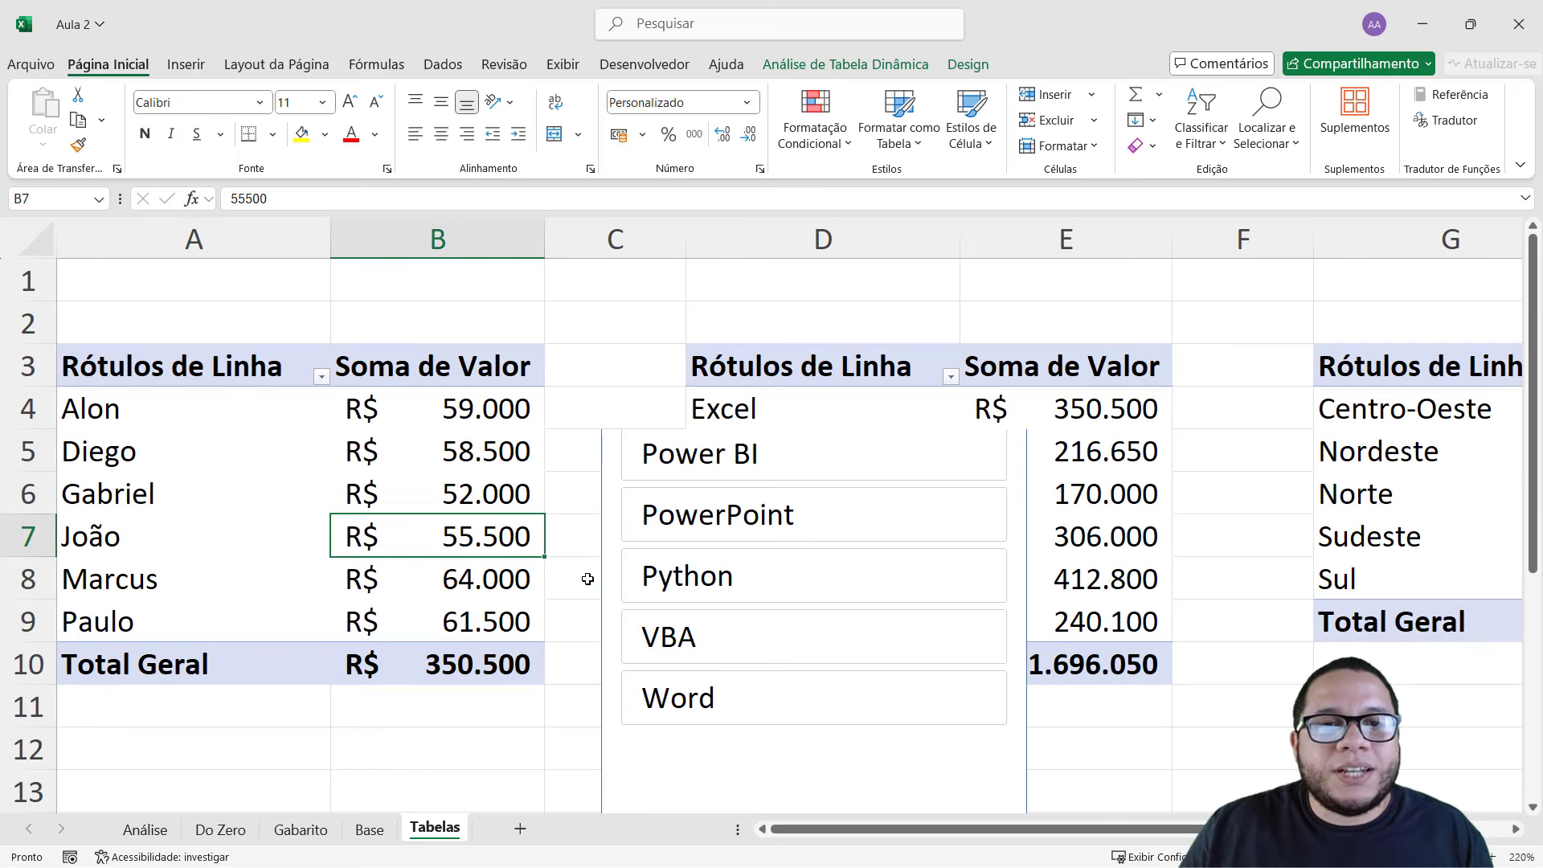
pyautogui.click(617, 595)
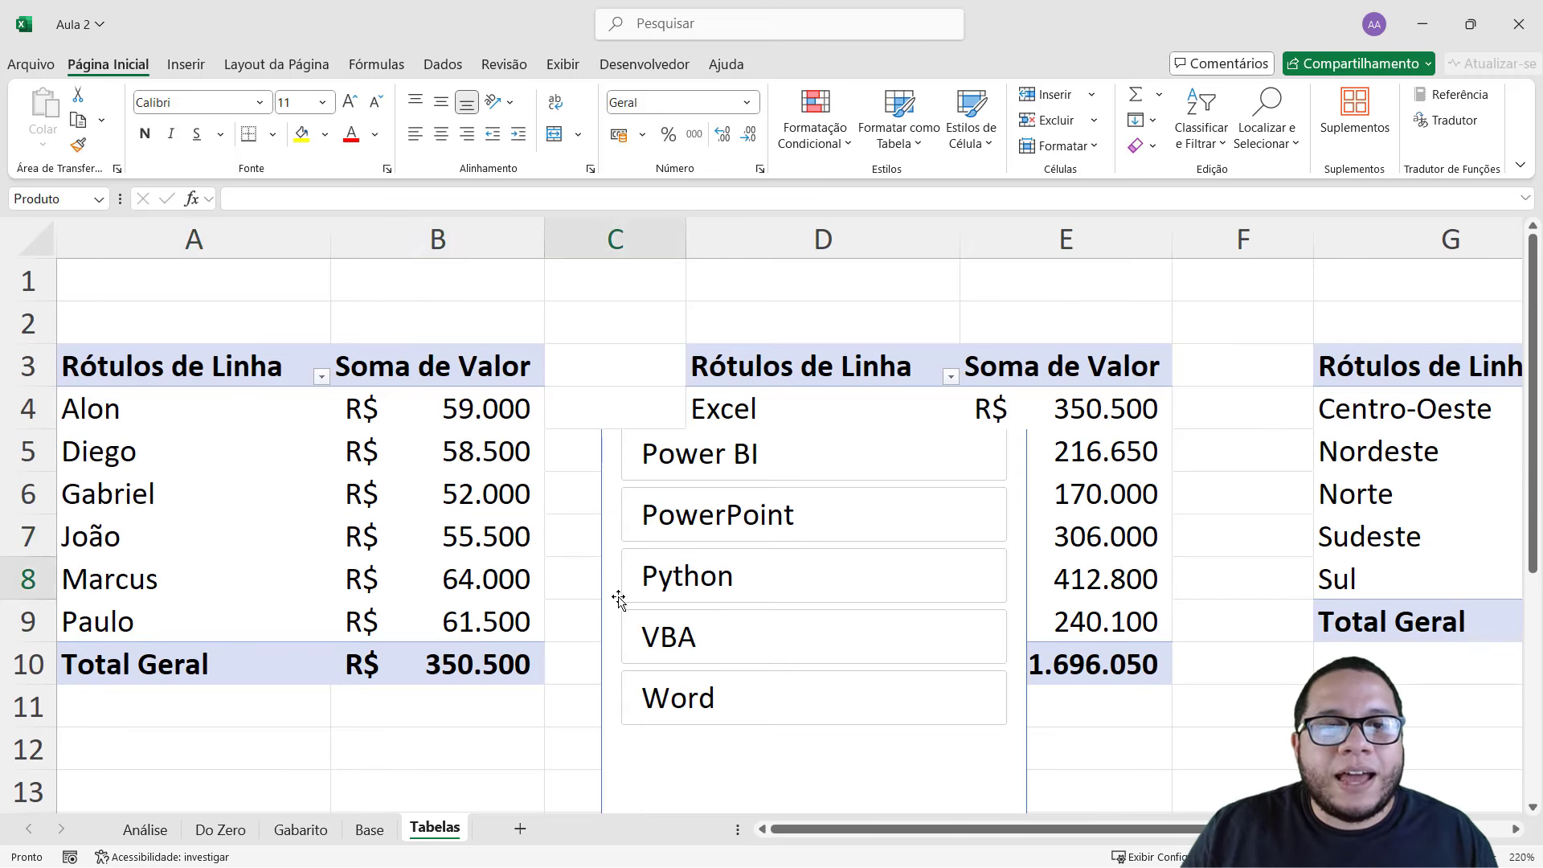
# - Filter the seller pivot through Power BI, PowerPoint, Python and VBA, checking seller values
pyautogui.click(679, 466)
pyautogui.click(695, 514)
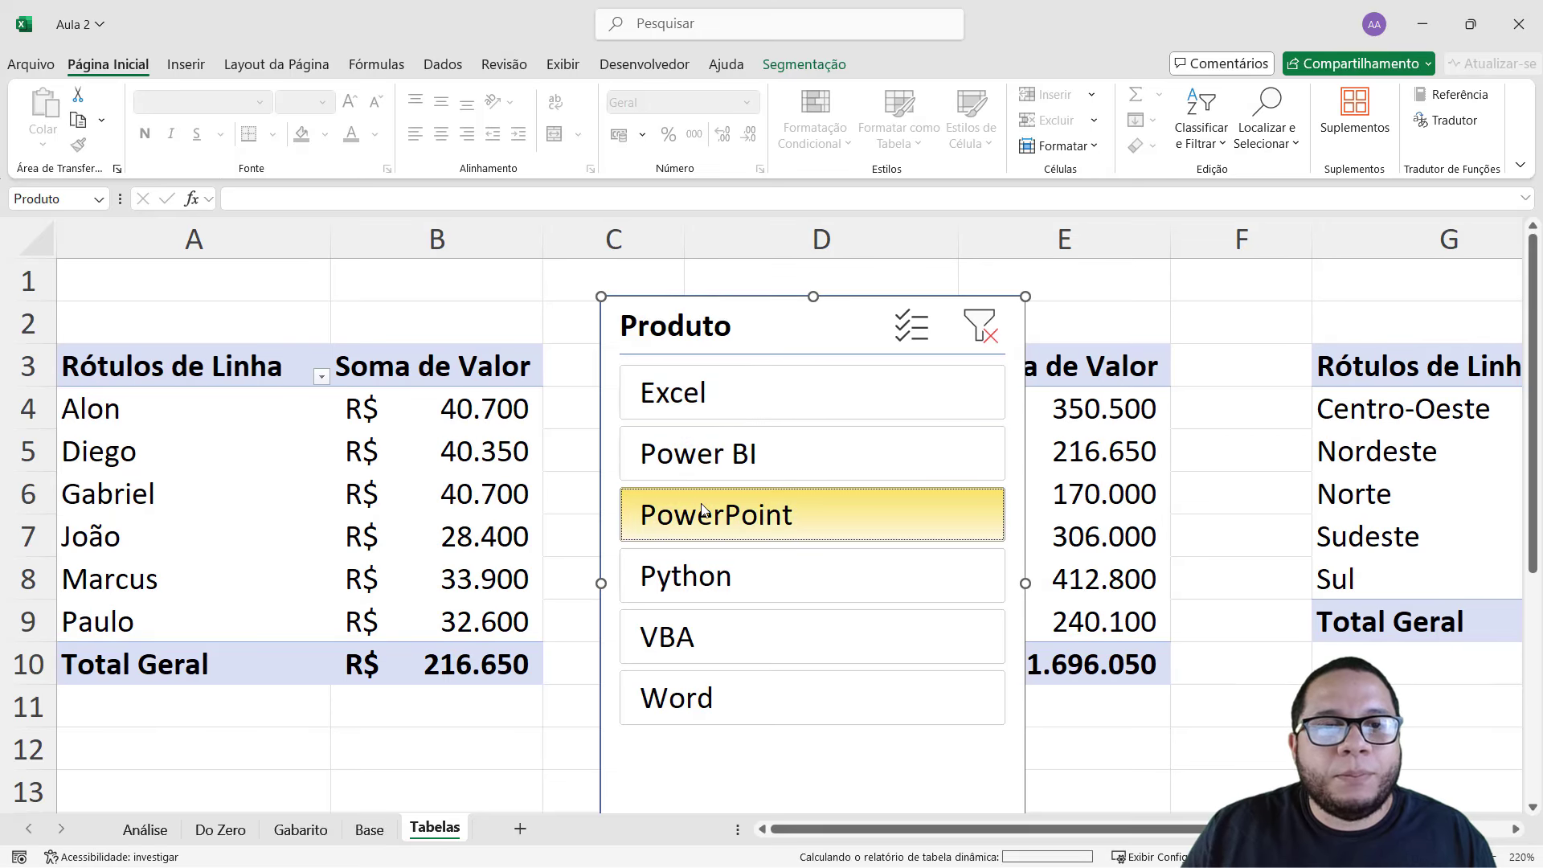
pyautogui.click(698, 567)
pyautogui.click(692, 619)
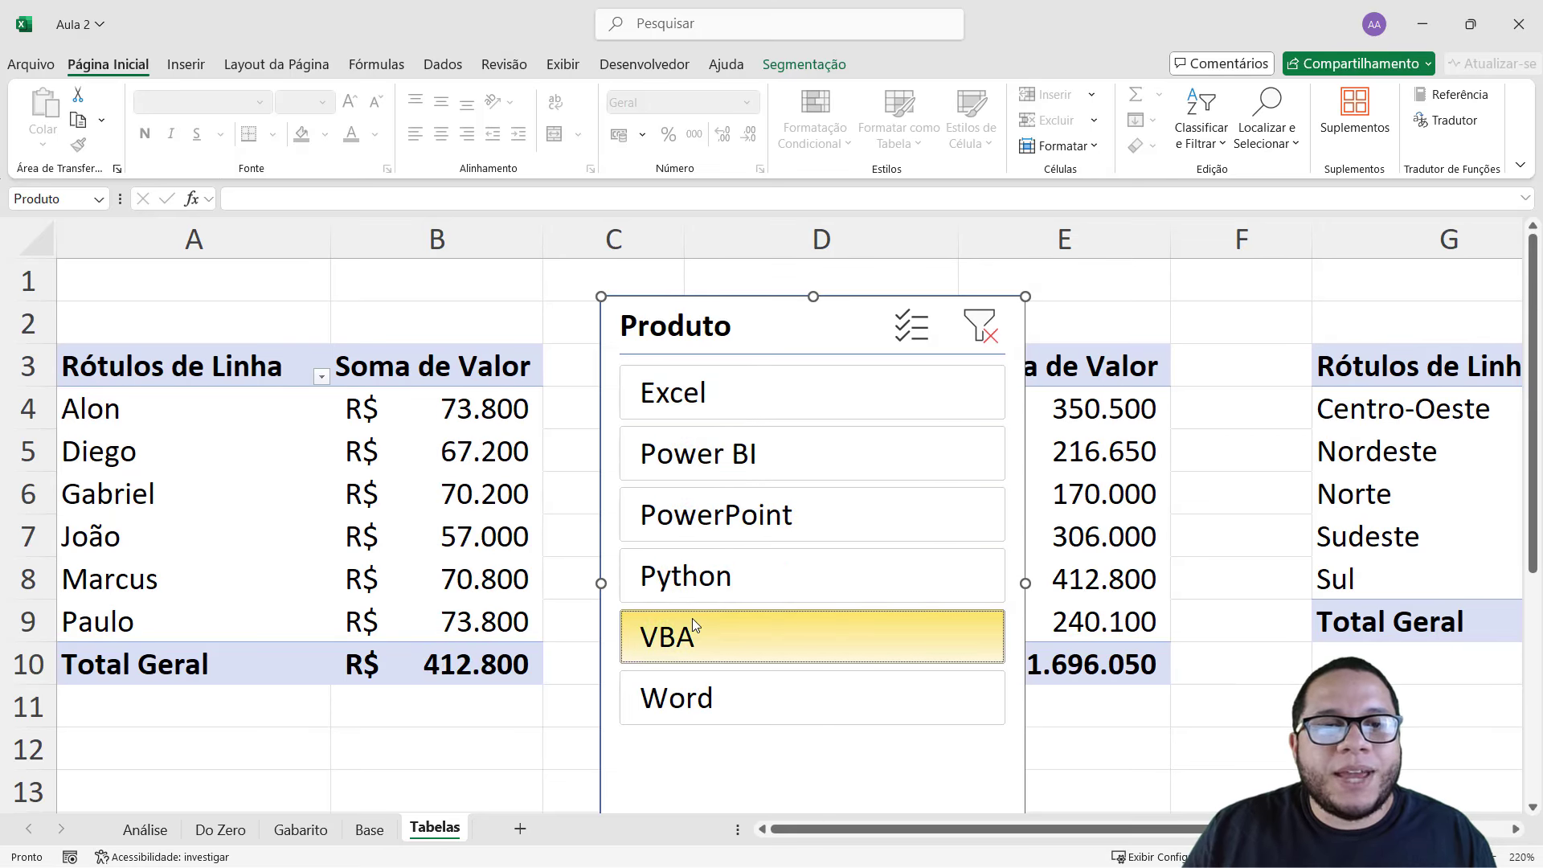
pyautogui.click(514, 487)
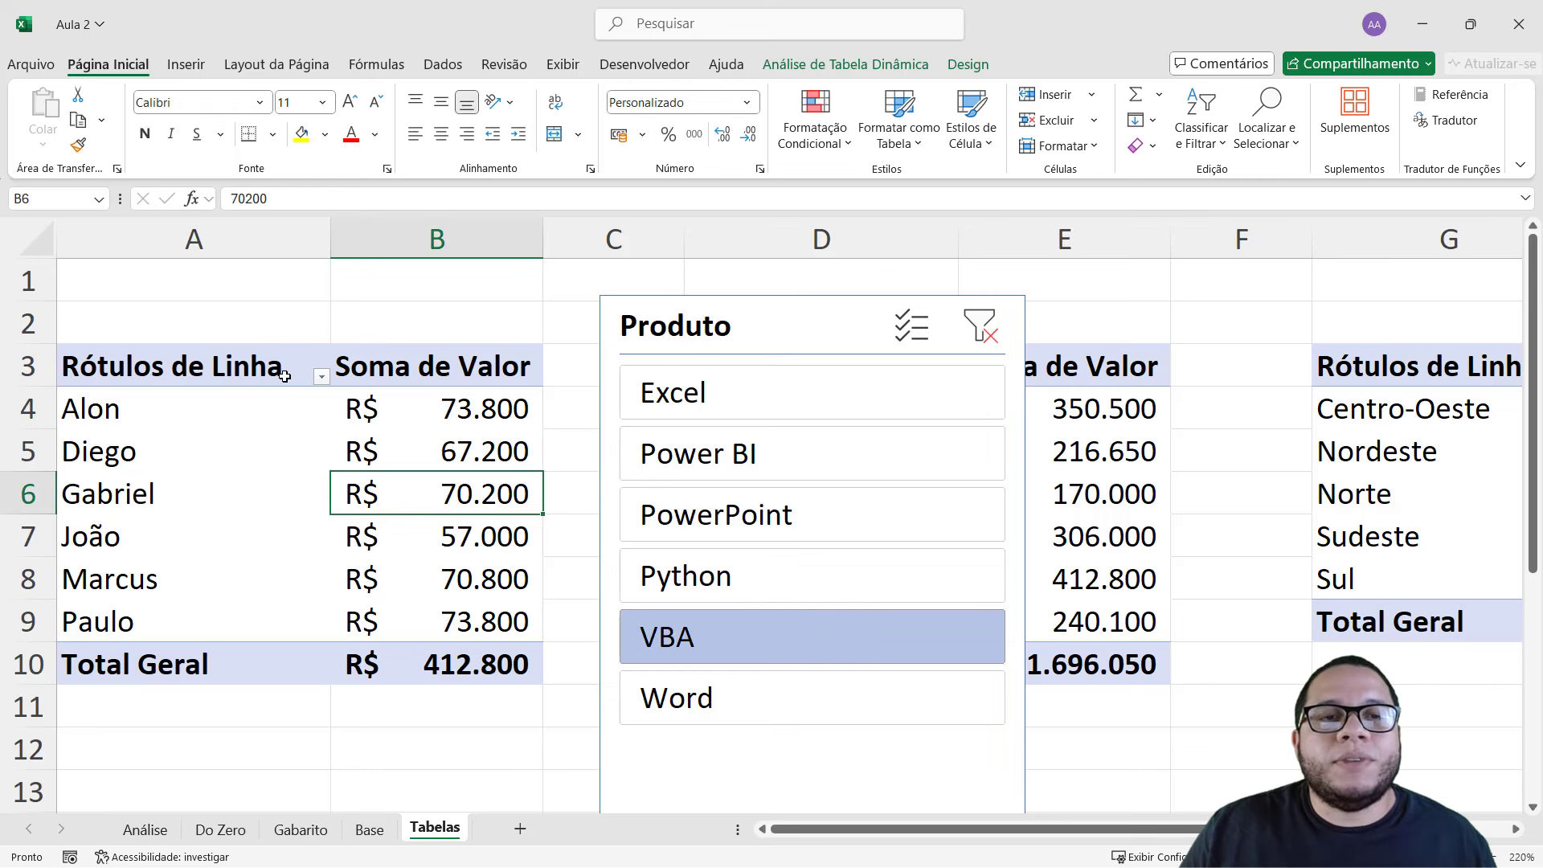
pyautogui.moveTo(285, 376); pyautogui.dragTo(450, 664)
pyautogui.click(503, 483)
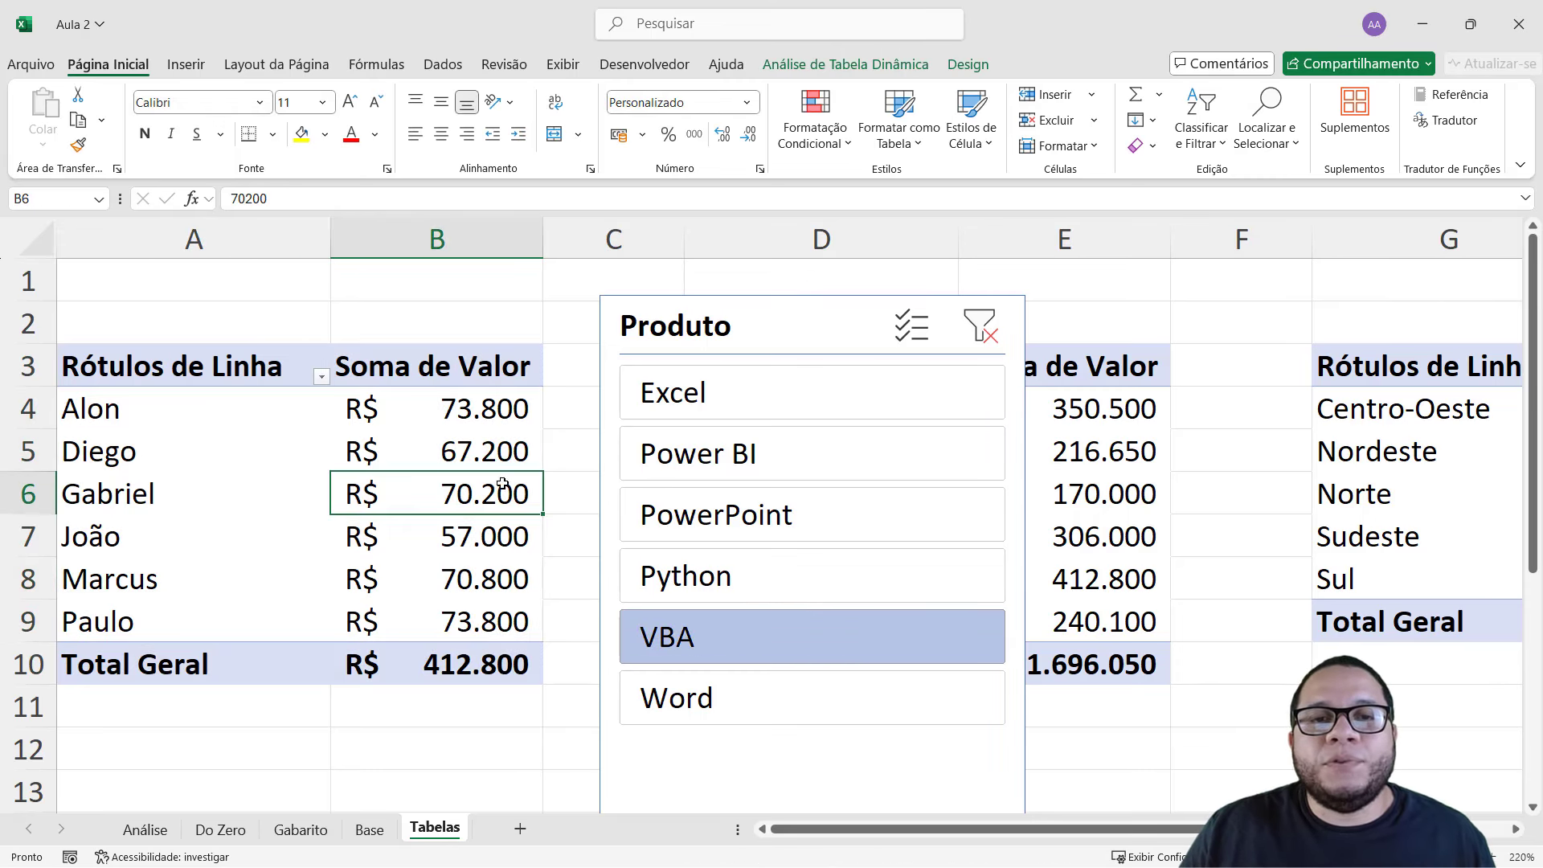
# - Filter through Excel, Power BI, PowerPoint to Python (306.000), then move the slicer over columns A–B
pyautogui.click(699, 394)
pyautogui.click(707, 454)
pyautogui.click(711, 514)
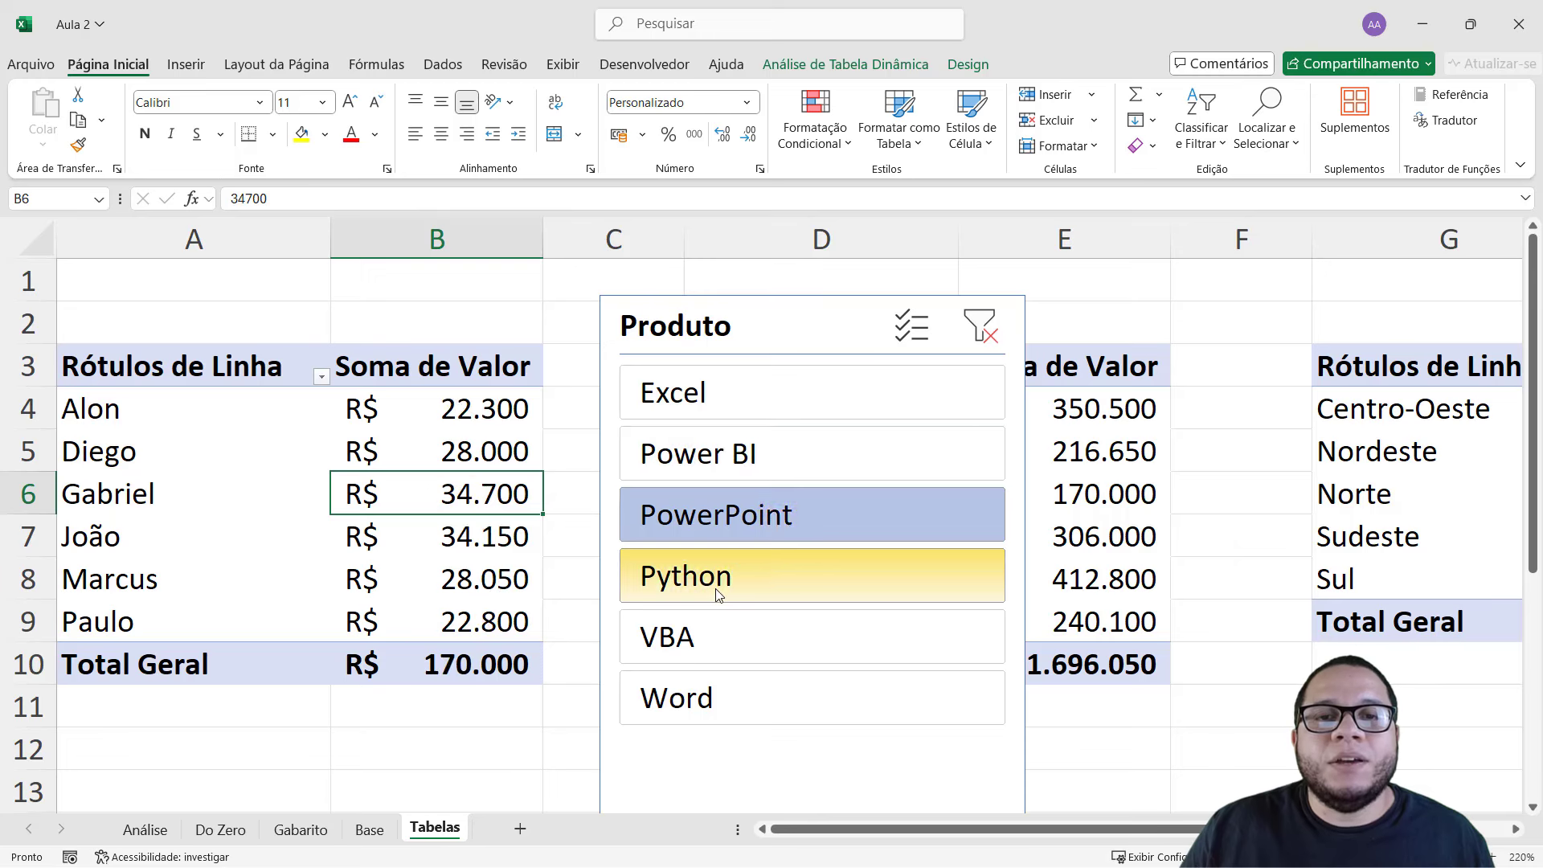
pyautogui.click(717, 595)
pyautogui.click(474, 579)
pyautogui.scroll(-5, 474, 562)
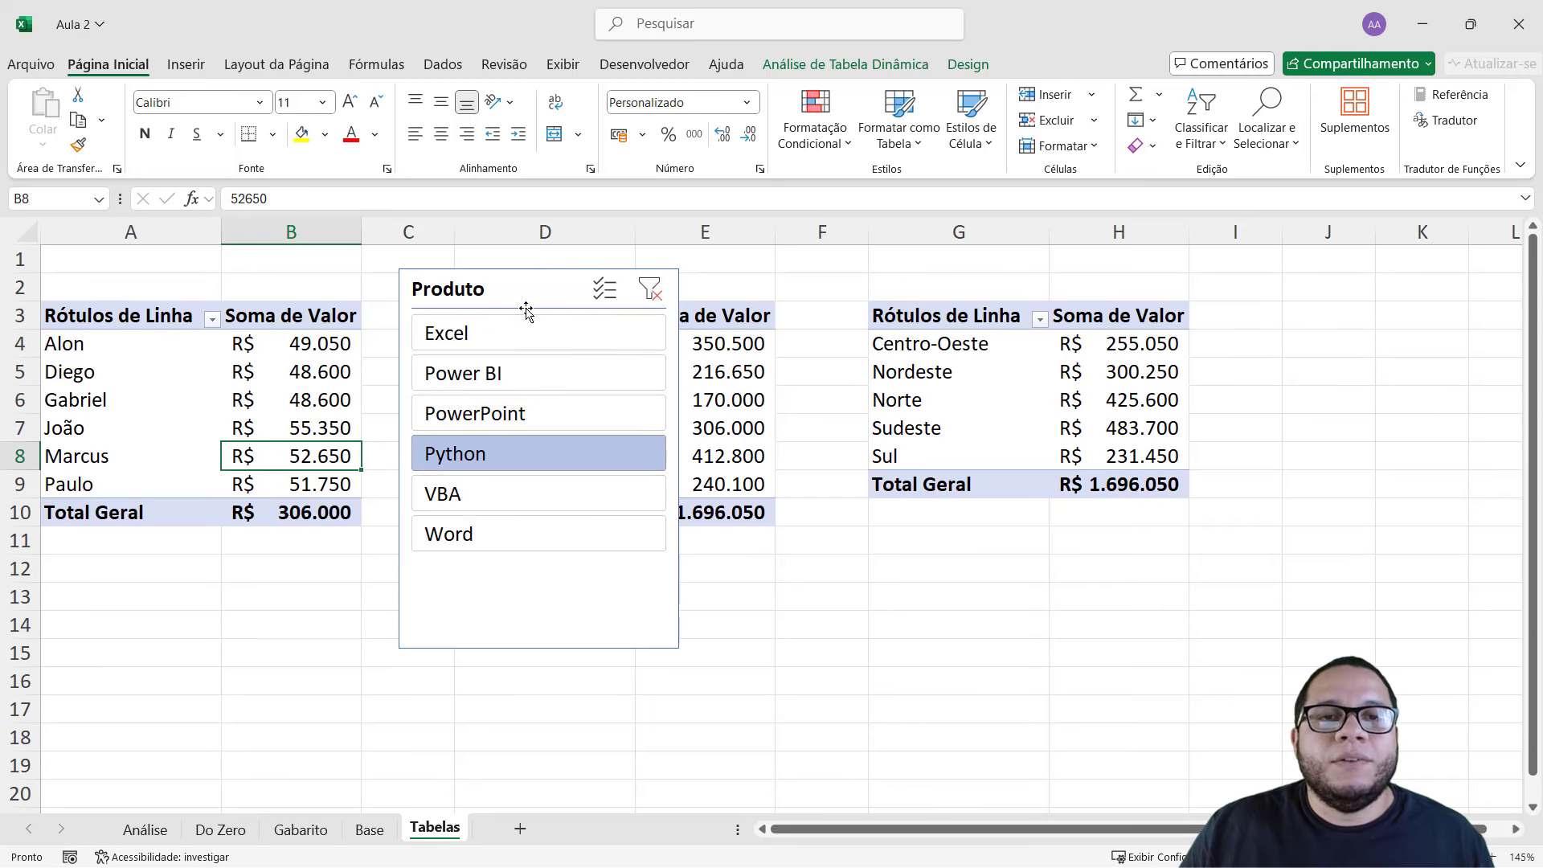
pyautogui.moveTo(526, 311); pyautogui.dragTo(180, 439)
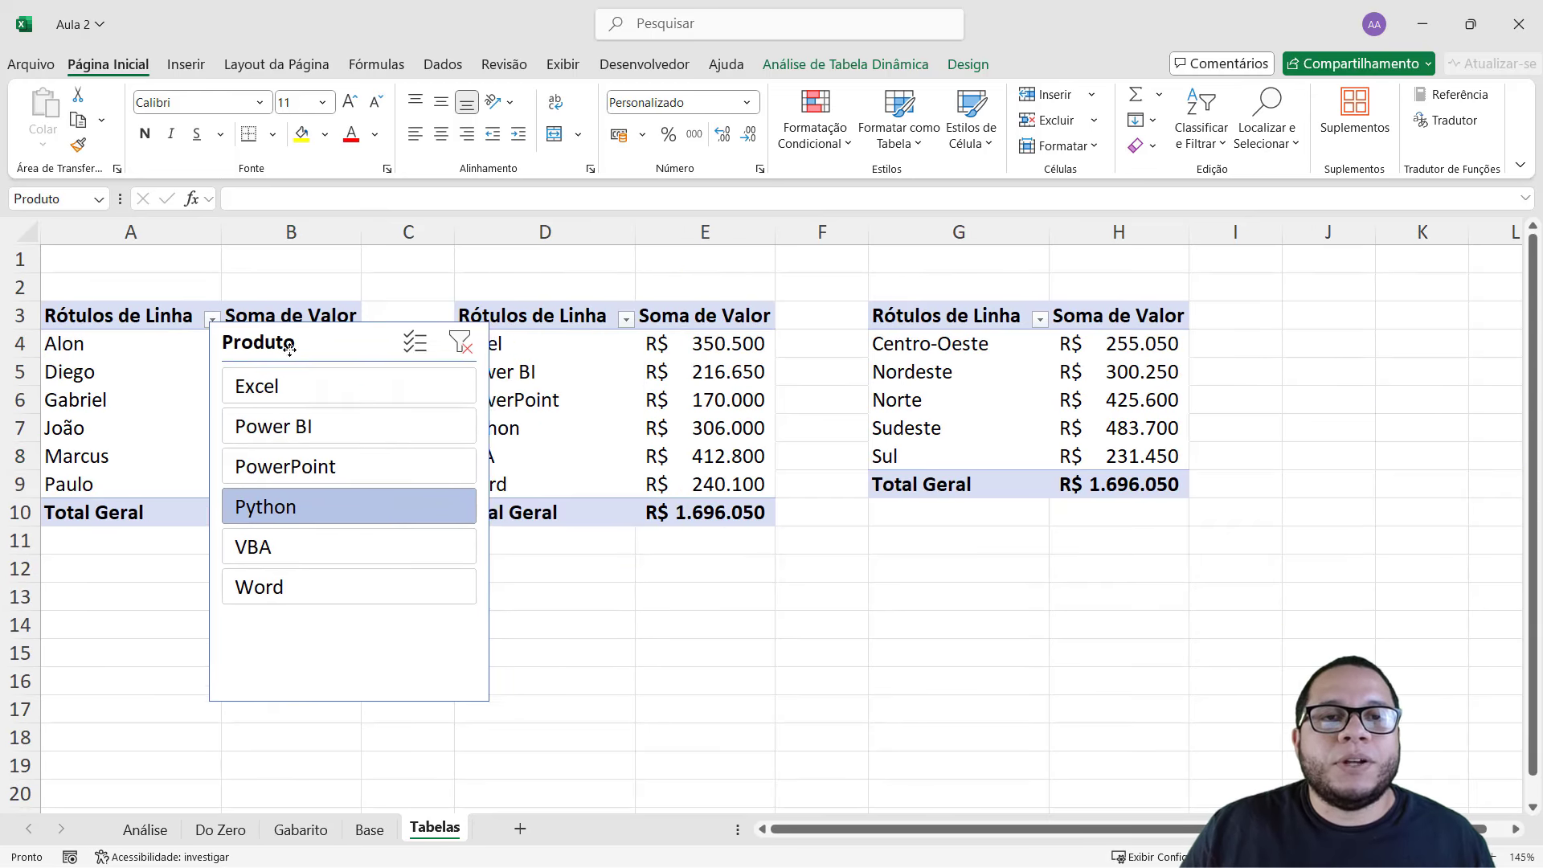
# - Insert two blank columns at column C and move the Produto slicer up over columns B–D
pyautogui.click(441, 217)
pyautogui.hotkey('ctrl', '+')
pyautogui.hotkey('ctrl', '+')
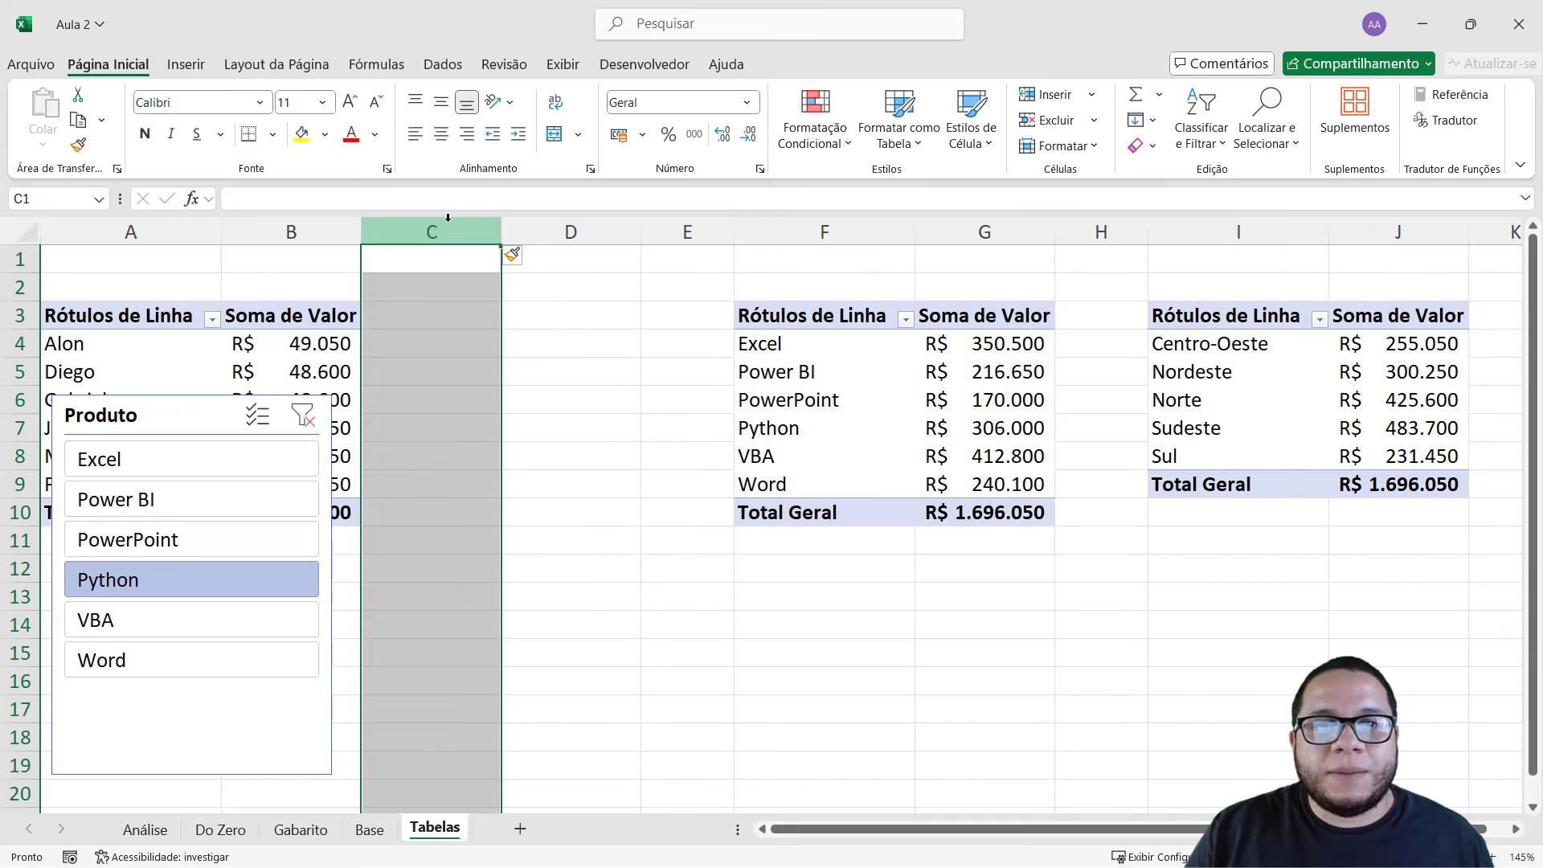
pyautogui.hotkey('ctrl', '+')
pyautogui.moveTo(167, 386); pyautogui.dragTo(515, 258)
# - Delete the empty column F and insert blank columns at column H
pyautogui.rightClick(806, 246)
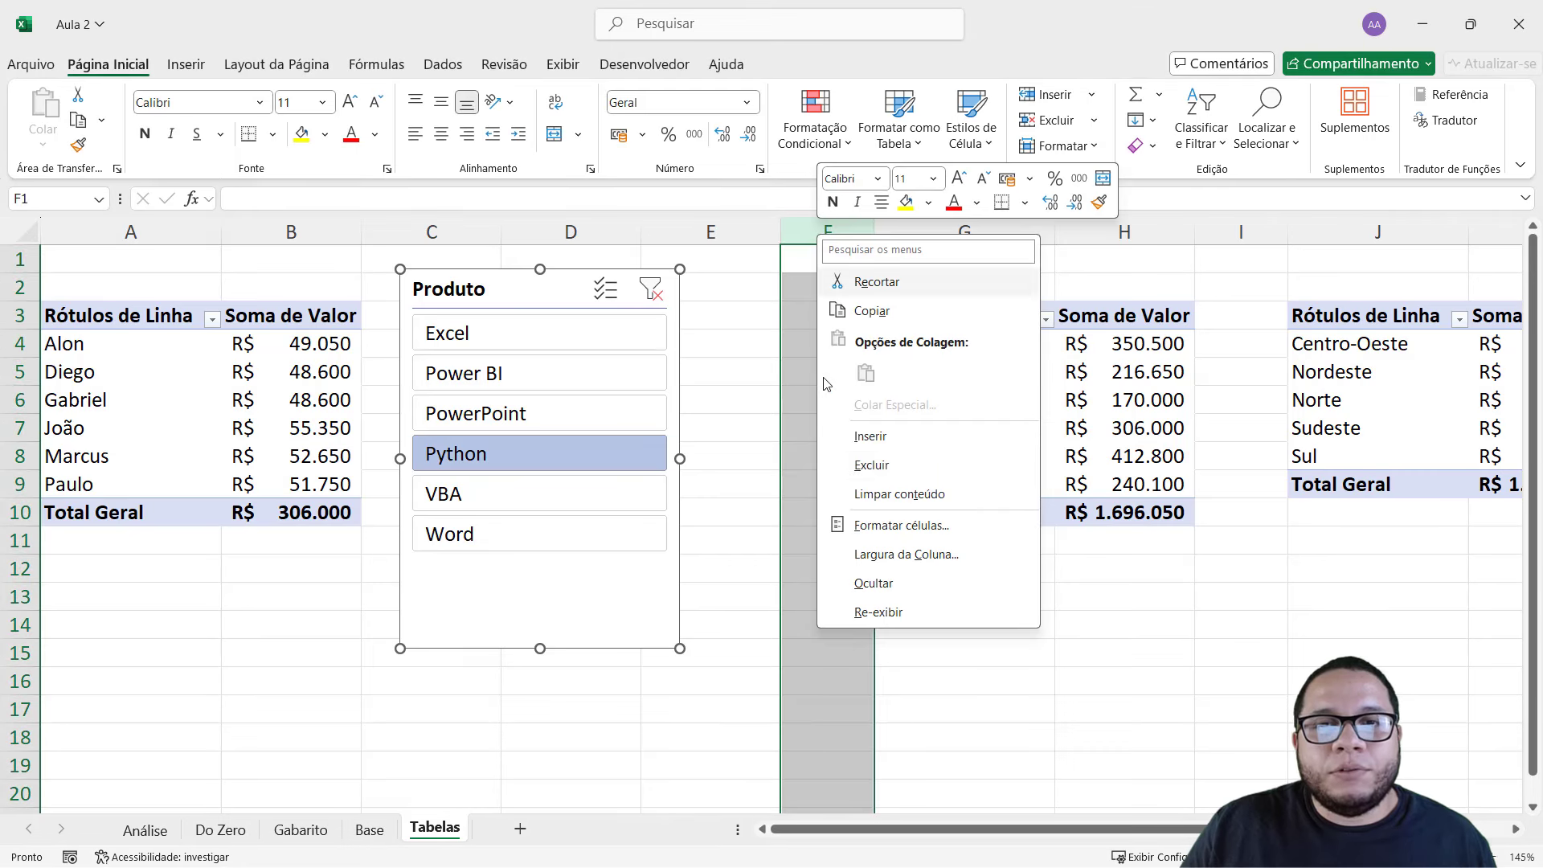
pyautogui.click(852, 471)
pyautogui.click(1147, 237)
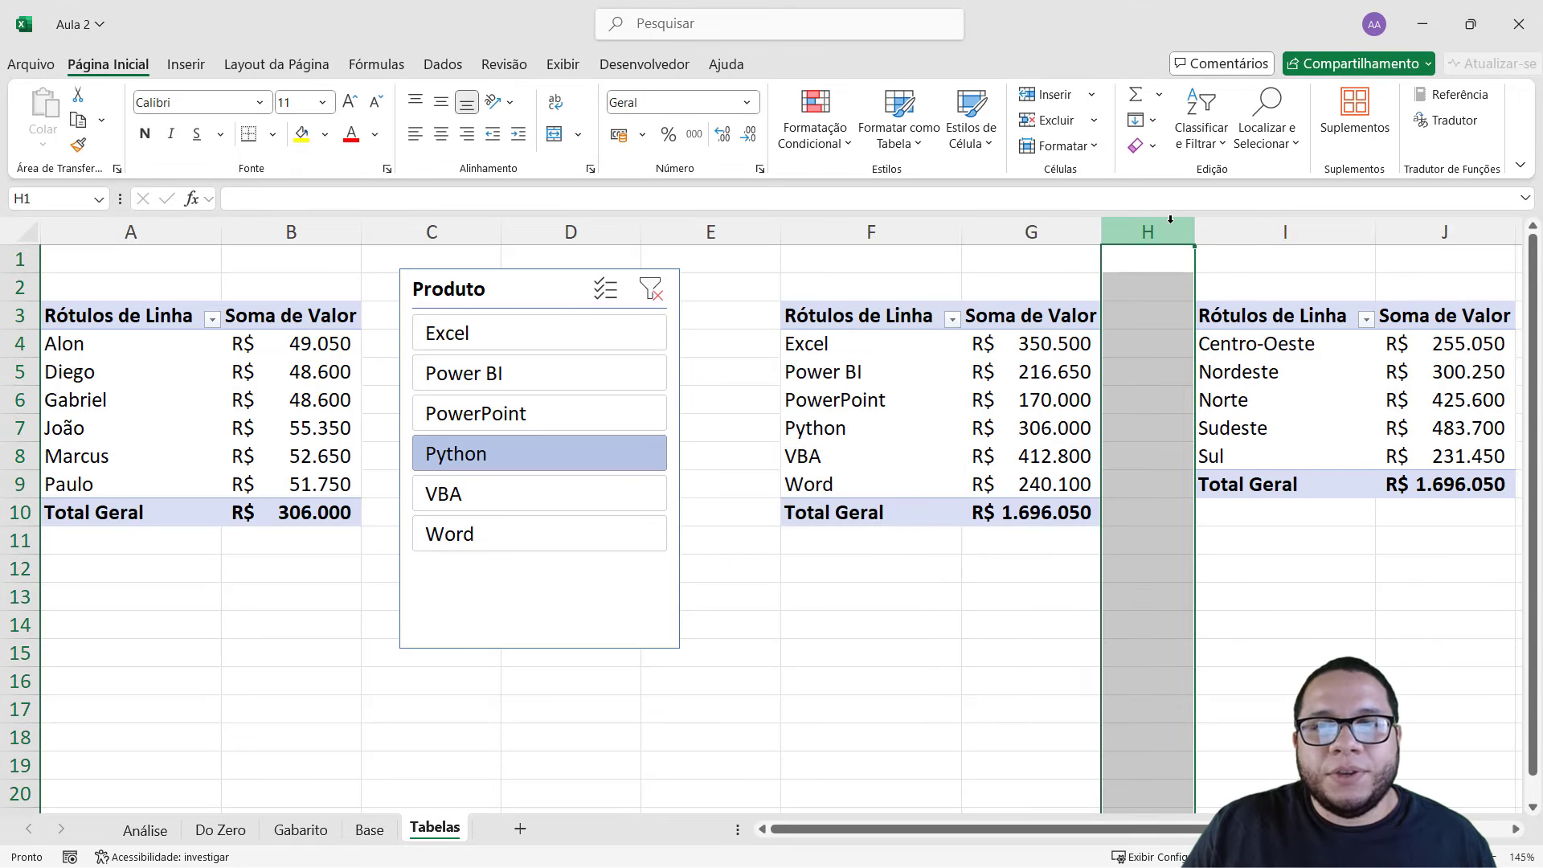
pyautogui.hotkey('ctrl', '+')
pyautogui.hotkey('ctrl', '+')
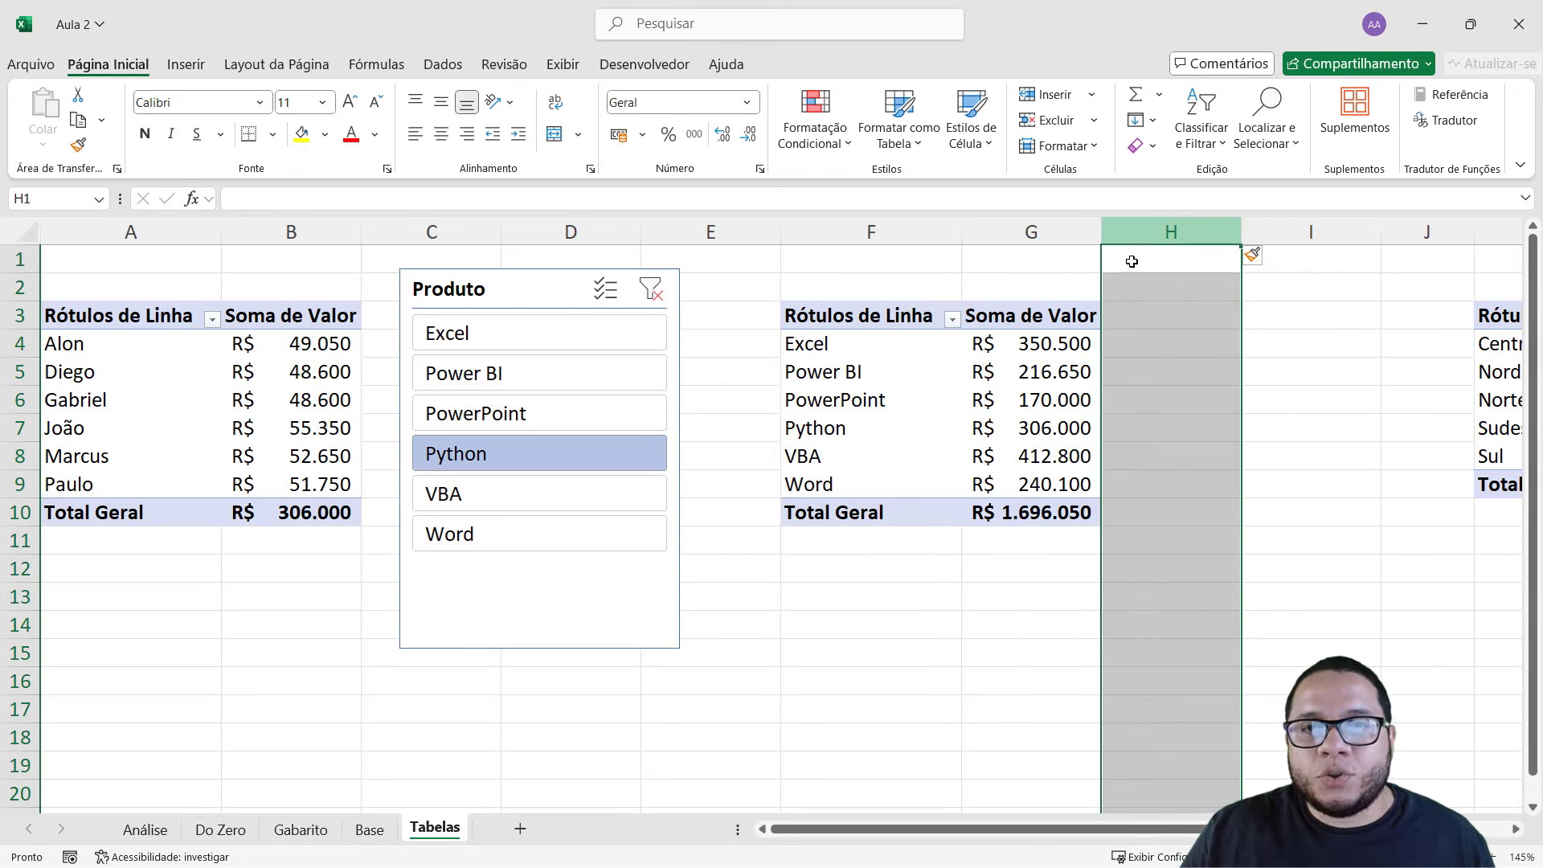
# - Start inserting a slicer for the product pivot table from Análise de Tabela Dinâmica
pyautogui.click(924, 377)
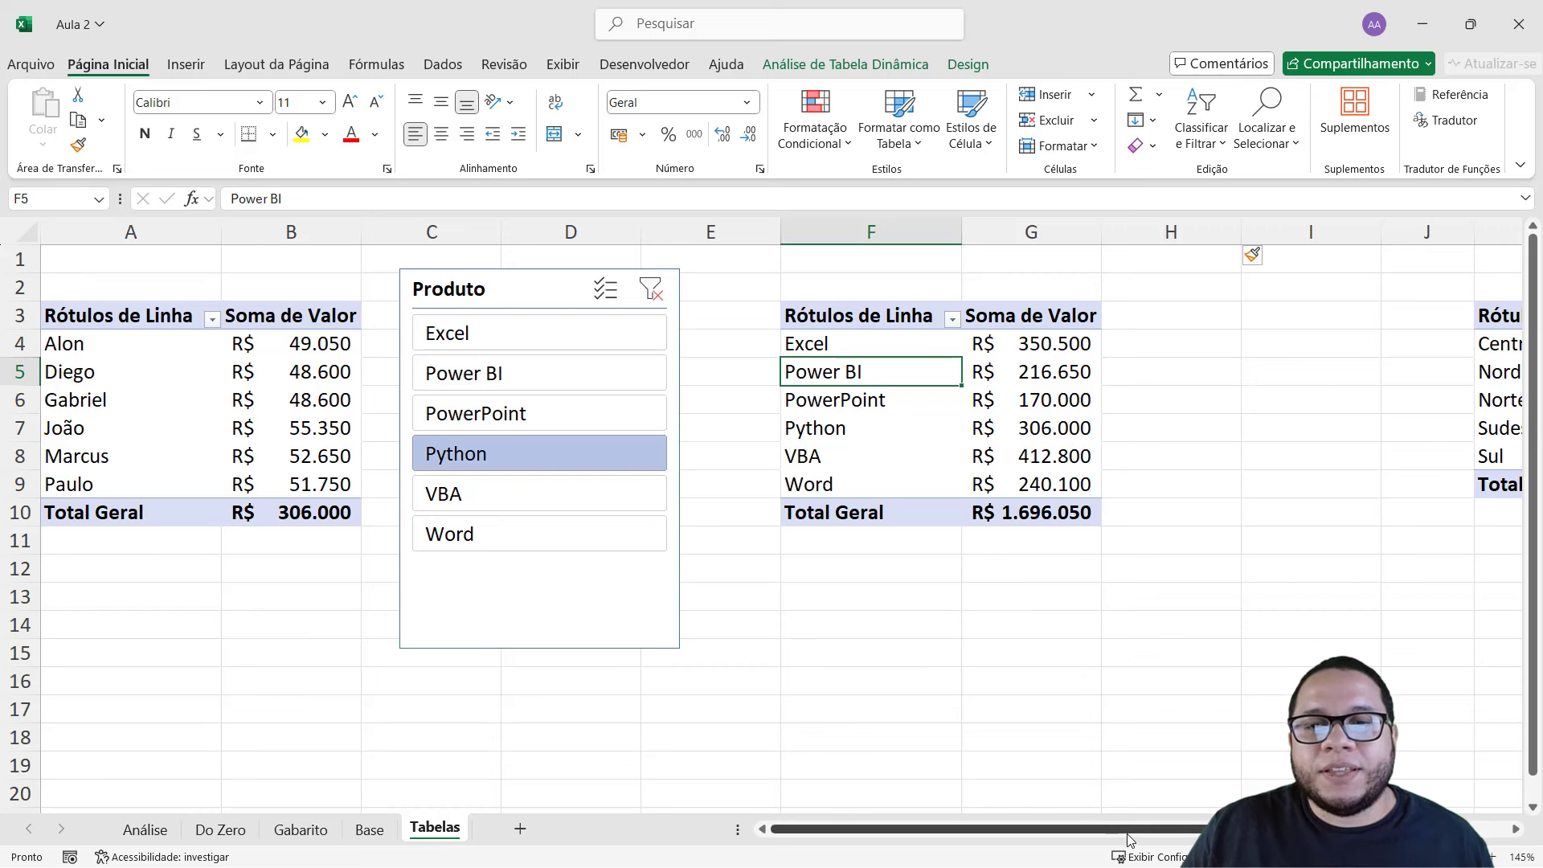
pyautogui.moveTo(964, 829); pyautogui.dragTo(1090, 829)
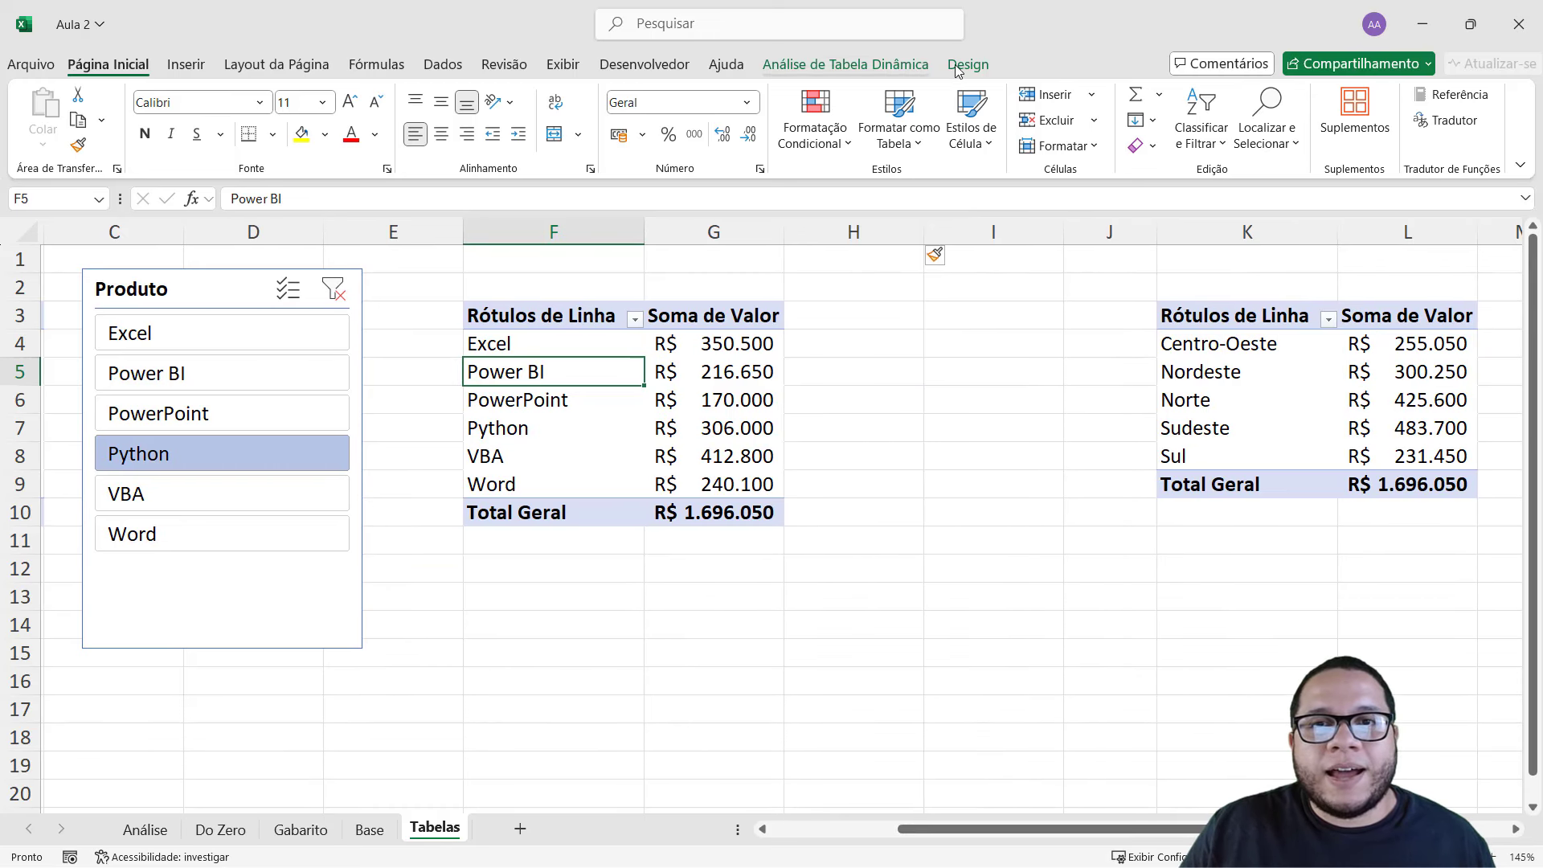
pyautogui.click(876, 64)
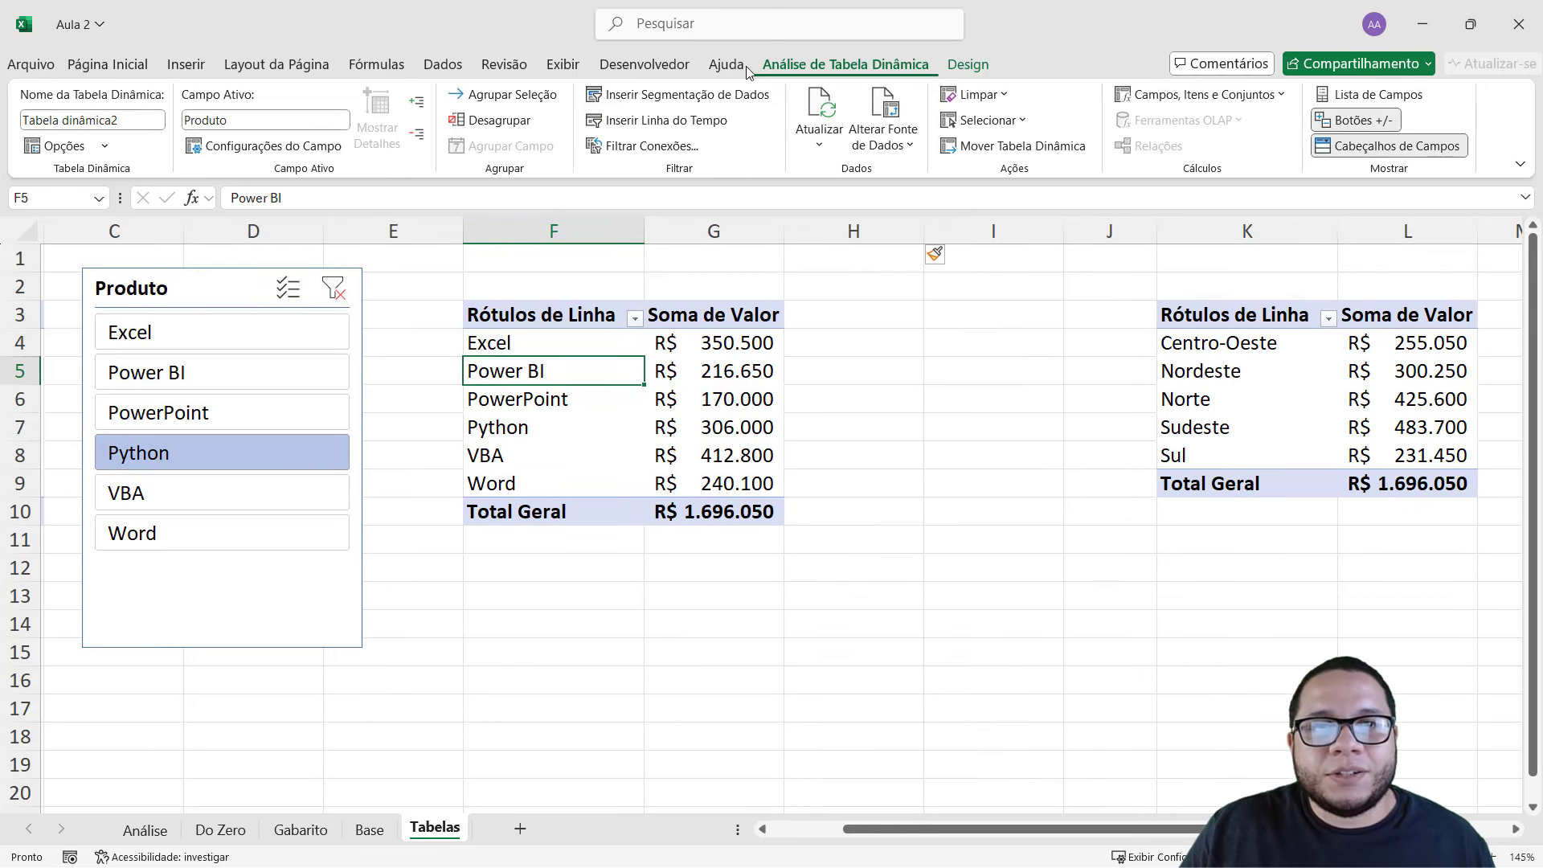
pyautogui.click(671, 96)
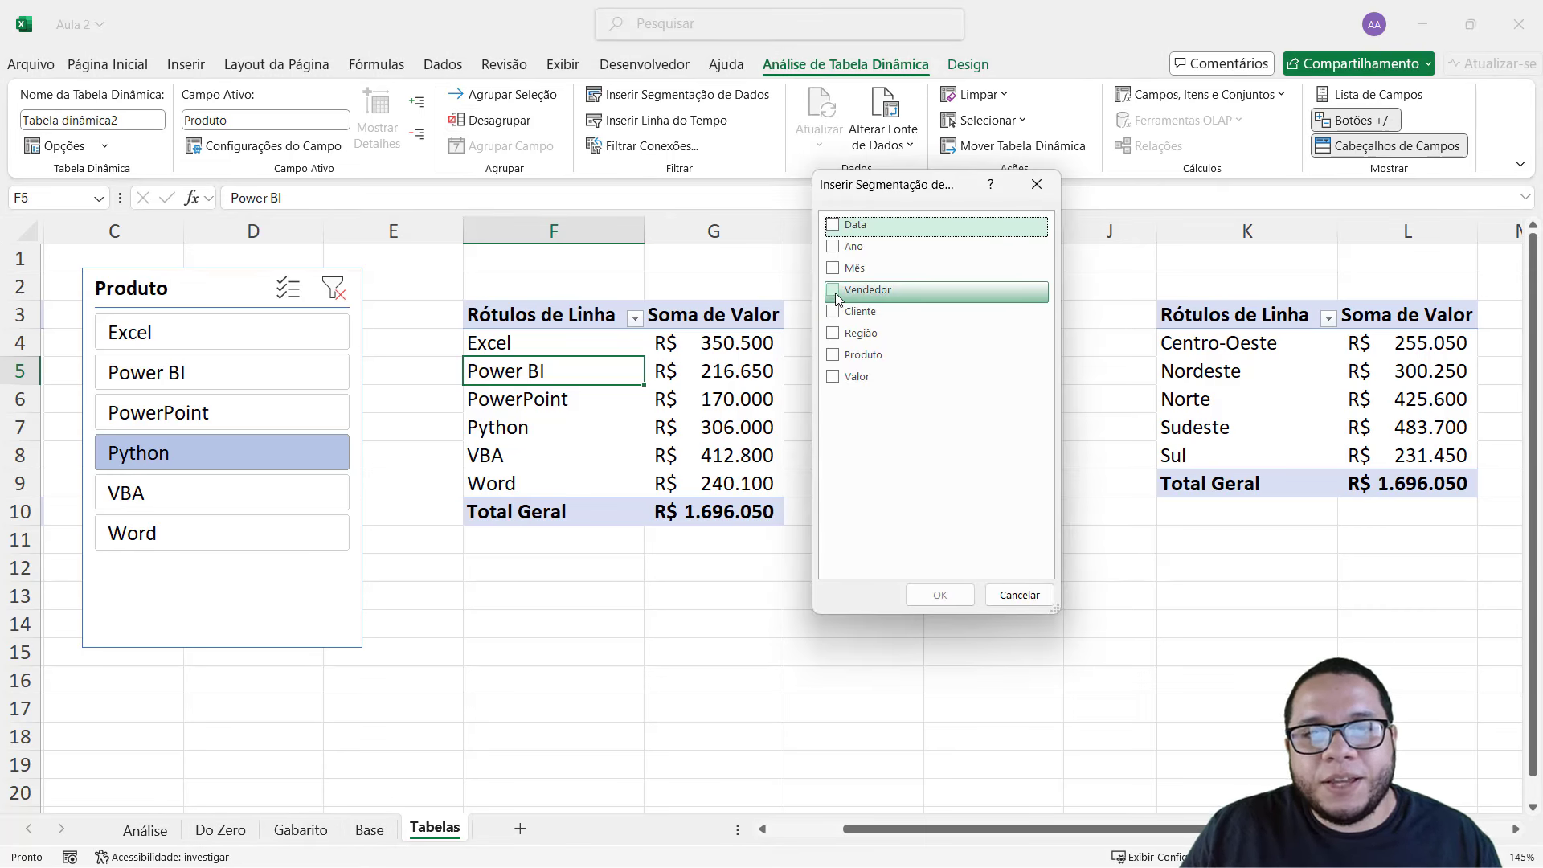
# - Create a Mês slicer and place it beside the product pivot table
pyautogui.click(832, 268)
pyautogui.click(940, 595)
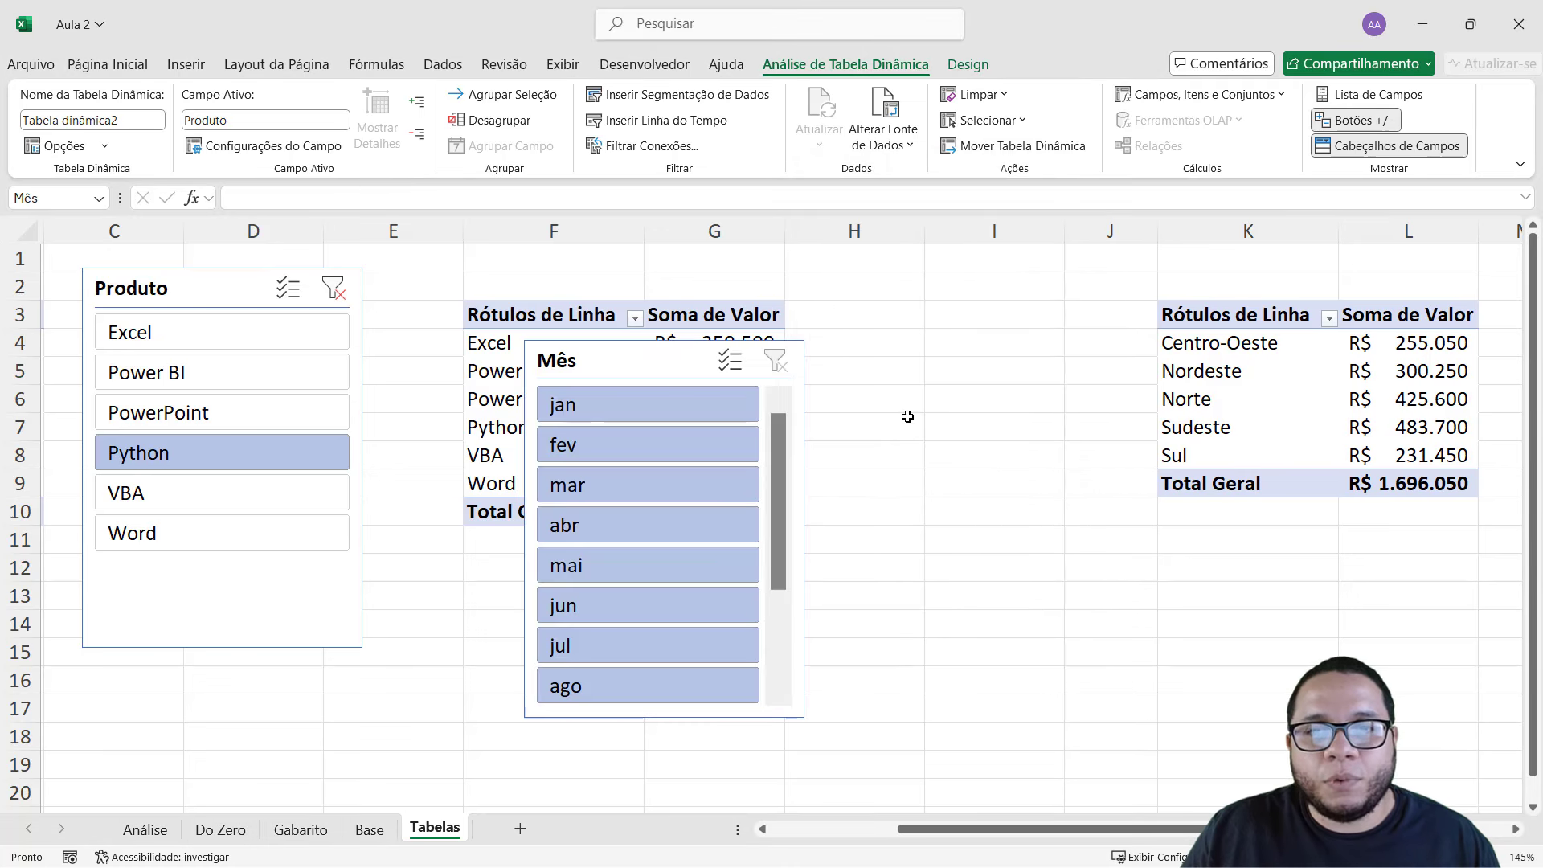
pyautogui.moveTo(646, 357)
pyautogui.mouseDown()
pyautogui.moveTo(905, 304)
pyautogui.moveTo(924, 274)
pyautogui.mouseUp()
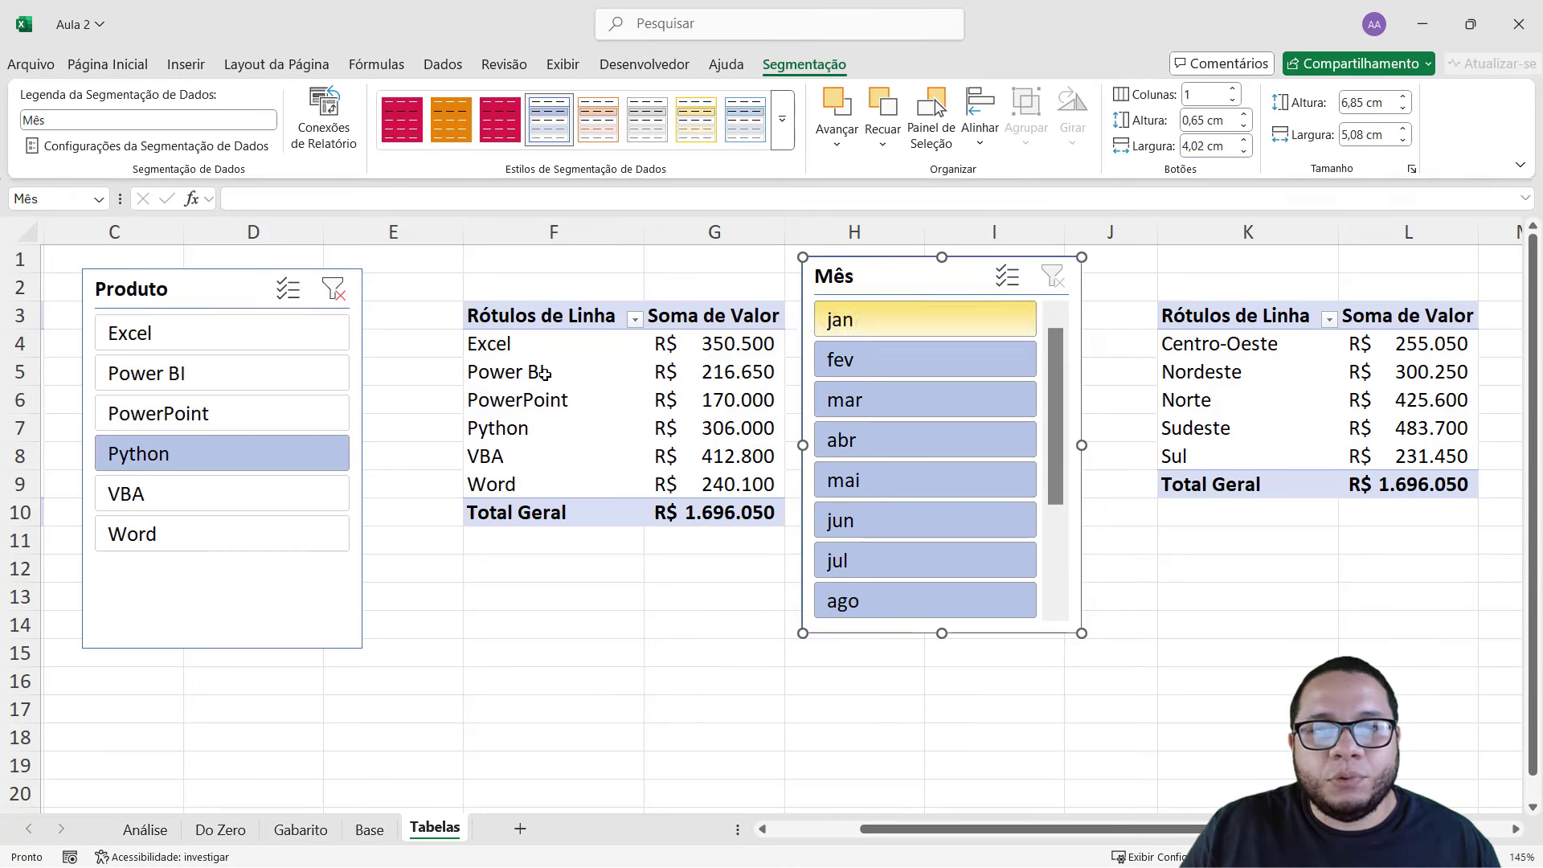
pyautogui.click(504, 371)
pyautogui.moveTo(490, 343); pyautogui.dragTo(698, 496)
pyautogui.click(692, 414)
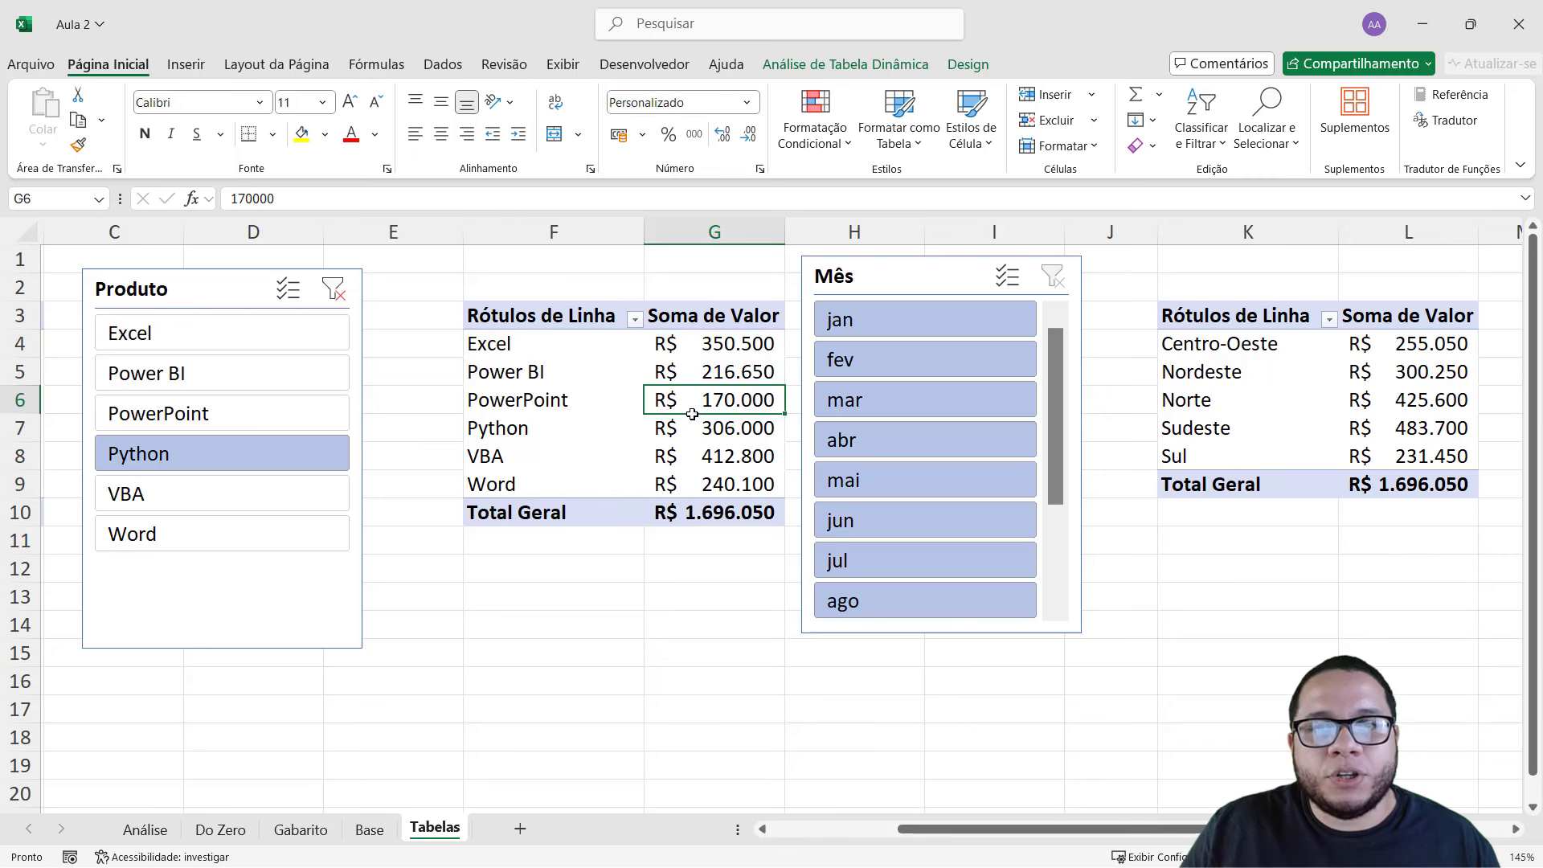
pyautogui.moveTo(512, 353); pyautogui.dragTo(712, 486)
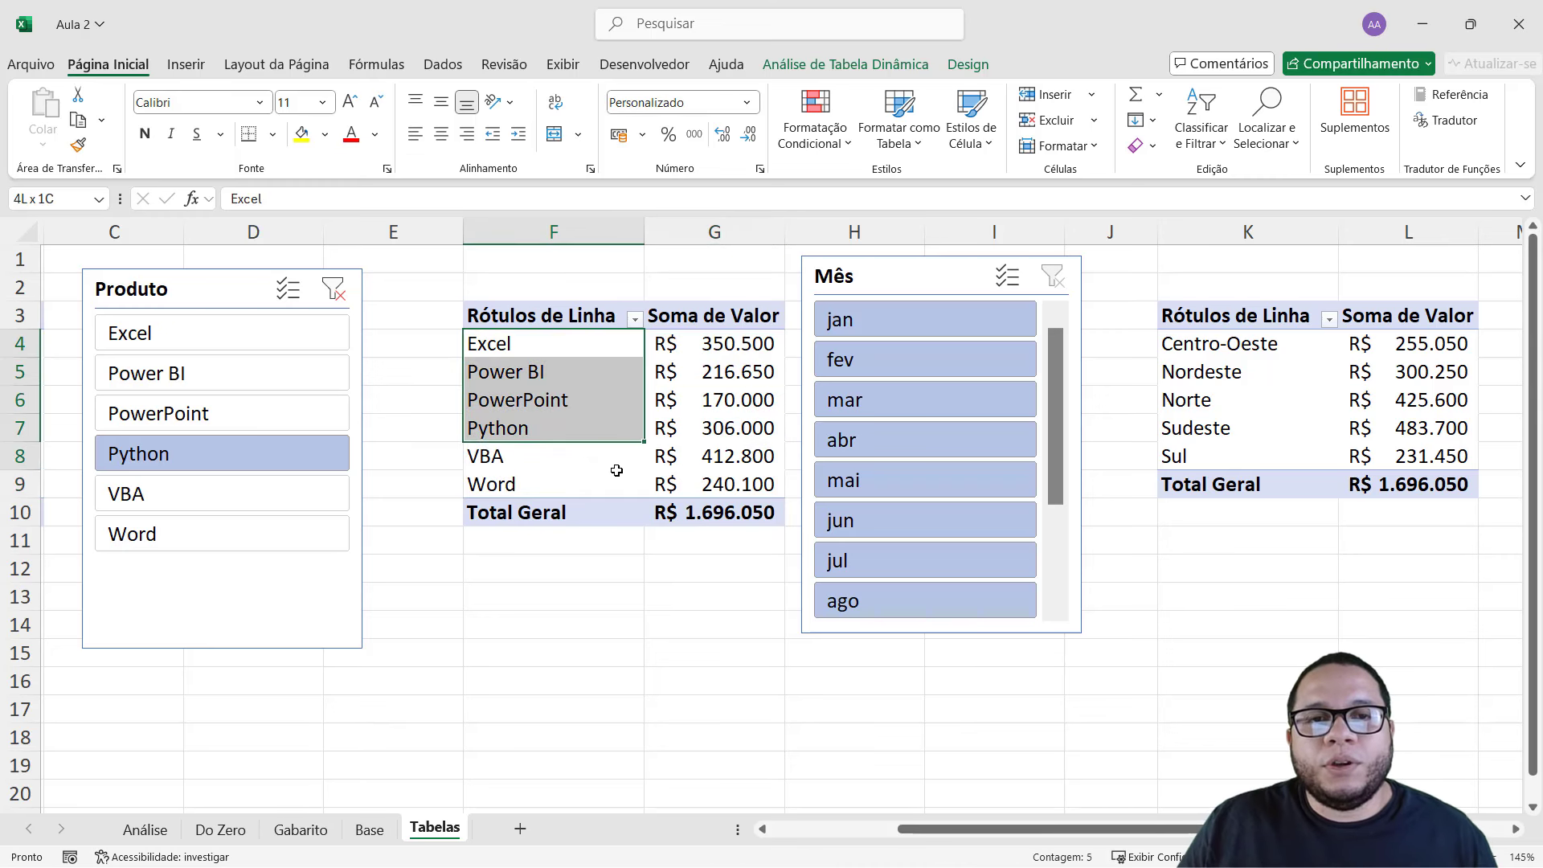
pyautogui.click(724, 486)
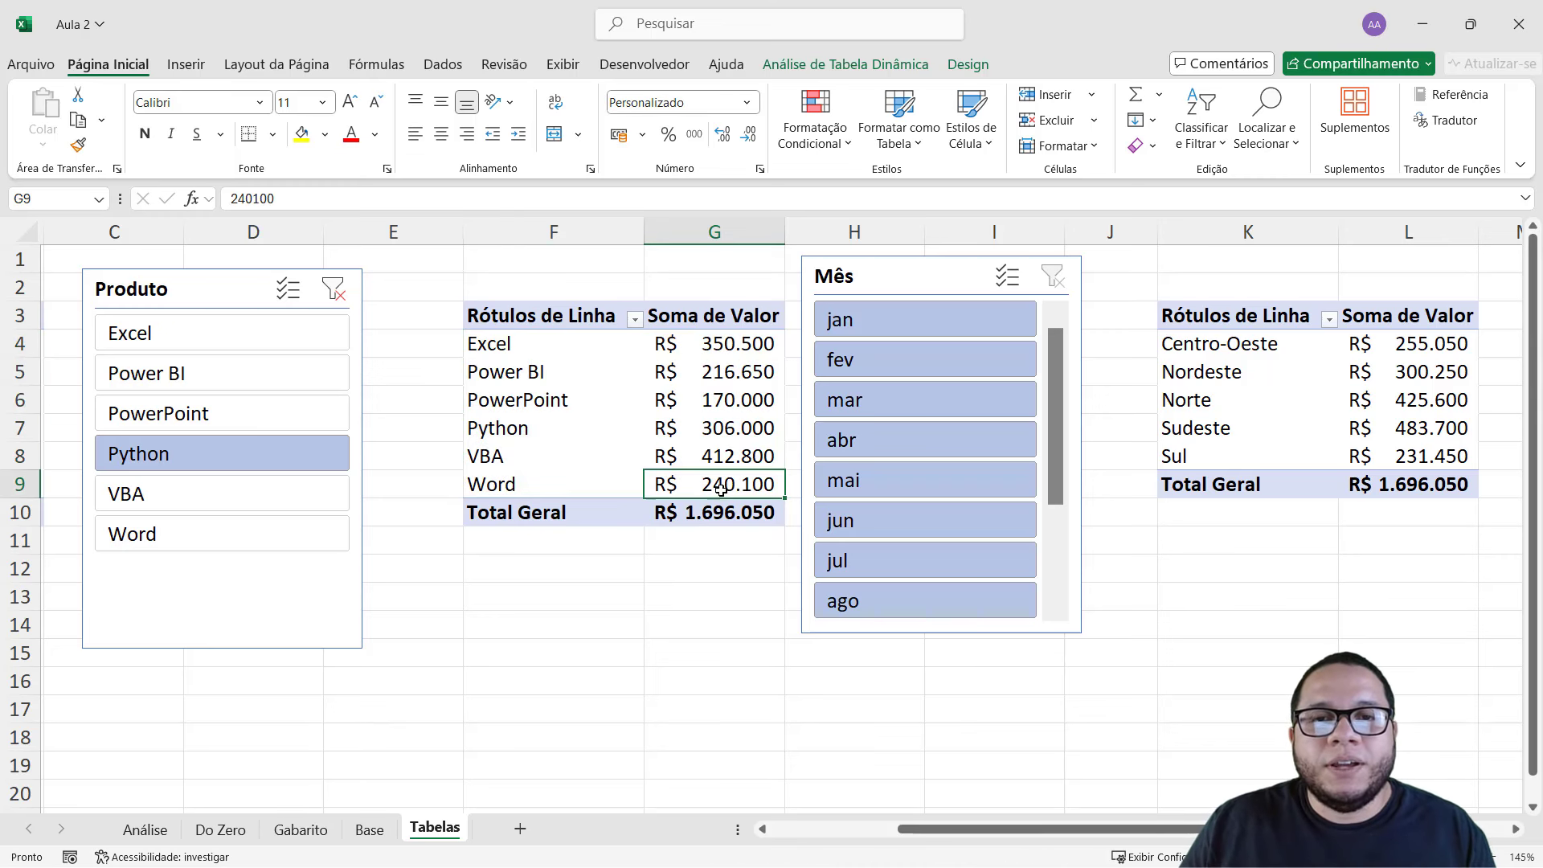
# - Test the Mês slicer on January through August, then clear the filter so all months are included
pyautogui.click(902, 311)
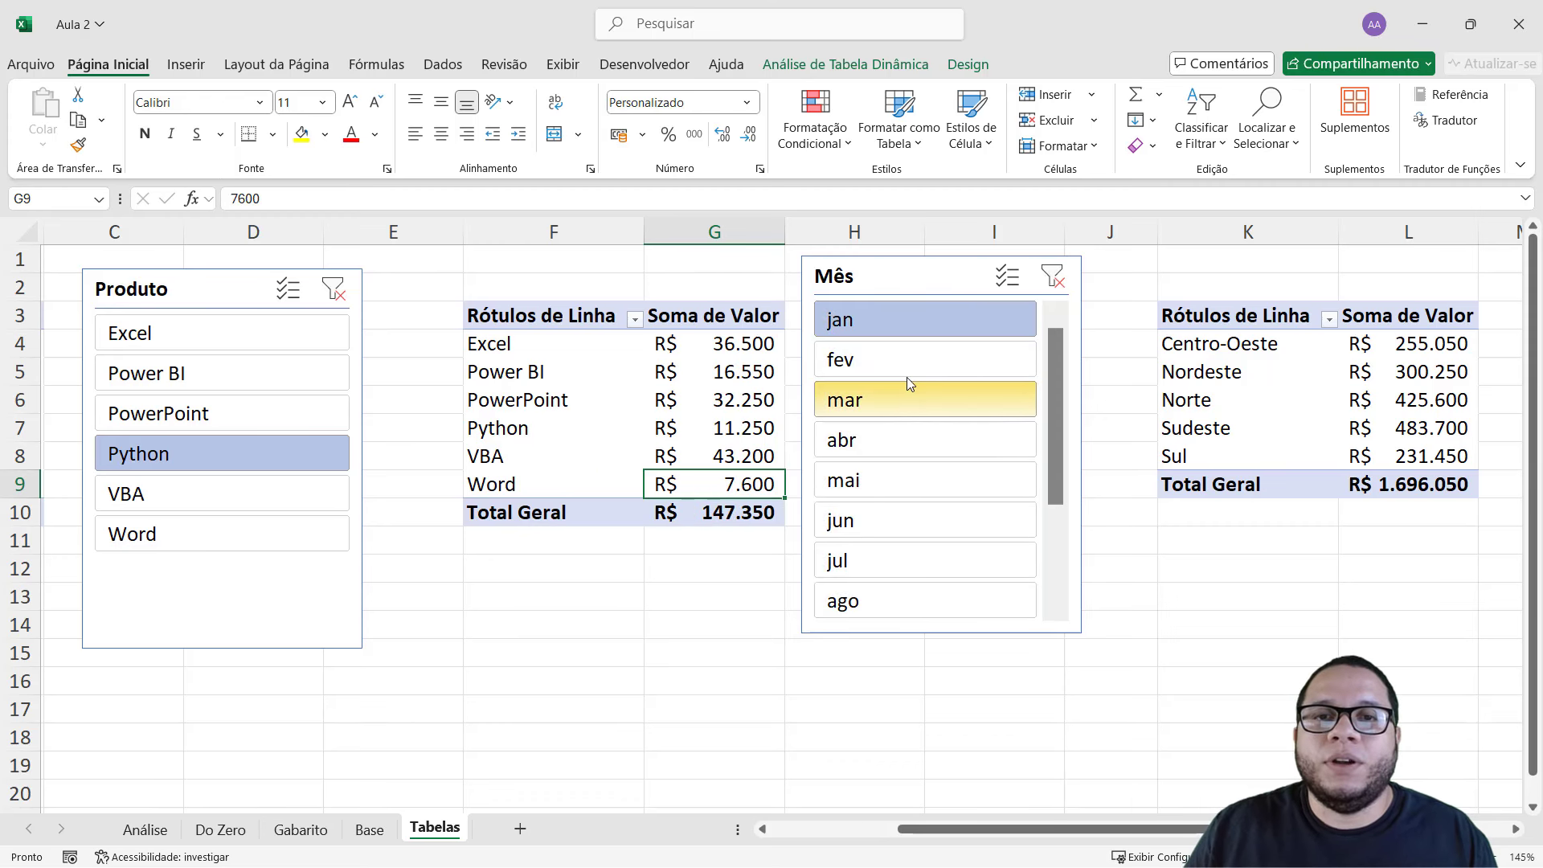
pyautogui.click(900, 366)
pyautogui.click(893, 393)
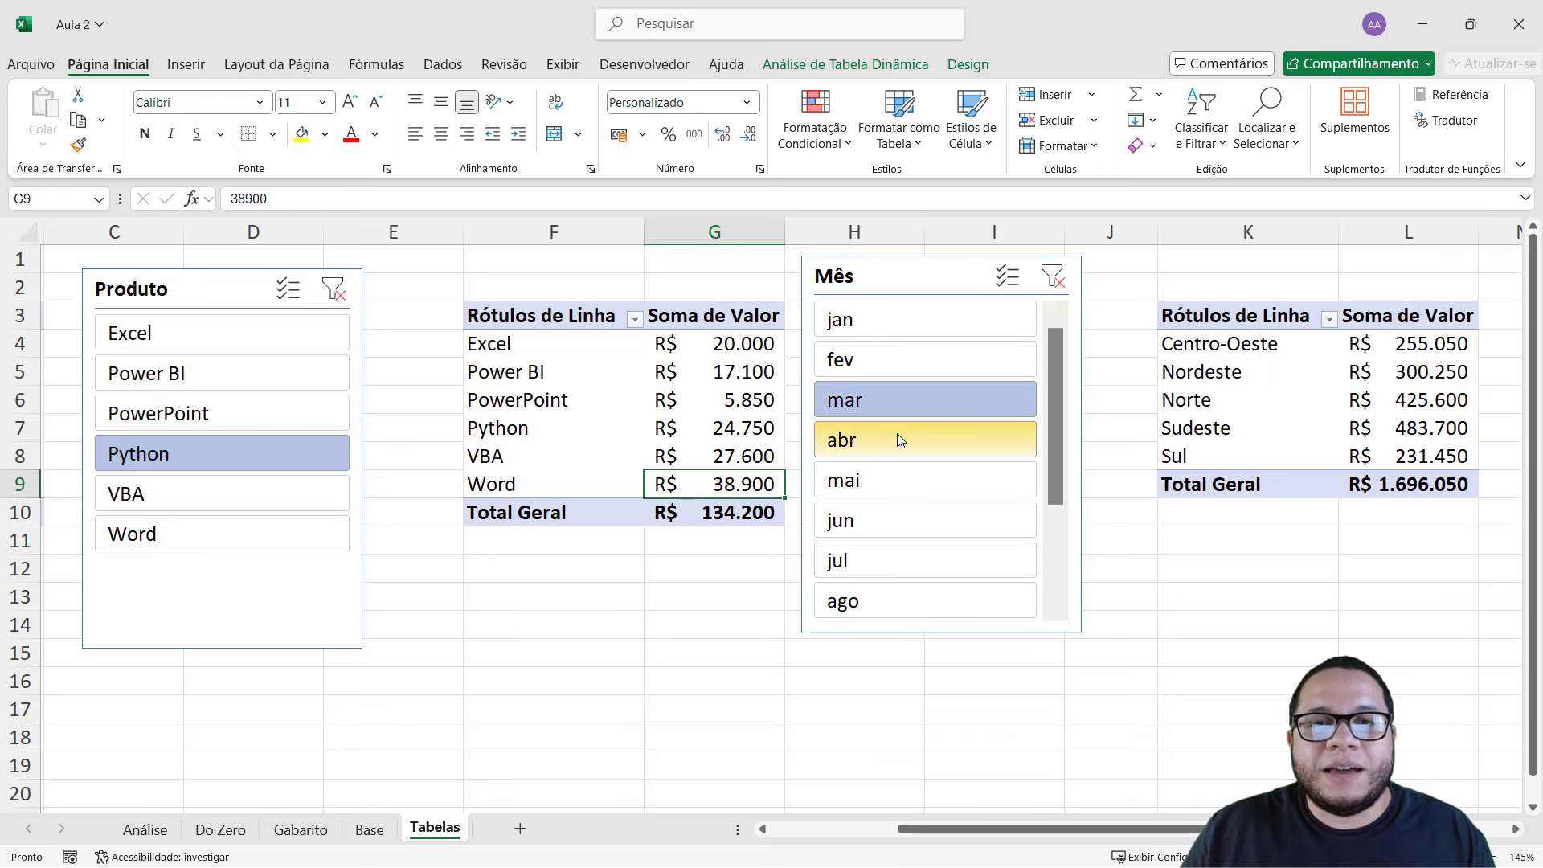
pyautogui.click(897, 433)
pyautogui.click(878, 479)
pyautogui.click(879, 518)
pyautogui.click(884, 567)
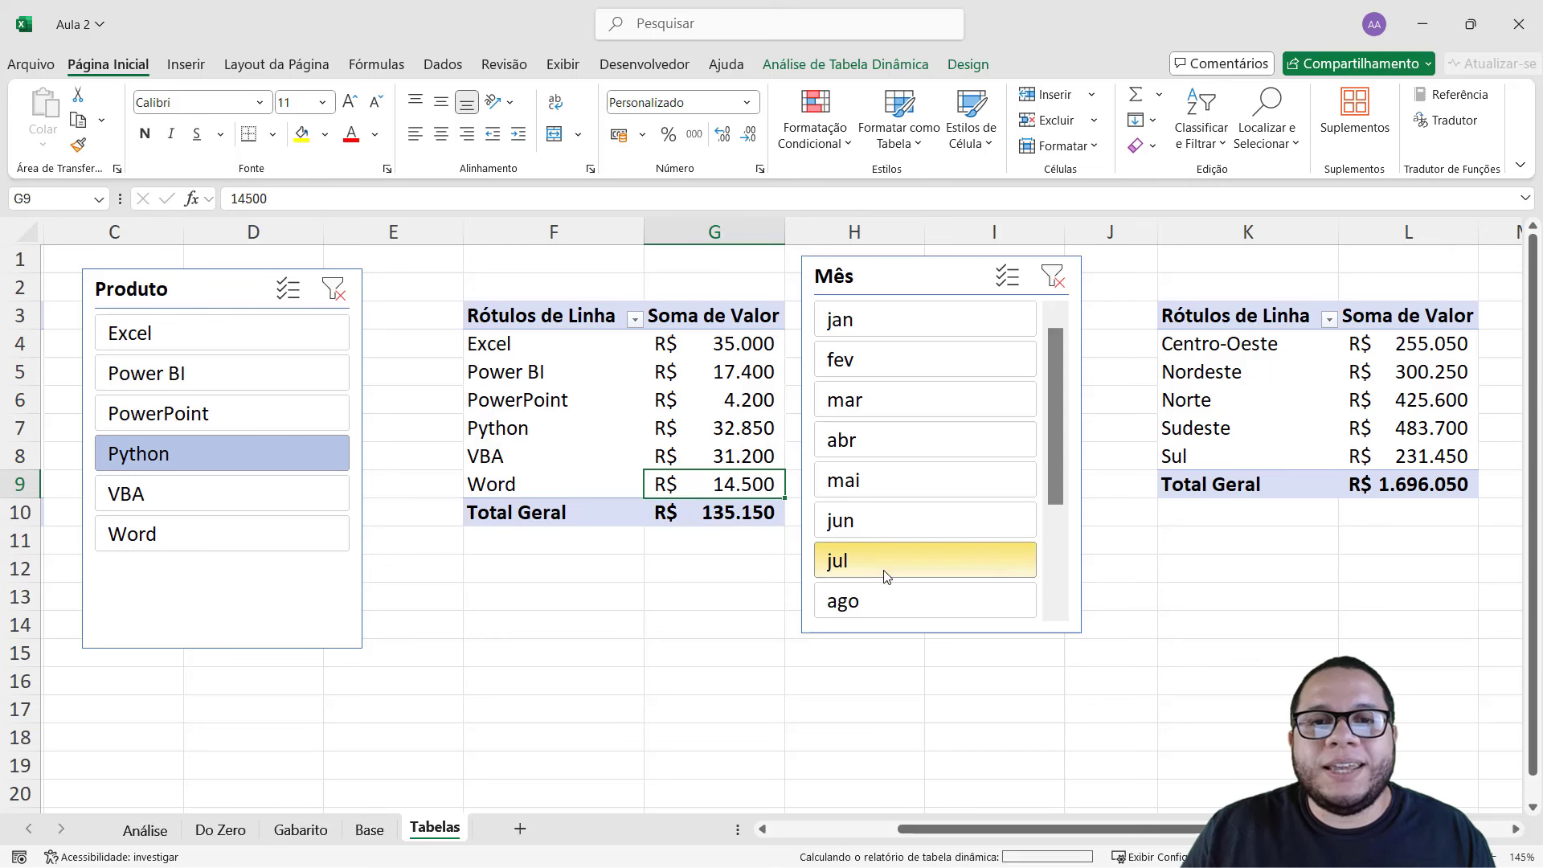
pyautogui.click(893, 600)
pyautogui.click(897, 442)
pyautogui.click(894, 400)
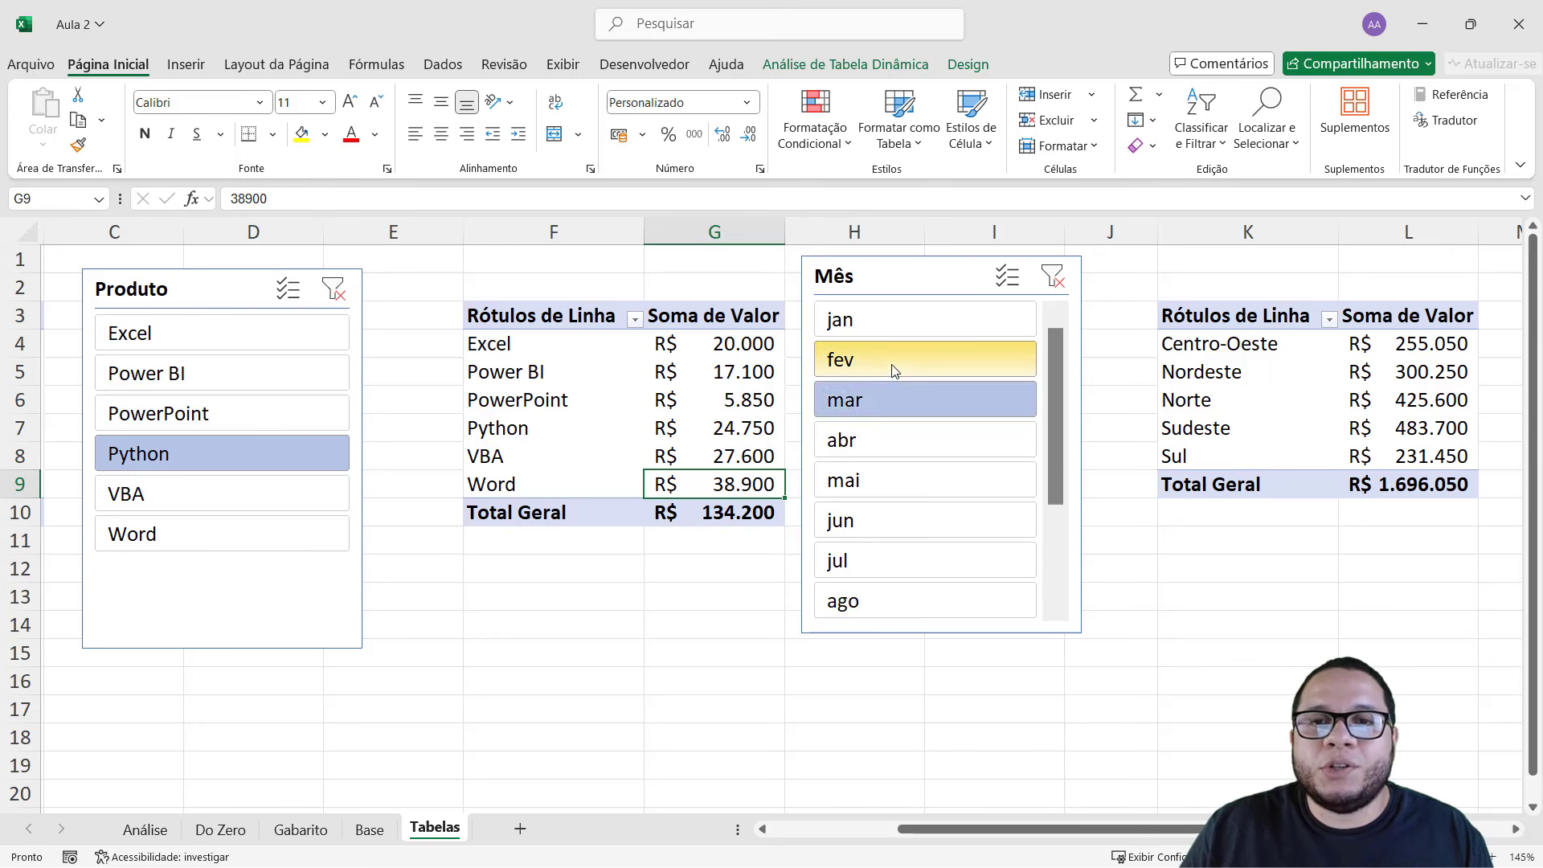
pyautogui.click(894, 368)
pyautogui.click(1052, 276)
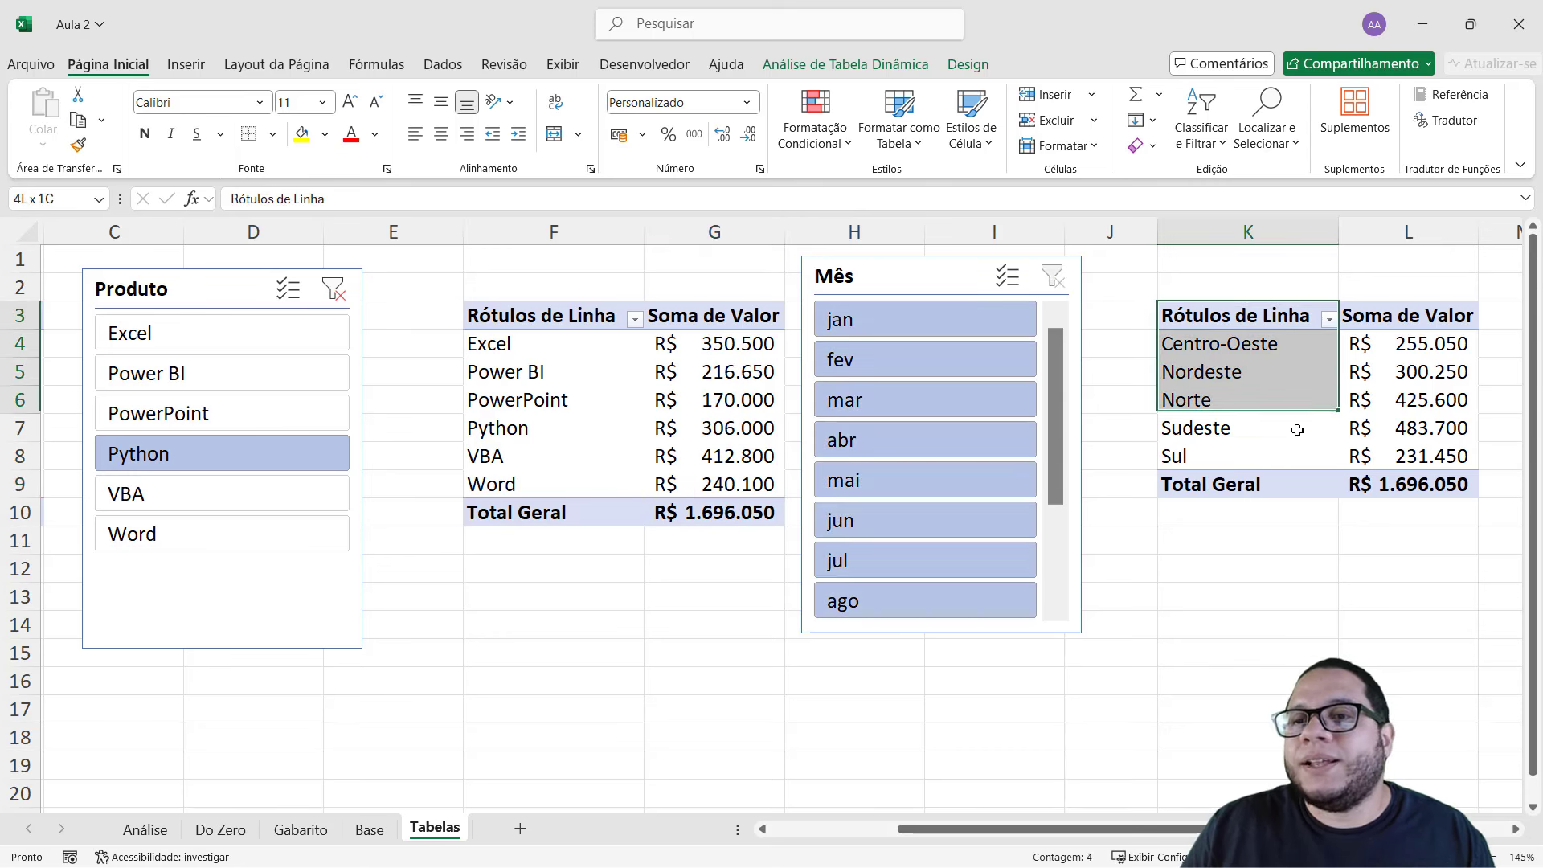
pyautogui.moveTo(1195, 321); pyautogui.dragTo(1407, 482)
# - Scroll back to the seller pivot table in A3:B10 and select a cell inside it
pyautogui.click(1406, 372)
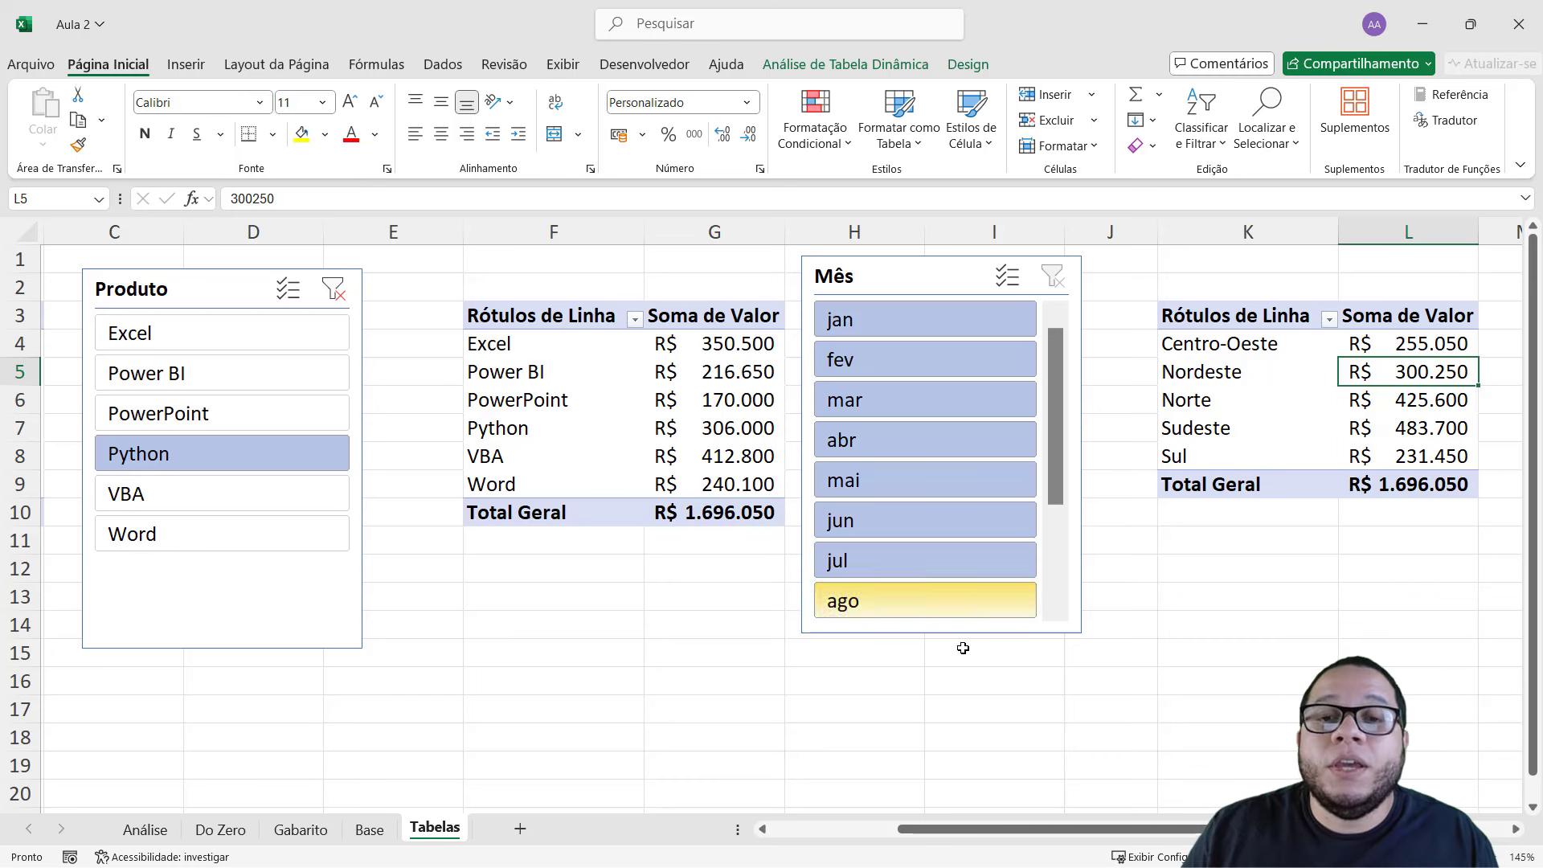
pyautogui.moveTo(971, 834); pyautogui.dragTo(844, 834)
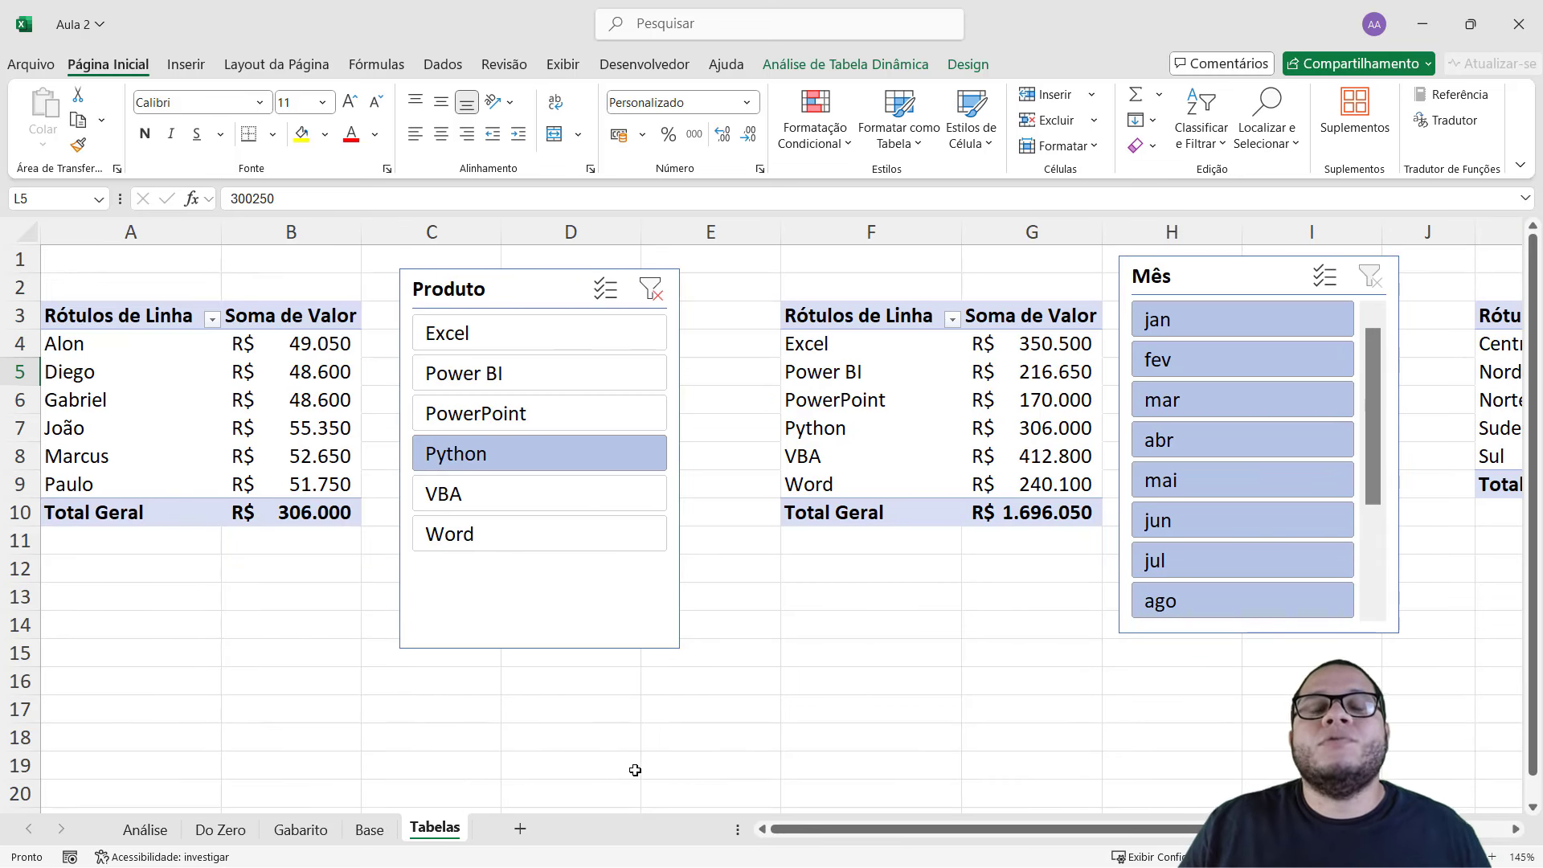
pyautogui.click(244, 428)
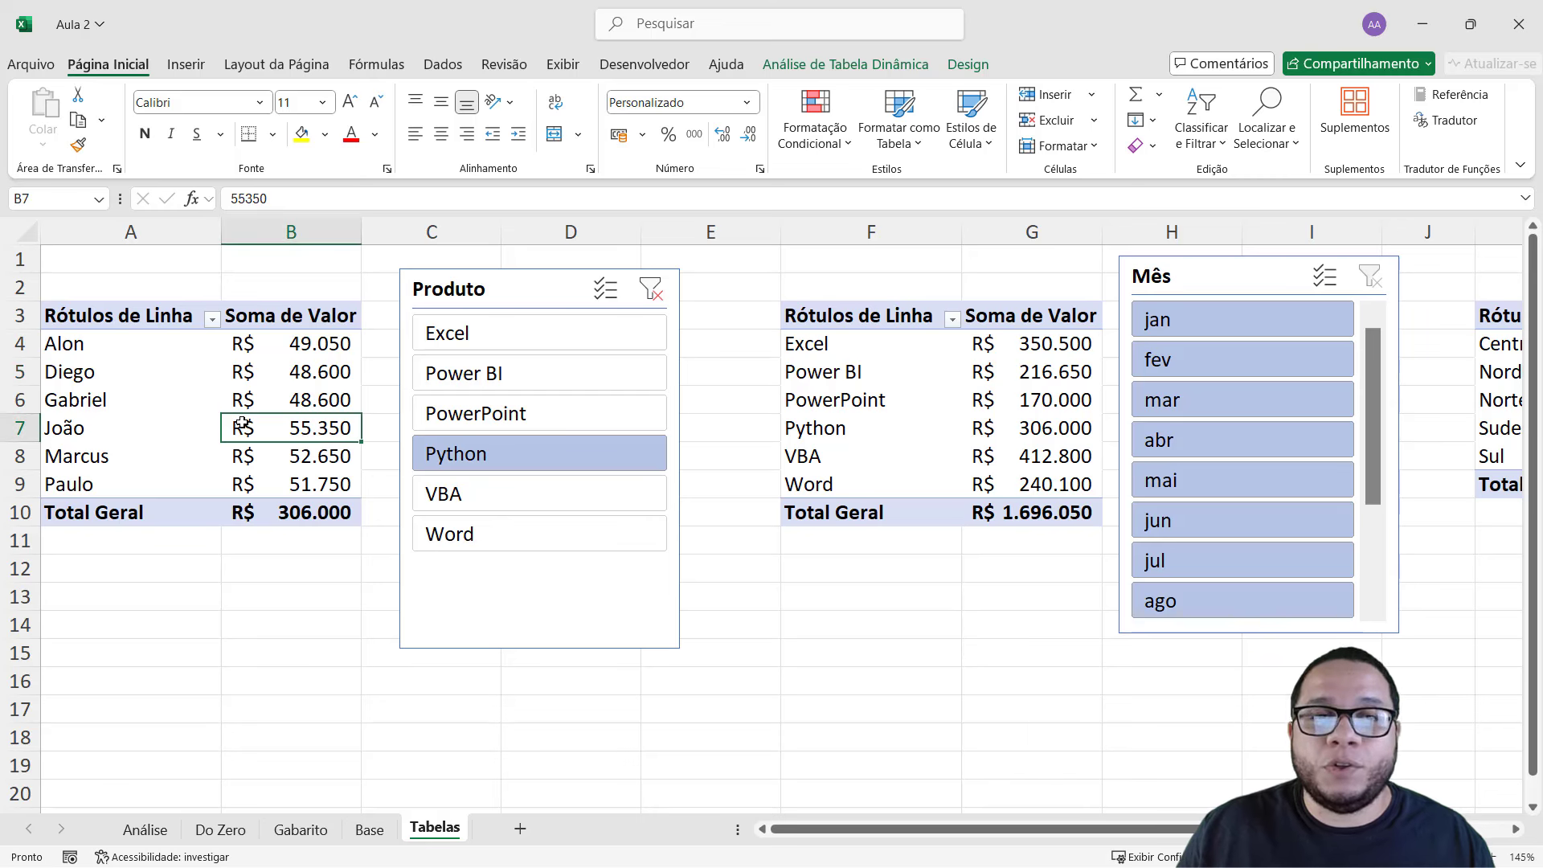
pyautogui.moveTo(120, 315)
pyautogui.mouseDown()
pyautogui.moveTo(206, 485)
pyautogui.moveTo(305, 512)
pyautogui.mouseUp()
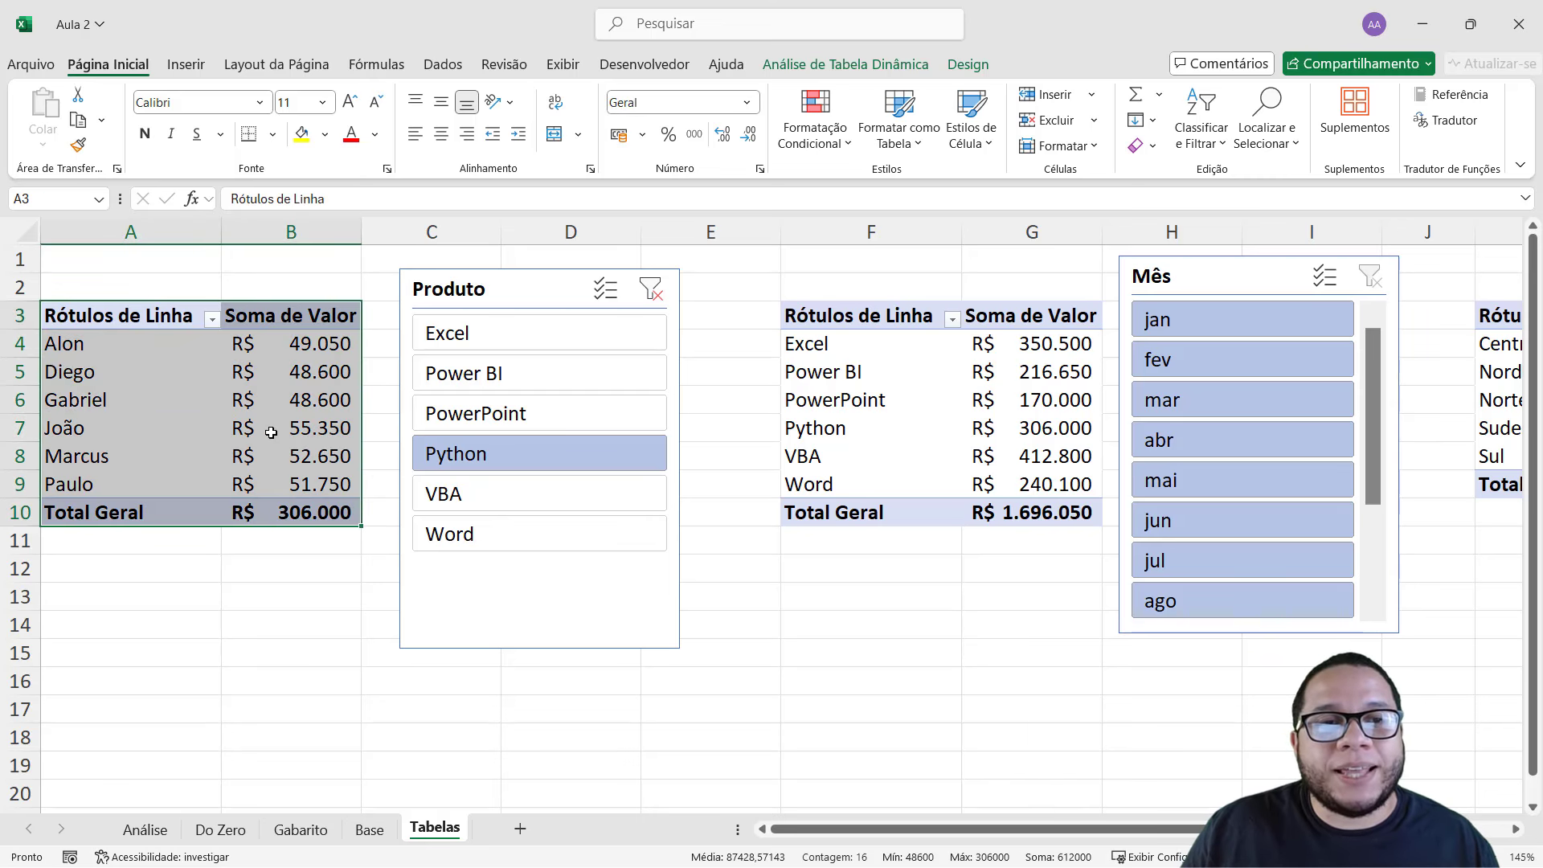
pyautogui.click(241, 371)
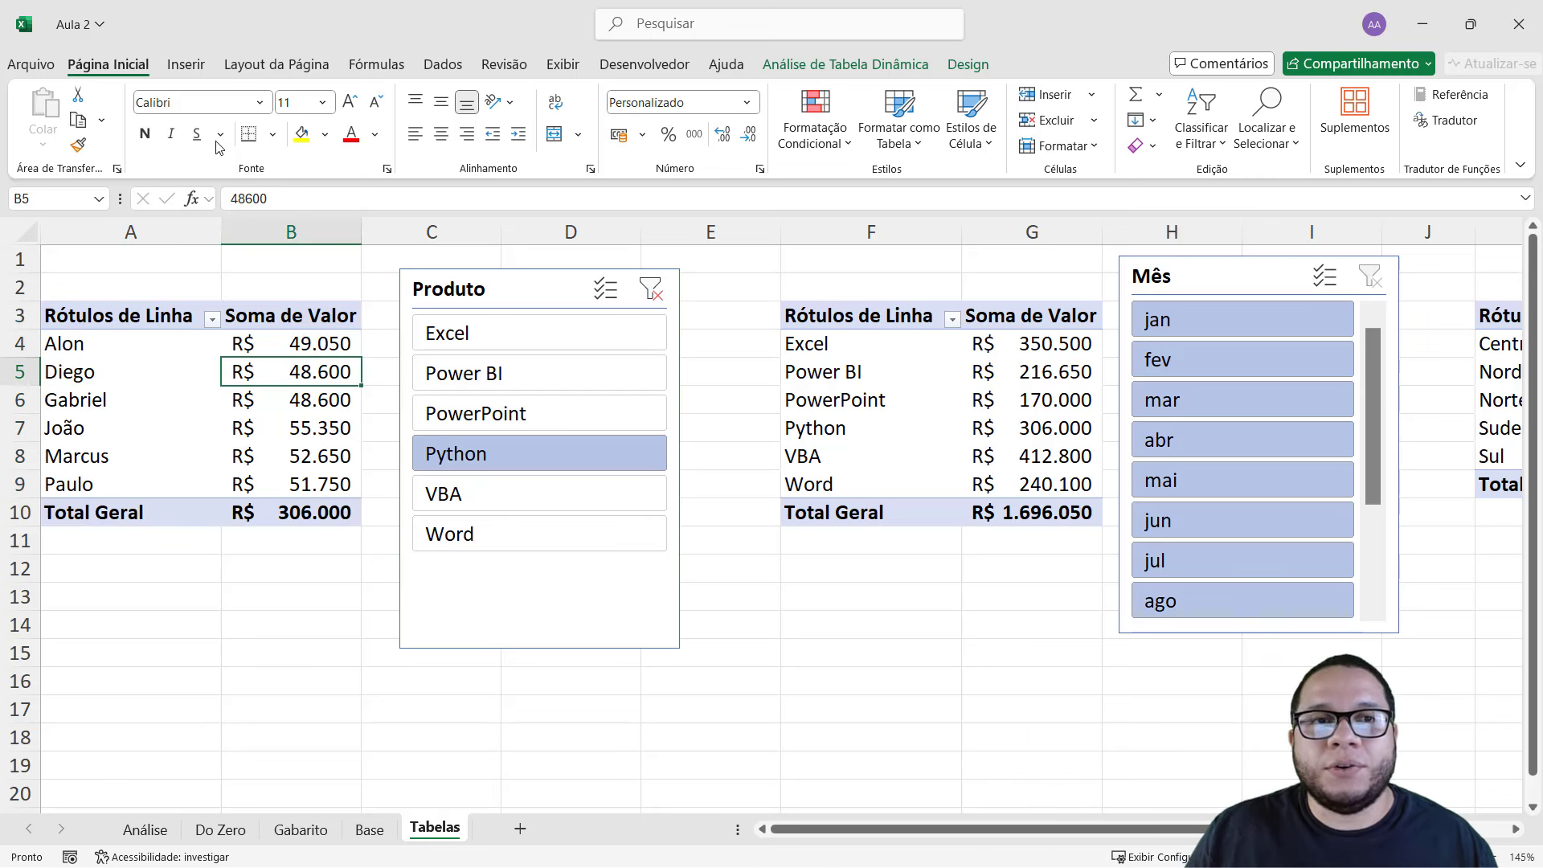
pyautogui.click(186, 64)
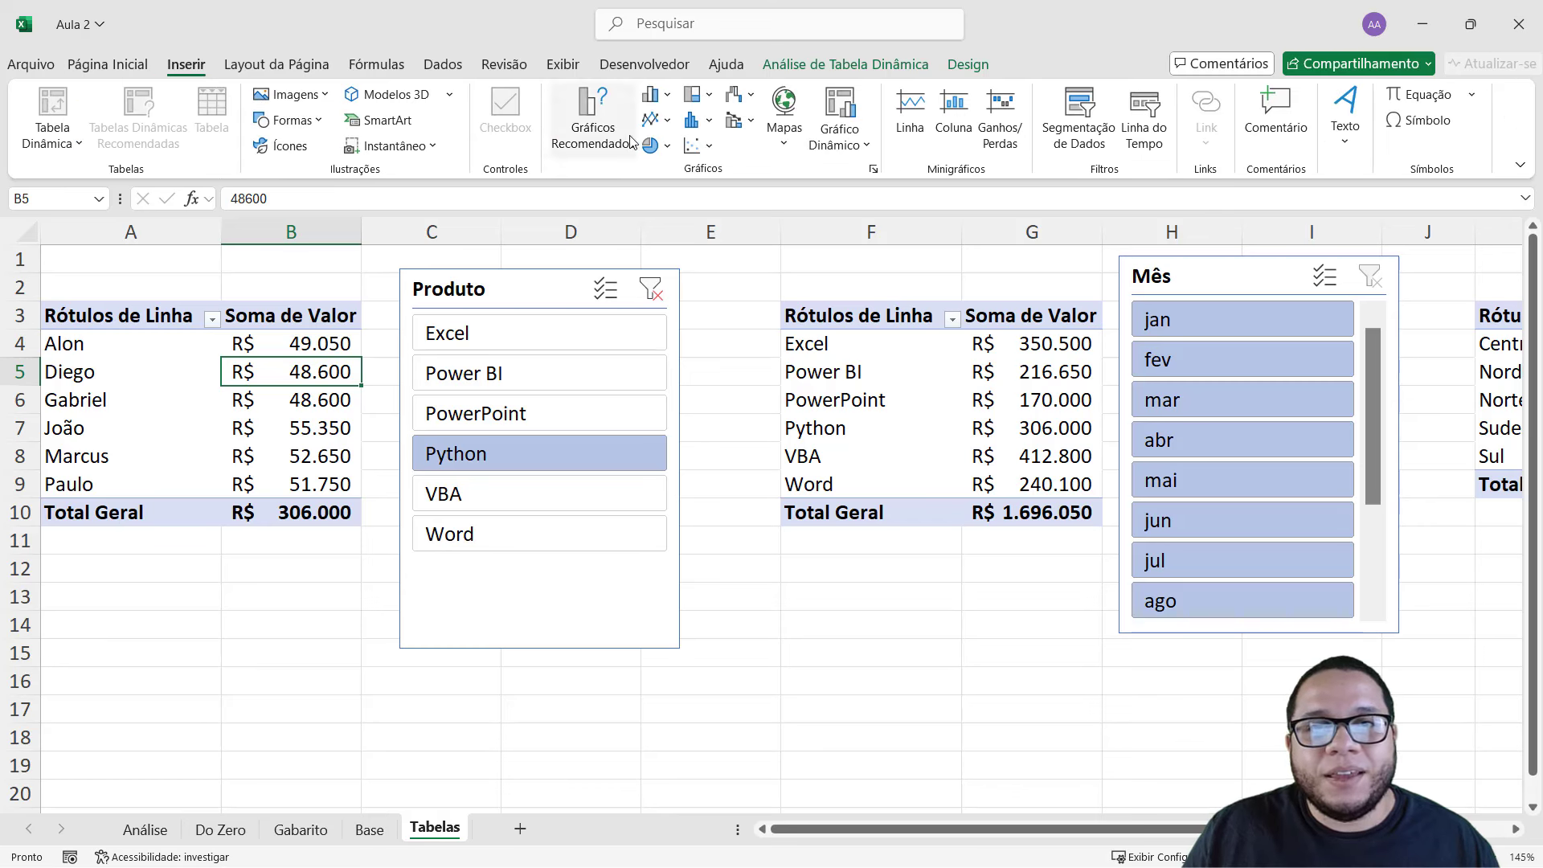
# - Insert a 2D clustered bar pivot chart of seller totals and move it to the left side
pyautogui.click(655, 98)
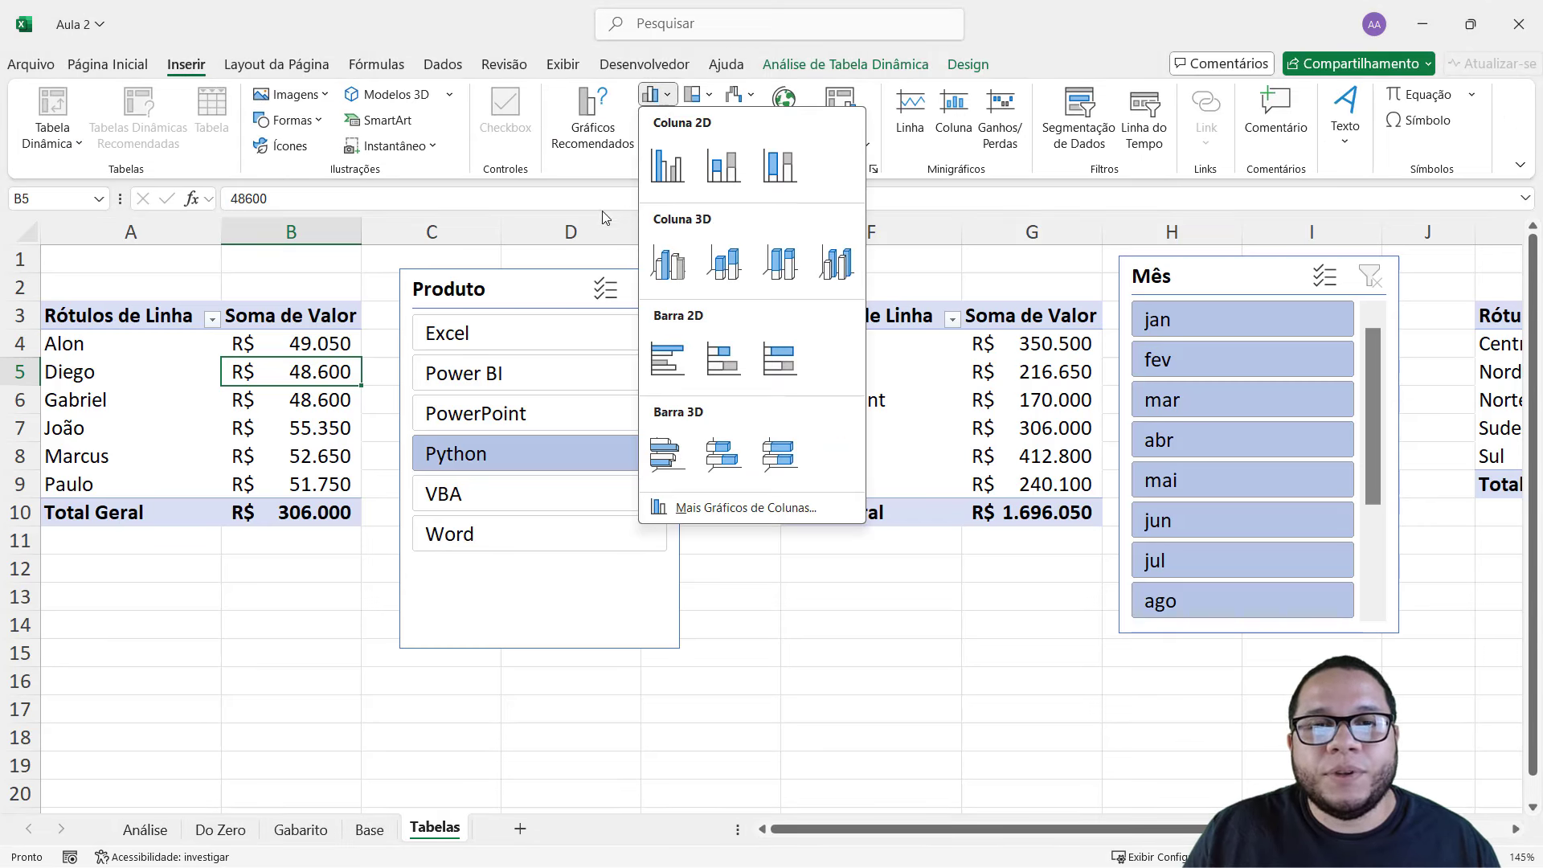
pyautogui.click(667, 358)
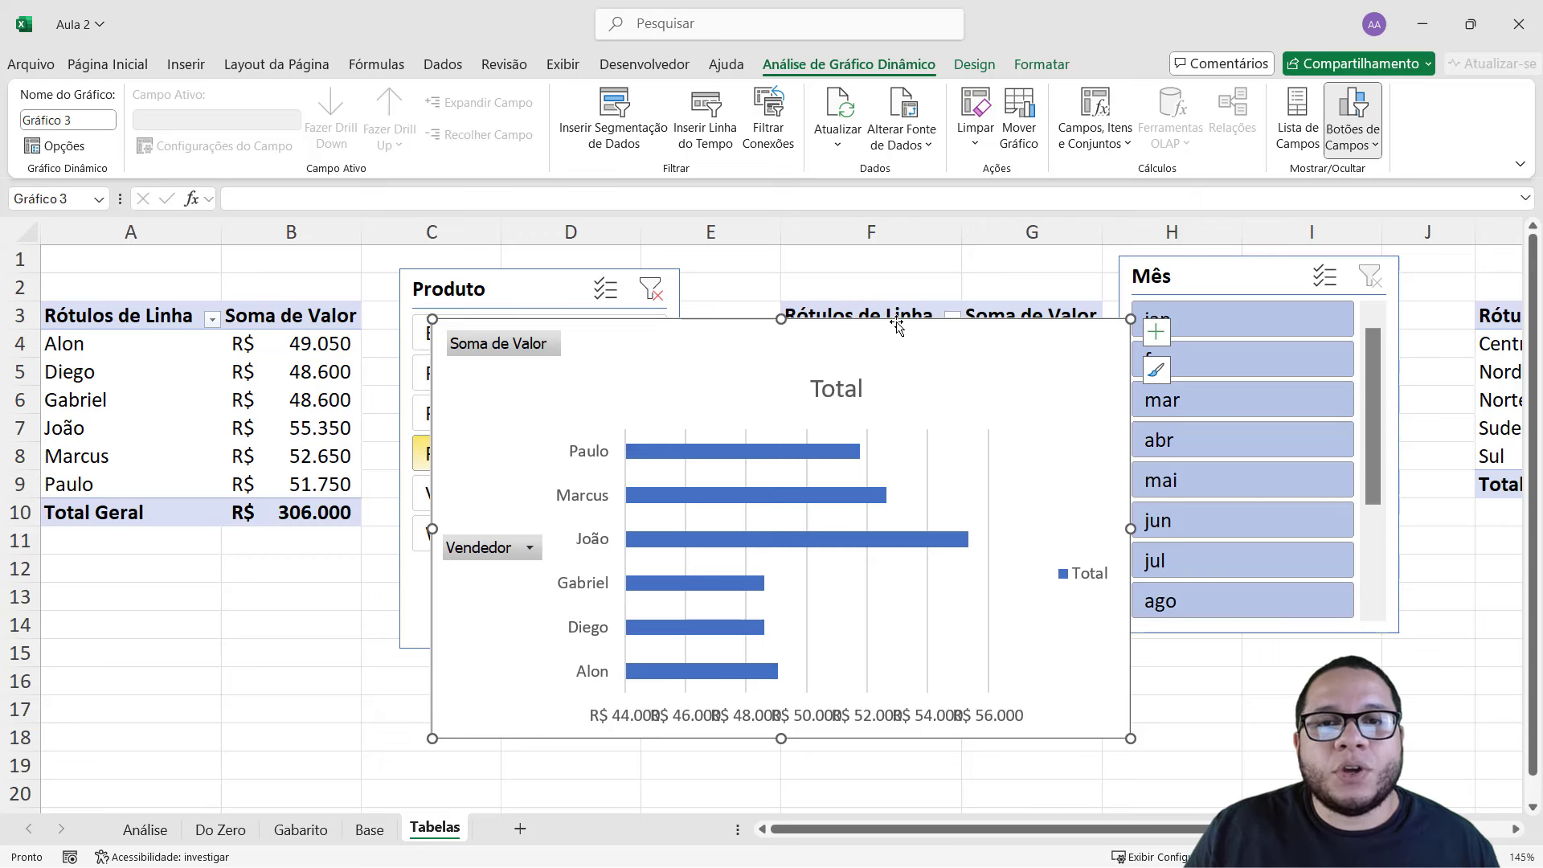
pyautogui.moveTo(897, 325); pyautogui.dragTo(508, 287)
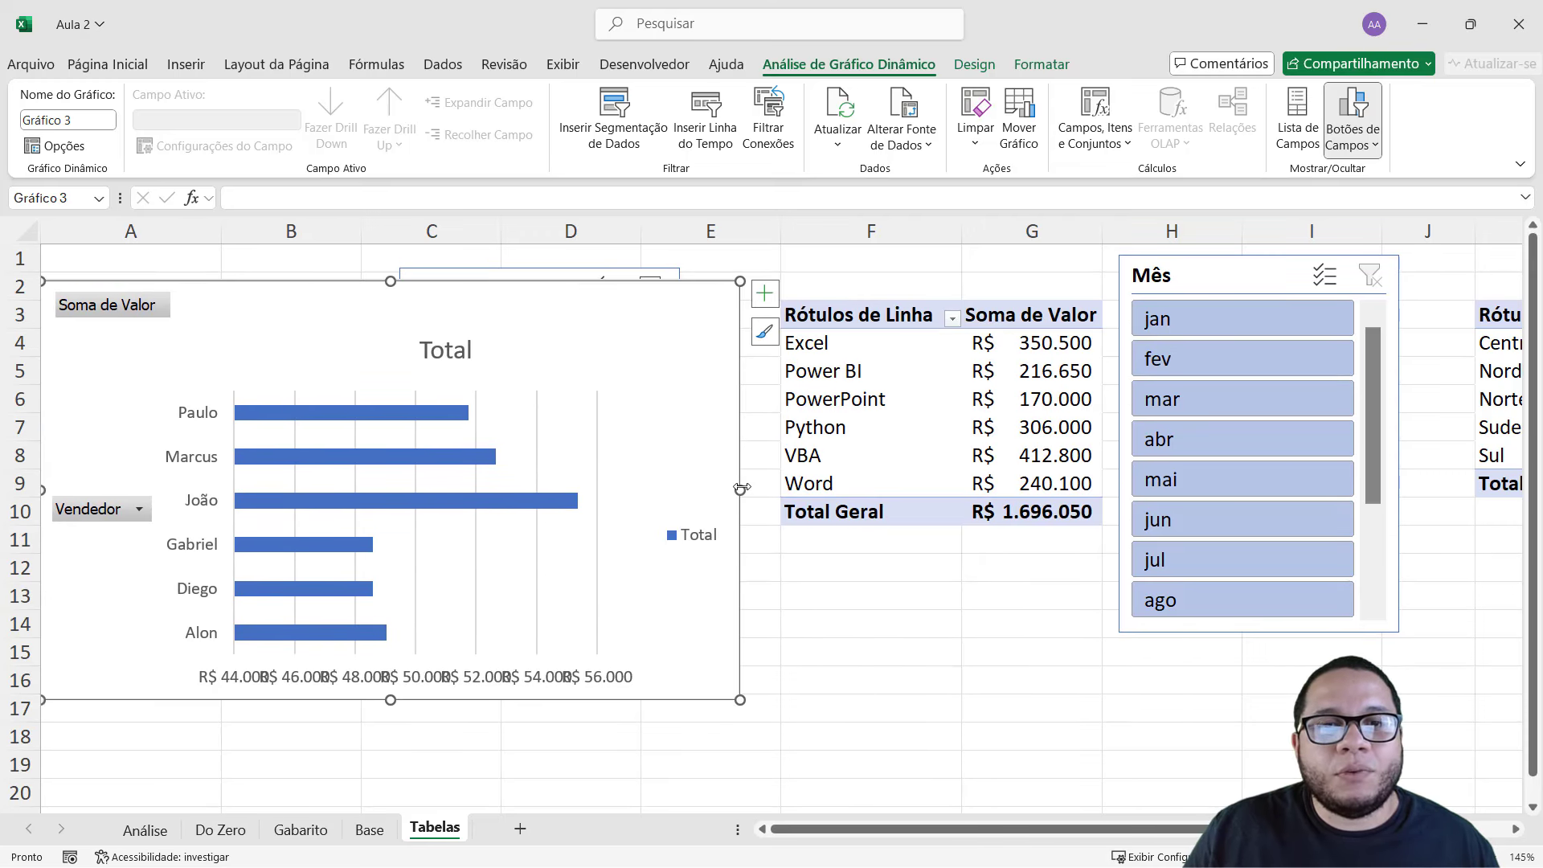
pyautogui.moveTo(741, 488); pyautogui.dragTo(392, 488)
# - Move the Produto slicer next to the Mês slicer and resize the chart beneath the seller table
pyautogui.click(641, 631)
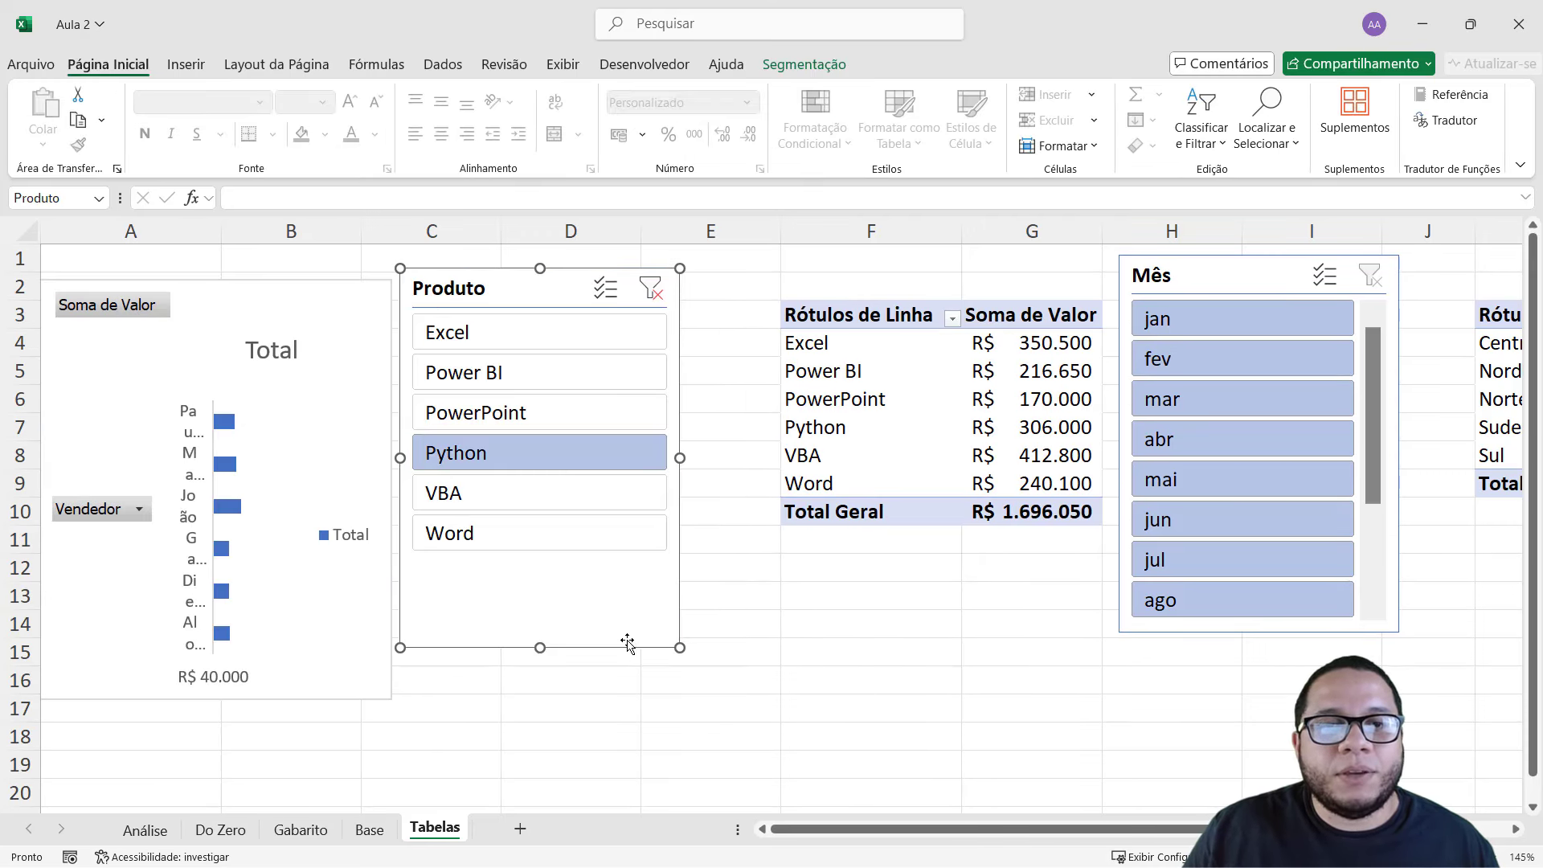
pyautogui.moveTo(627, 643); pyautogui.dragTo(942, 634)
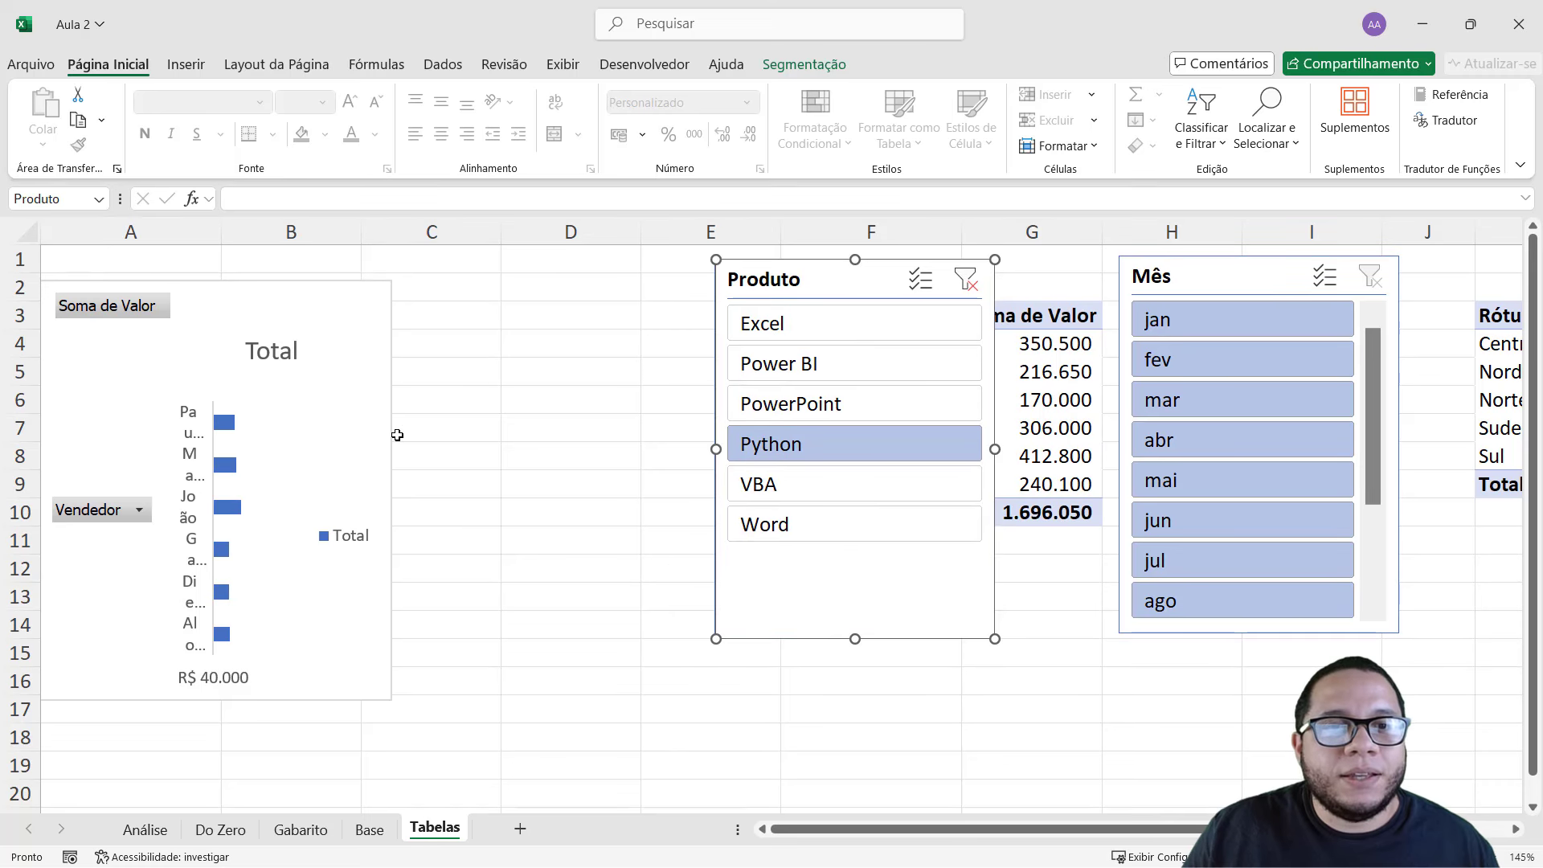
pyautogui.click(397, 435)
pyautogui.moveTo(386, 488); pyautogui.dragTo(666, 492)
pyautogui.scroll(-2, 446, 585)
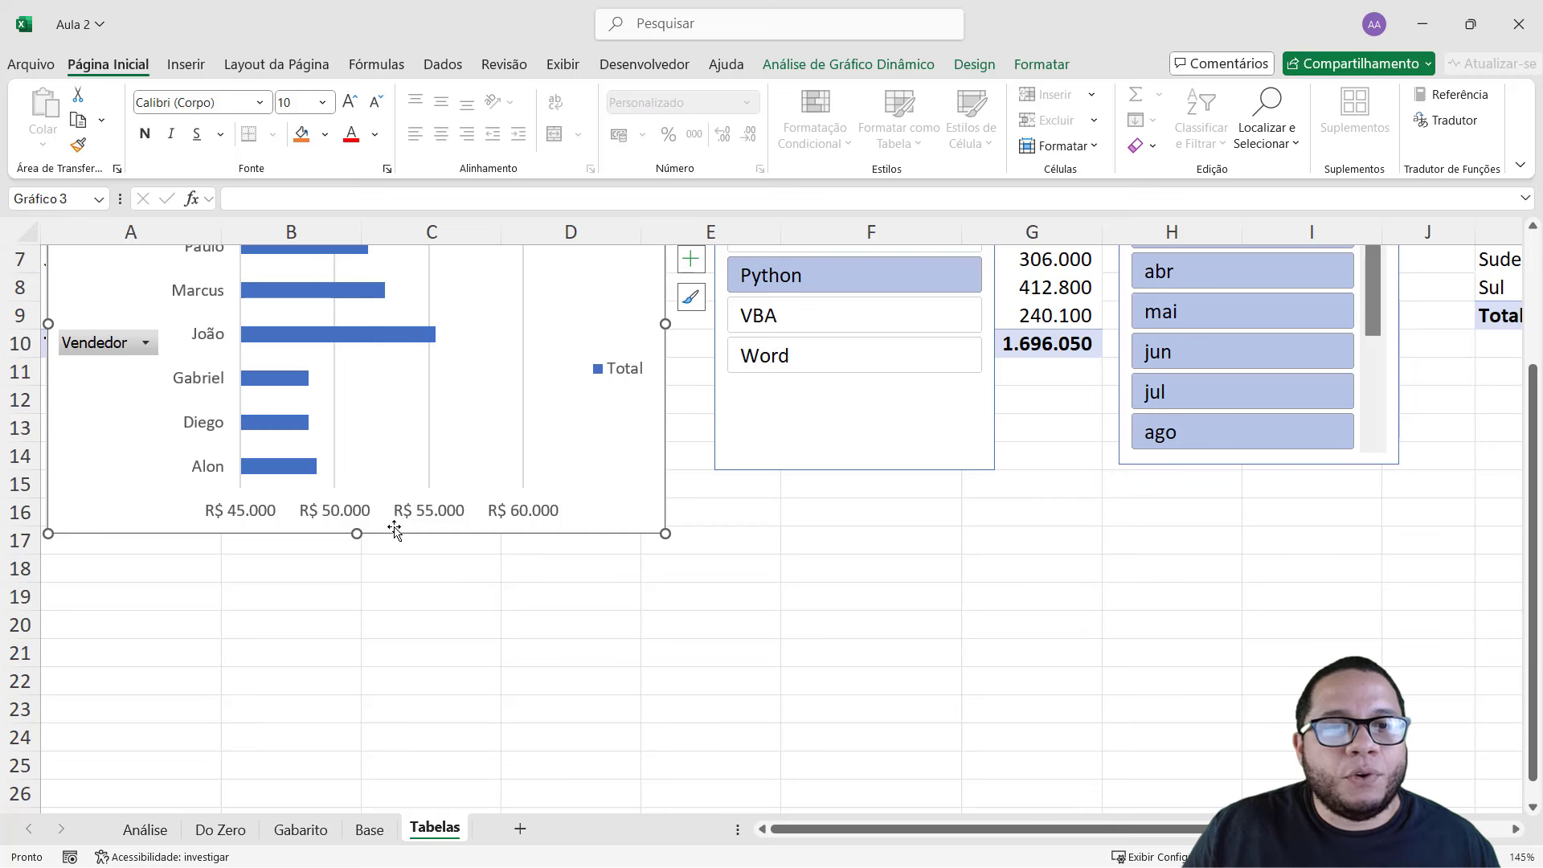
pyautogui.moveTo(394, 530); pyautogui.dragTo(375, 771)
pyautogui.scroll(-1, 374, 772)
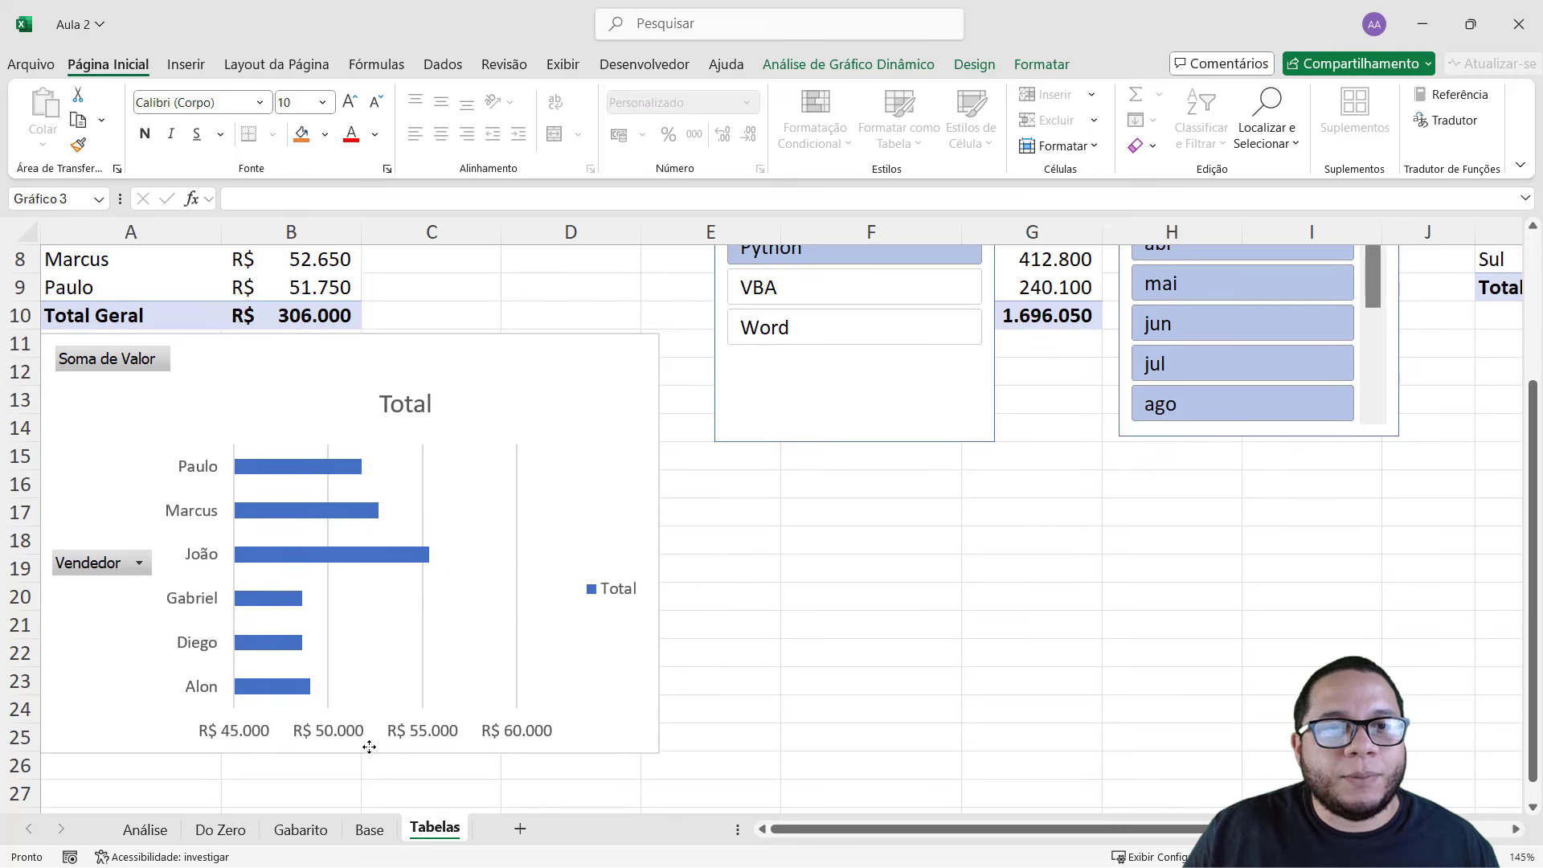
pyautogui.click(802, 626)
pyautogui.scroll(-3, 803, 632)
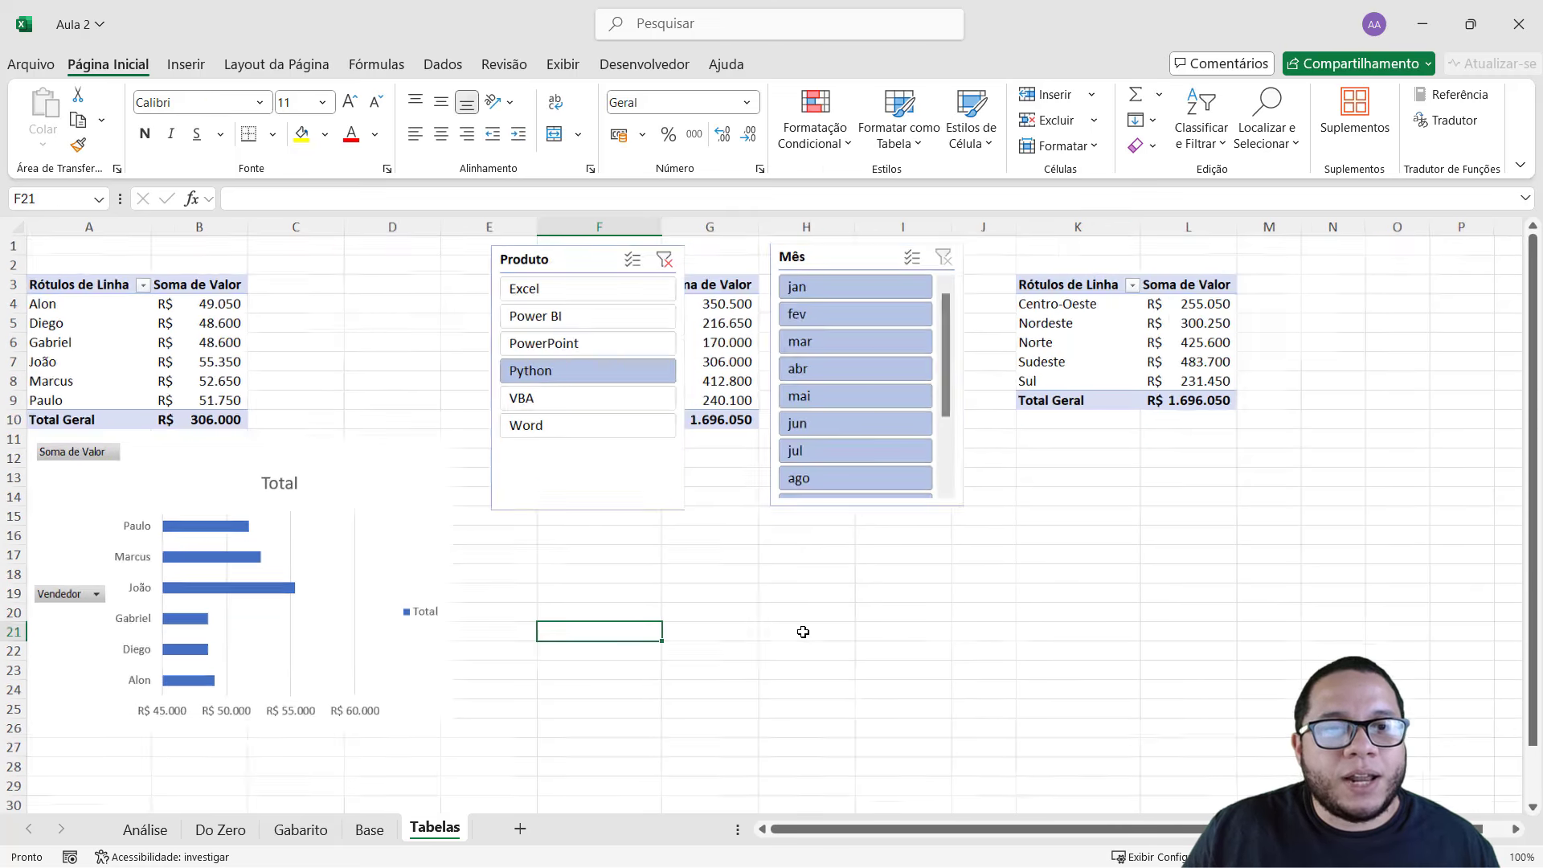
# - Narrow the seller bar chart and drag the Produto slicer down beside it
pyautogui.click(417, 552)
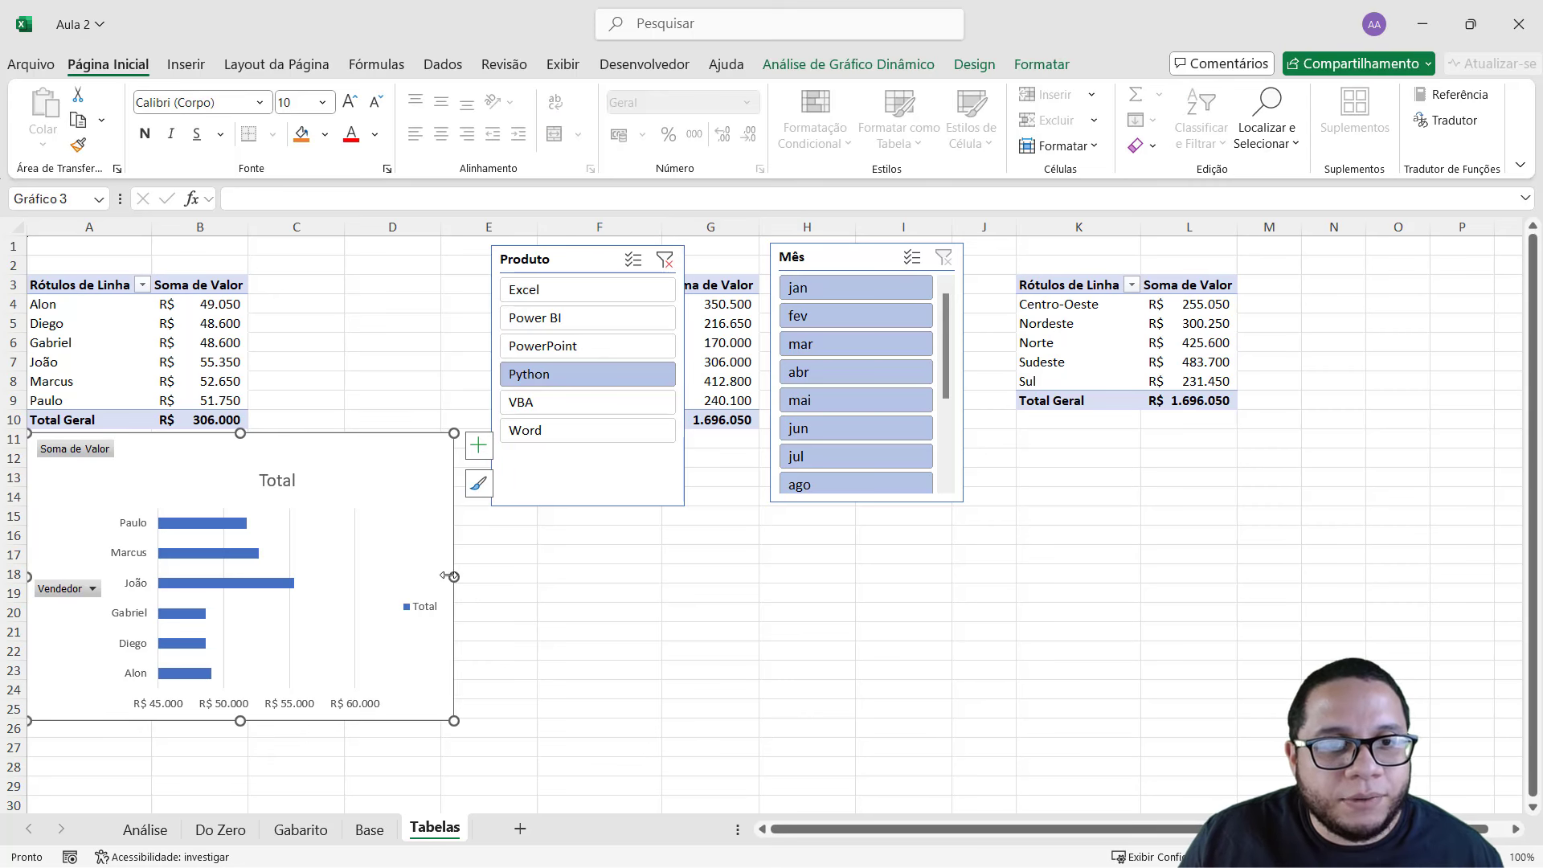
pyautogui.moveTo(449, 577); pyautogui.dragTo(362, 576)
pyautogui.moveTo(102, 286); pyautogui.dragTo(225, 420)
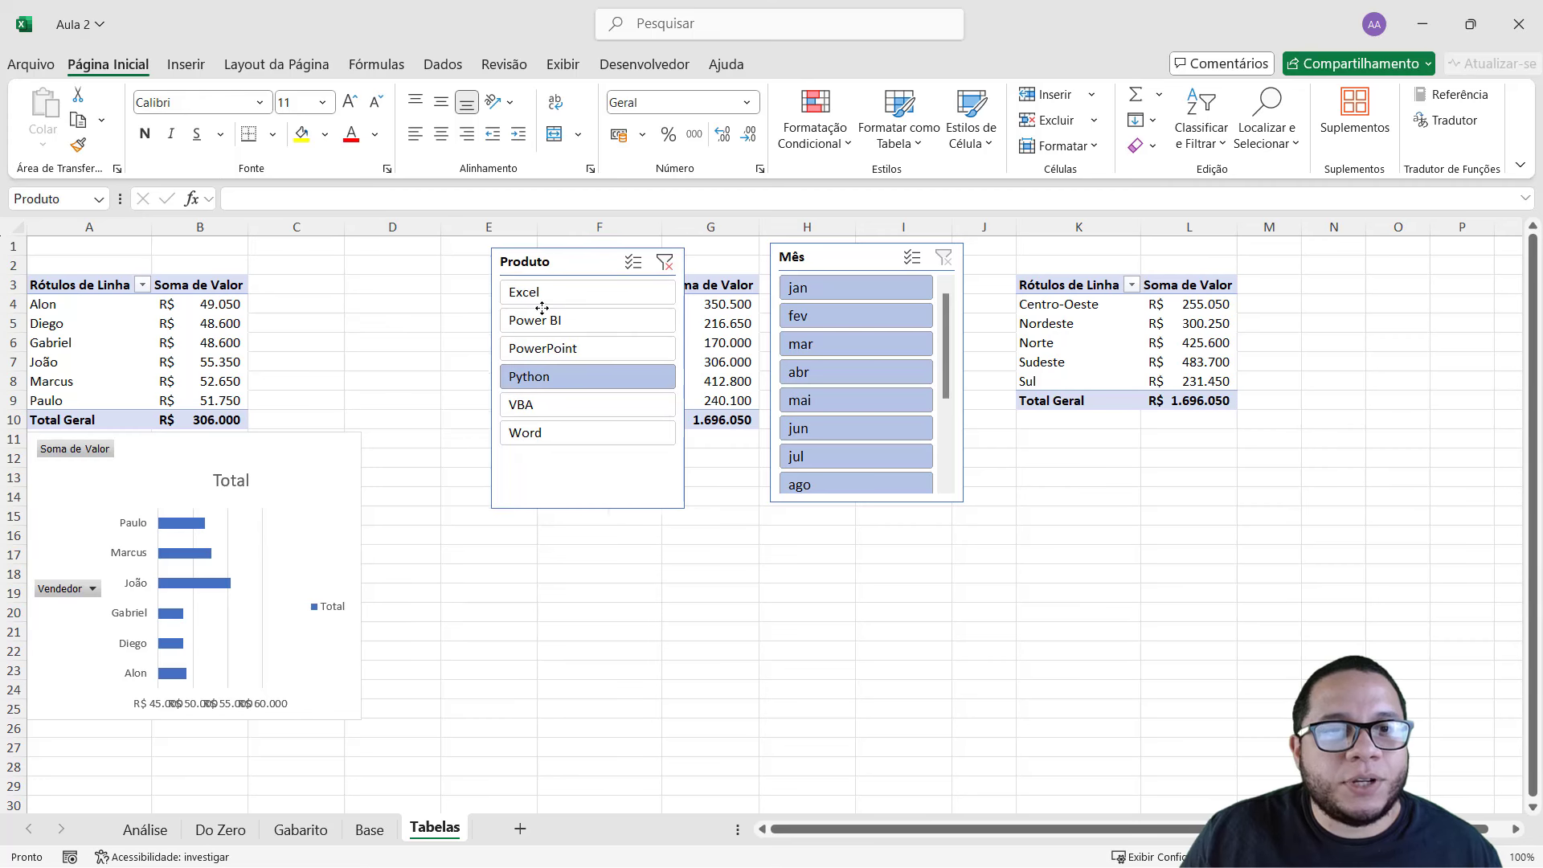
pyautogui.moveTo(541, 275); pyautogui.dragTo(421, 400)
pyautogui.click(483, 689)
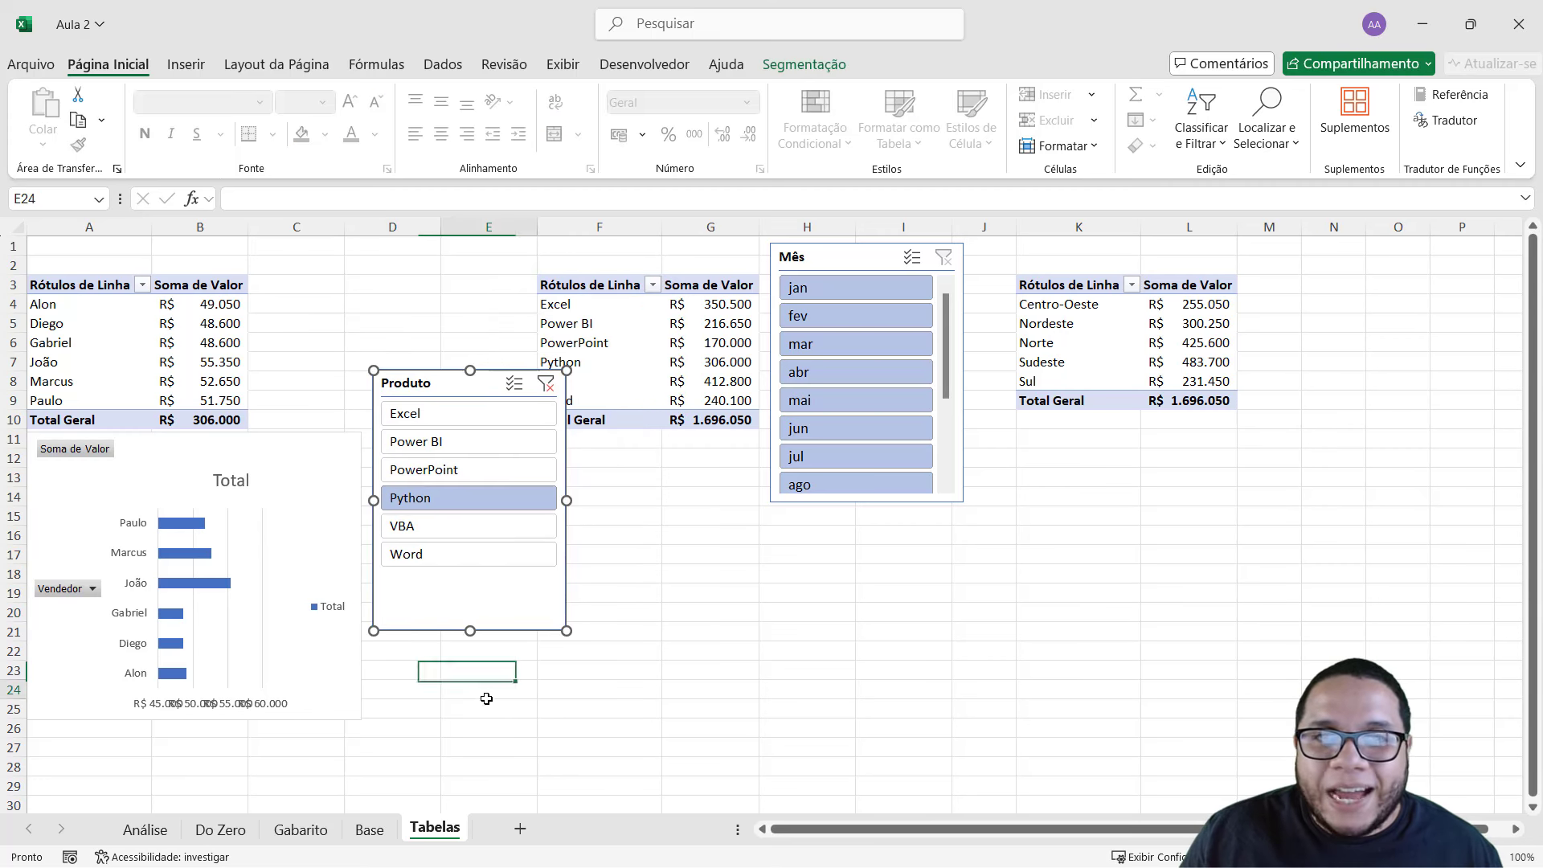
pyautogui.keyDown('ctrl'); pyautogui.scroll(2, 83, 643); pyautogui.keyUp('ctrl')
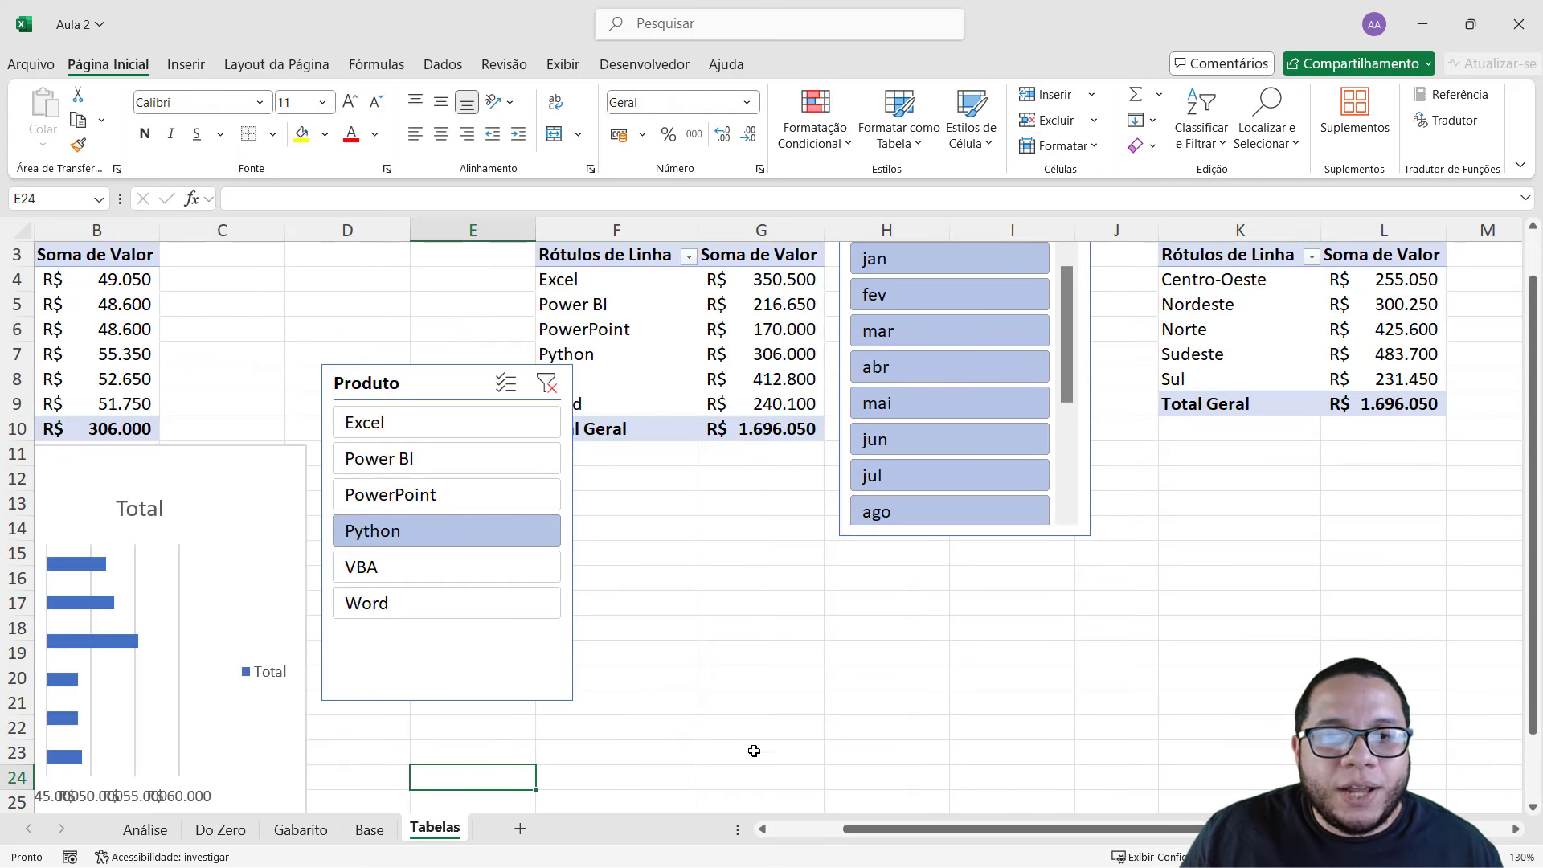
pyautogui.moveTo(964, 829); pyautogui.dragTo(892, 828)
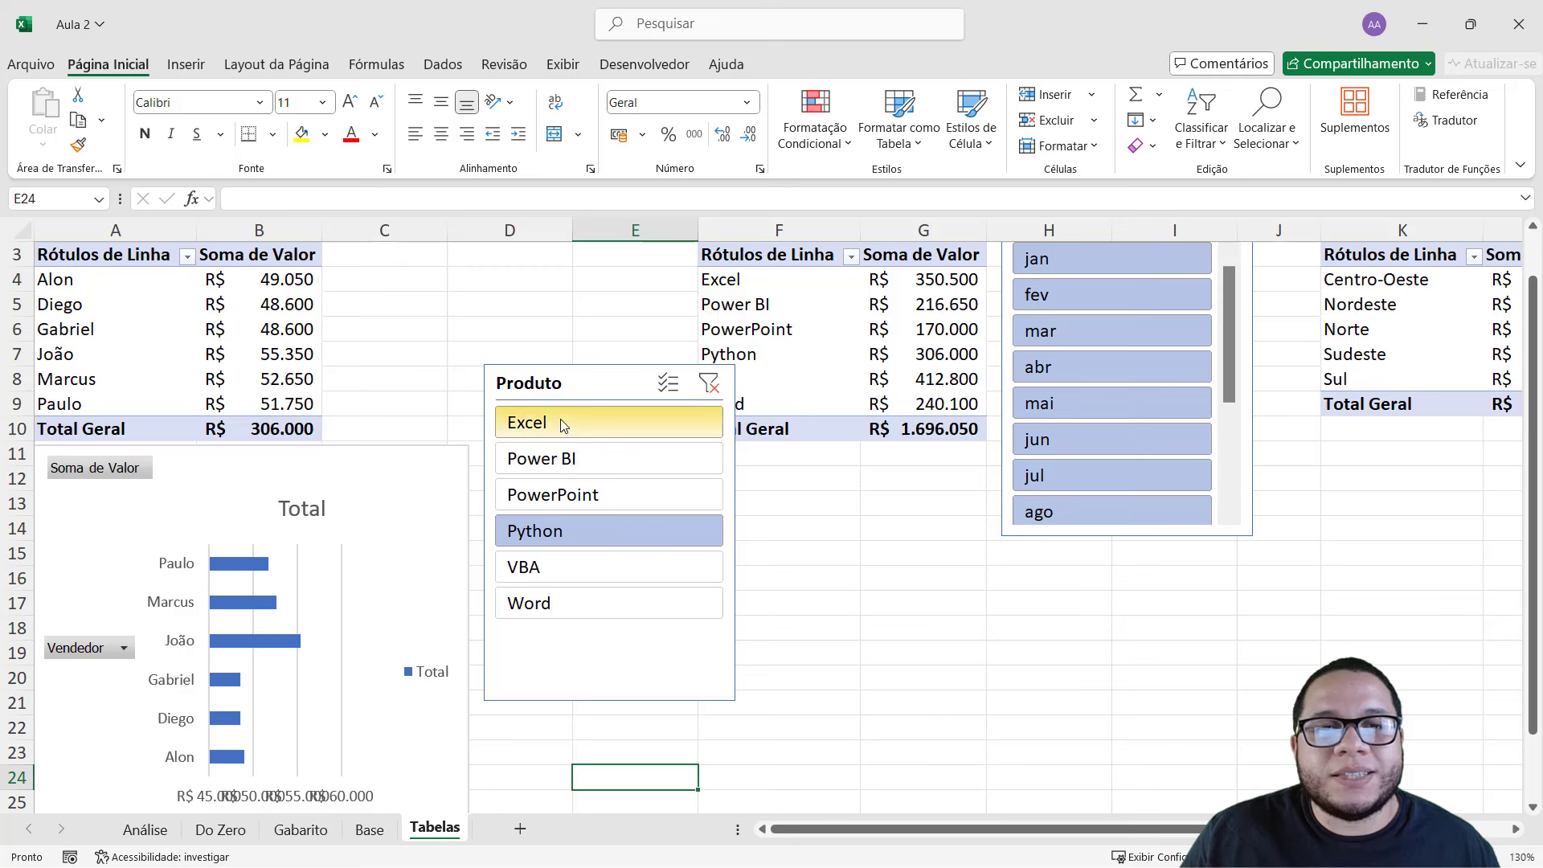
# - Filter the seller pivot to Excel, then to Power BI, and check the Total Geral in B10
pyautogui.click(229, 324)
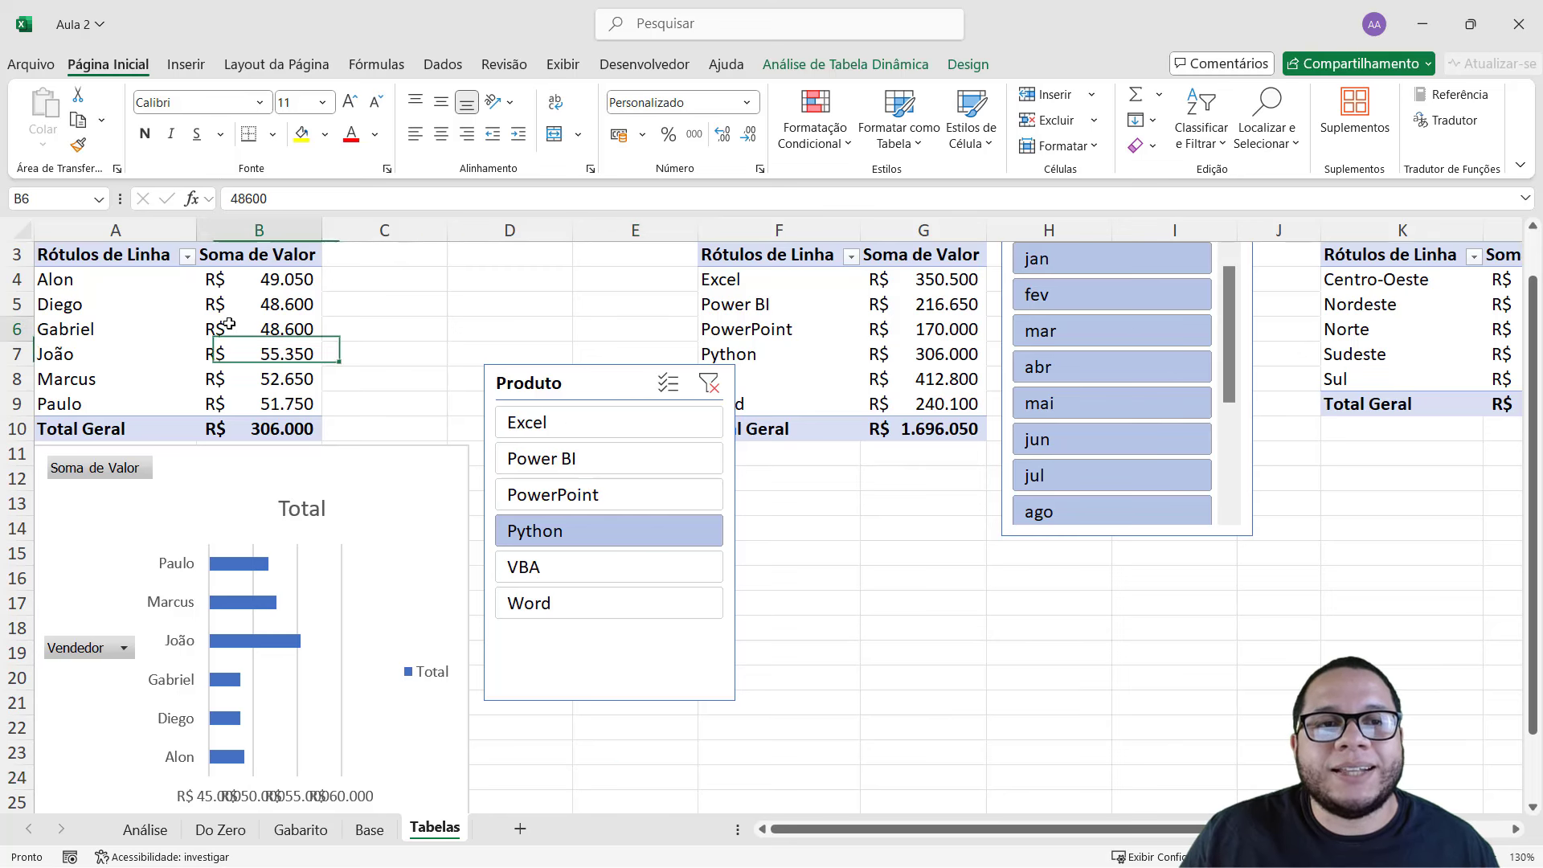
pyautogui.click(528, 421)
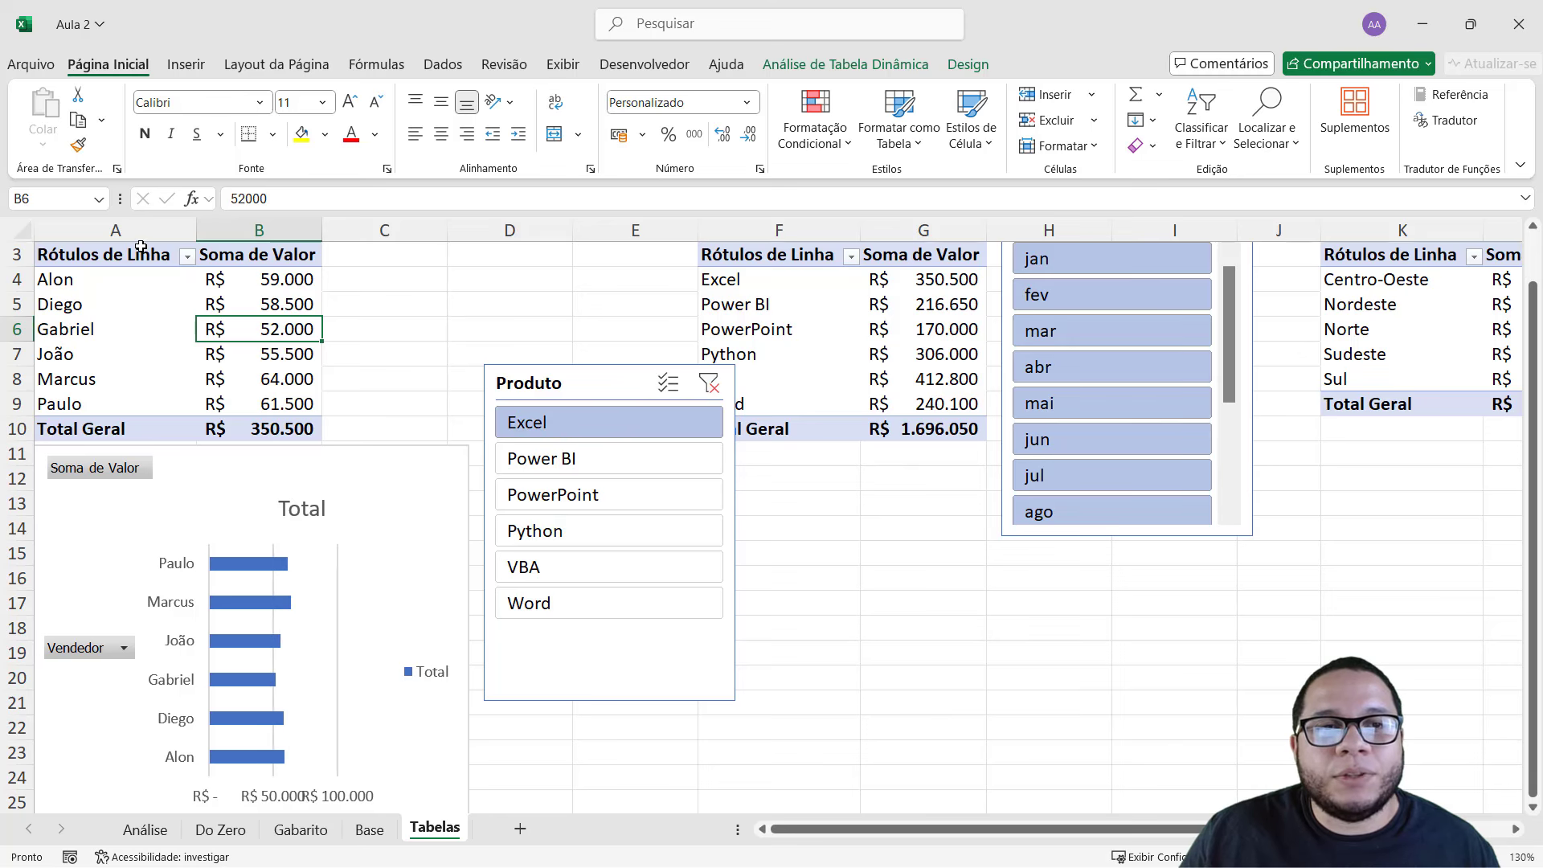
pyautogui.moveTo(141, 246); pyautogui.dragTo(275, 430)
pyautogui.click(277, 402)
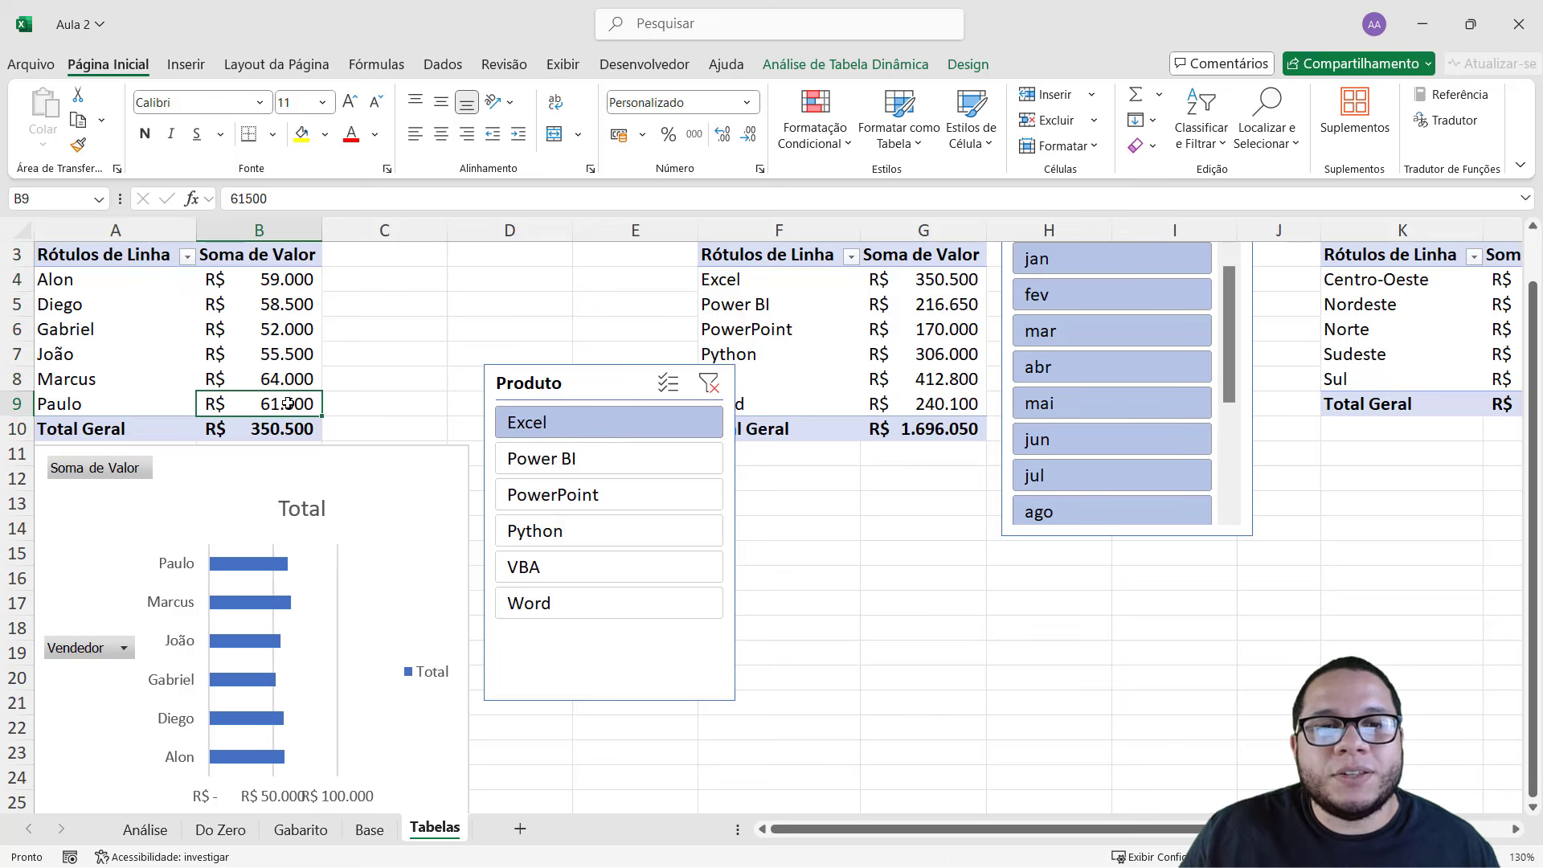
pyautogui.click(575, 463)
pyautogui.moveTo(121, 254); pyautogui.dragTo(291, 427)
pyautogui.click(290, 427)
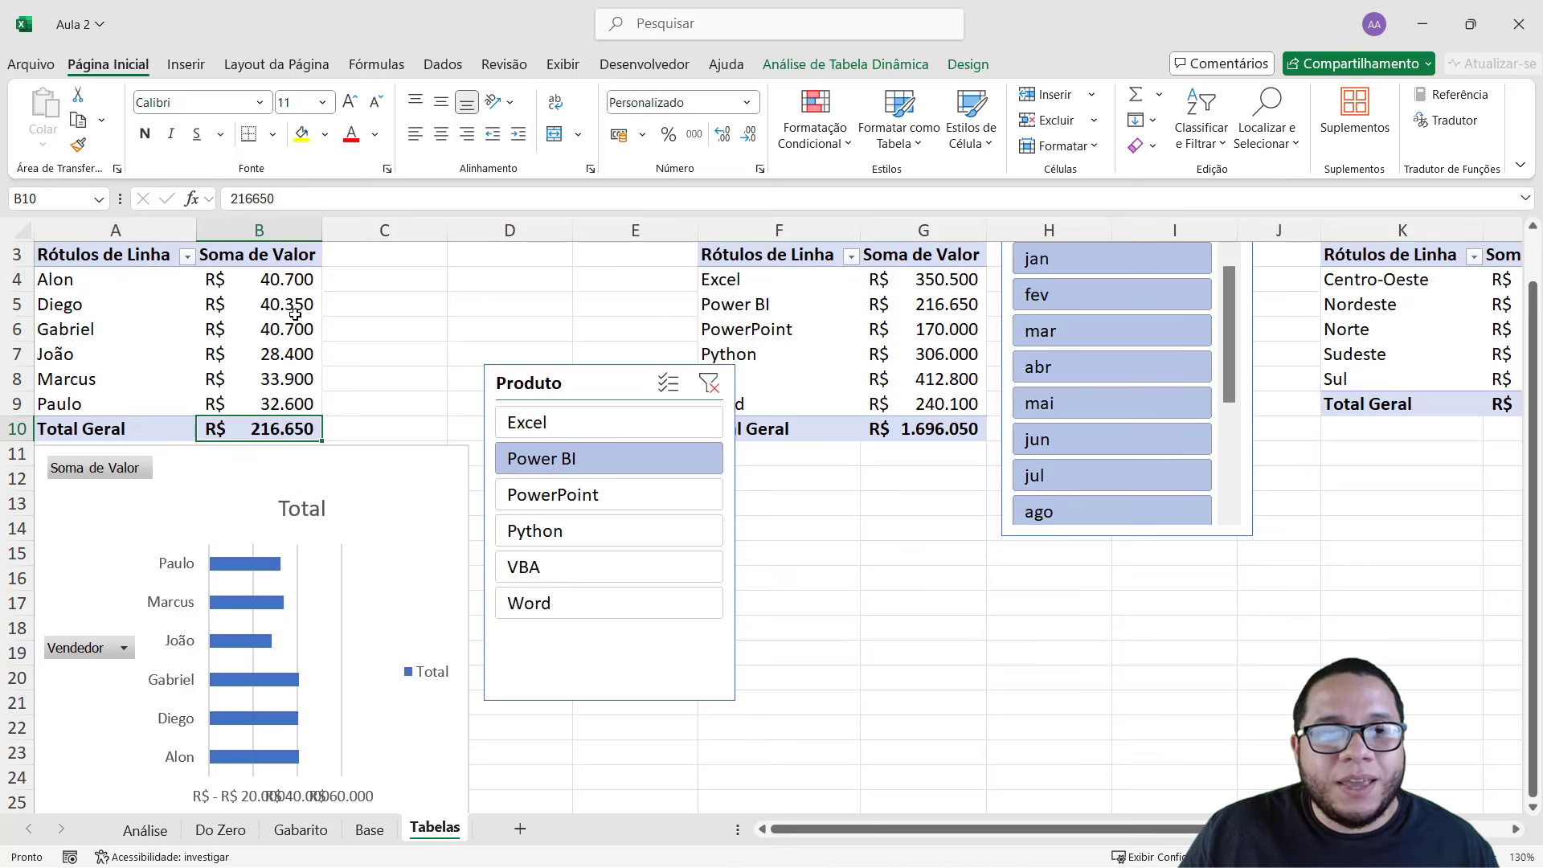
pyautogui.moveTo(124, 249)
pyautogui.mouseDown()
pyautogui.moveTo(314, 338)
pyautogui.moveTo(315, 434)
pyautogui.mouseUp()
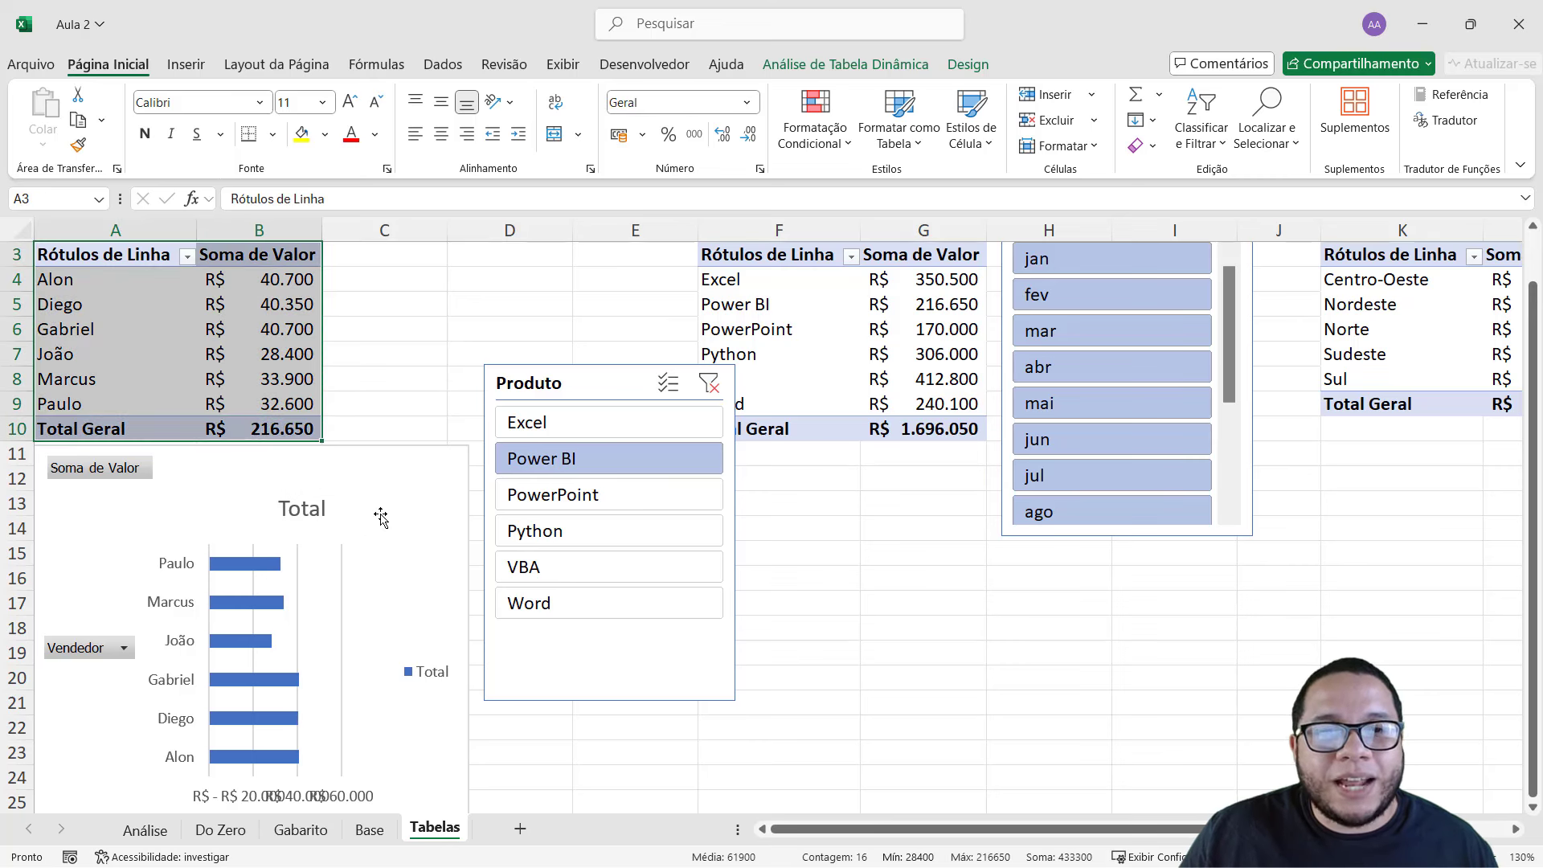
pyautogui.click(834, 553)
# - Filter through PowerPoint and Python to VBA, then move the seller chart upward
pyautogui.click(585, 496)
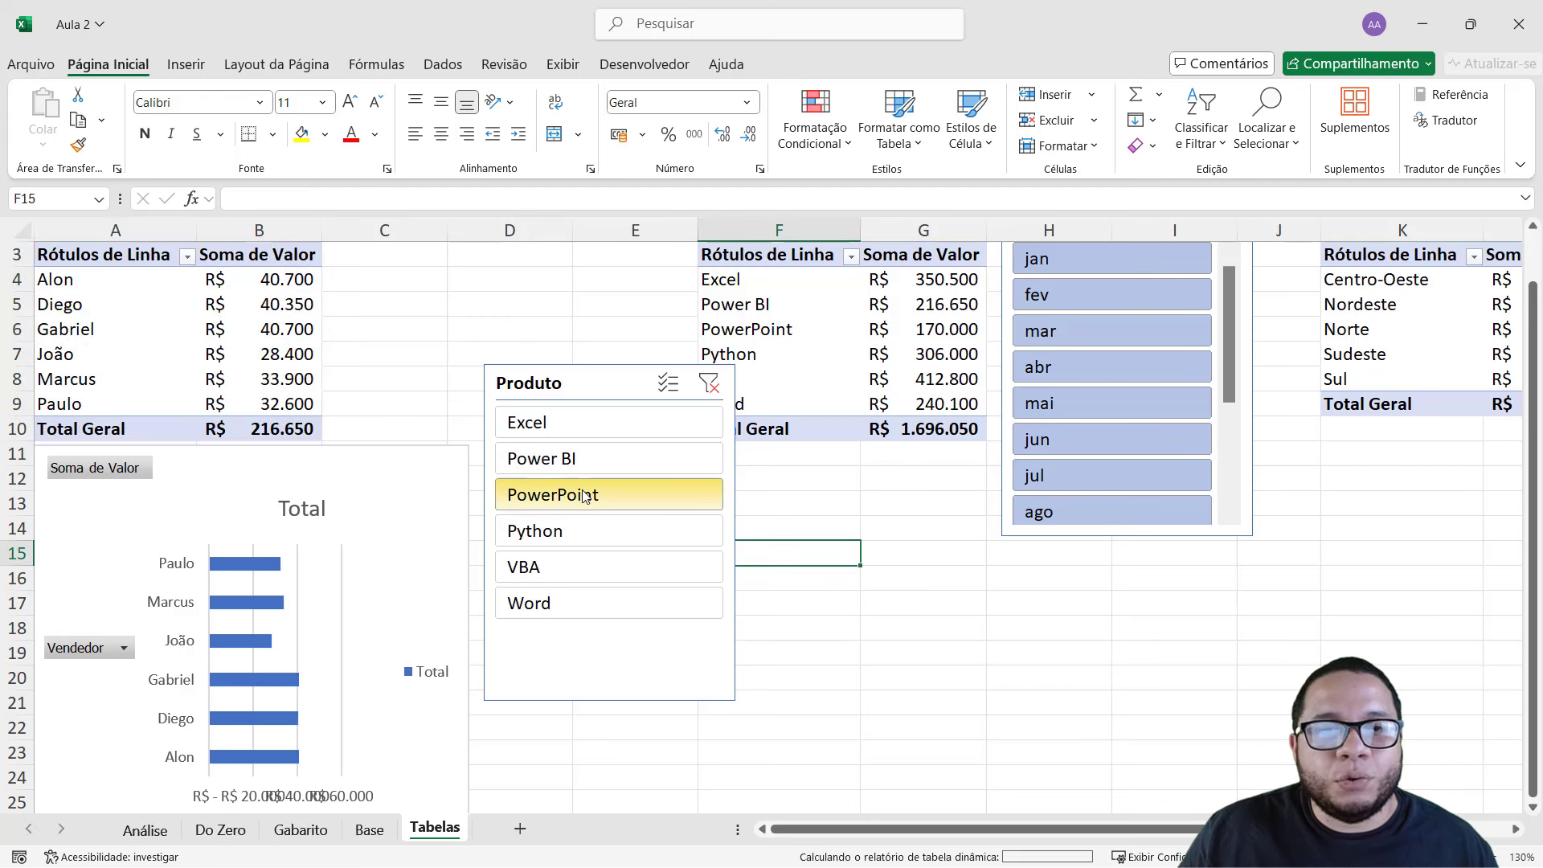
pyautogui.click(587, 527)
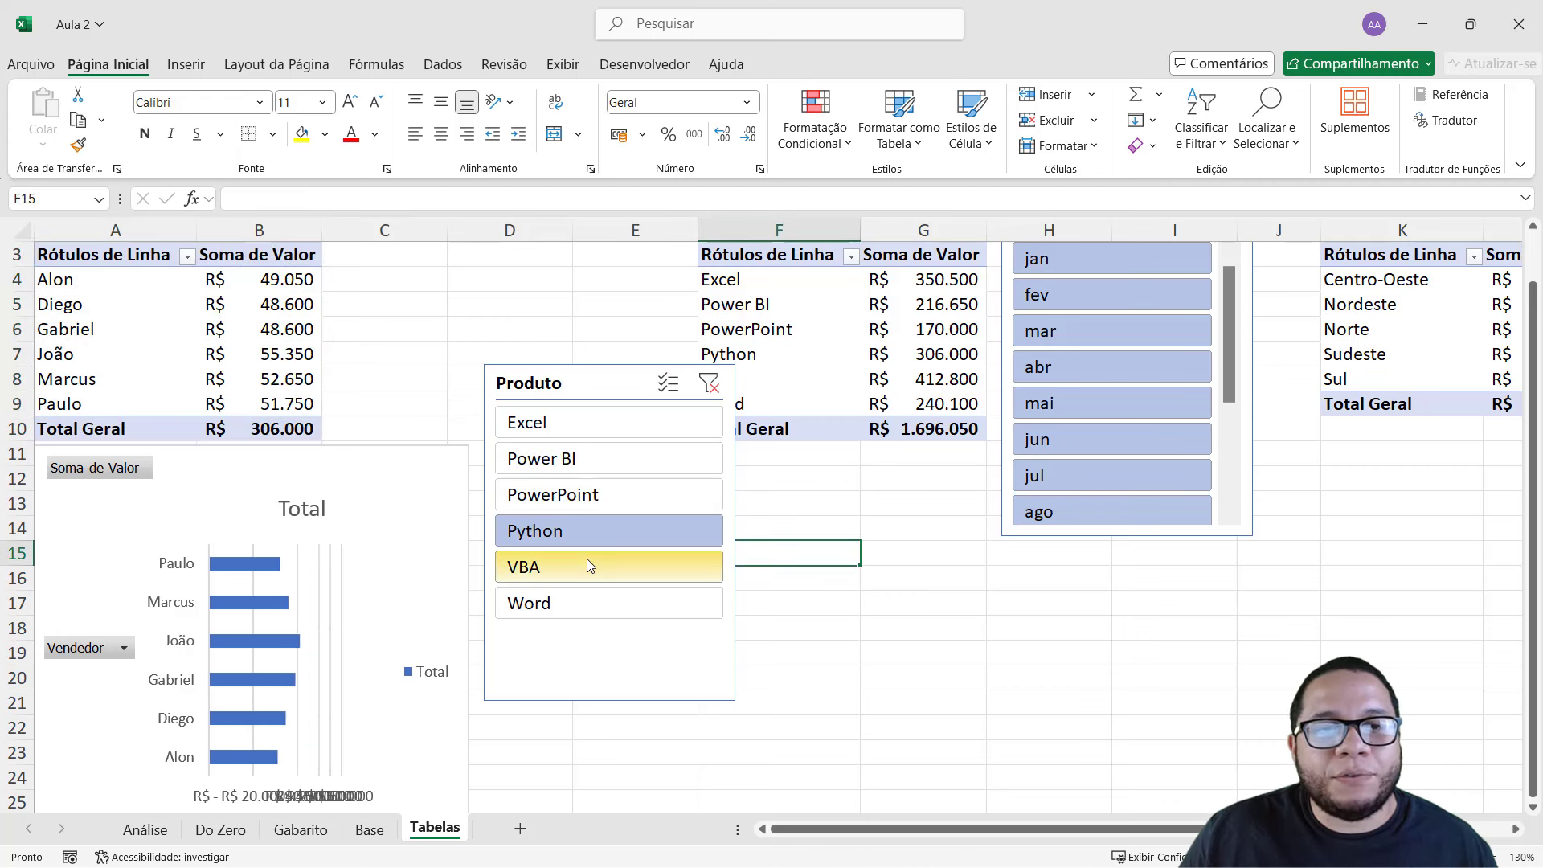
pyautogui.click(587, 561)
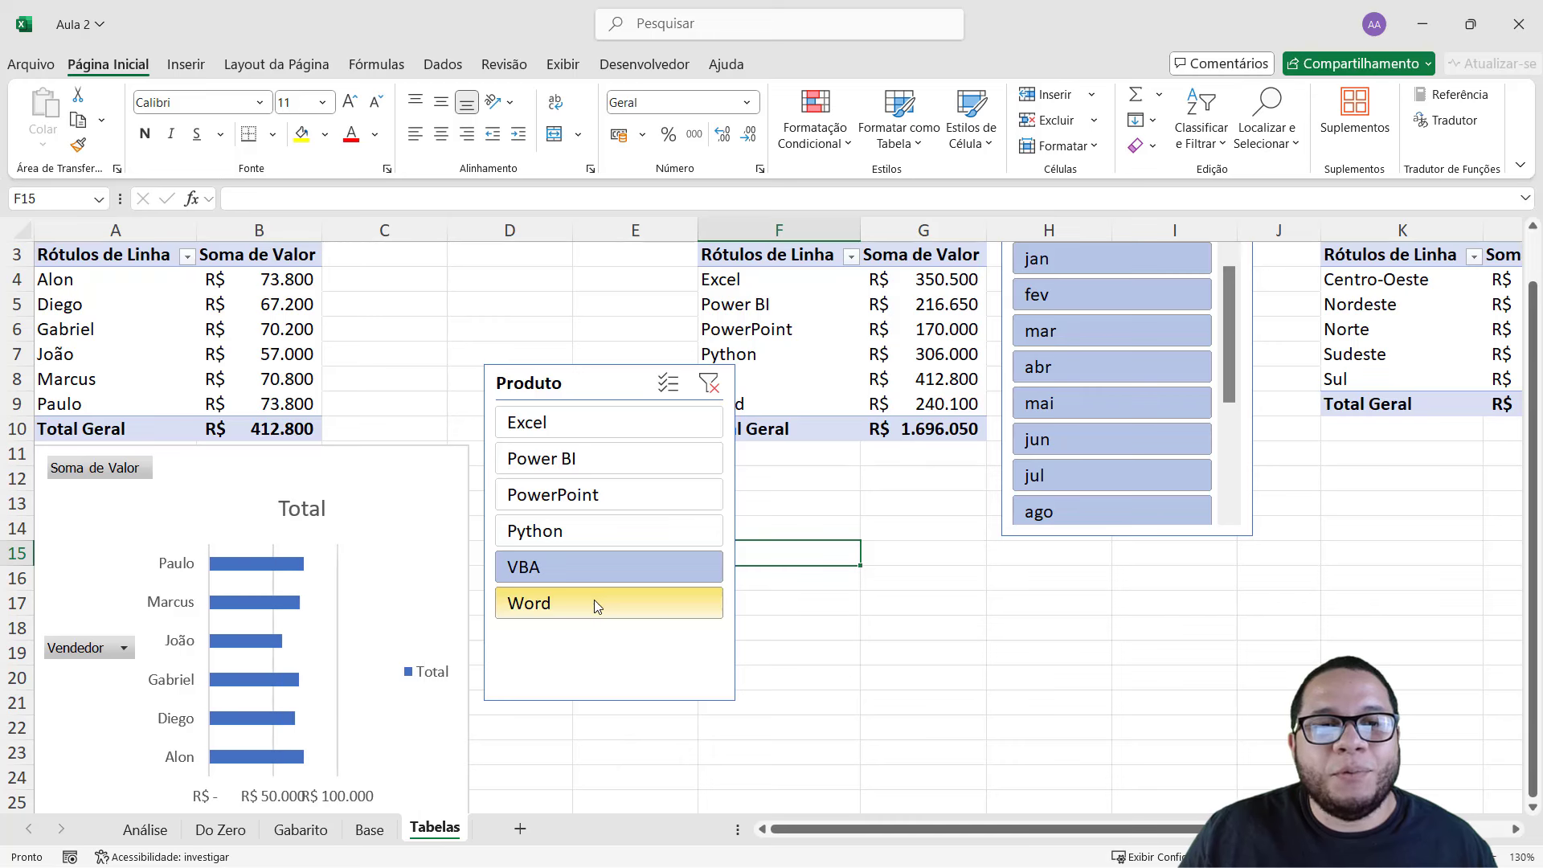
pyautogui.click(207, 466)
pyautogui.moveTo(203, 457); pyautogui.dragTo(184, 285)
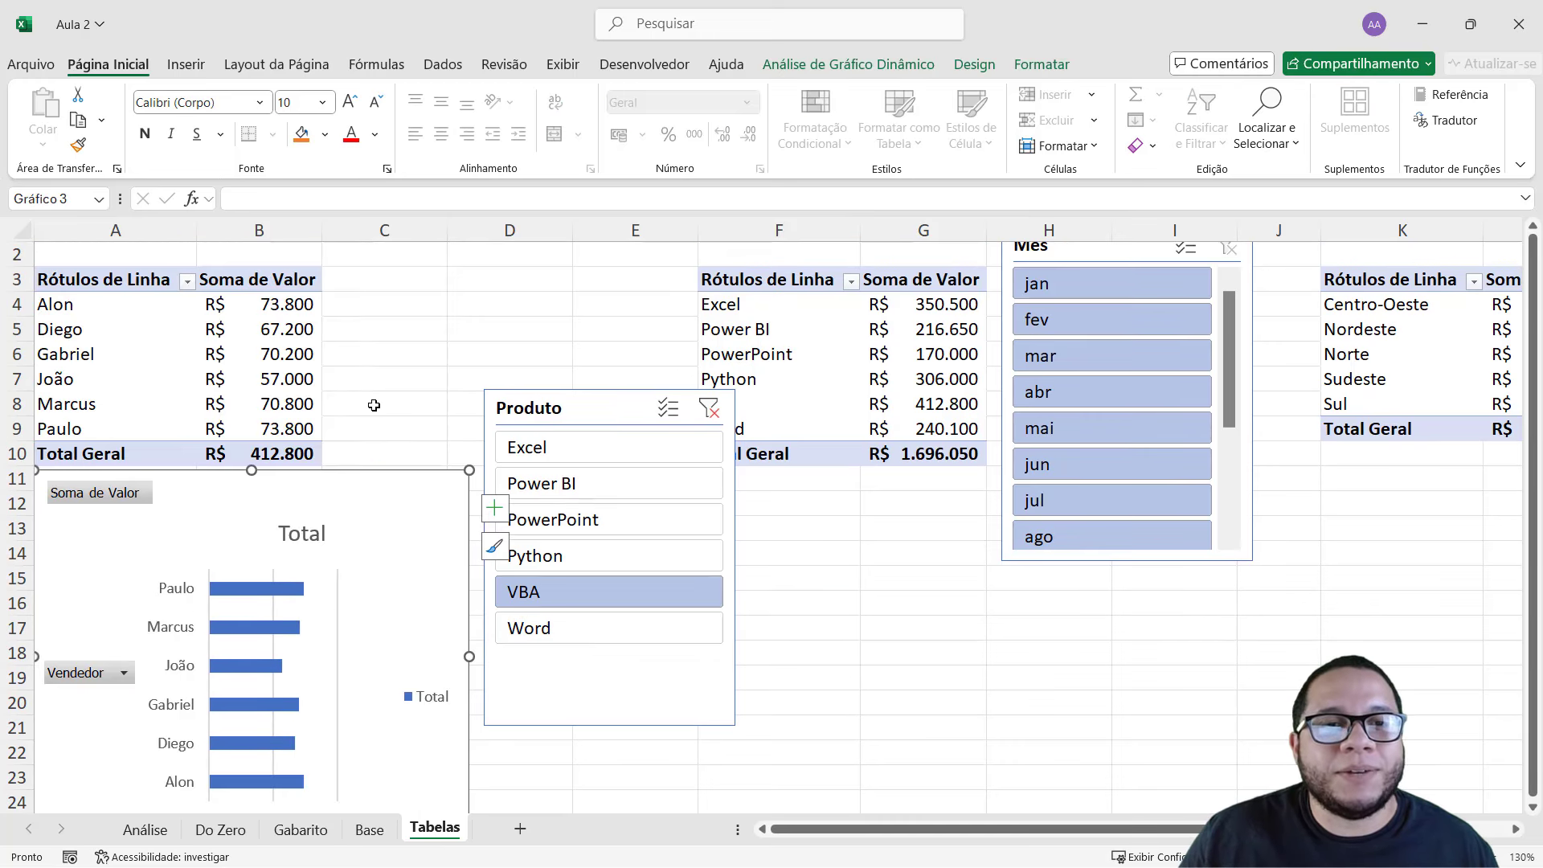
# - Move the chart and Produto slicer up, delete the Total legend, and hide all field buttons
pyautogui.moveTo(364, 485); pyautogui.dragTo(336, 277)
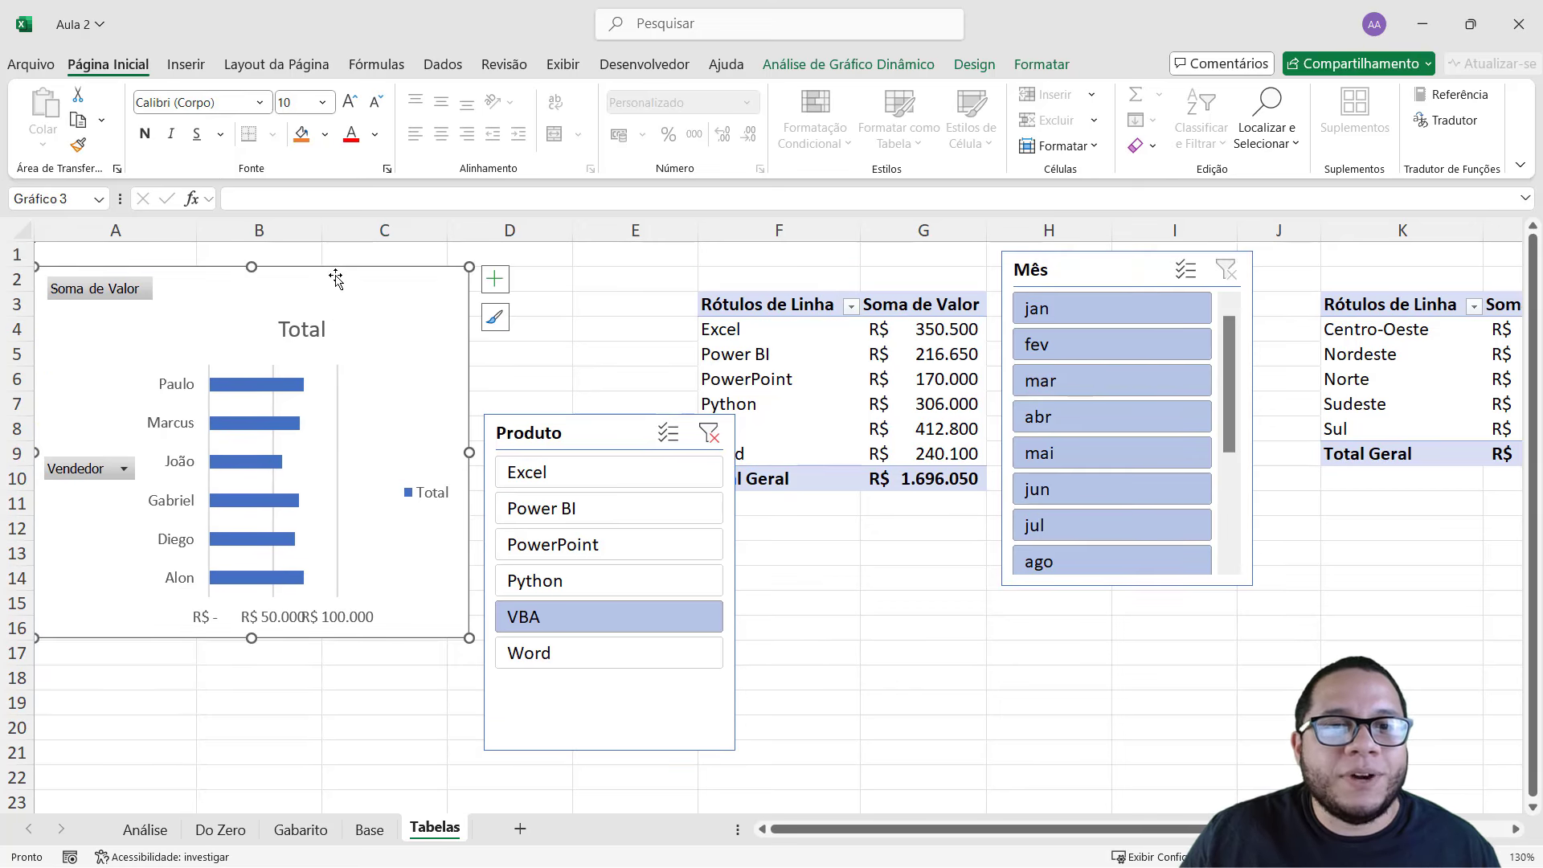
pyautogui.moveTo(561, 420); pyautogui.dragTo(553, 297)
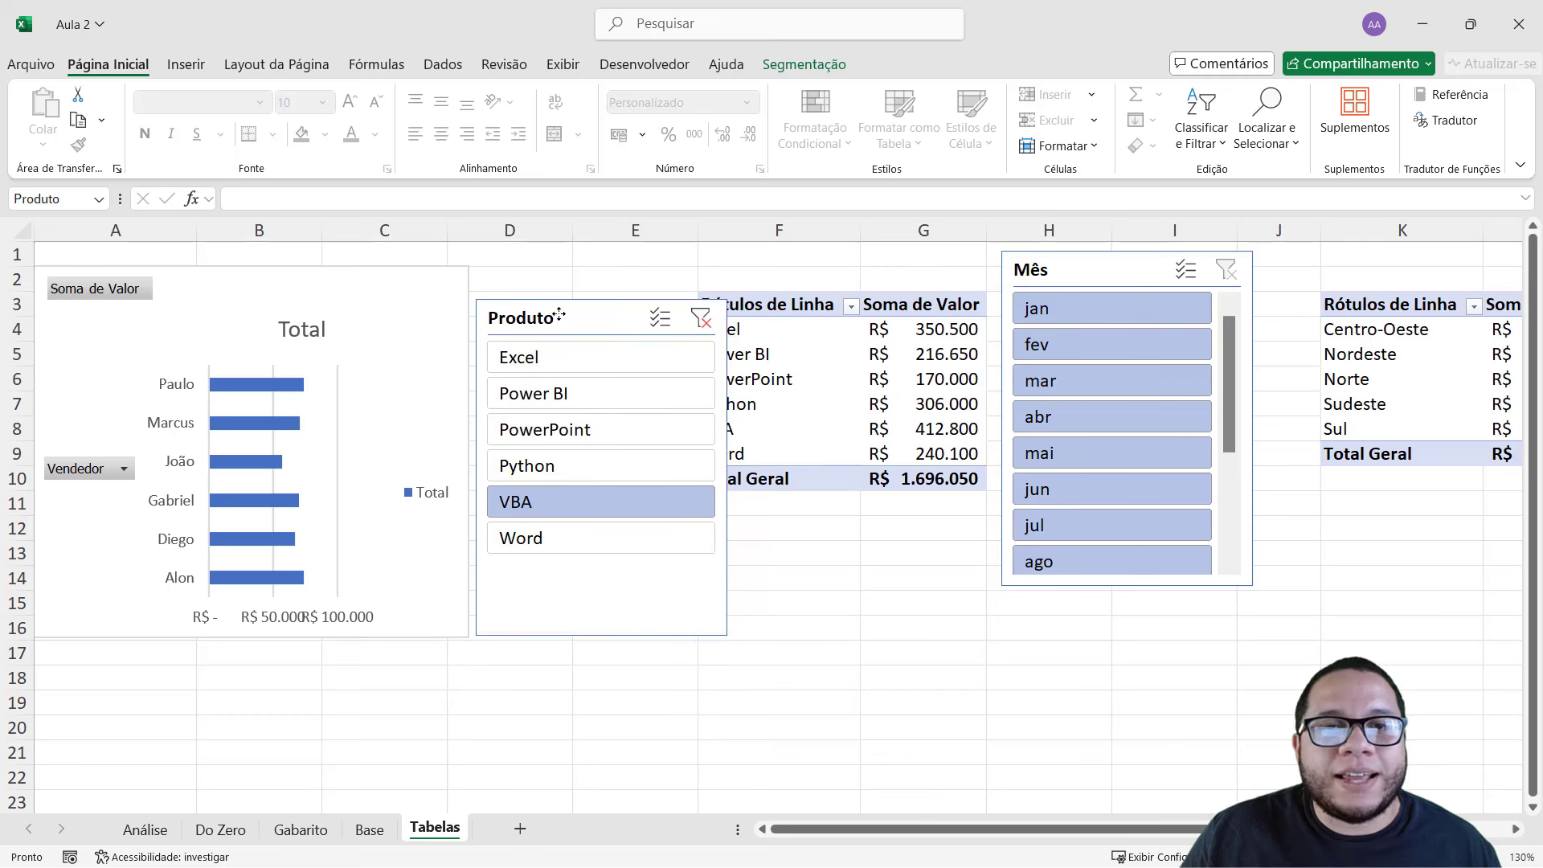
pyautogui.click(436, 511)
pyautogui.press('Delete')
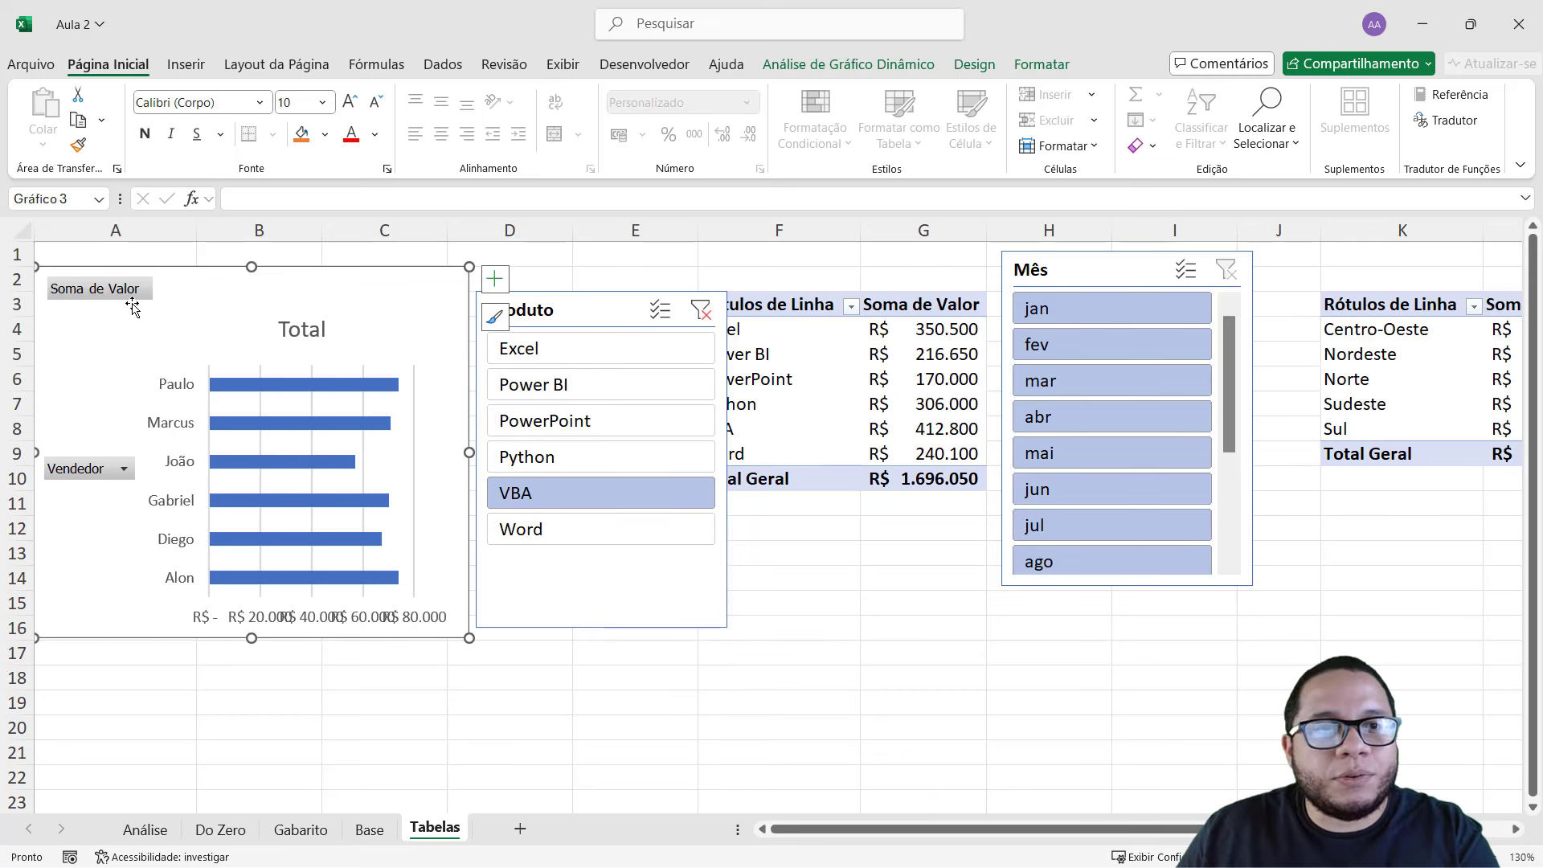
pyautogui.rightClick(133, 306)
pyautogui.click(174, 511)
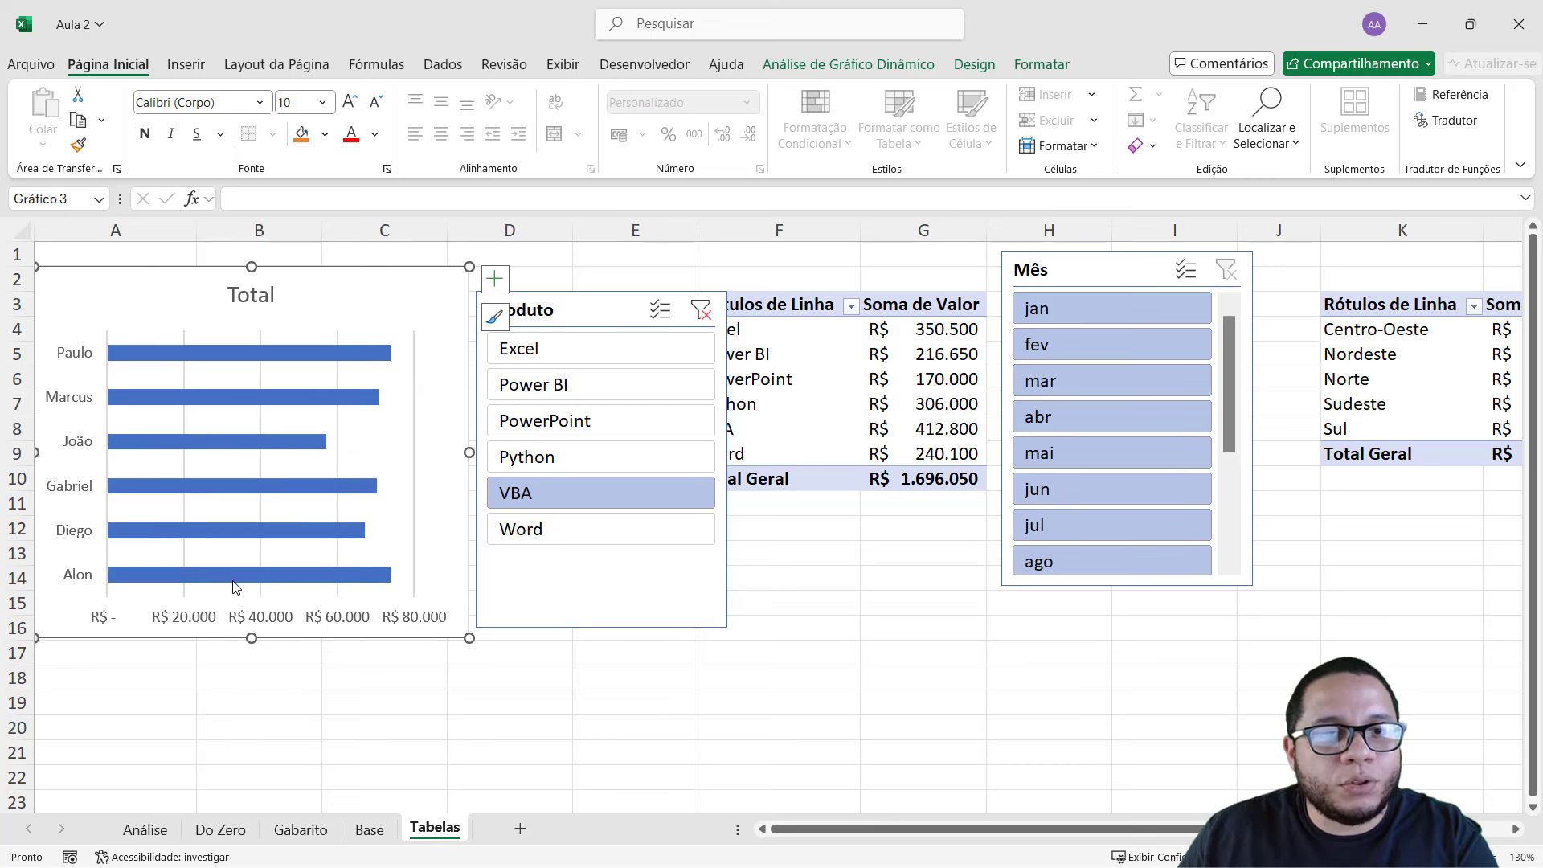
# - Delete the chart's Total title and its vertical gridlines
pyautogui.click(251, 292)
pyautogui.press('Delete')
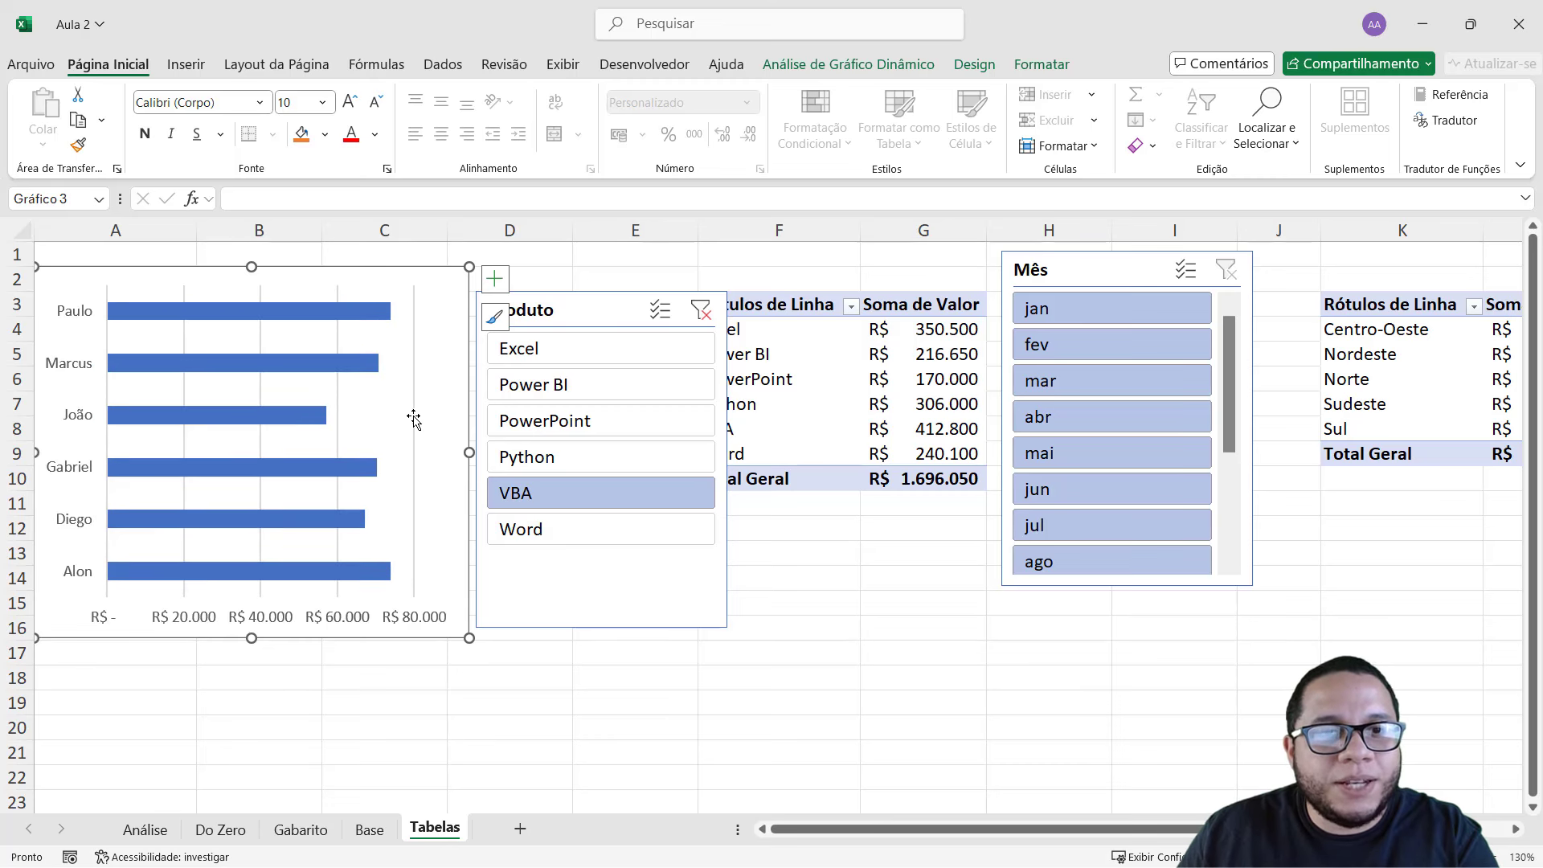
pyautogui.click(413, 422)
pyautogui.press('Delete')
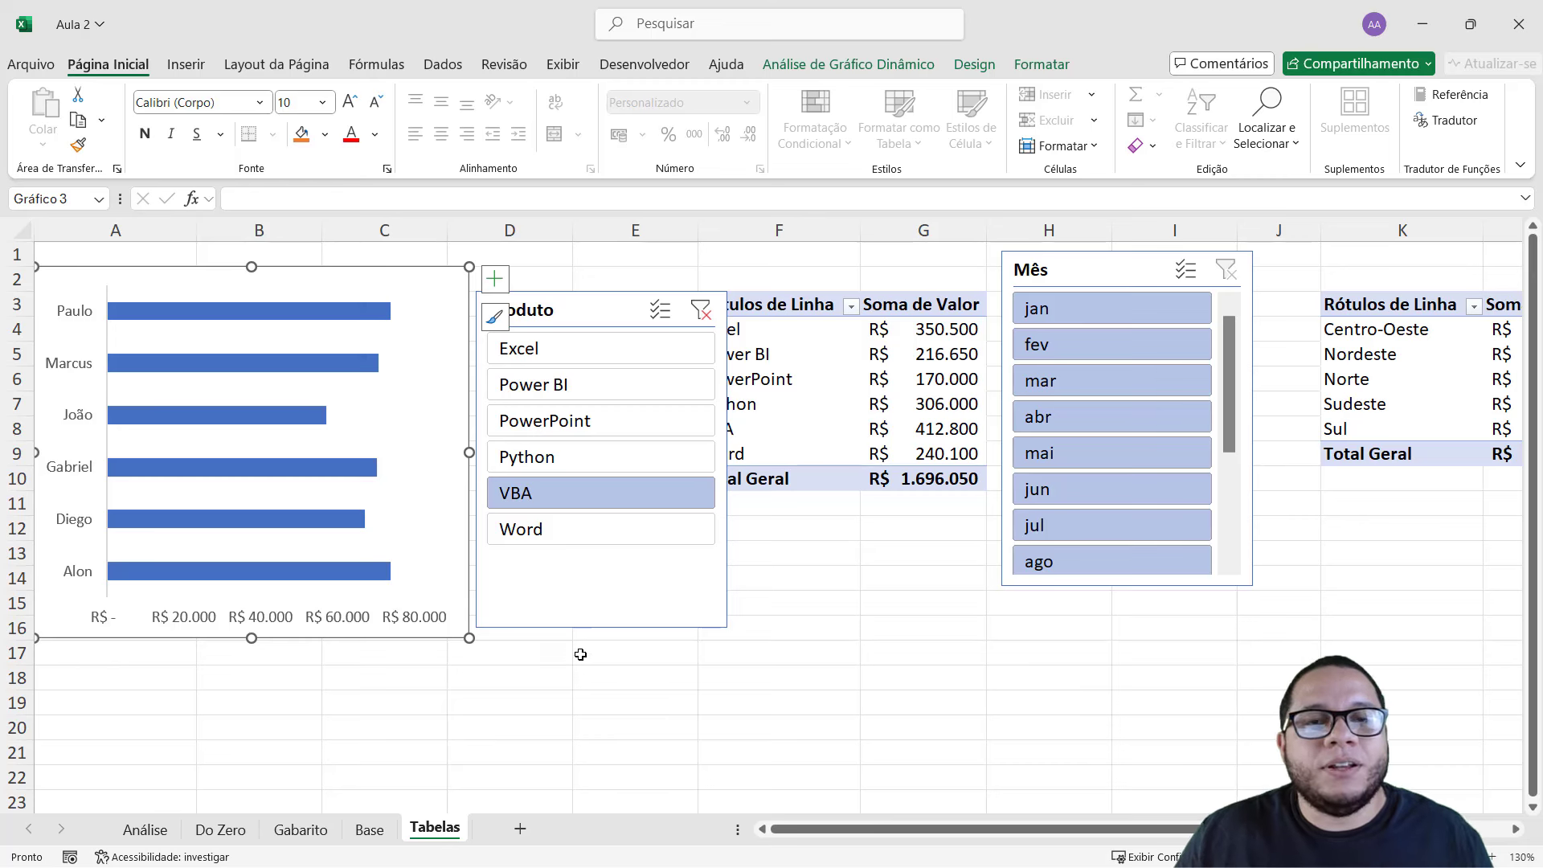
pyautogui.click(579, 648)
# - Narrow the Produto slicer, place it beside the chart, and widen the chart to meet it
pyautogui.click(443, 631)
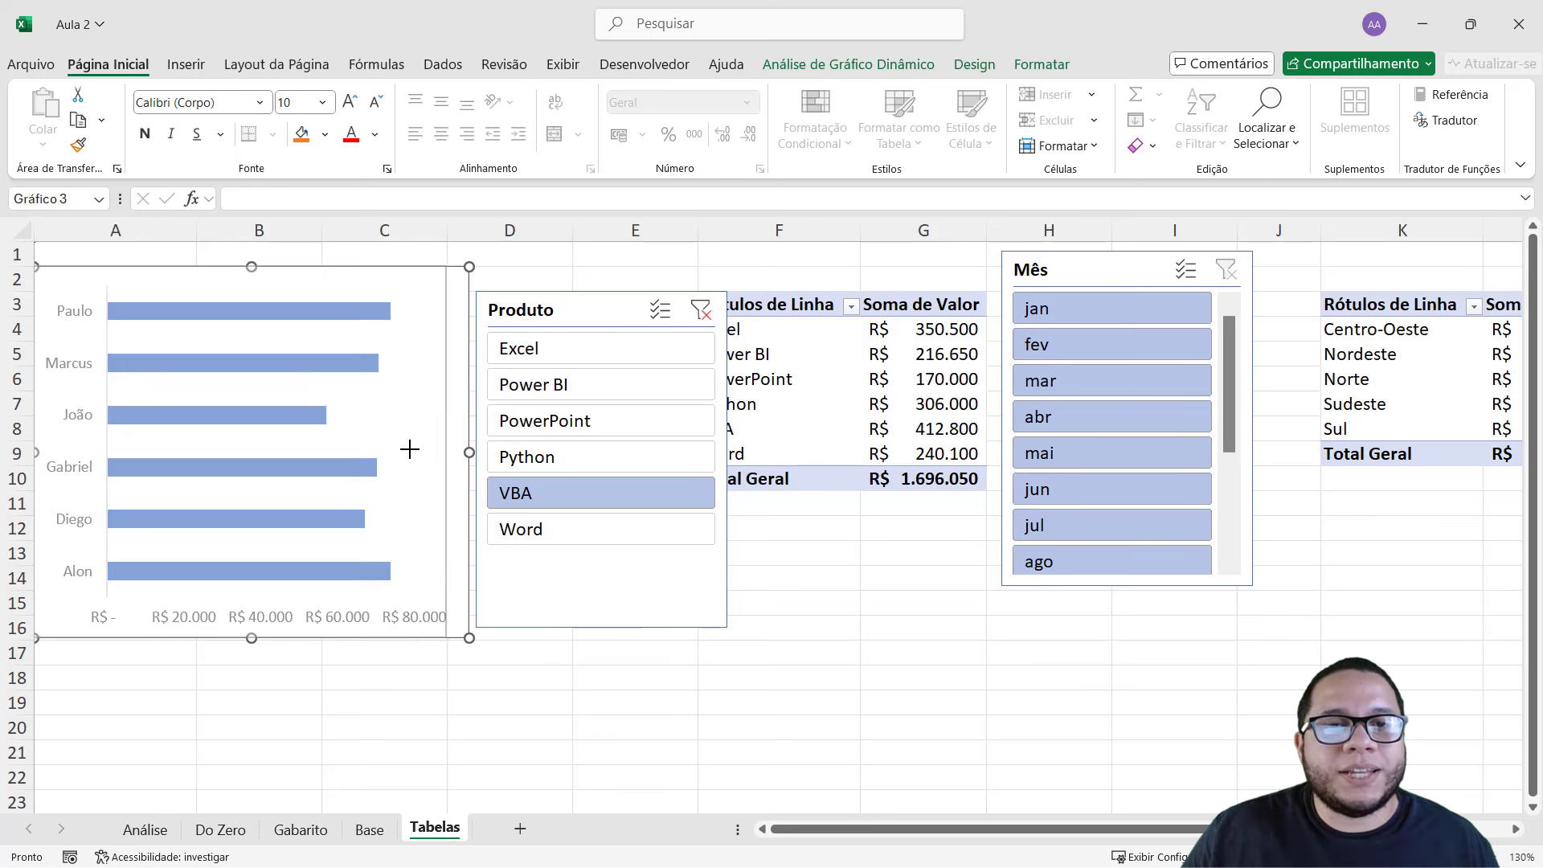
pyautogui.moveTo(468, 458); pyautogui.dragTo(396, 458)
pyautogui.click(706, 604)
pyautogui.moveTo(706, 604); pyautogui.dragTo(648, 577)
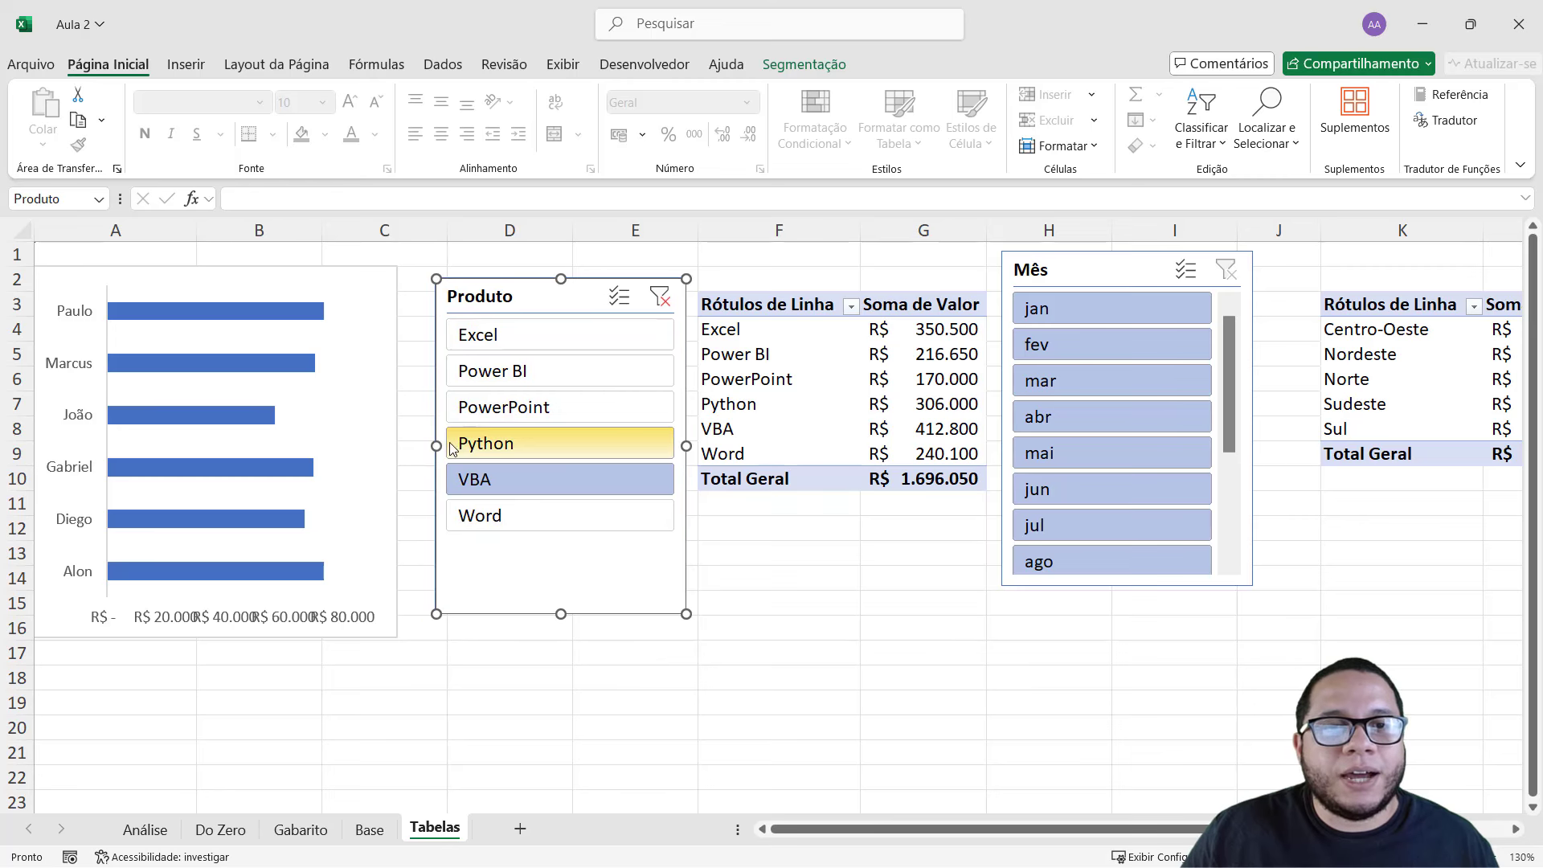
pyautogui.moveTo(437, 446); pyautogui.dragTo(498, 446)
pyautogui.click(381, 524)
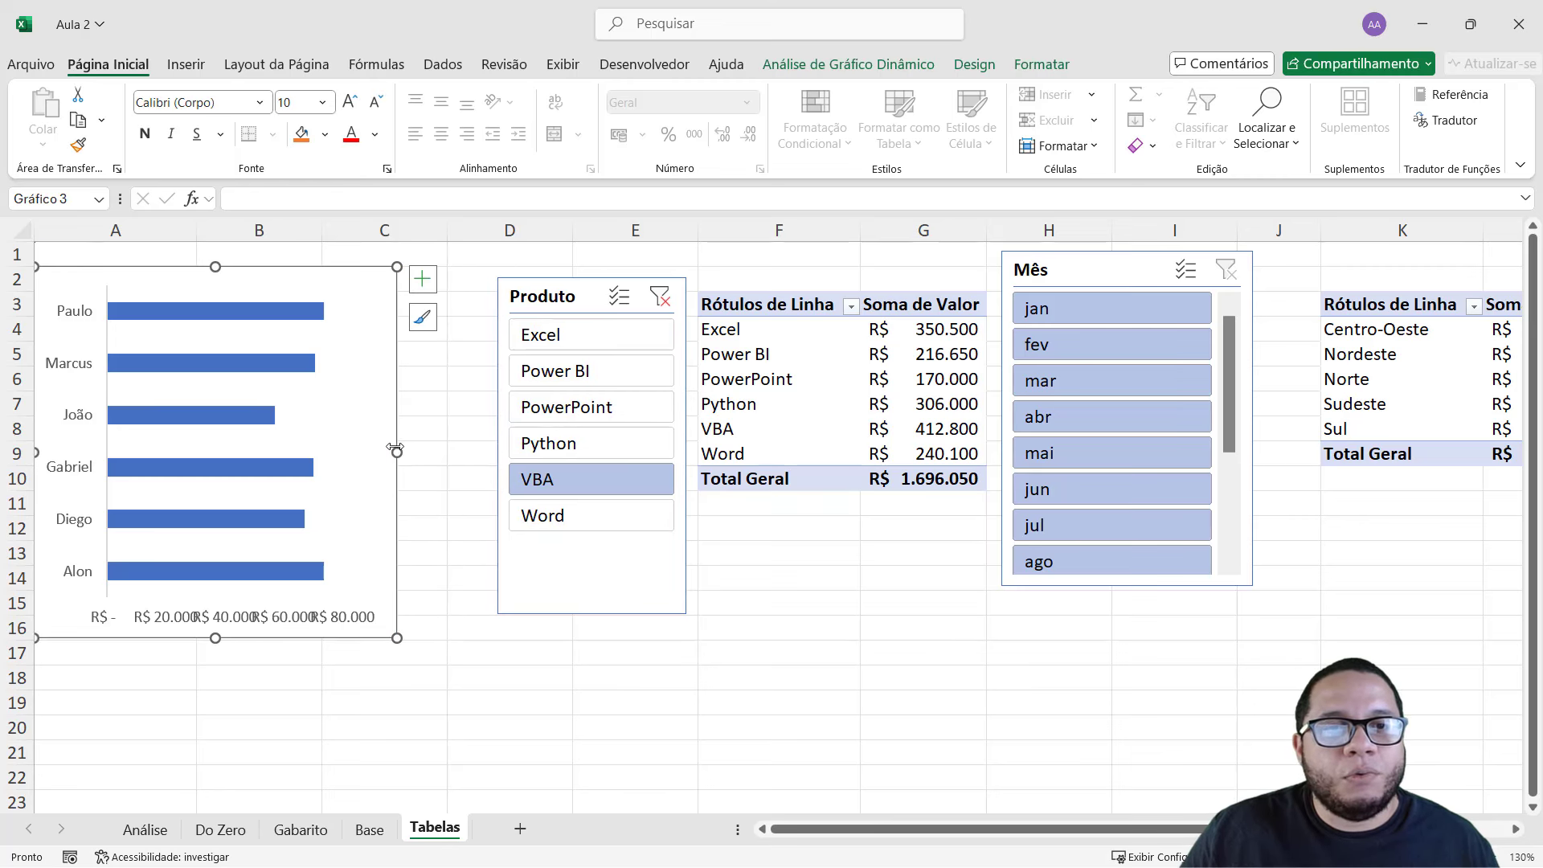
pyautogui.moveTo(396, 452); pyautogui.dragTo(492, 452)
pyautogui.click(635, 628)
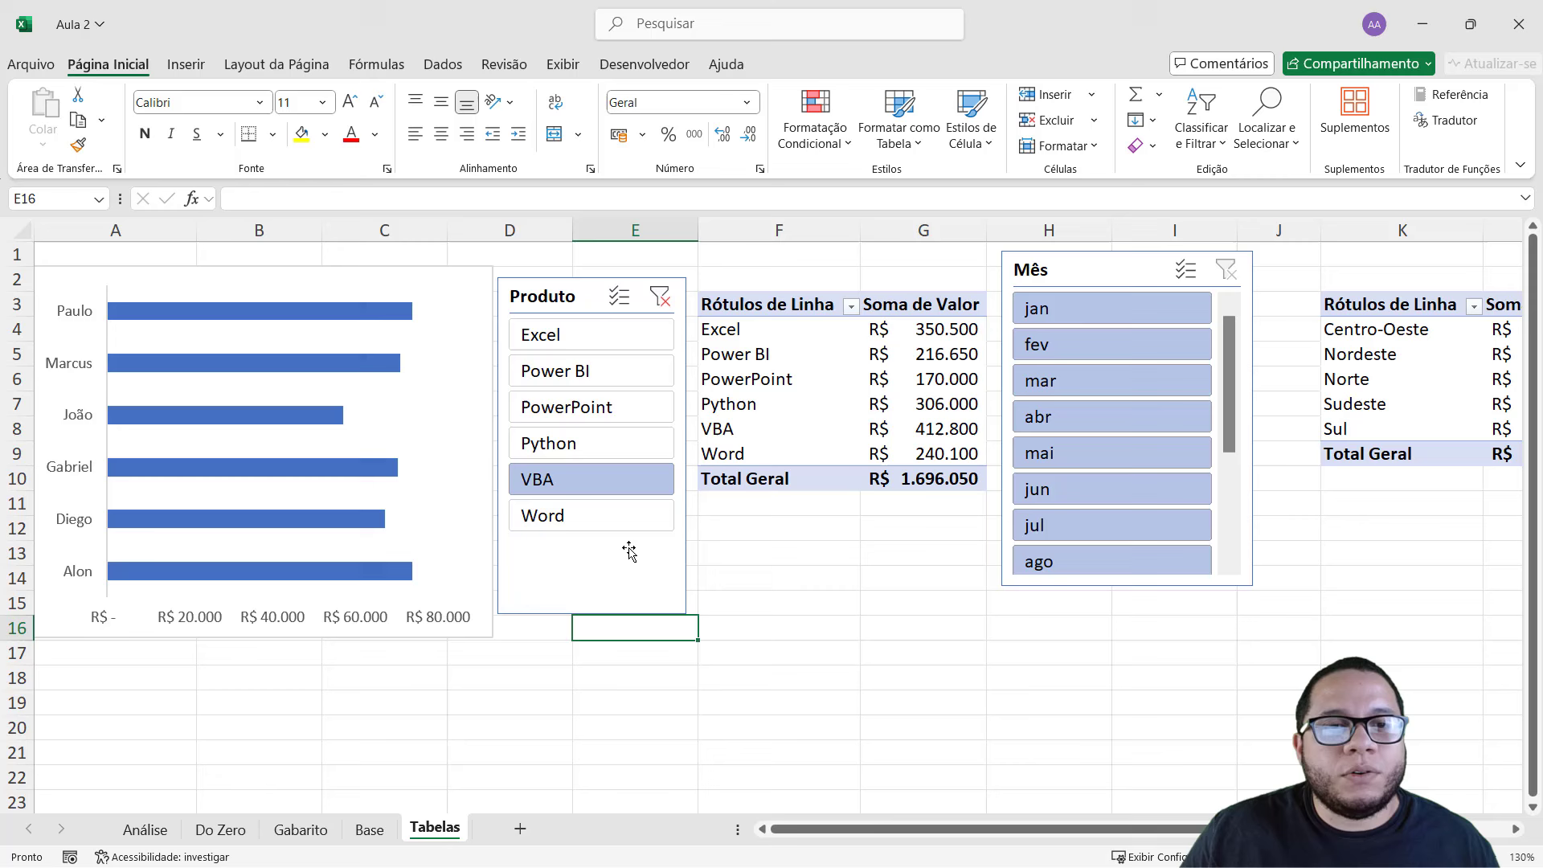
# - Cycle the Produto slicer through Excel, Power BI, PowerPoint and Python on the seller chart
pyautogui.click(581, 336)
pyautogui.click(581, 372)
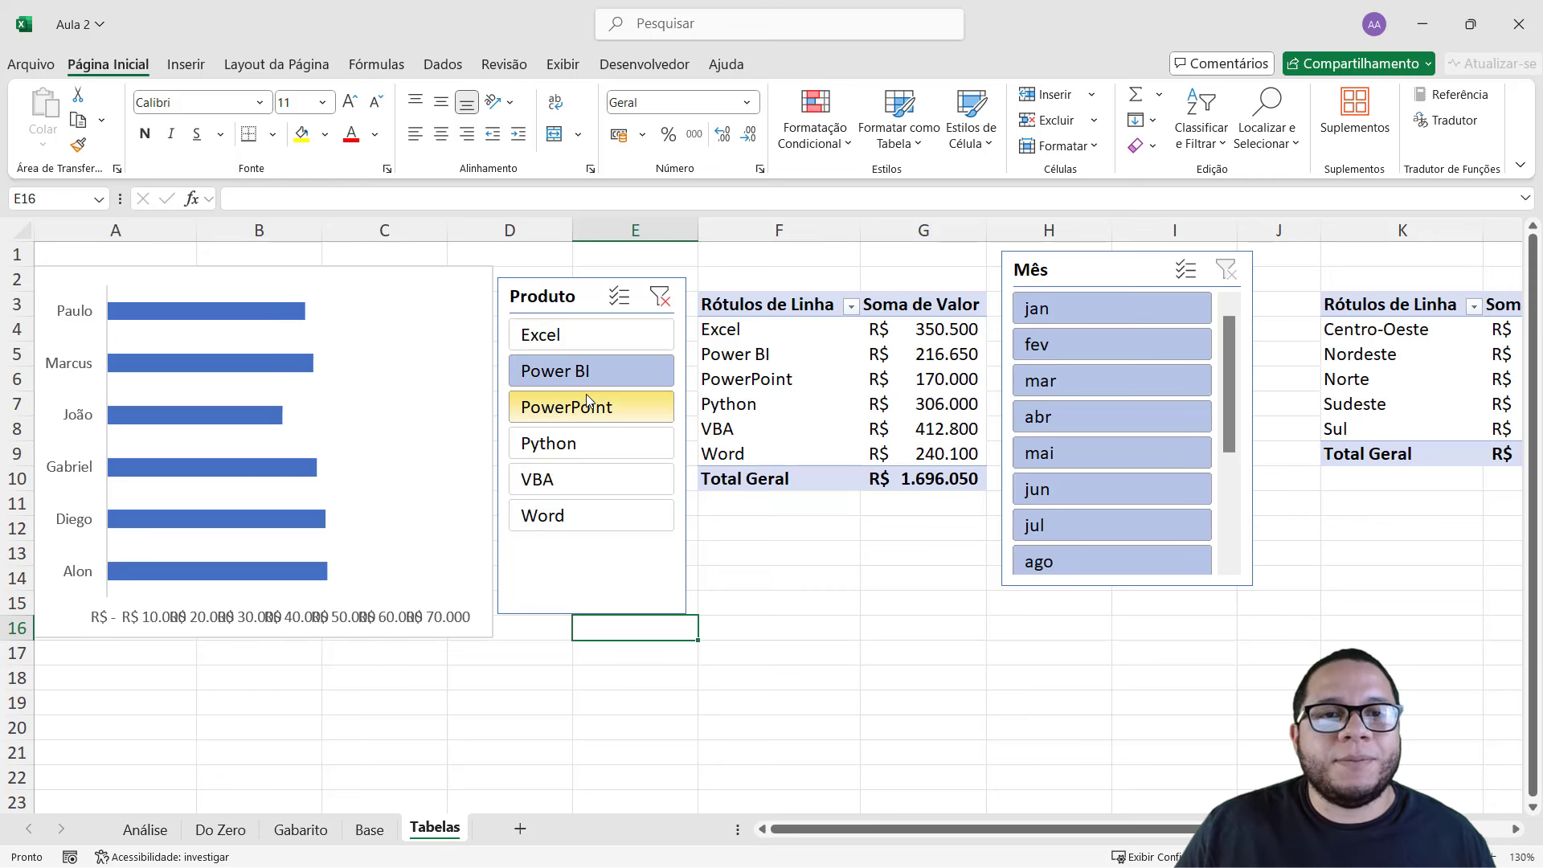
pyautogui.click(596, 411)
pyautogui.click(601, 444)
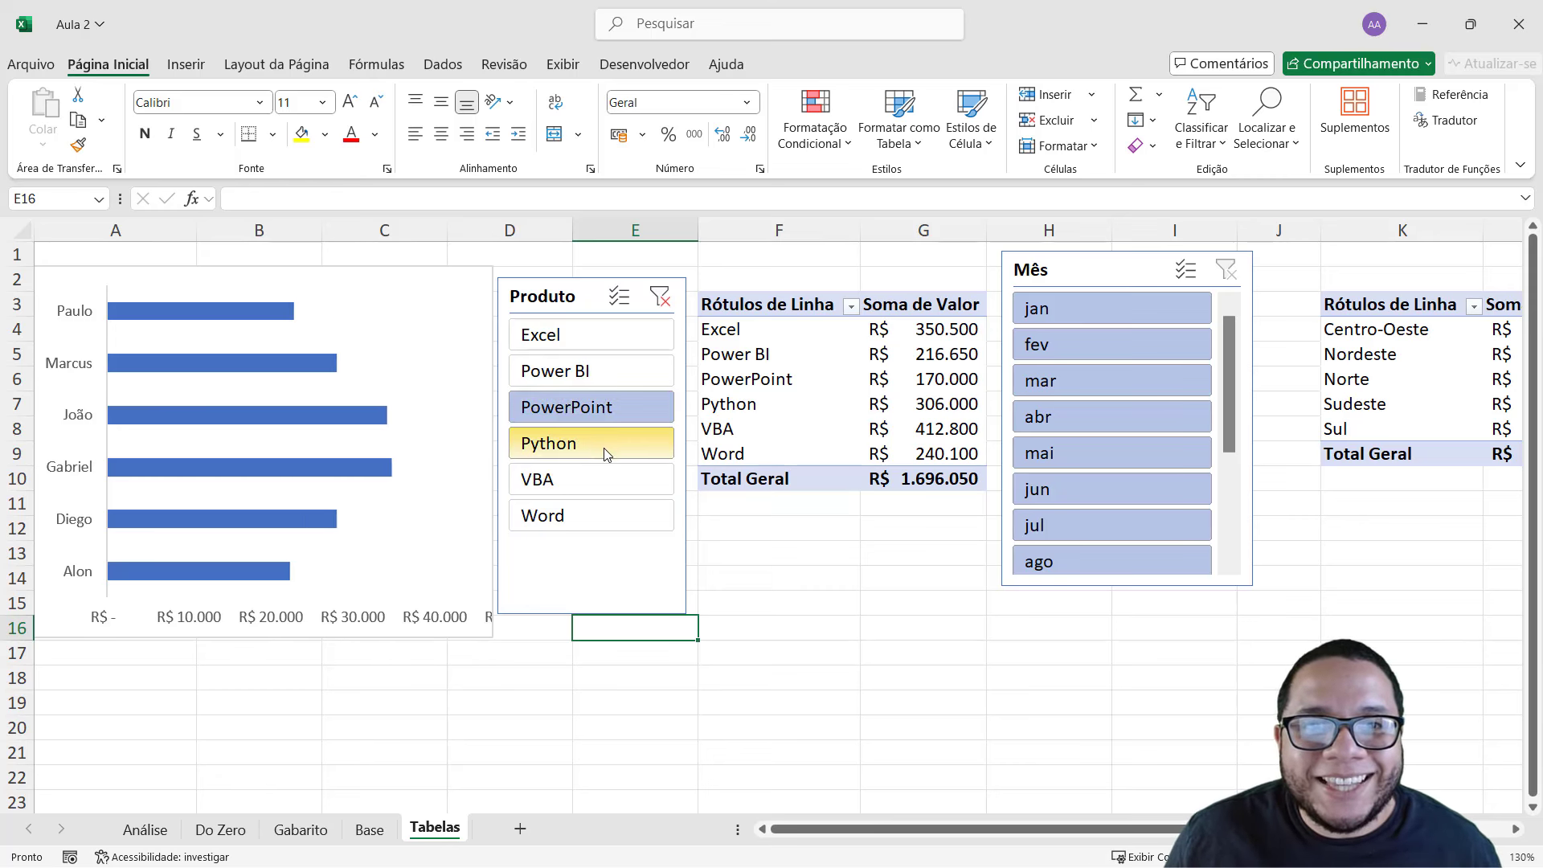
pyautogui.keyDown('ctrl'); pyautogui.click(603, 483); pyautogui.keyUp('ctrl')
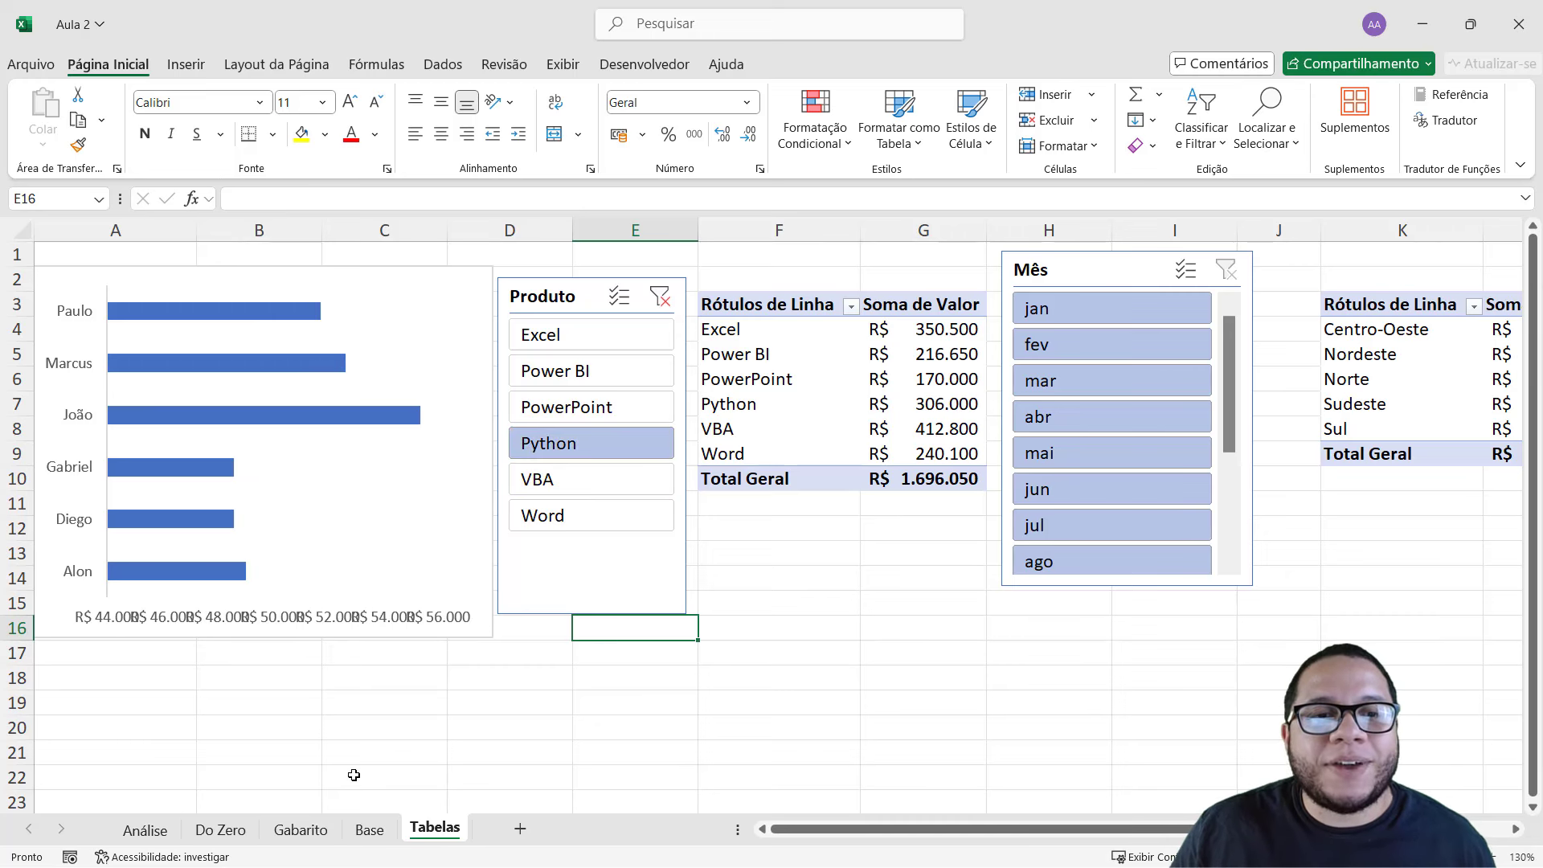
# - On the Gabarito dashboard, filter the Meta vs Receita chart by year, ending on 2021
pyautogui.click(302, 830)
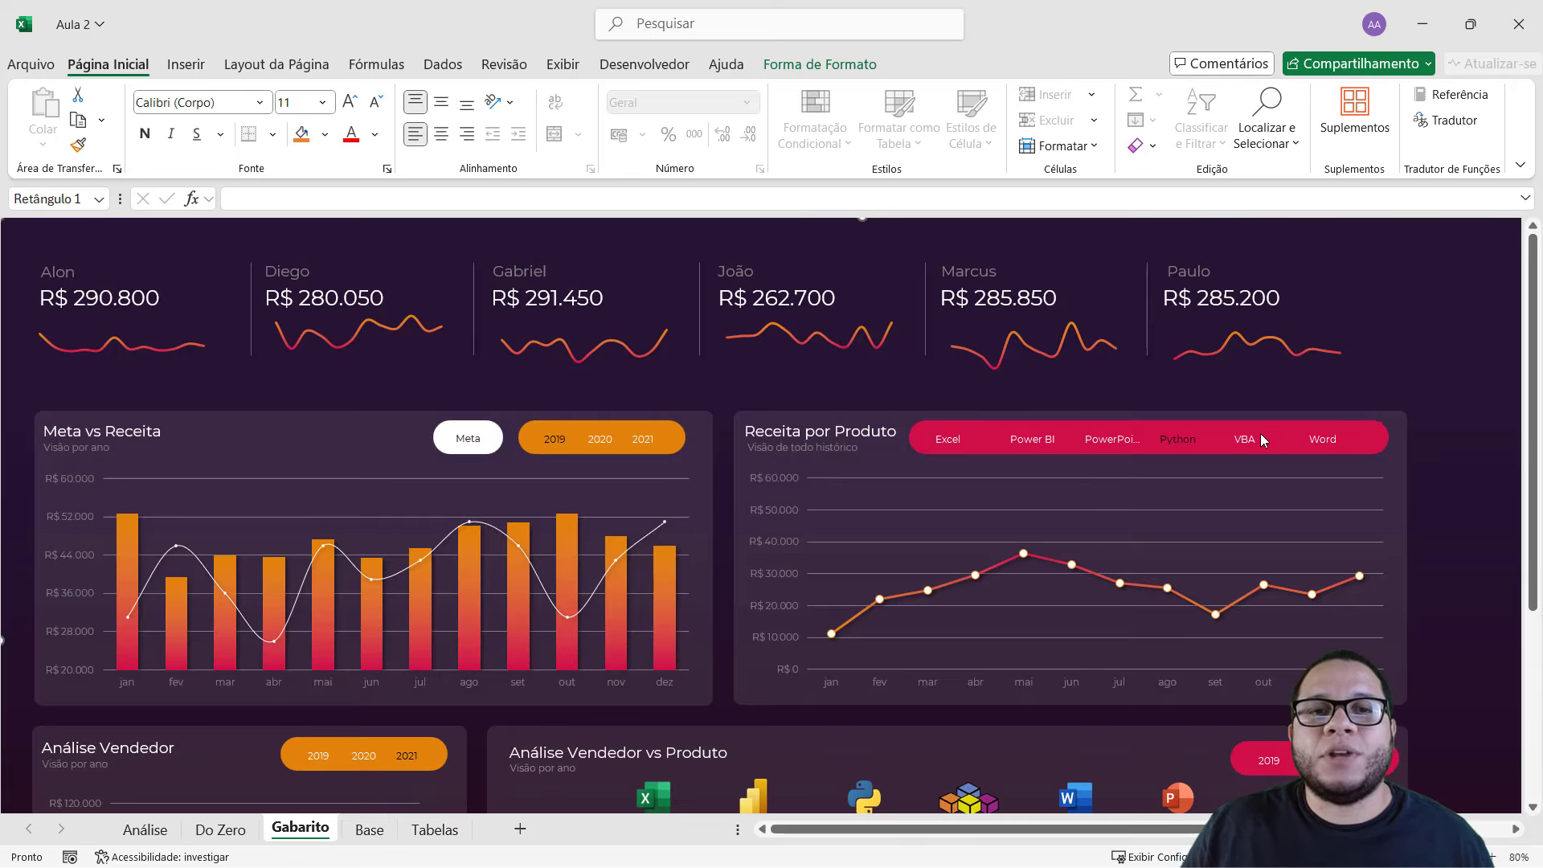
pyautogui.click(606, 442)
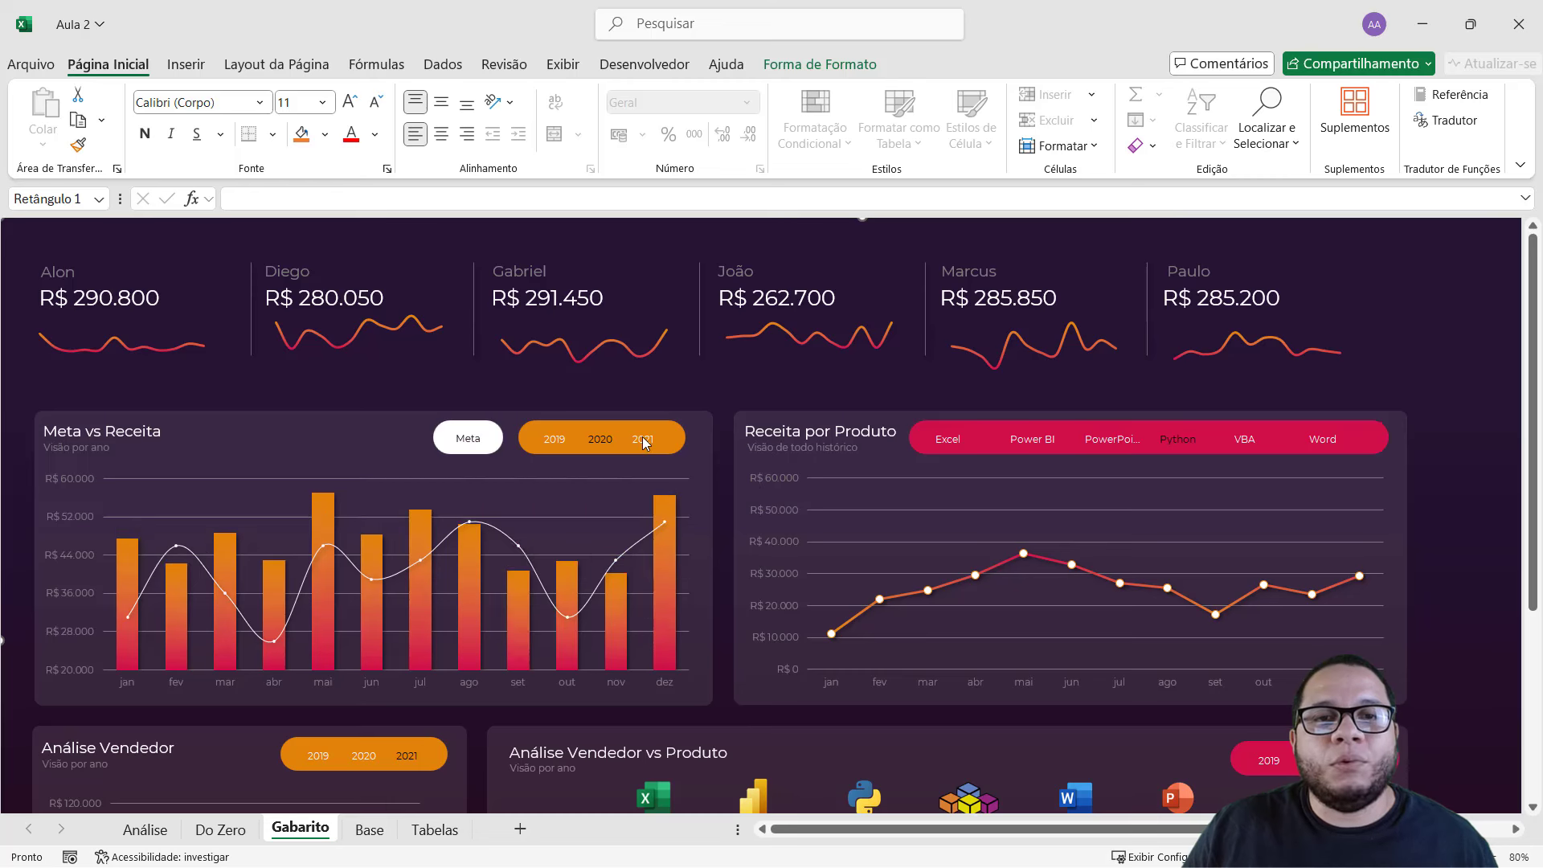
pyautogui.click(643, 437)
pyautogui.click(556, 439)
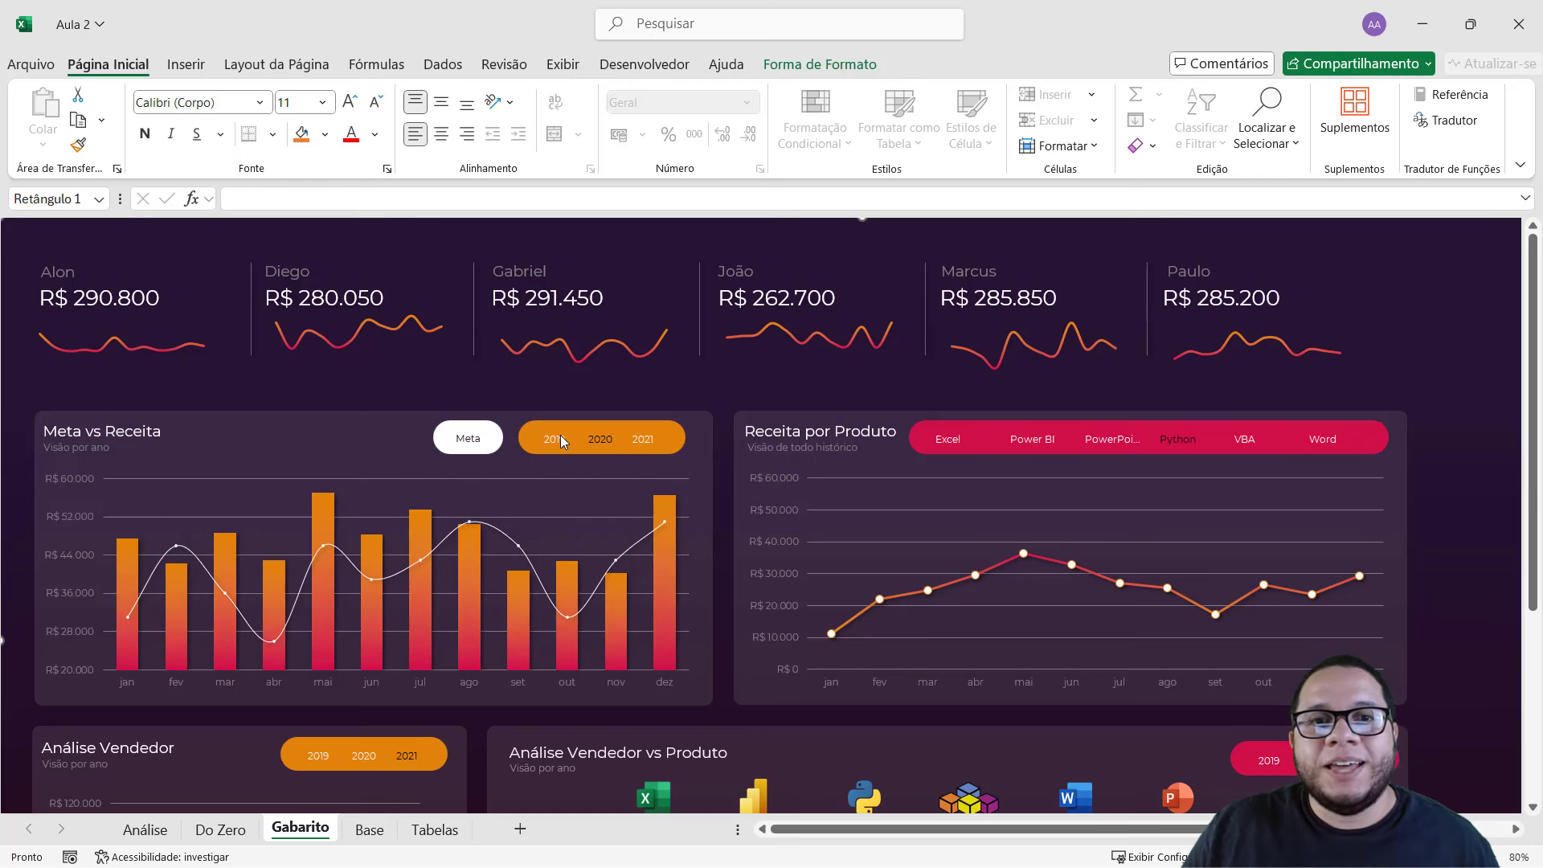
pyautogui.click(597, 441)
pyautogui.click(643, 440)
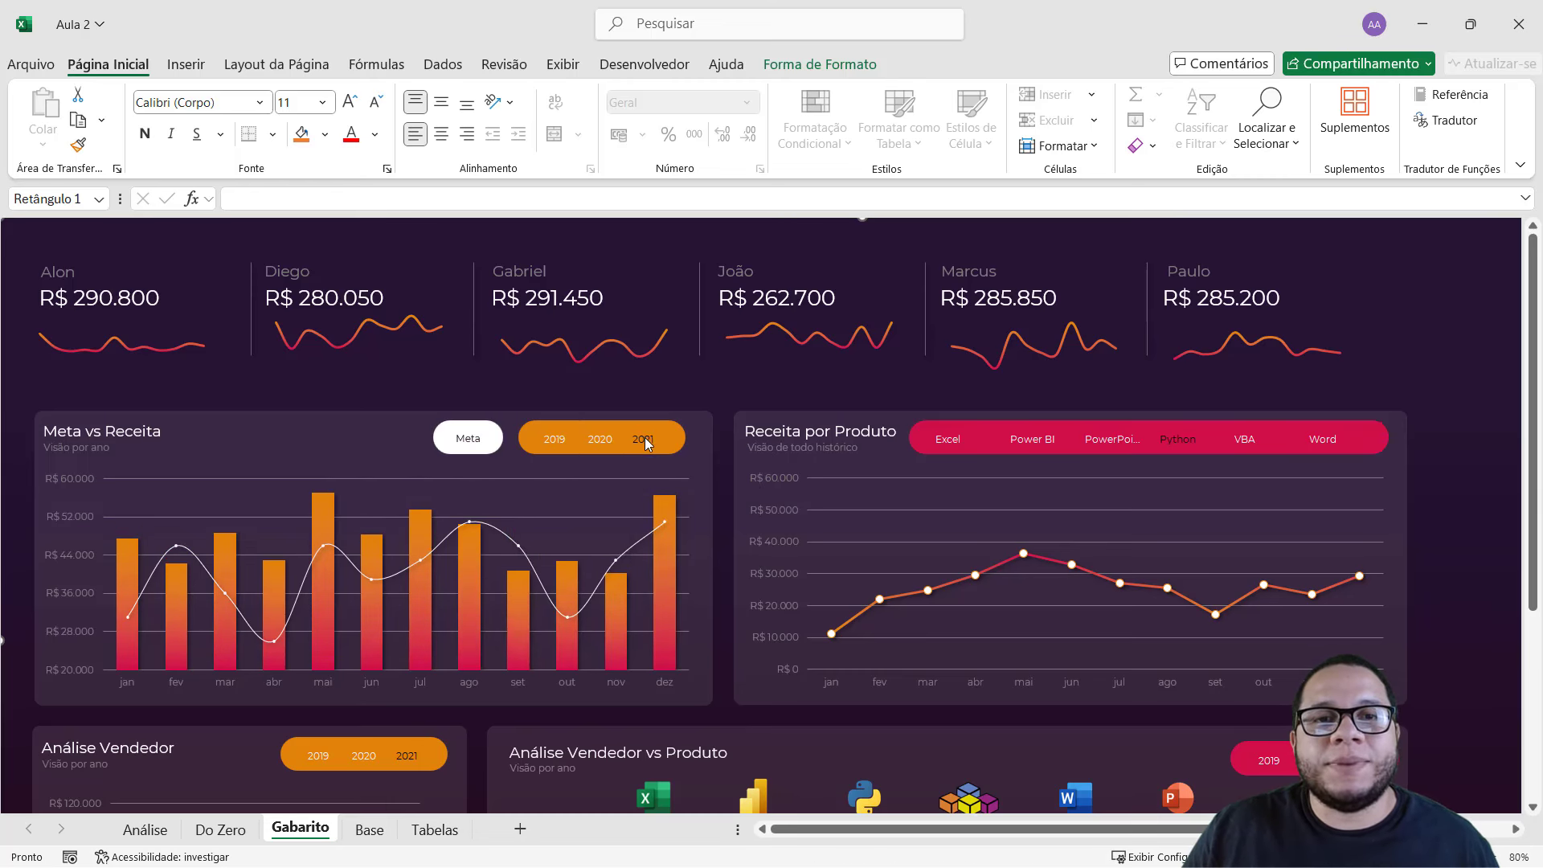
# - Back on Tabelas, try VBA, Word, PowerPoint and Power BI in the seller chart's slicer
pyautogui.click(429, 829)
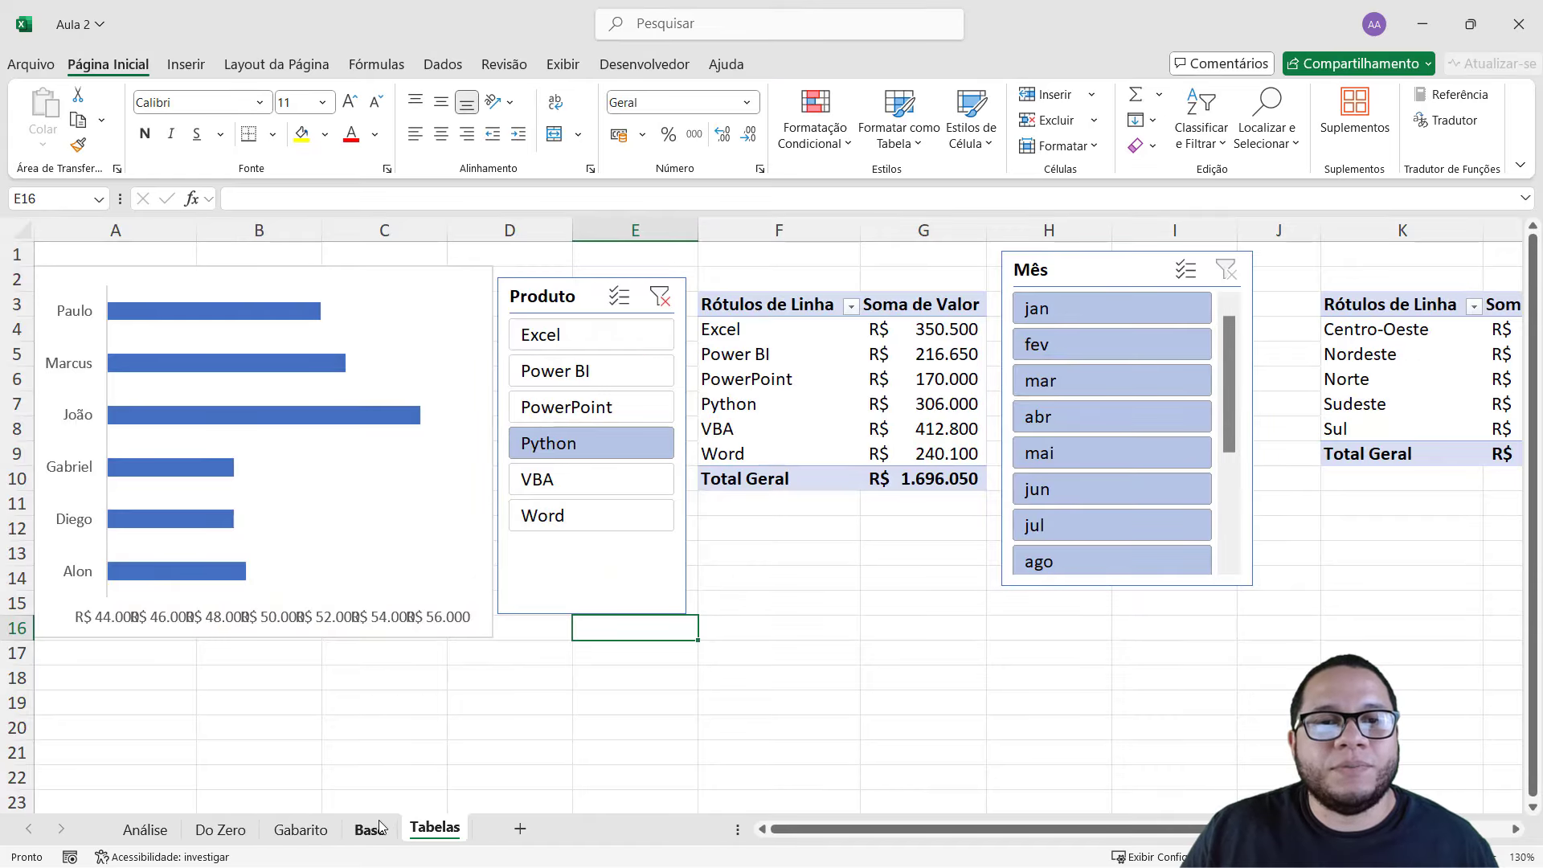
pyautogui.click(526, 480)
pyautogui.click(561, 516)
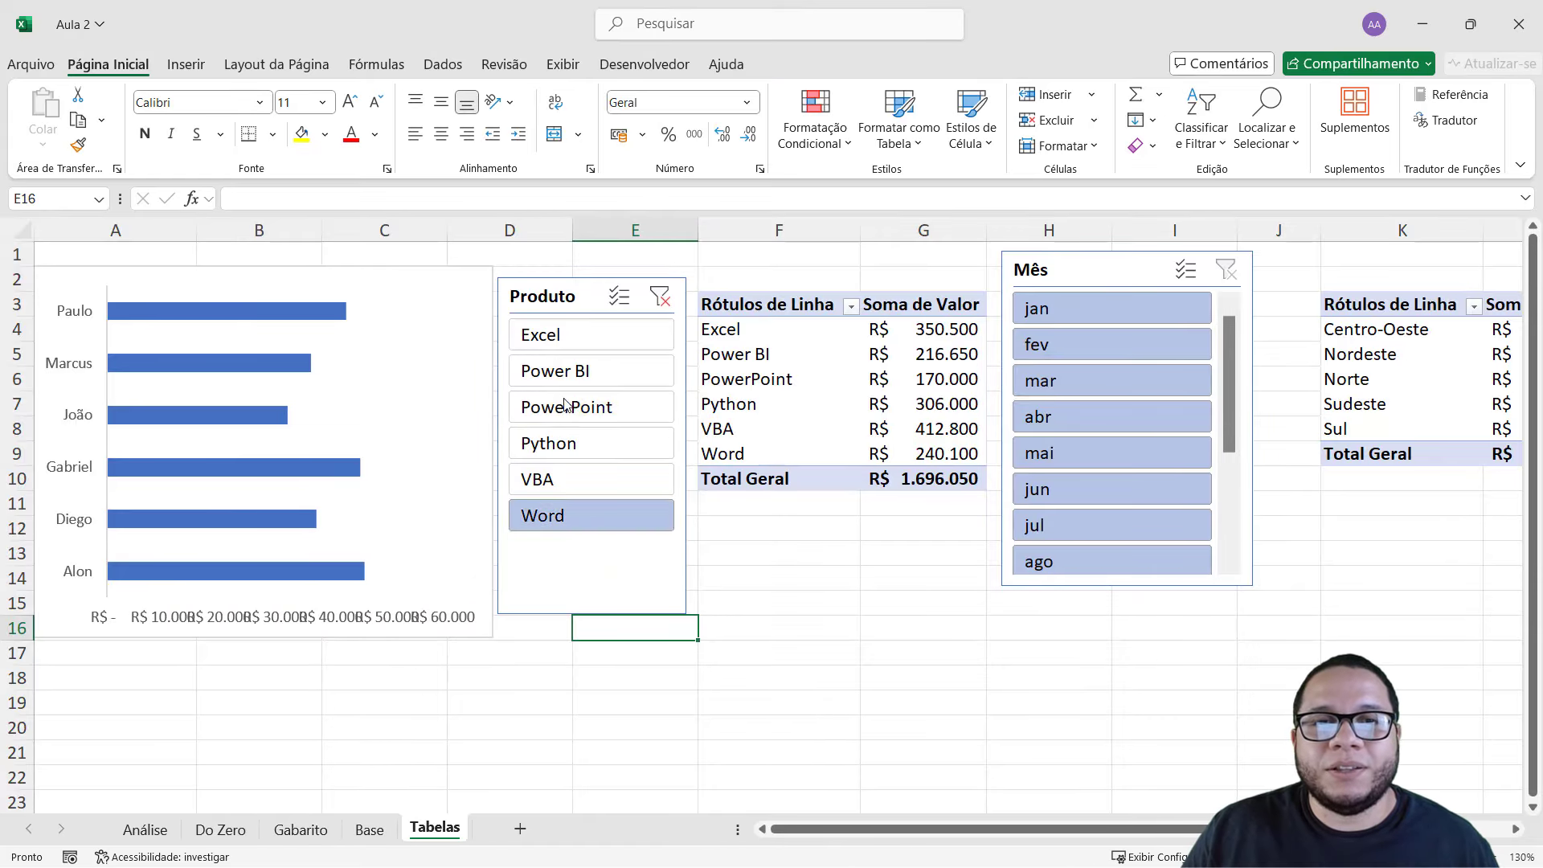
pyautogui.click(565, 406)
pyautogui.click(563, 370)
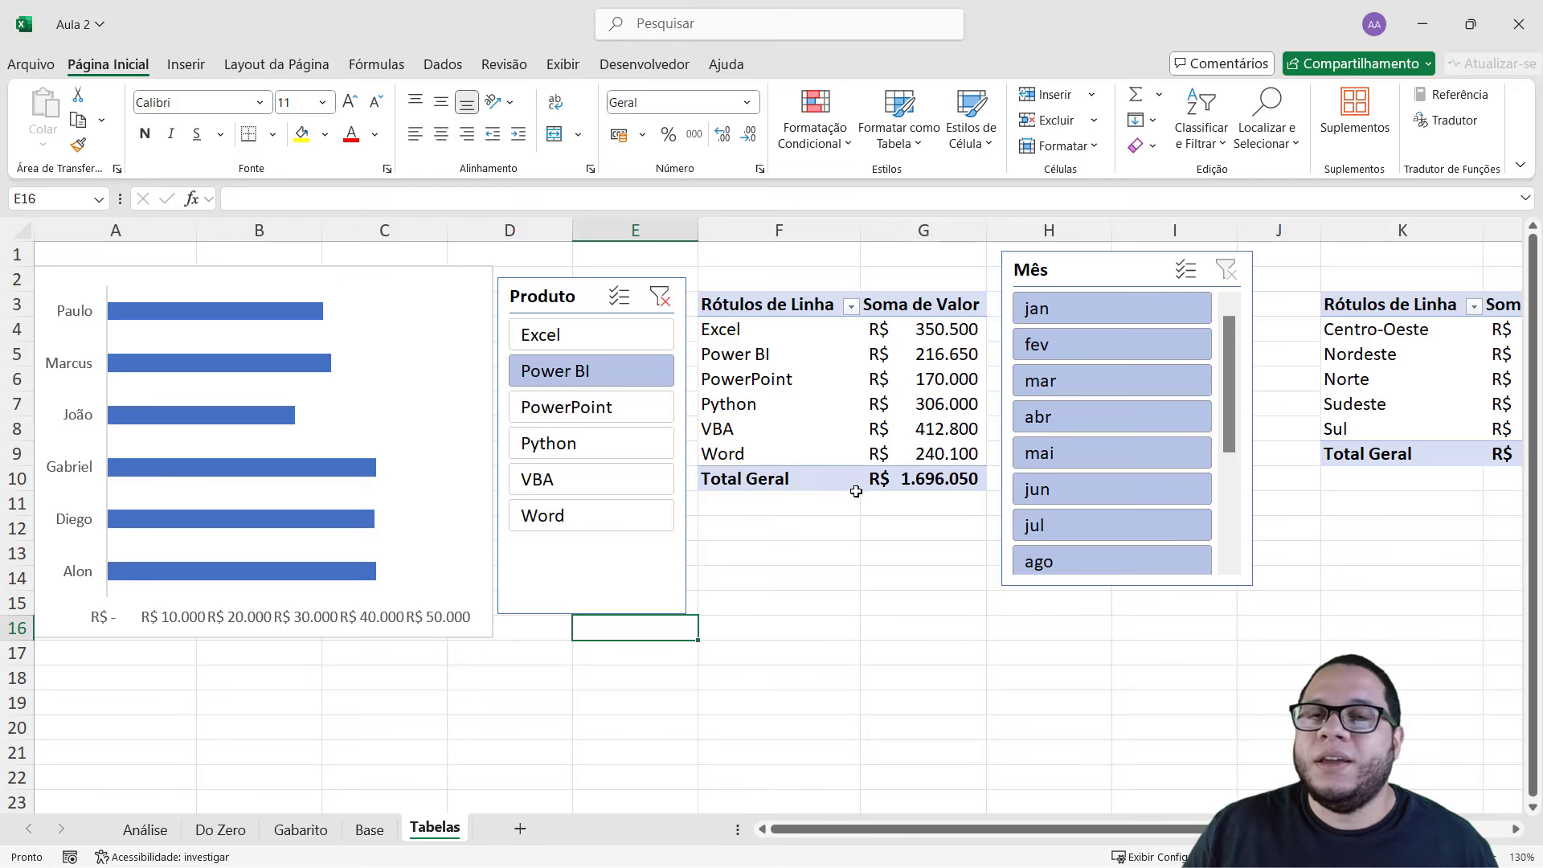
# - Glance at the Base and Gabarito sheets, then filter the Tabelas seller chart to VBA
pyautogui.click(372, 828)
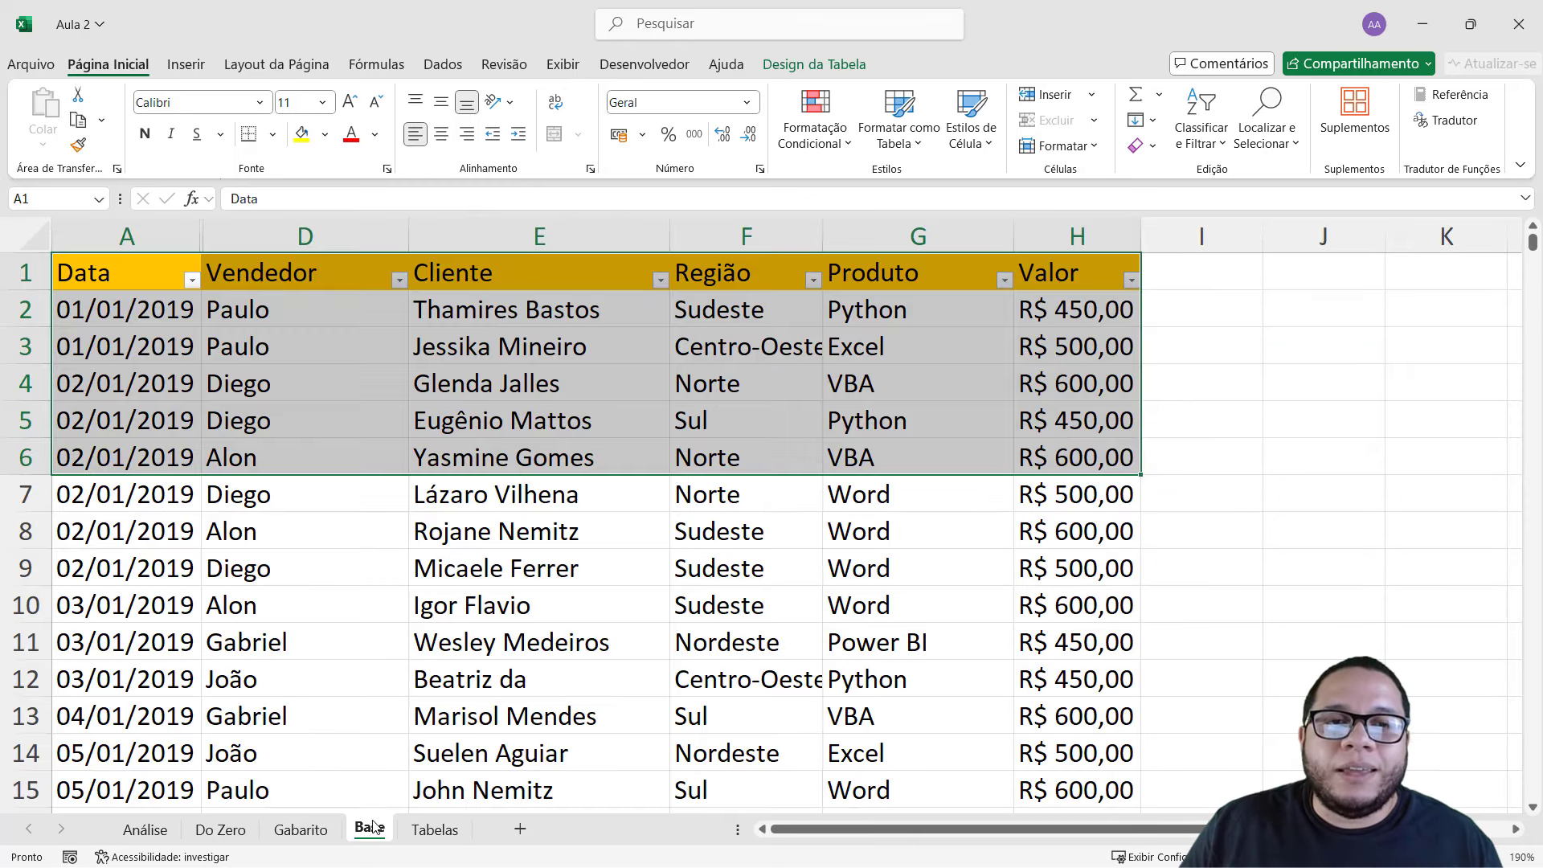
pyautogui.click(318, 828)
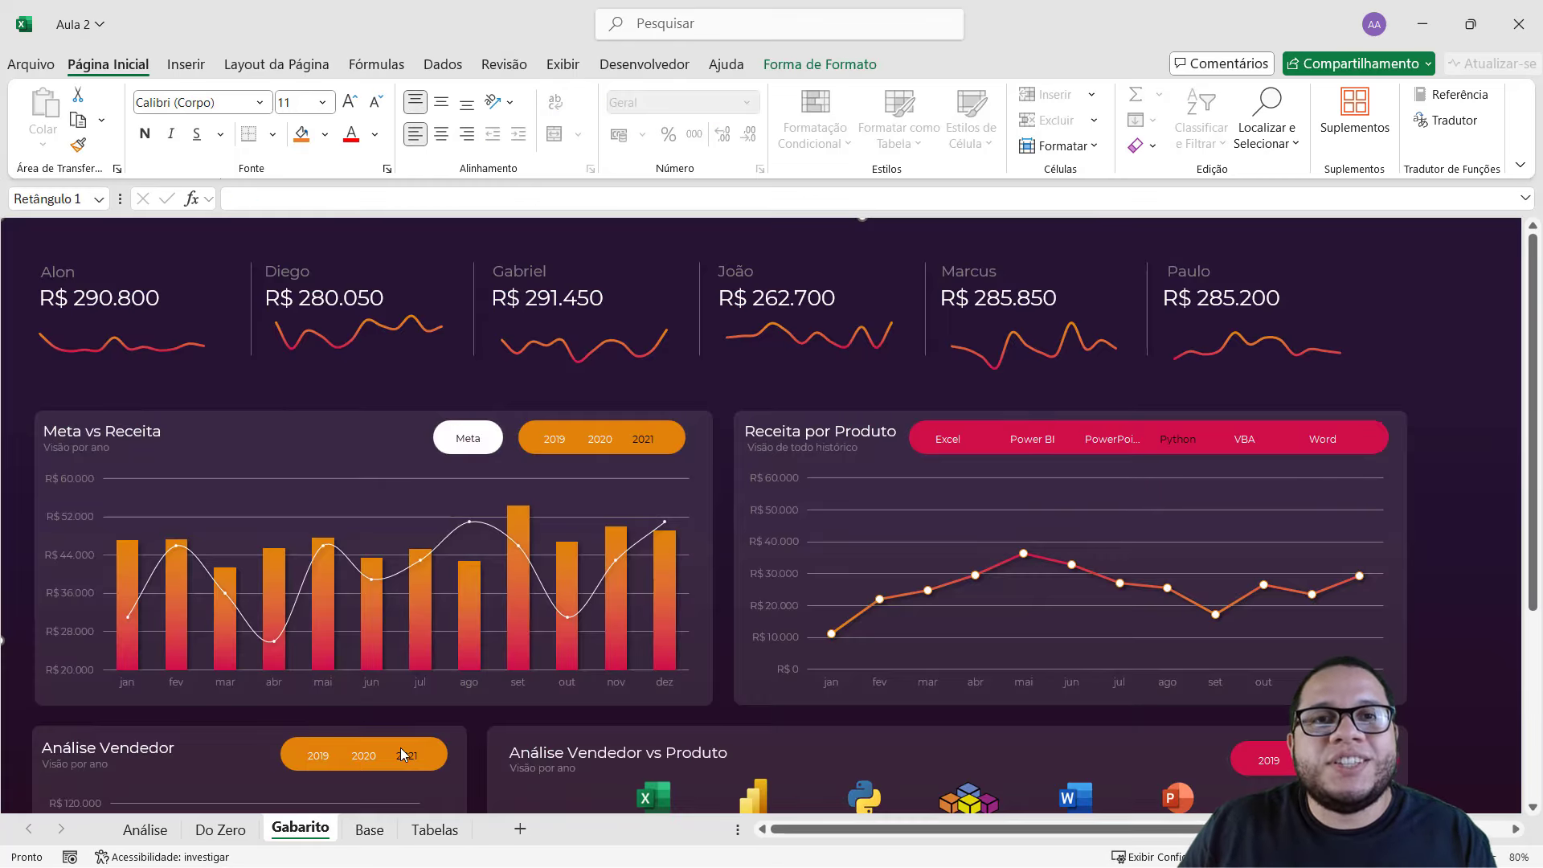
pyautogui.click(434, 828)
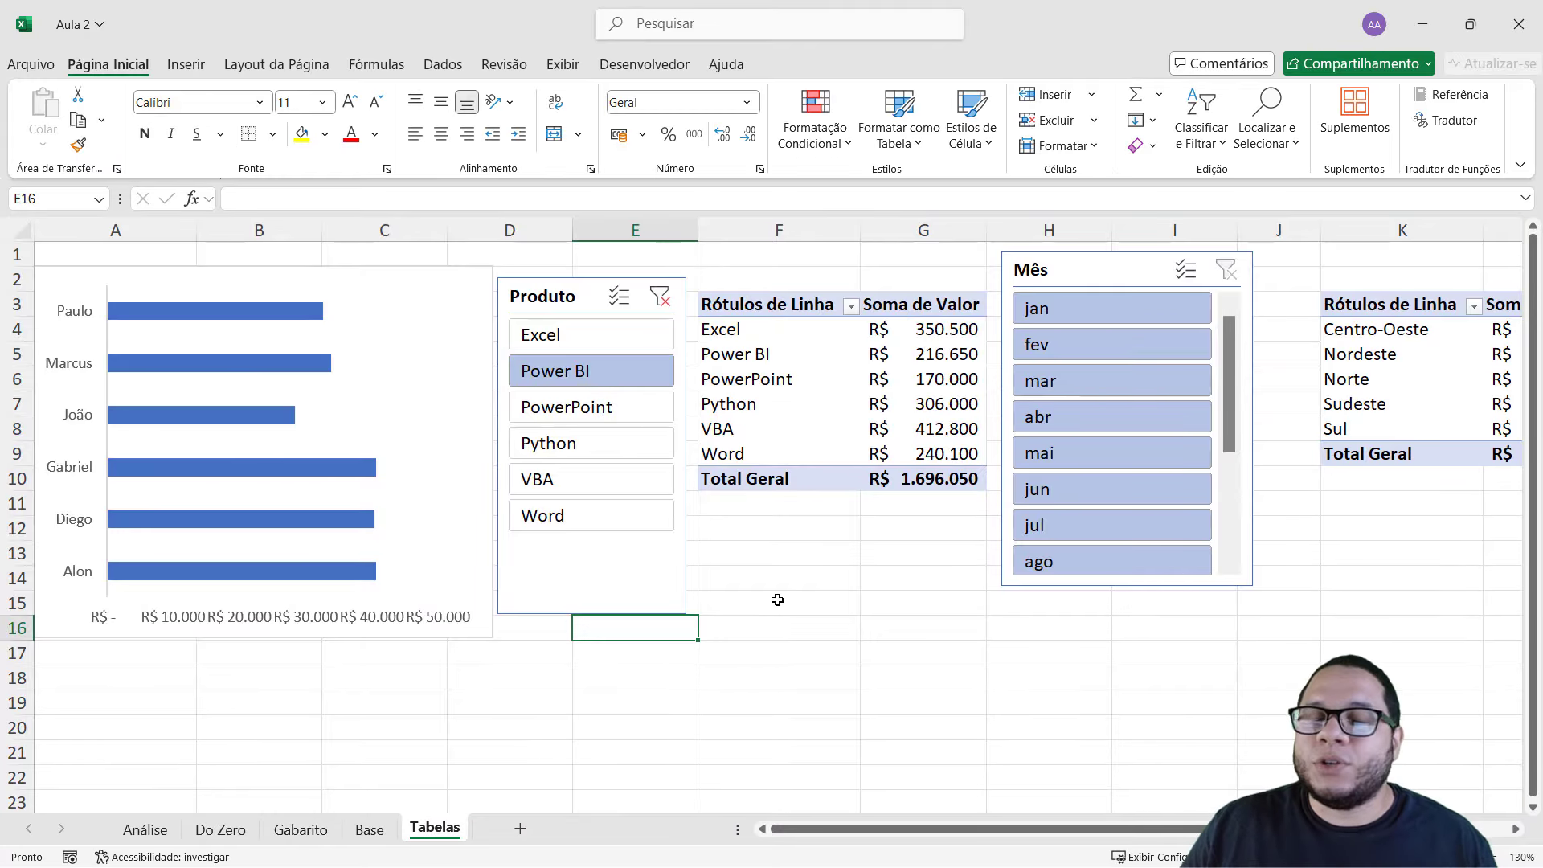
pyautogui.moveTo(777, 597); pyautogui.dragTo(777, 577)
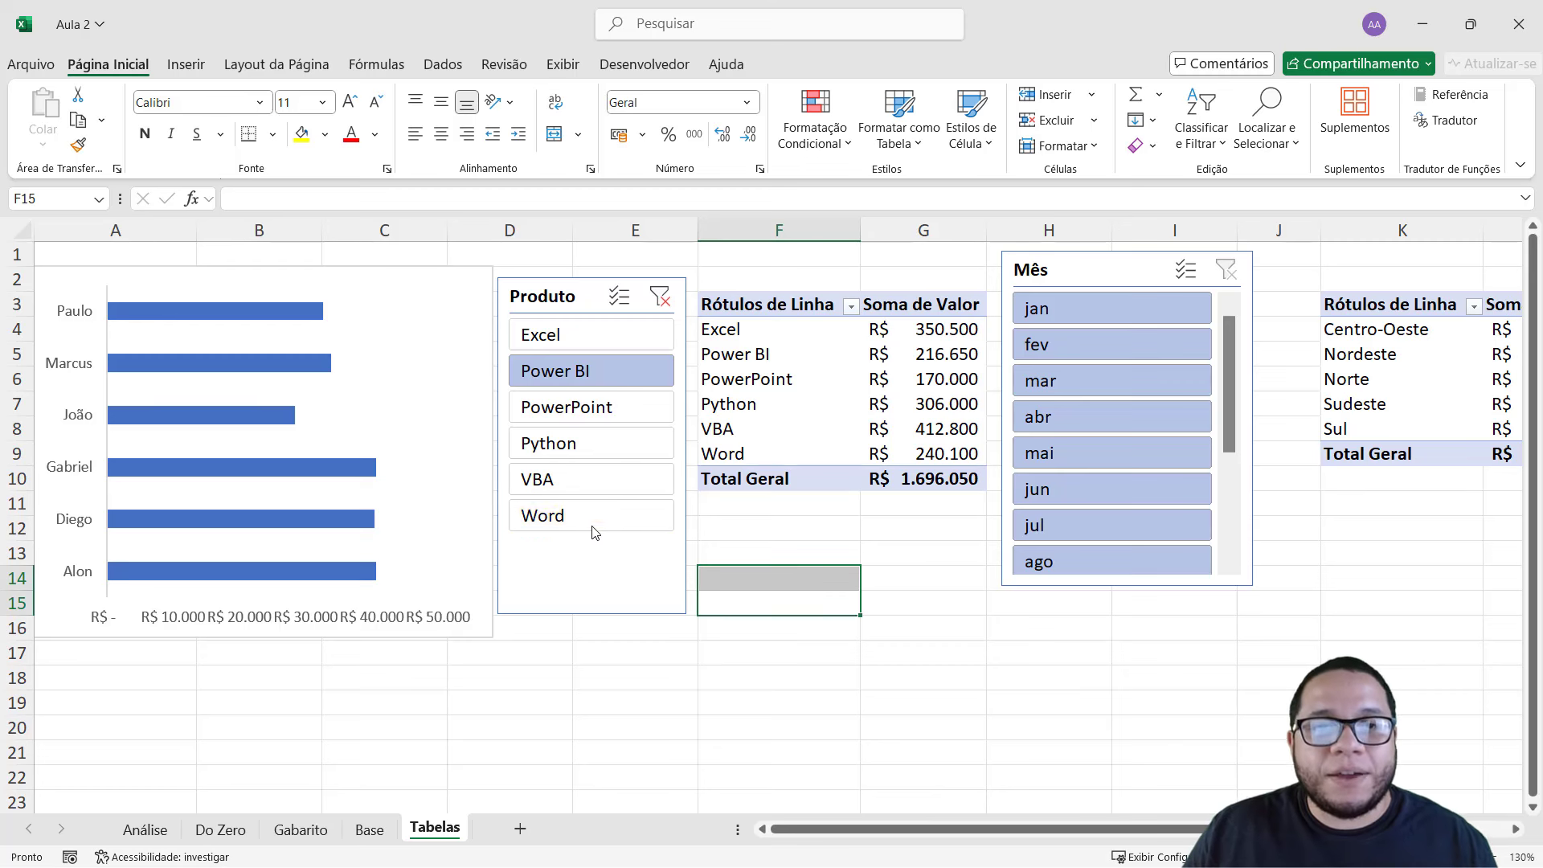
pyautogui.click(577, 481)
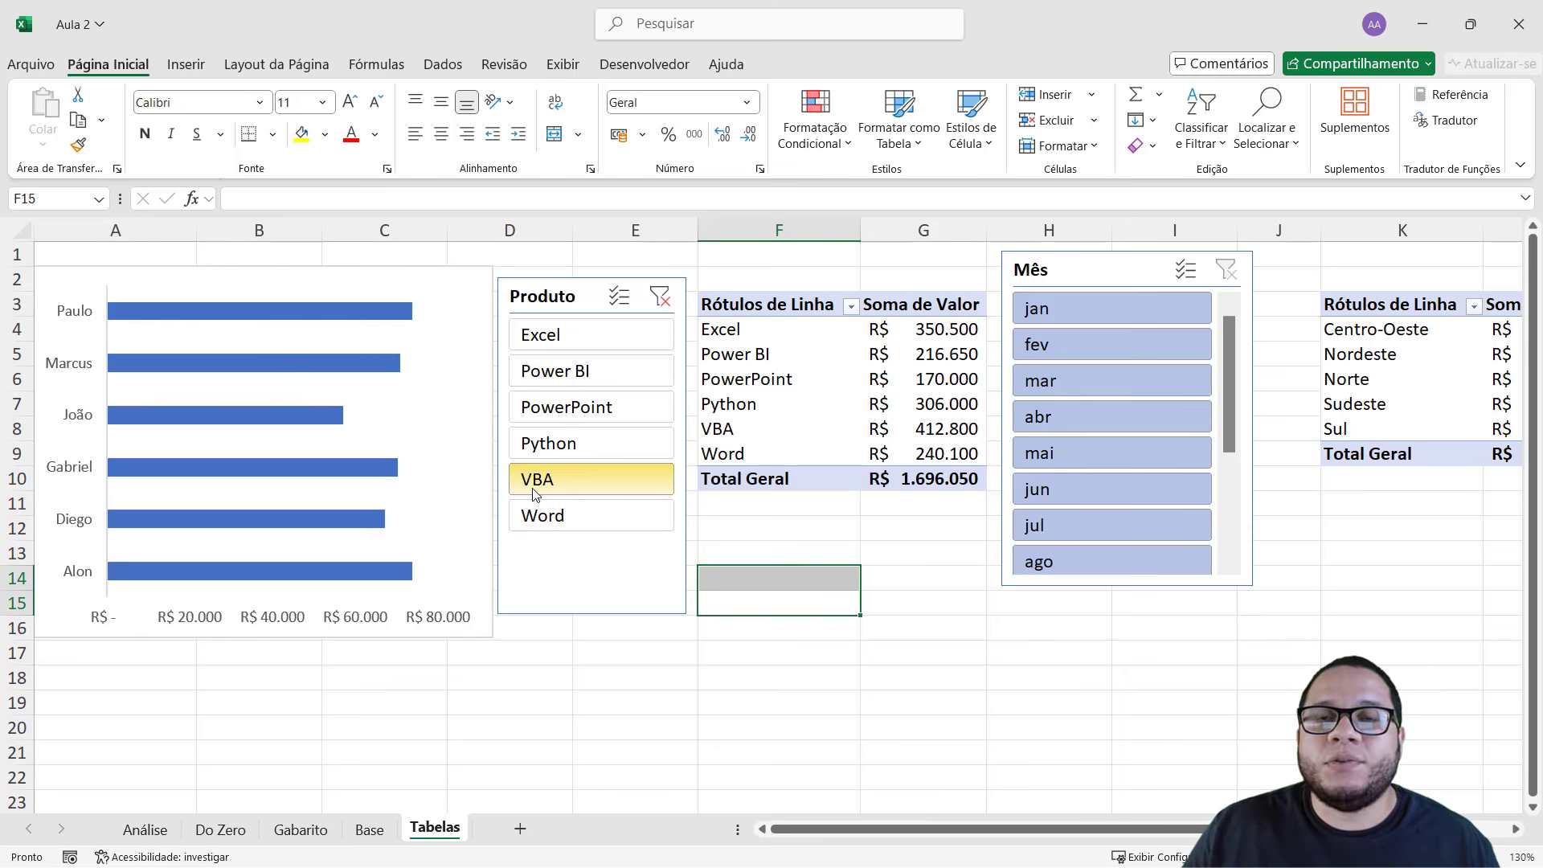
pyautogui.click(507, 695)
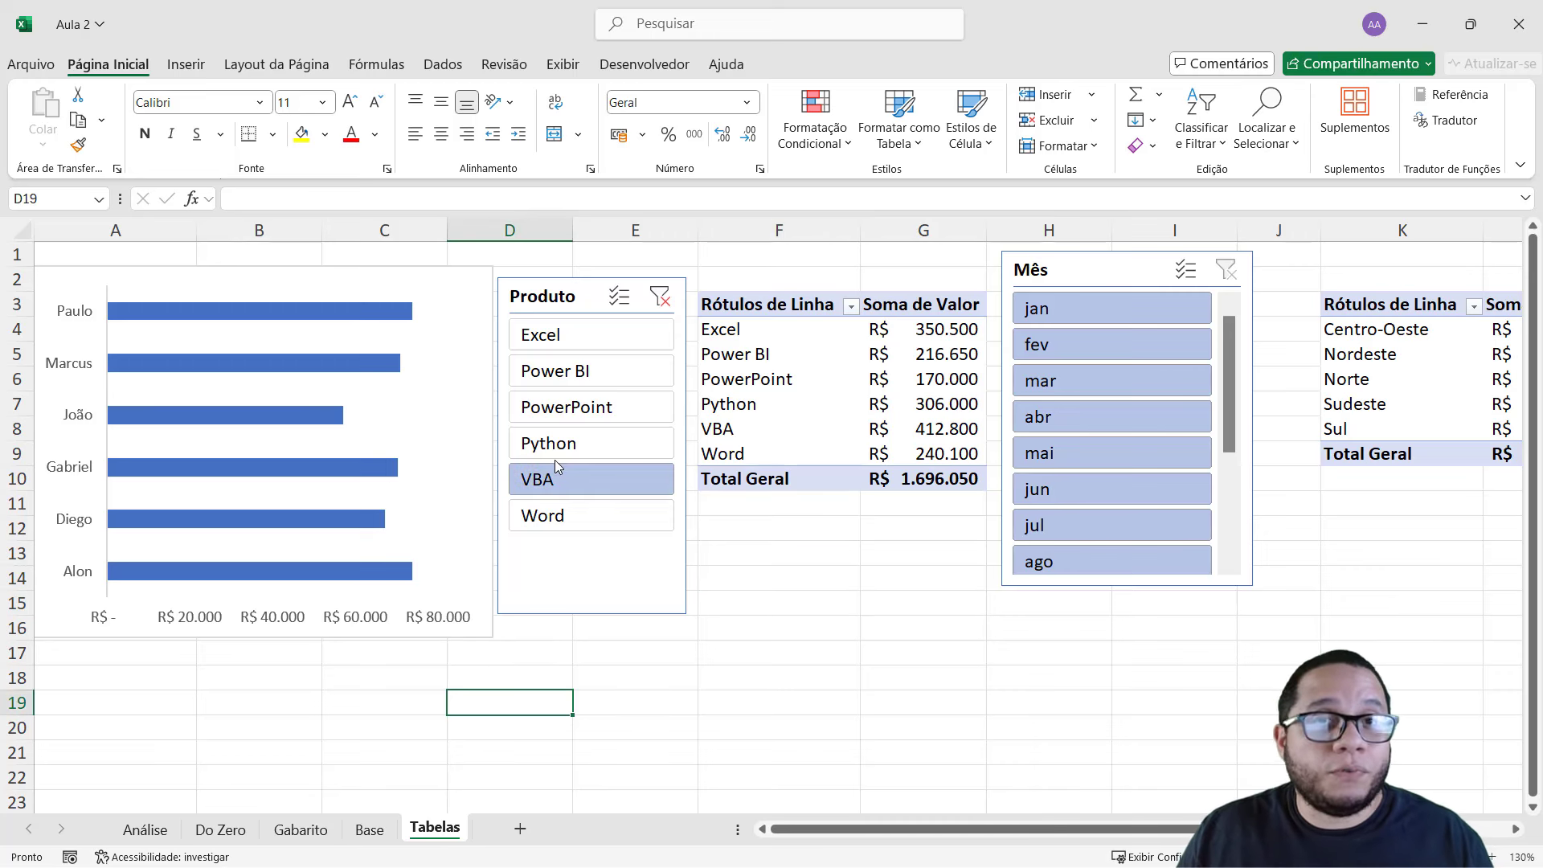
pyautogui.click(654, 58)
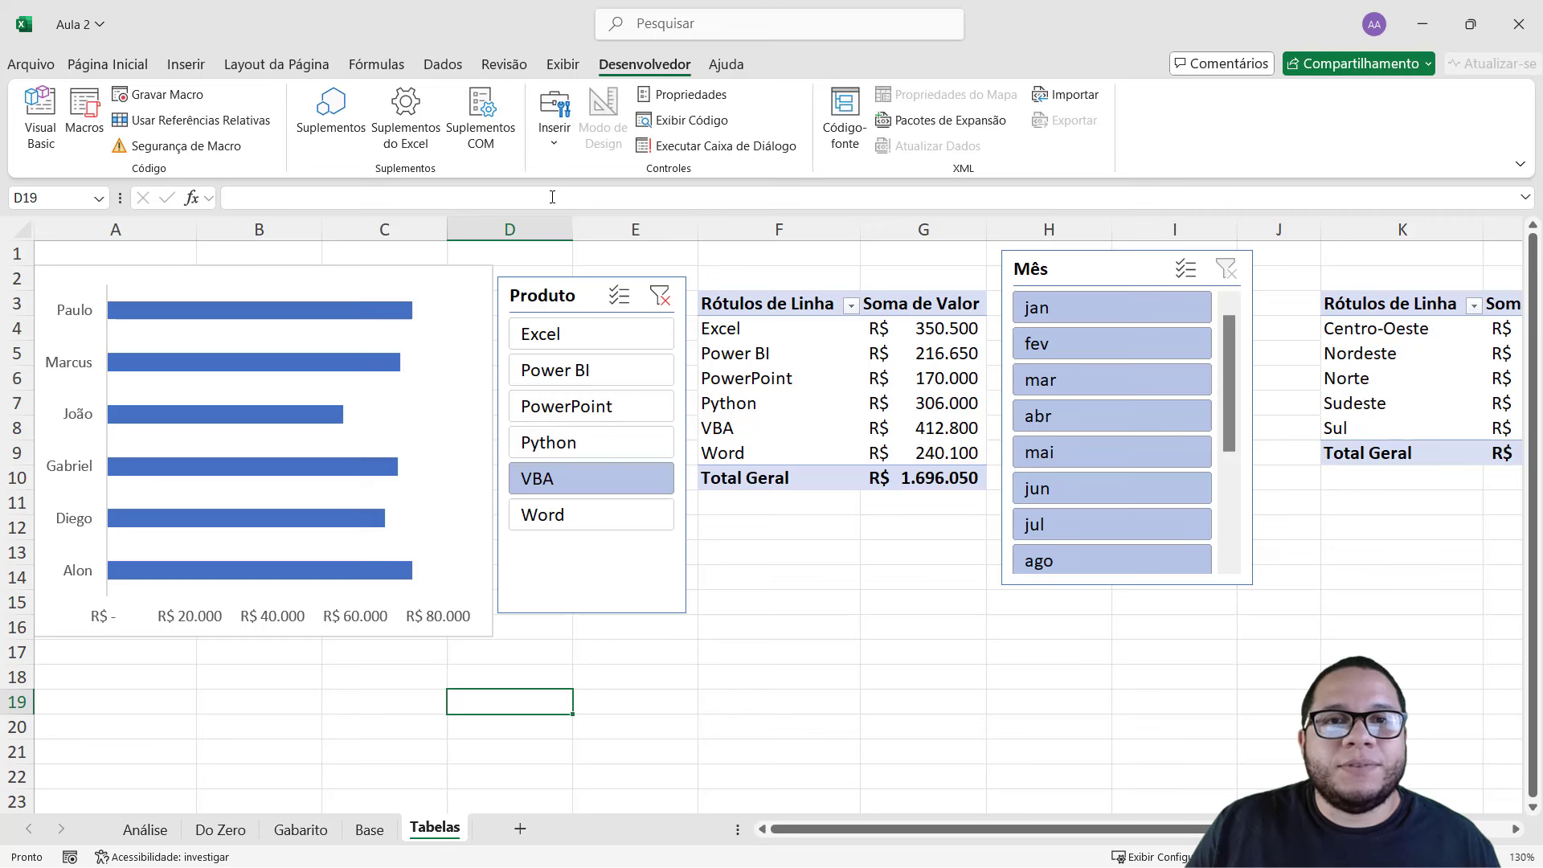
# - Place a checkbox form control near cell F18
pyautogui.click(553, 120)
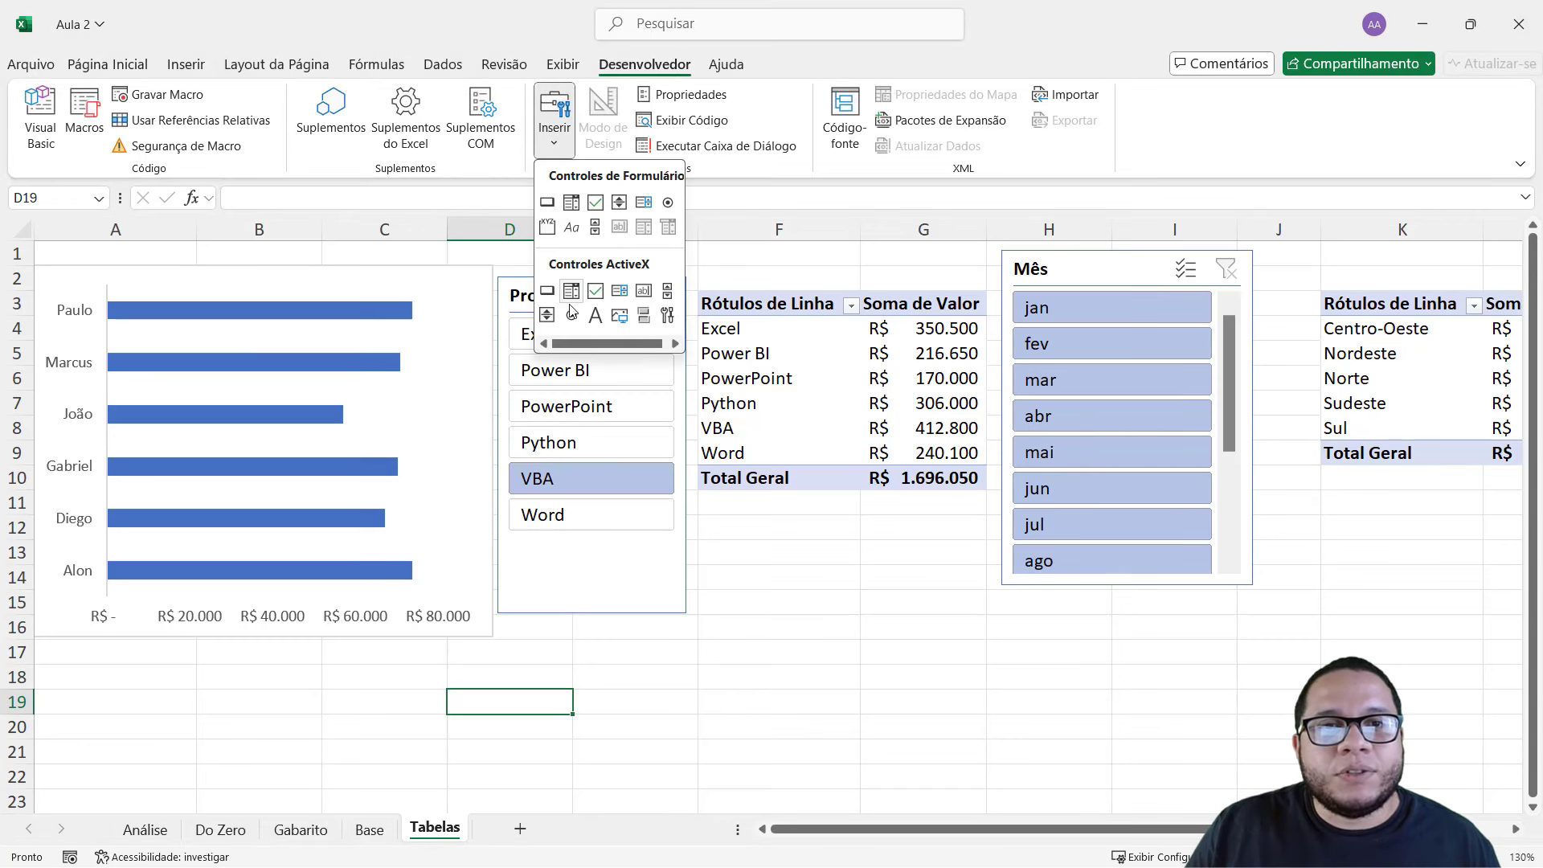
pyautogui.click(594, 202)
pyautogui.click(746, 646)
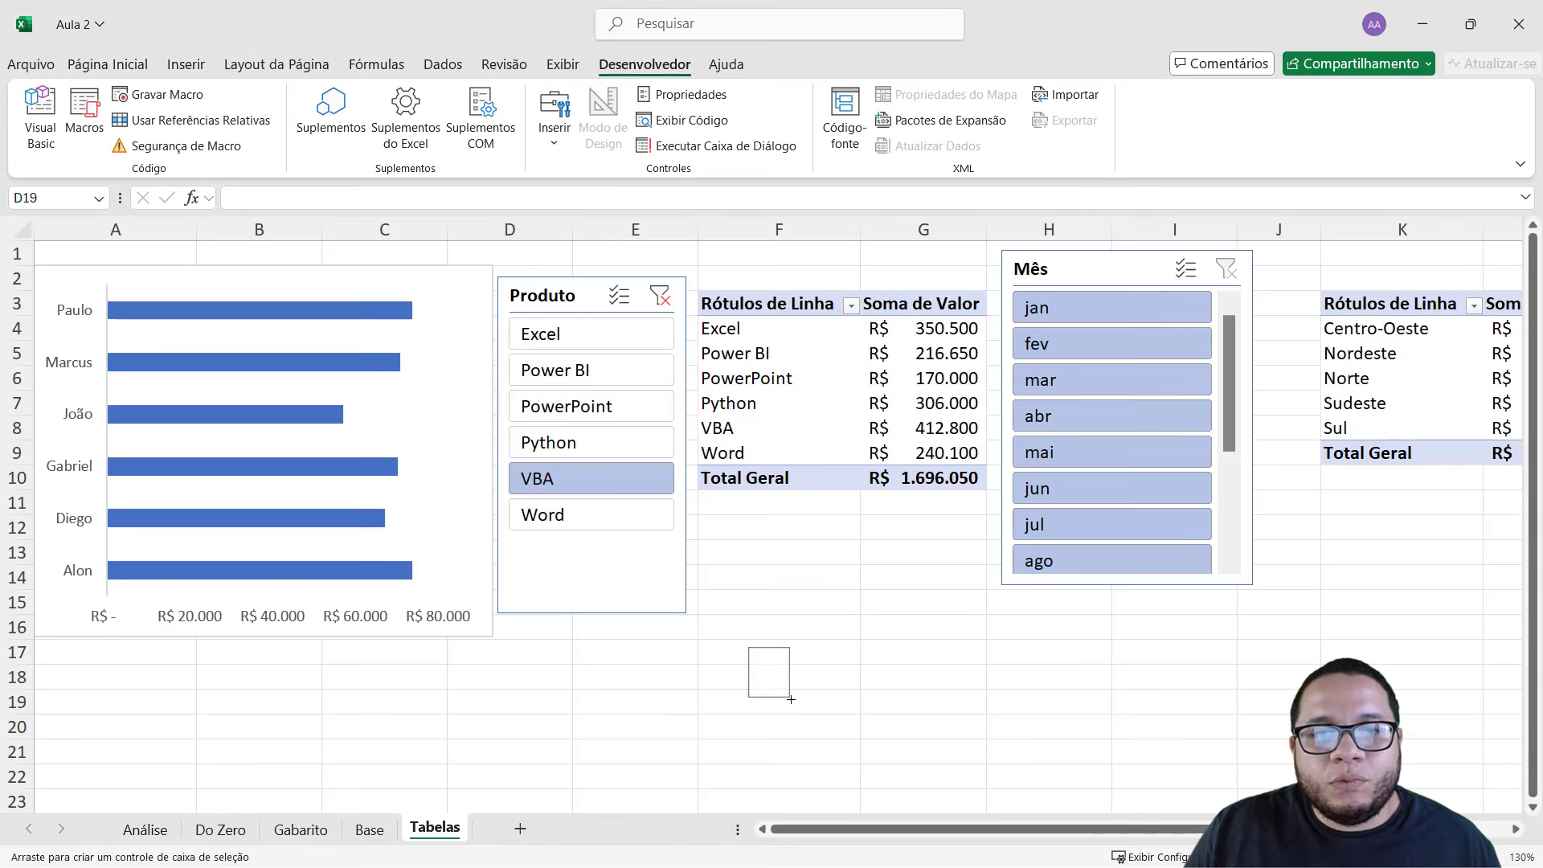
pyautogui.click(944, 688)
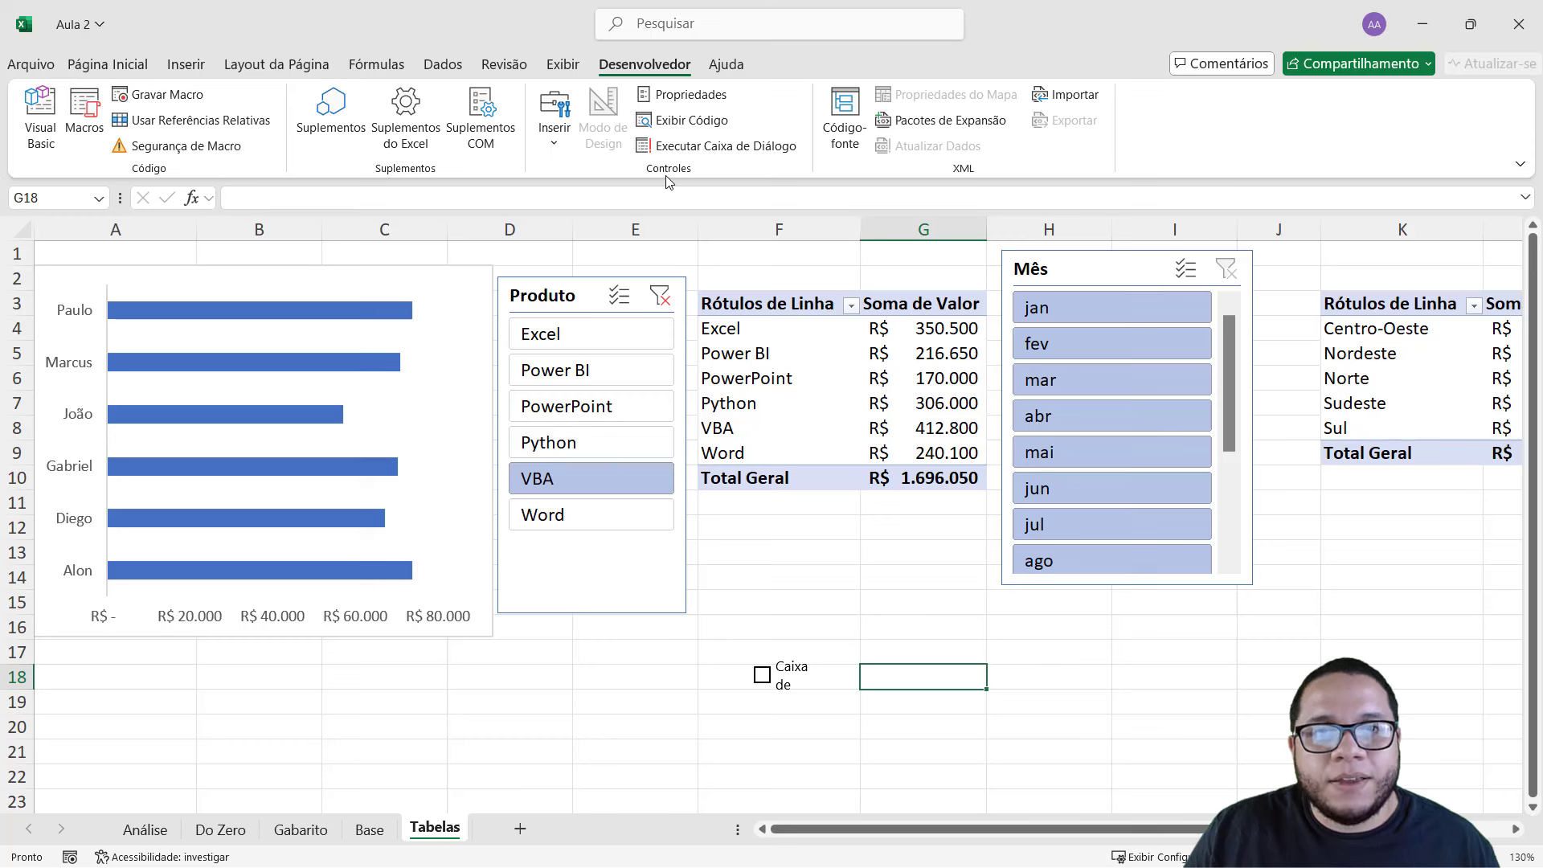
# - Draw a spin button form control over G17:G21
pyautogui.click(555, 129)
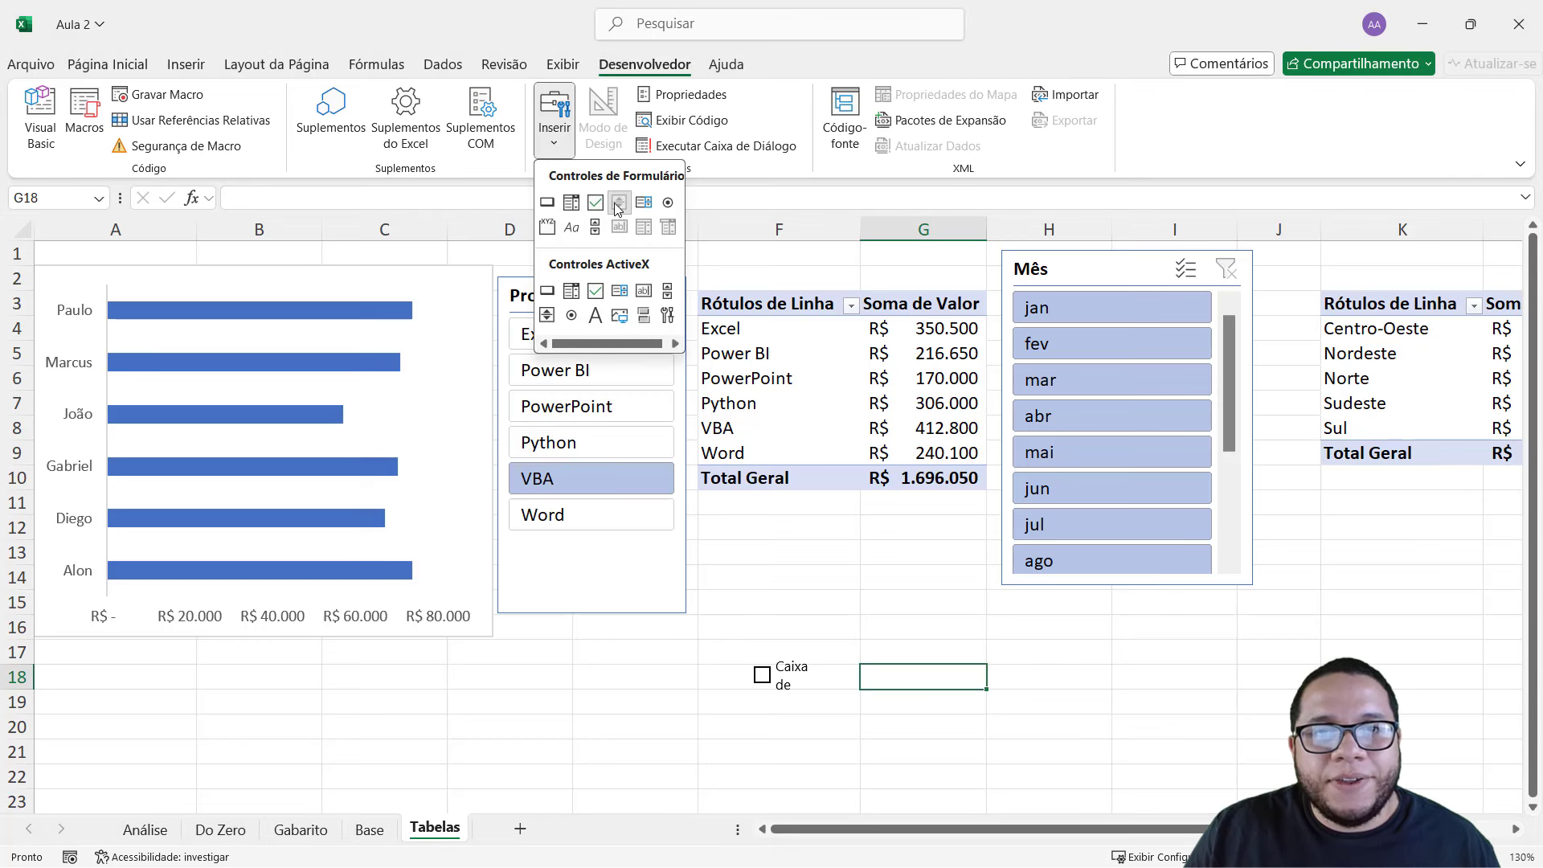
pyautogui.click(618, 207)
pyautogui.moveTo(866, 615); pyautogui.dragTo(982, 756)
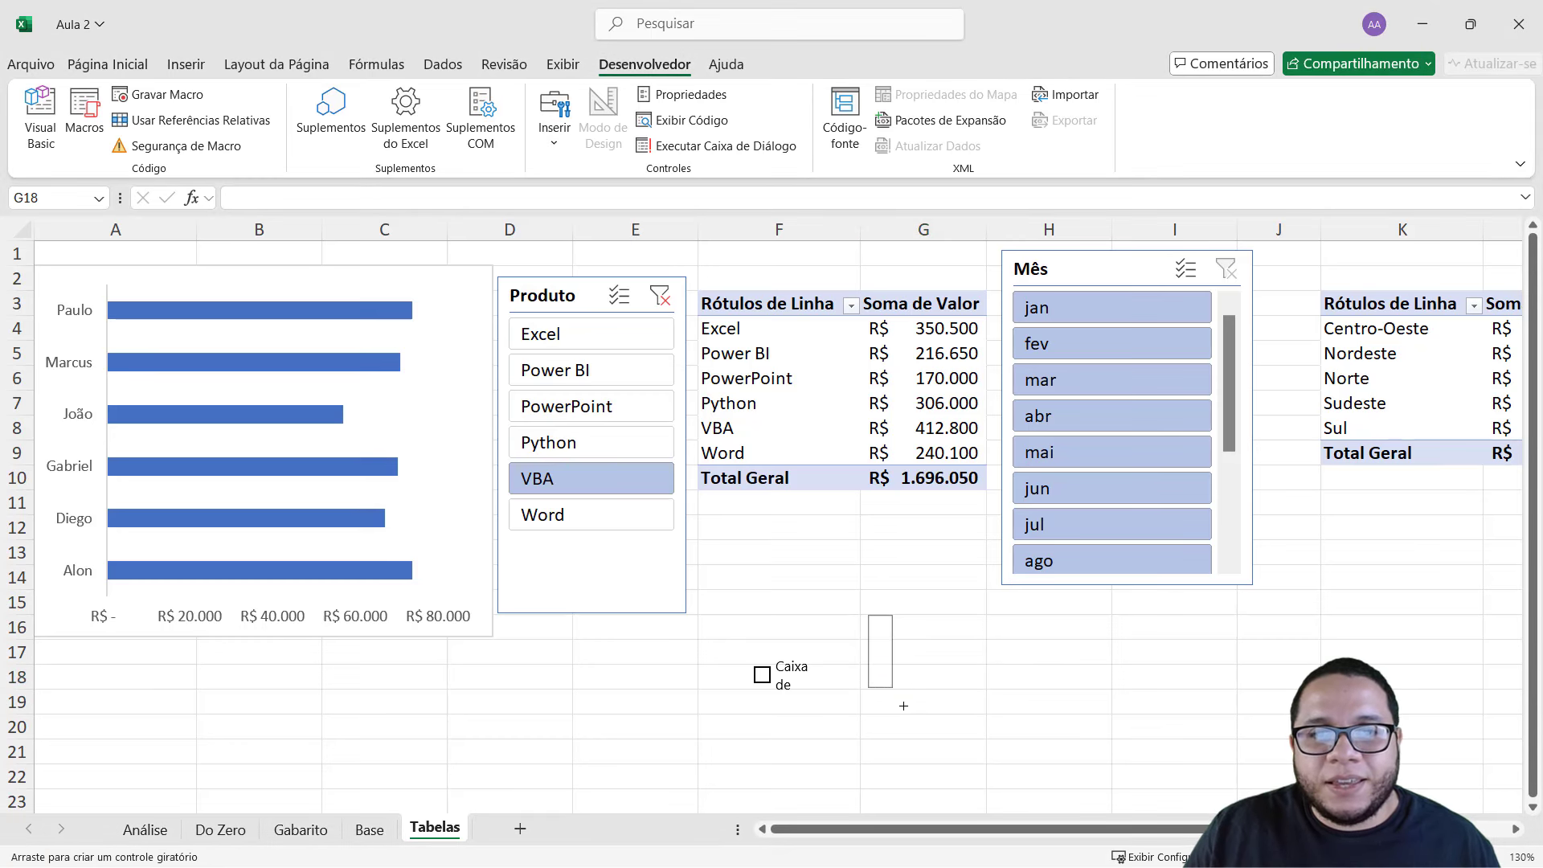
pyautogui.click(1074, 704)
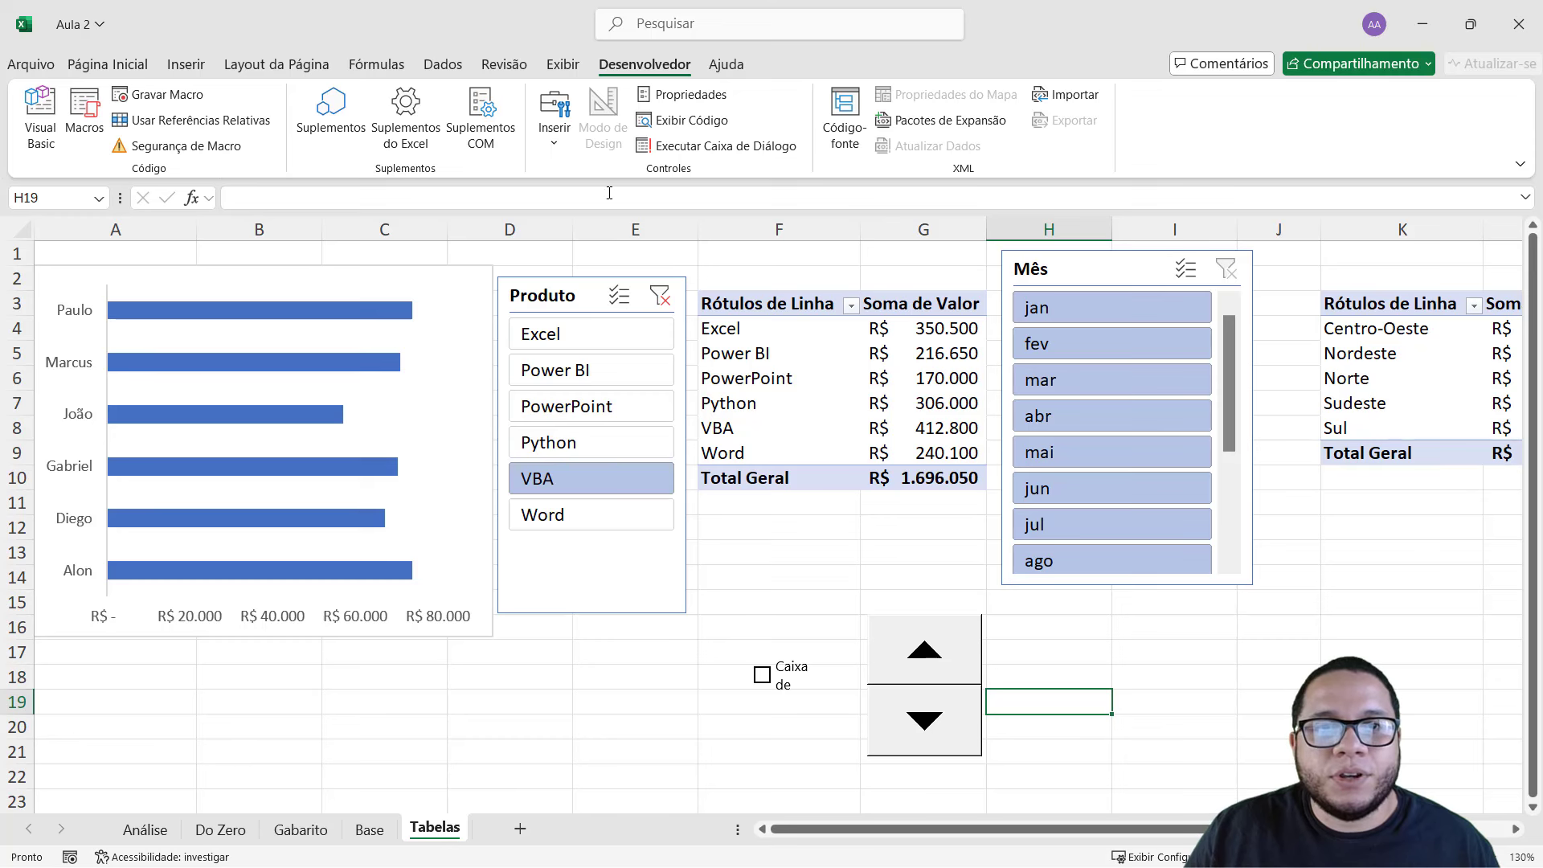
# - Draw a drop-down form control over H17:I18
pyautogui.click(556, 140)
pyautogui.click(572, 203)
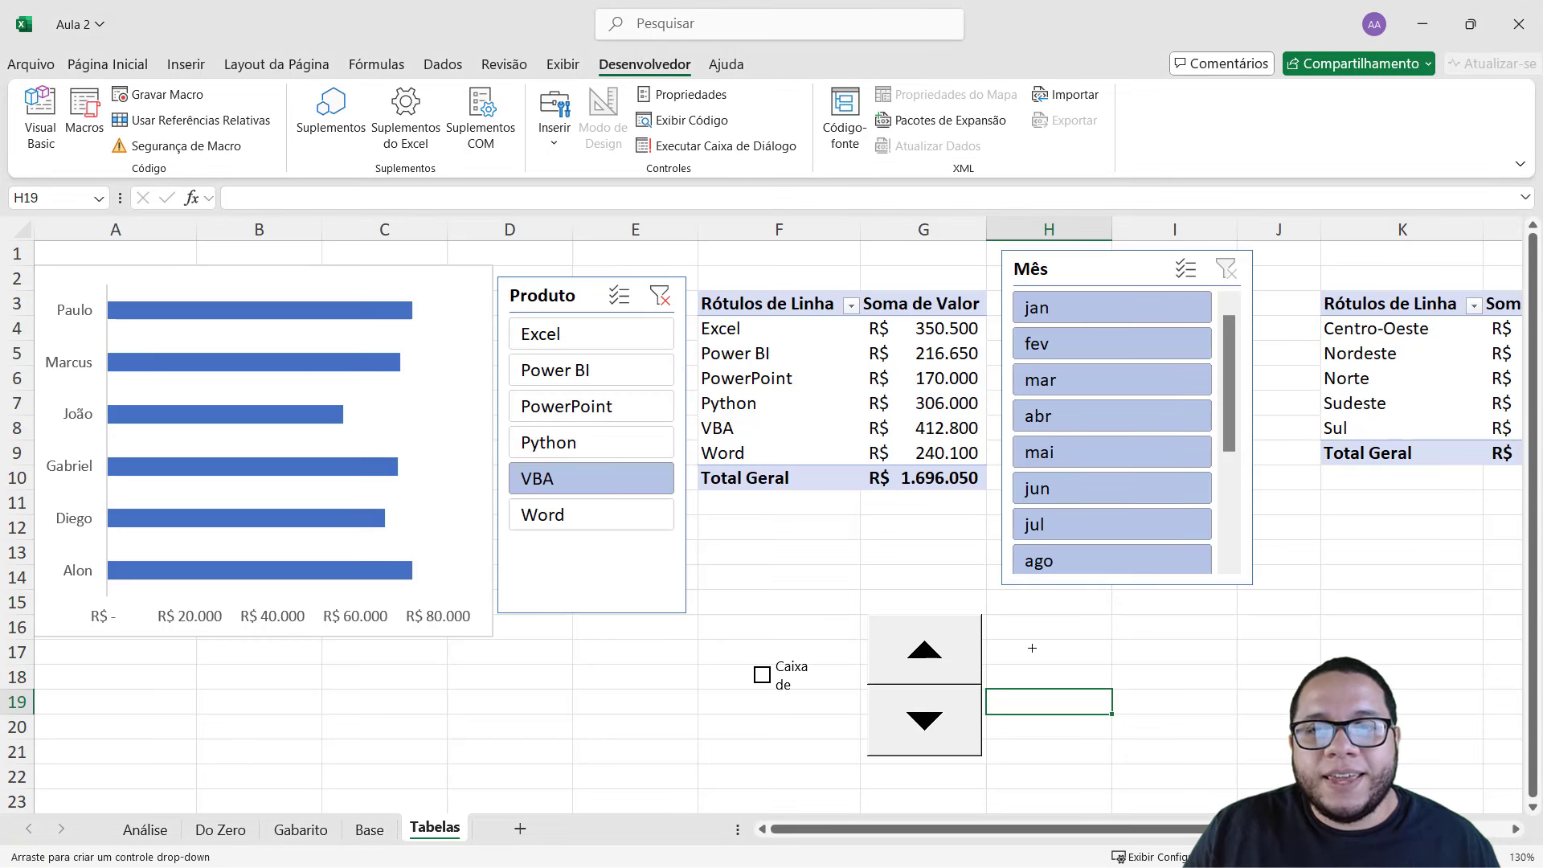
pyautogui.moveTo(1010, 637); pyautogui.dragTo(1248, 700)
pyautogui.click(1224, 759)
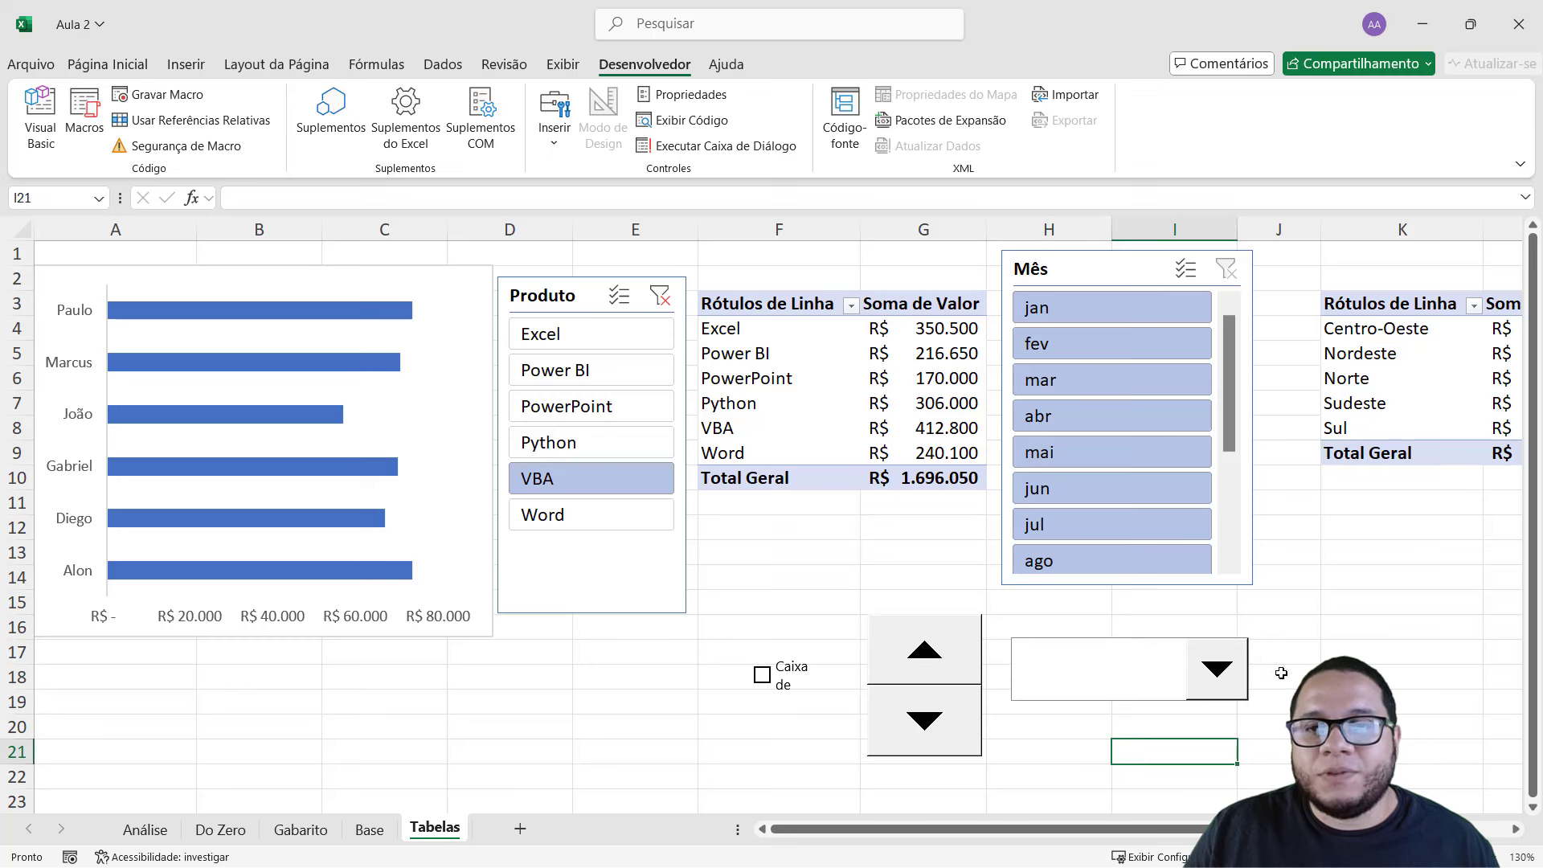
# - Test opening and closing the new drop-down's empty list
pyautogui.click(1221, 670)
pyautogui.click(1221, 670)
pyautogui.click(1165, 679)
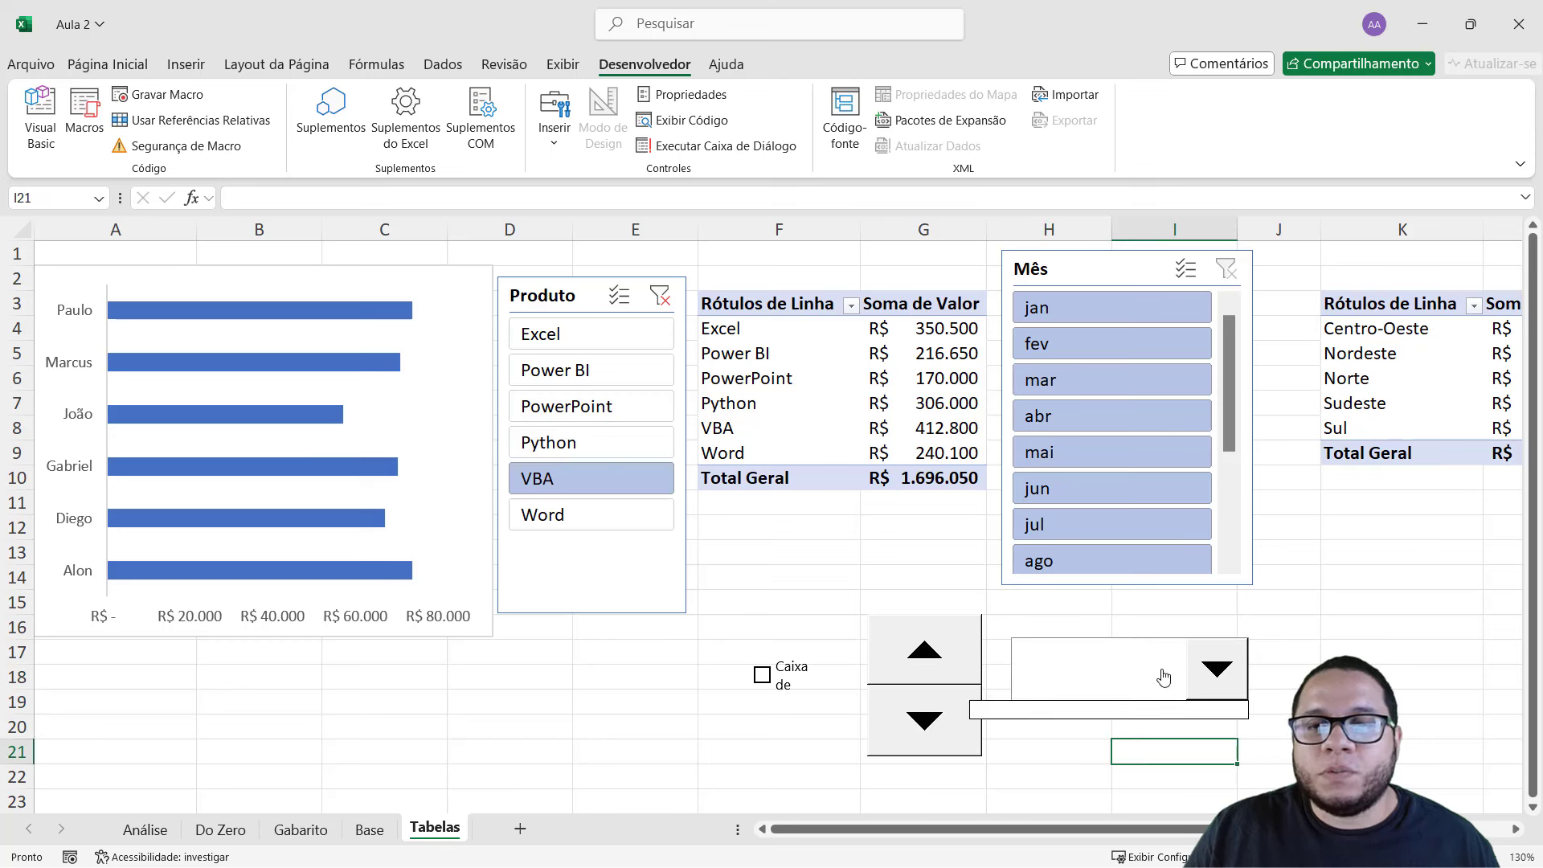
pyautogui.click(1165, 679)
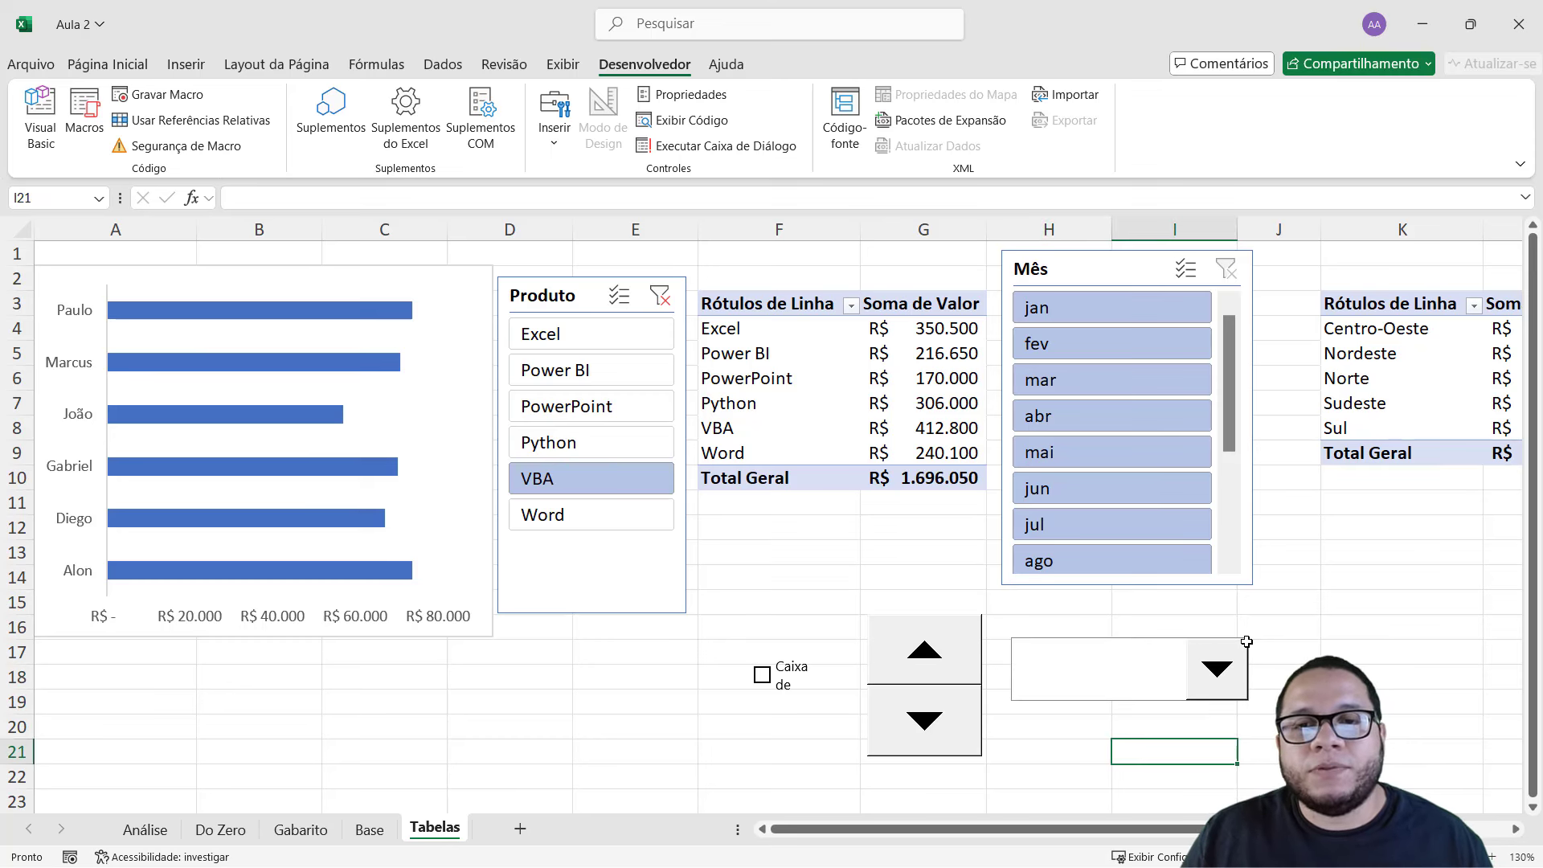
pyautogui.click(1176, 655)
pyautogui.click(1176, 656)
pyautogui.click(1176, 655)
pyautogui.click(1175, 655)
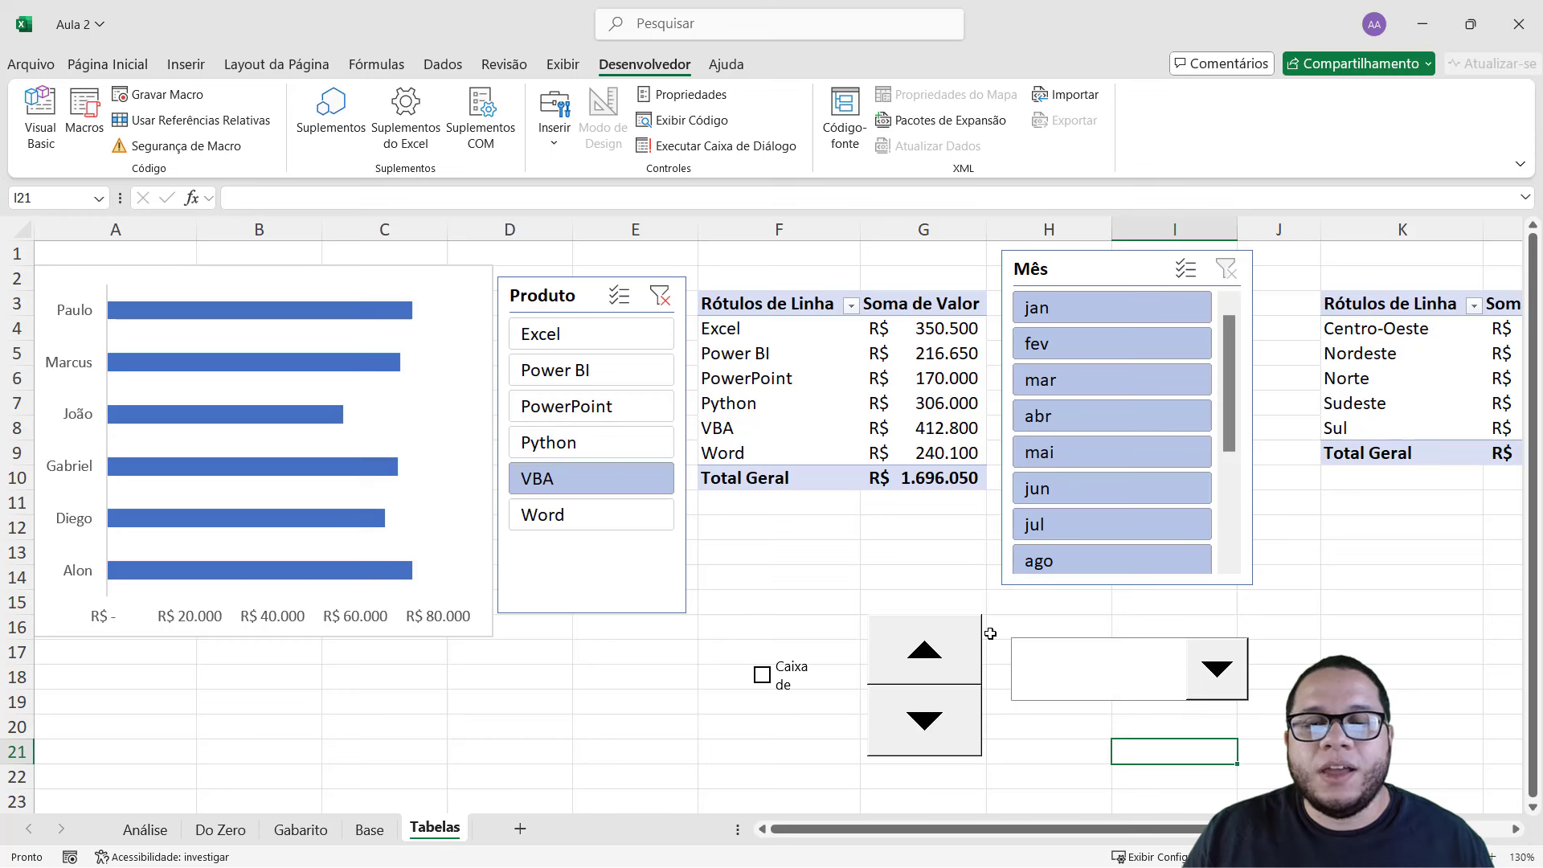
# - Step the spin button down and up, then return to the Gabarito dashboard
pyautogui.click(965, 723)
pyautogui.click(923, 715)
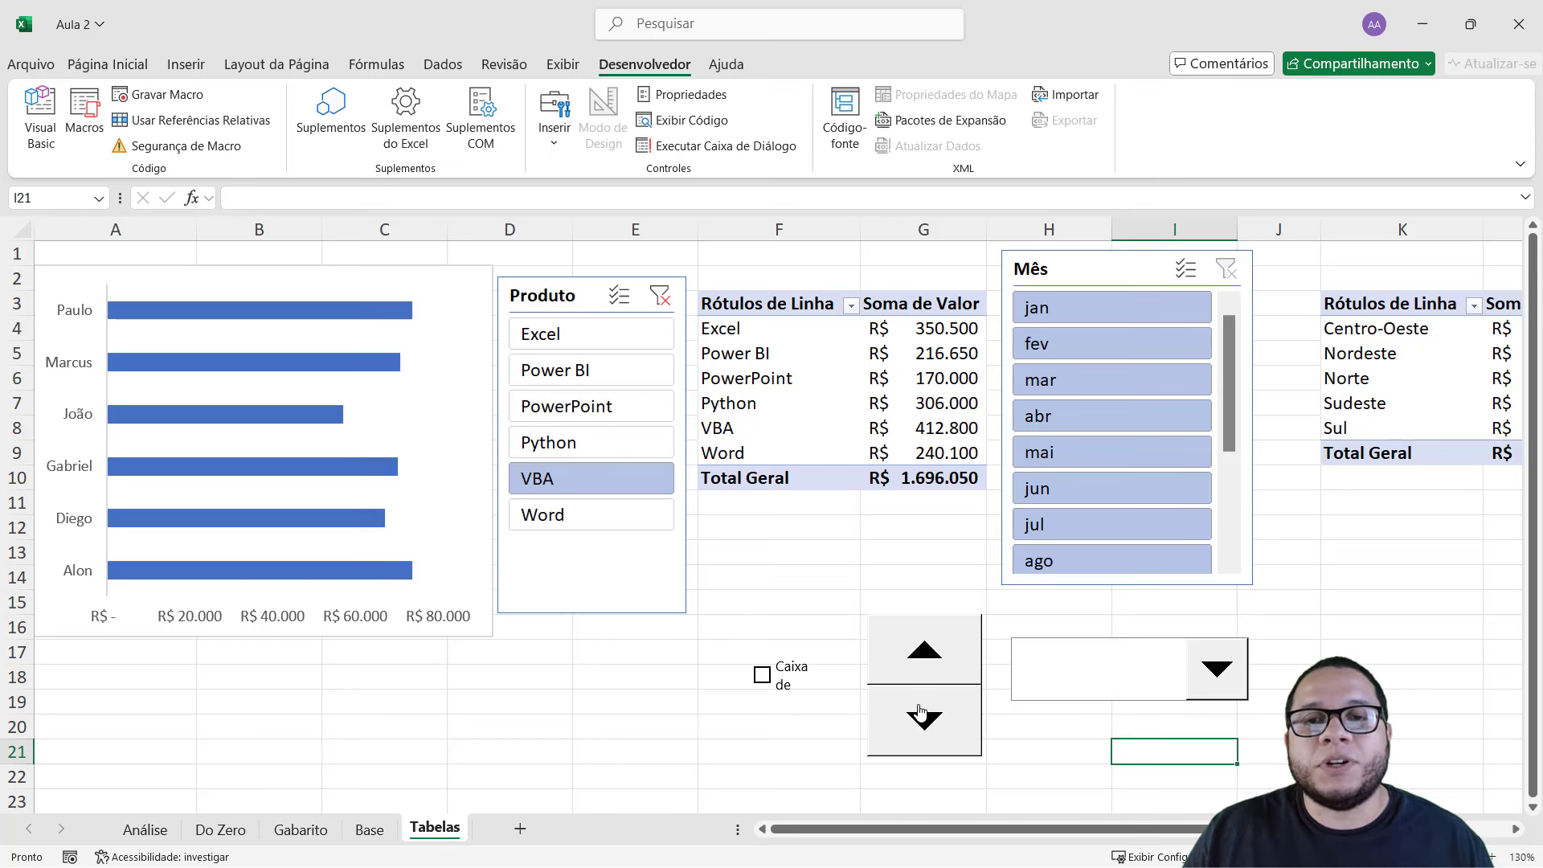
pyautogui.click(921, 657)
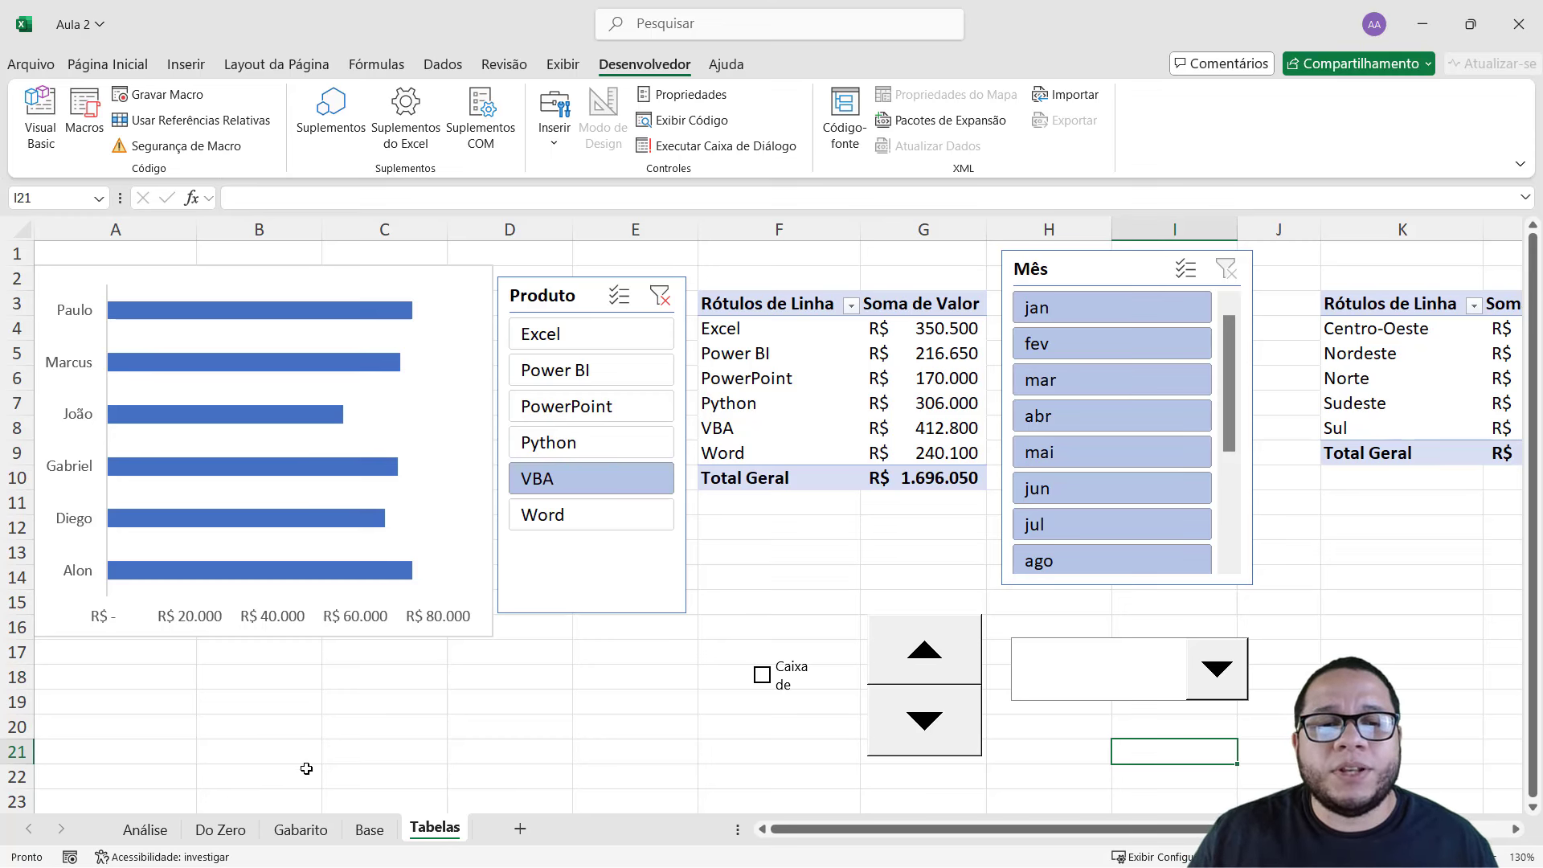
pyautogui.click(311, 824)
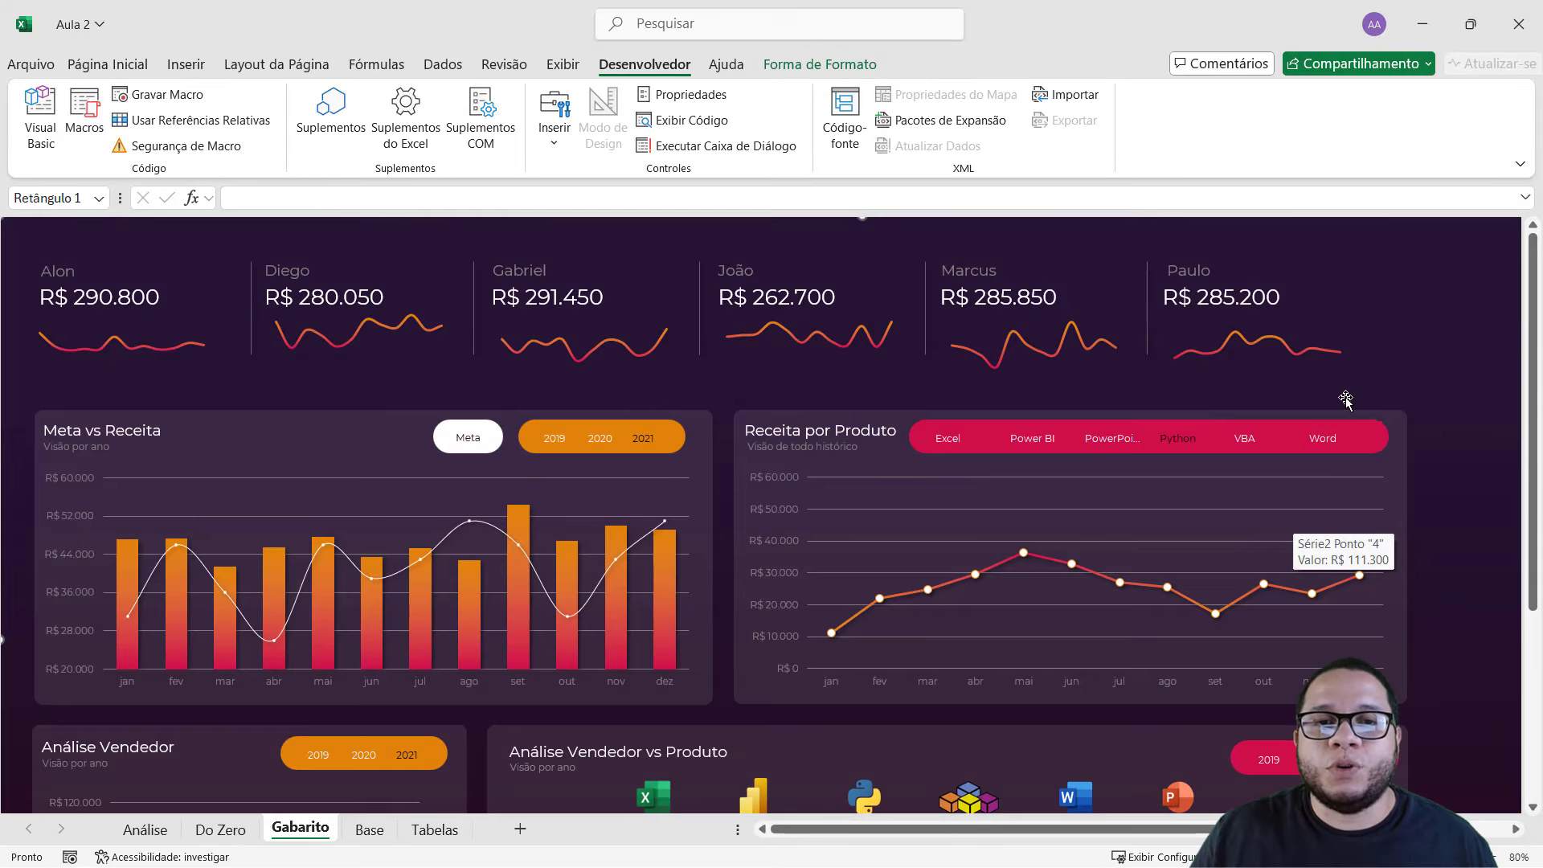
# - Filter Meta vs Receita to 2021 and Receita por Produto to Power BI, PowerPoint and Python
pyautogui.scroll(-2, 834, 359)
pyautogui.click(642, 353)
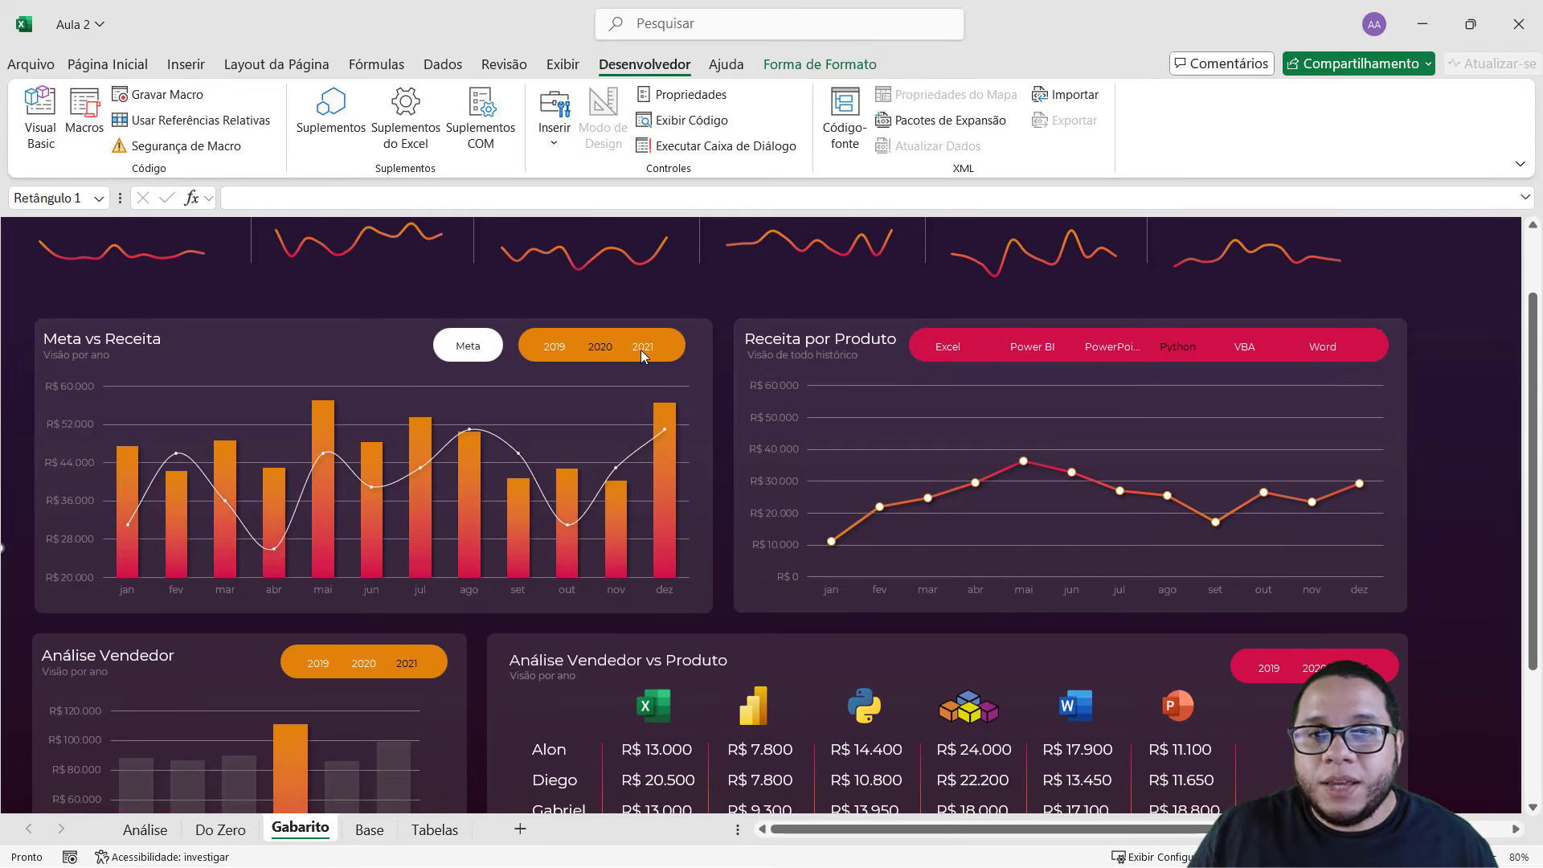
pyautogui.click(947, 348)
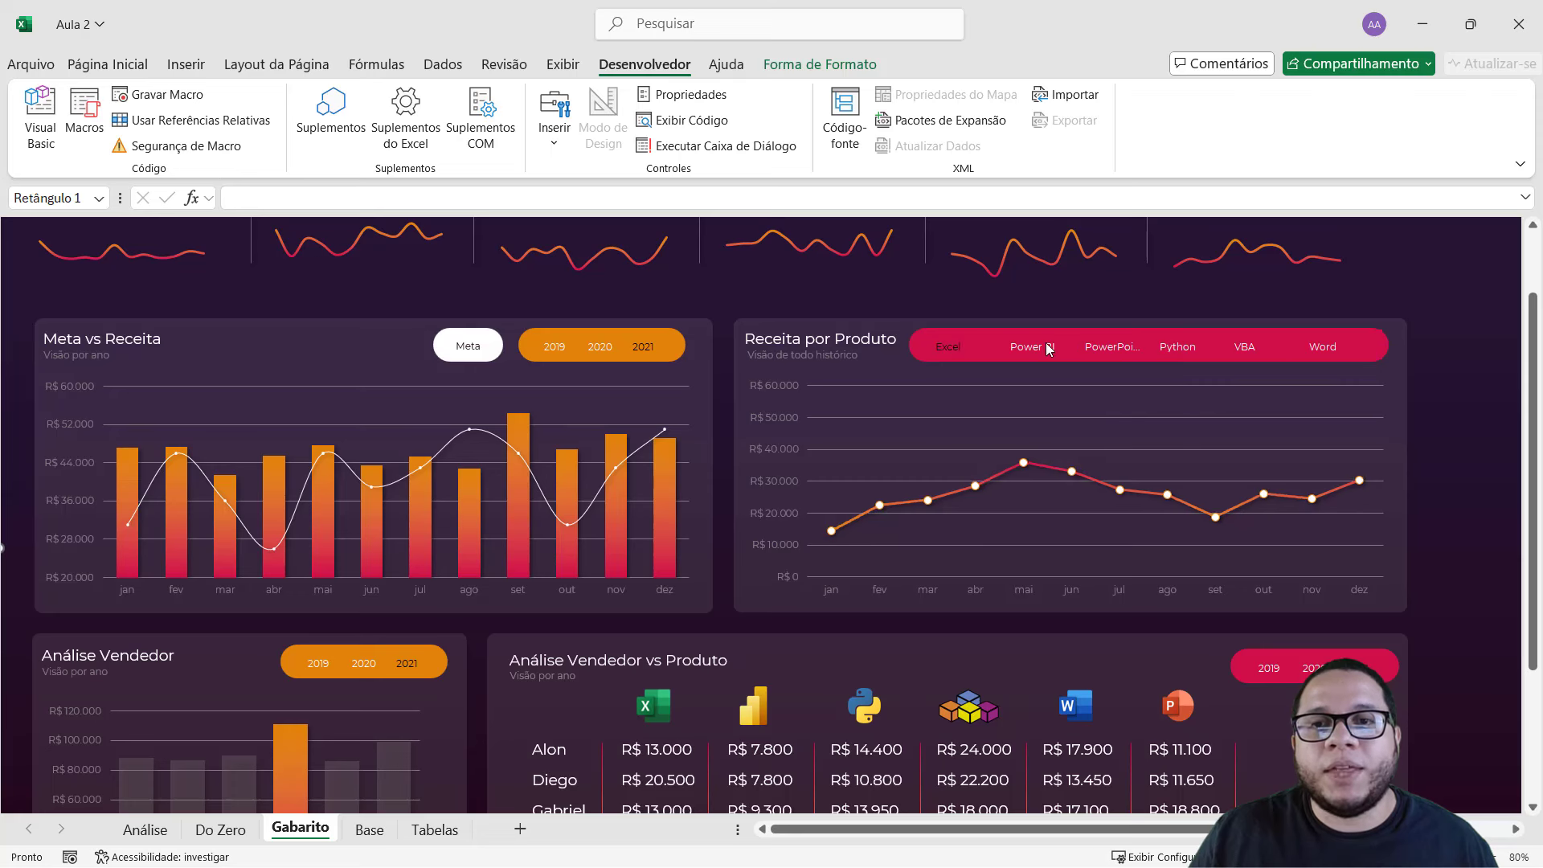
pyautogui.click(1109, 347)
pyautogui.click(1176, 348)
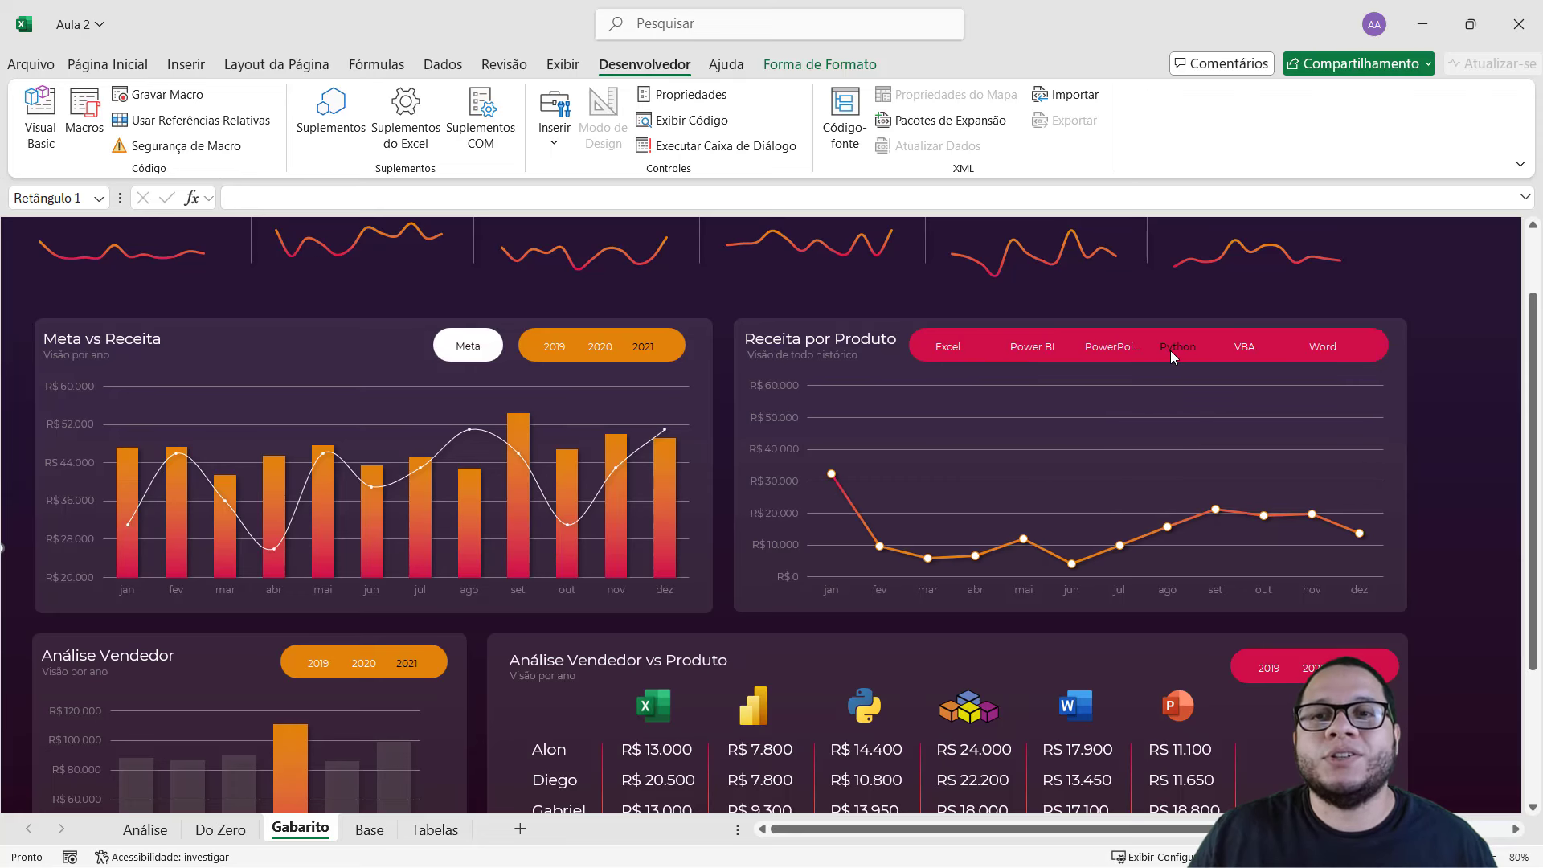
# - On the Tabelas sheet, delete the dropdown, spin button and checkbox form controls
pyautogui.click(434, 827)
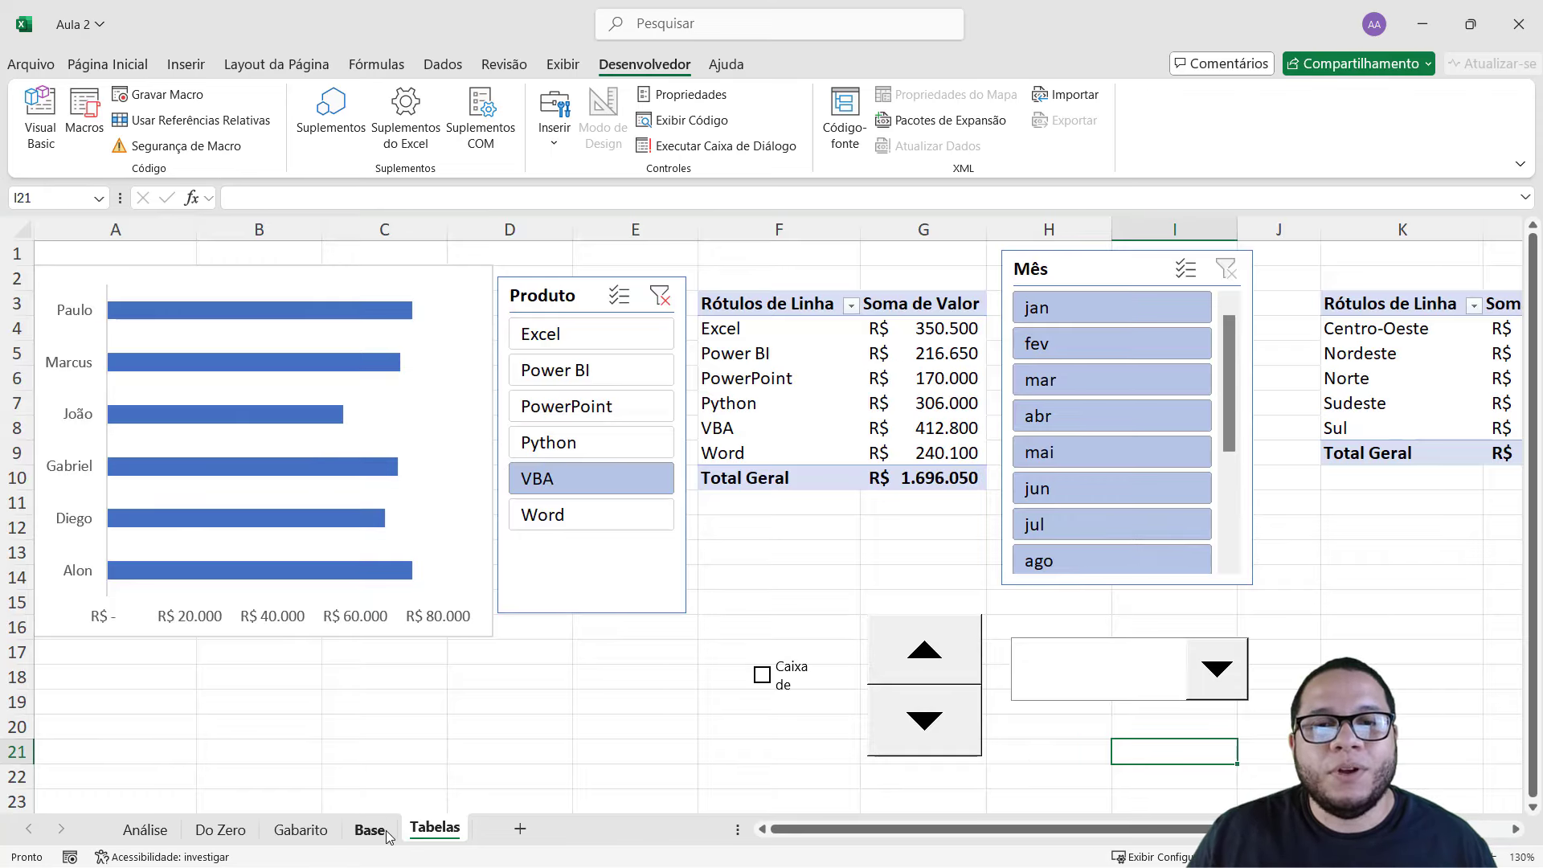
pyautogui.click(1199, 669)
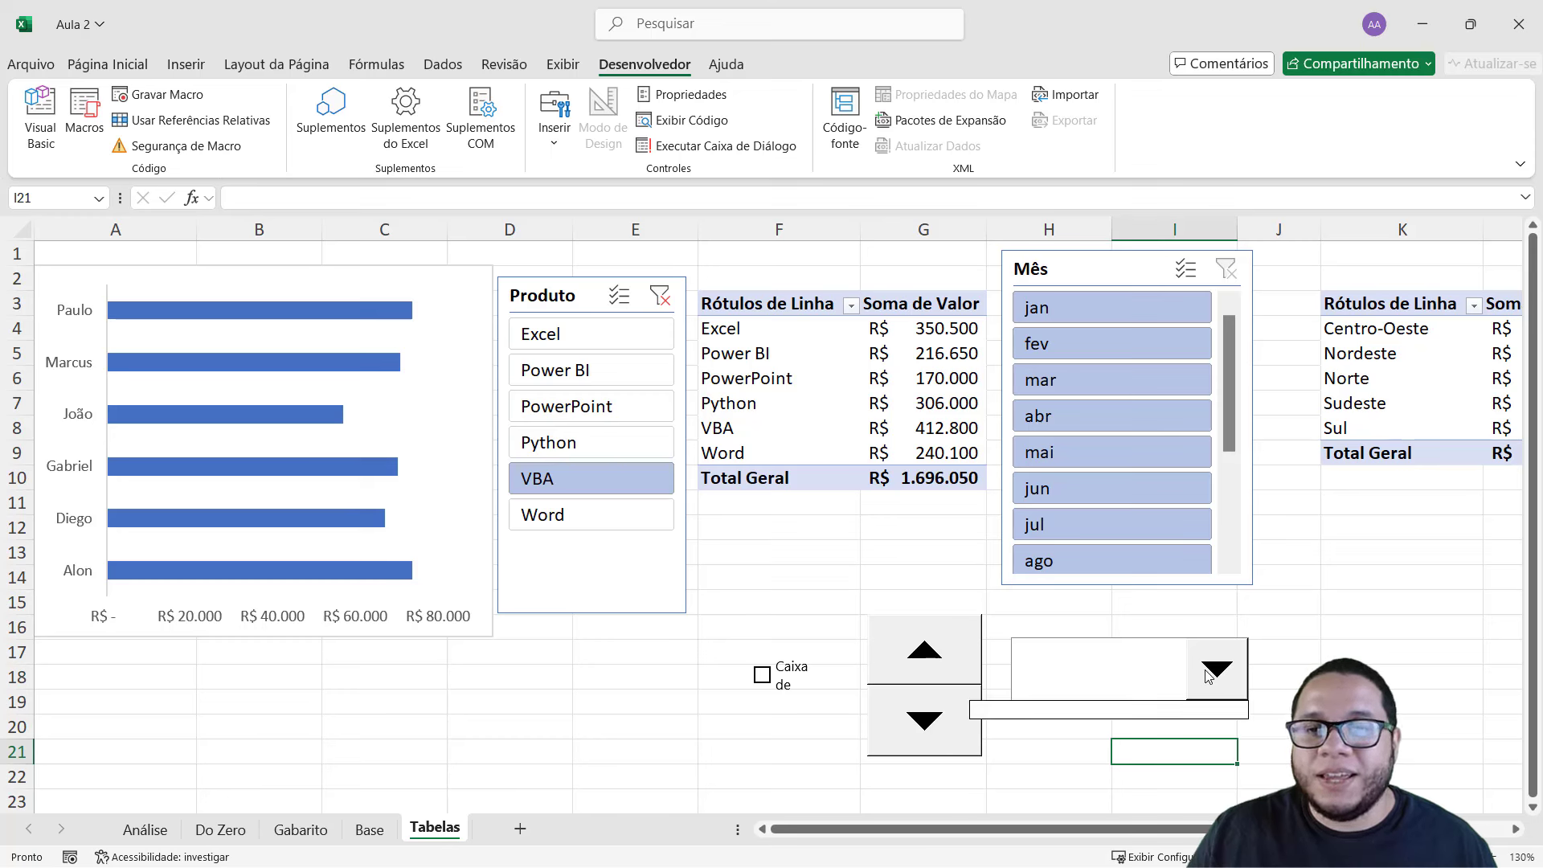
pyautogui.click(1203, 679)
pyautogui.click(1204, 680)
pyautogui.click(1204, 682)
pyautogui.keyDown('ctrl'); pyautogui.click(1085, 689); pyautogui.keyUp('ctrl')
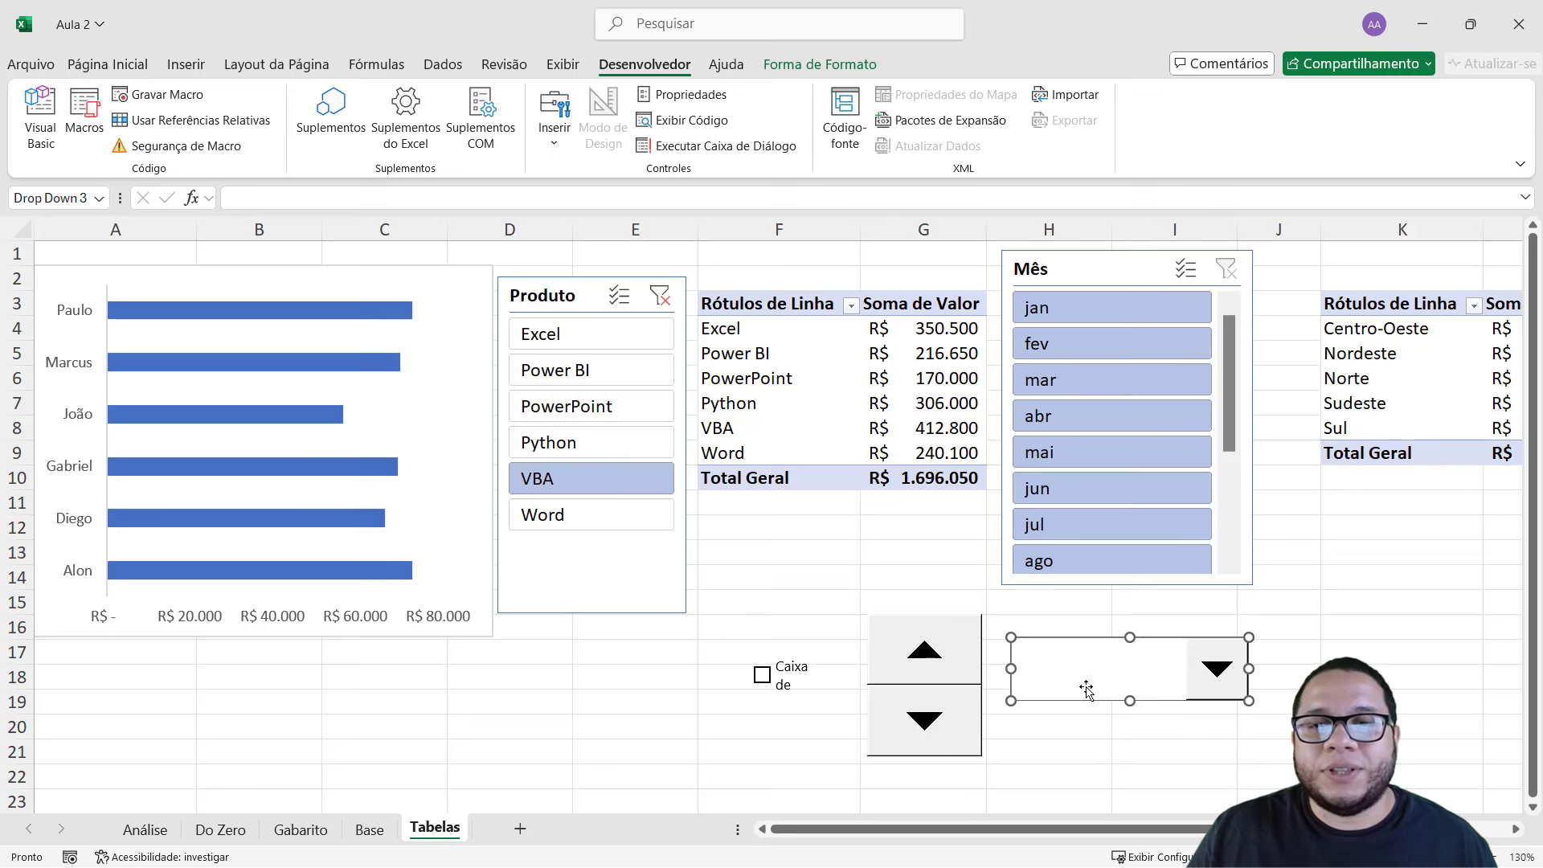
pyautogui.keyDown('ctrl'); pyautogui.click(944, 714); pyautogui.keyUp('ctrl')
pyautogui.keyDown('ctrl'); pyautogui.click(784, 680); pyautogui.keyUp('ctrl')
pyautogui.press('Delete')
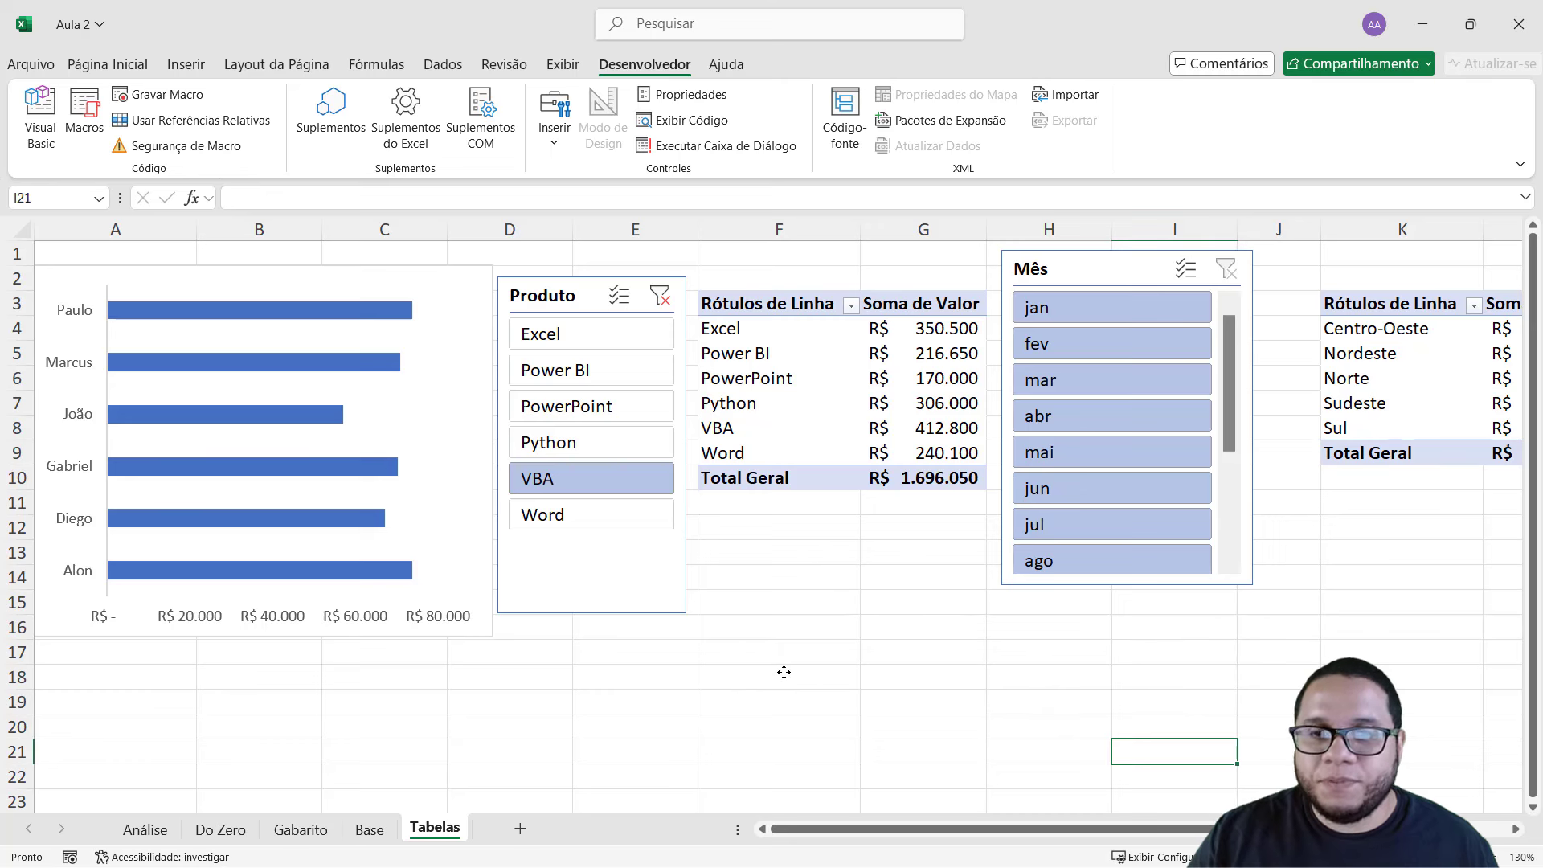
# - Nudge the seller bar chart off the table beneath and bring up the Do Zero sheet
pyautogui.click(478, 632)
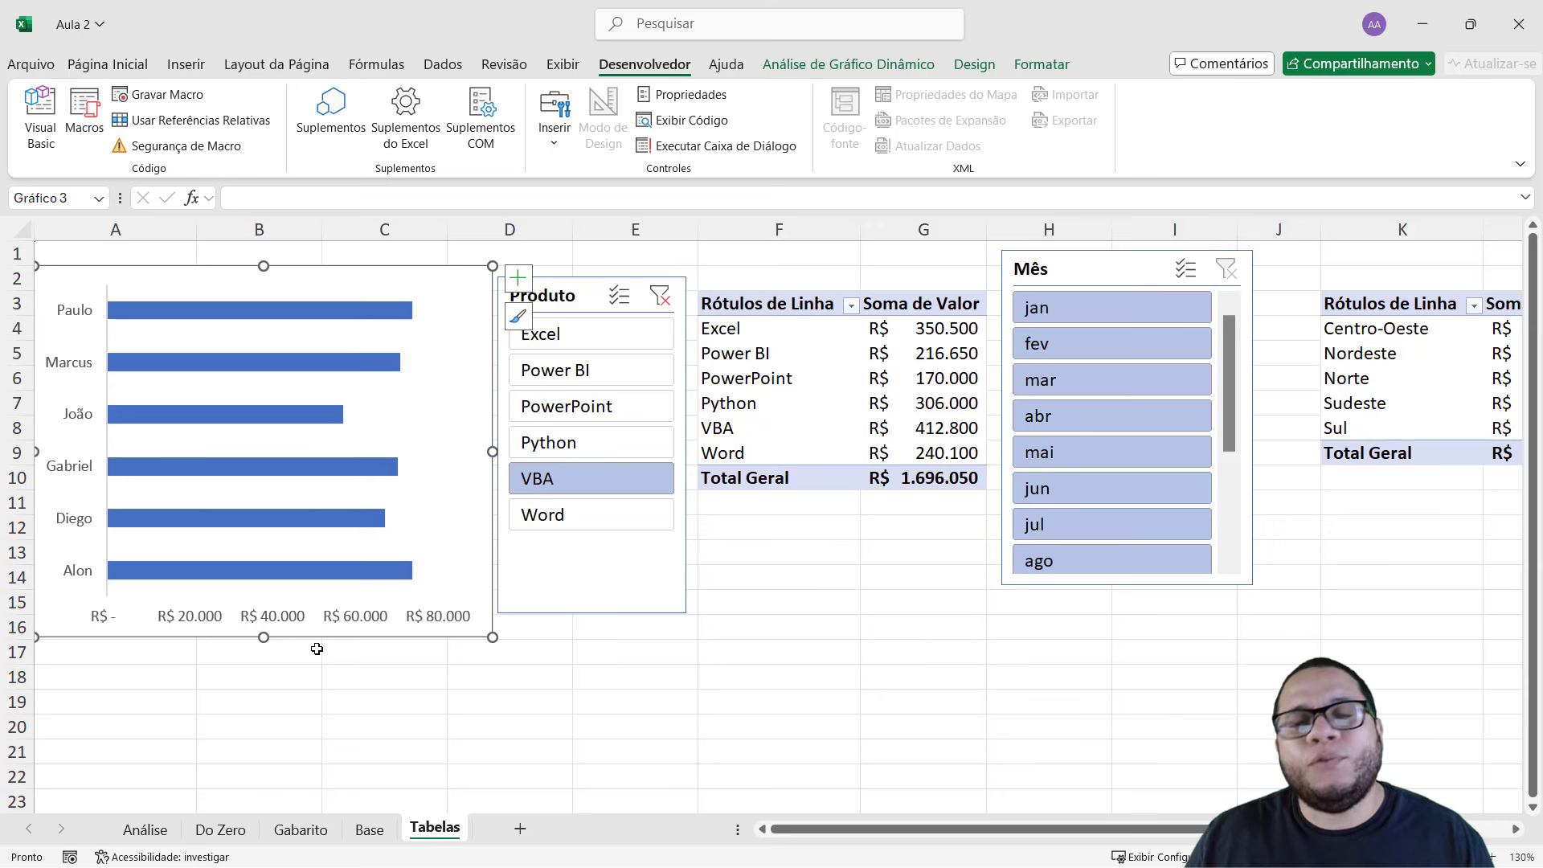
pyautogui.moveTo(457, 637); pyautogui.dragTo(472, 662)
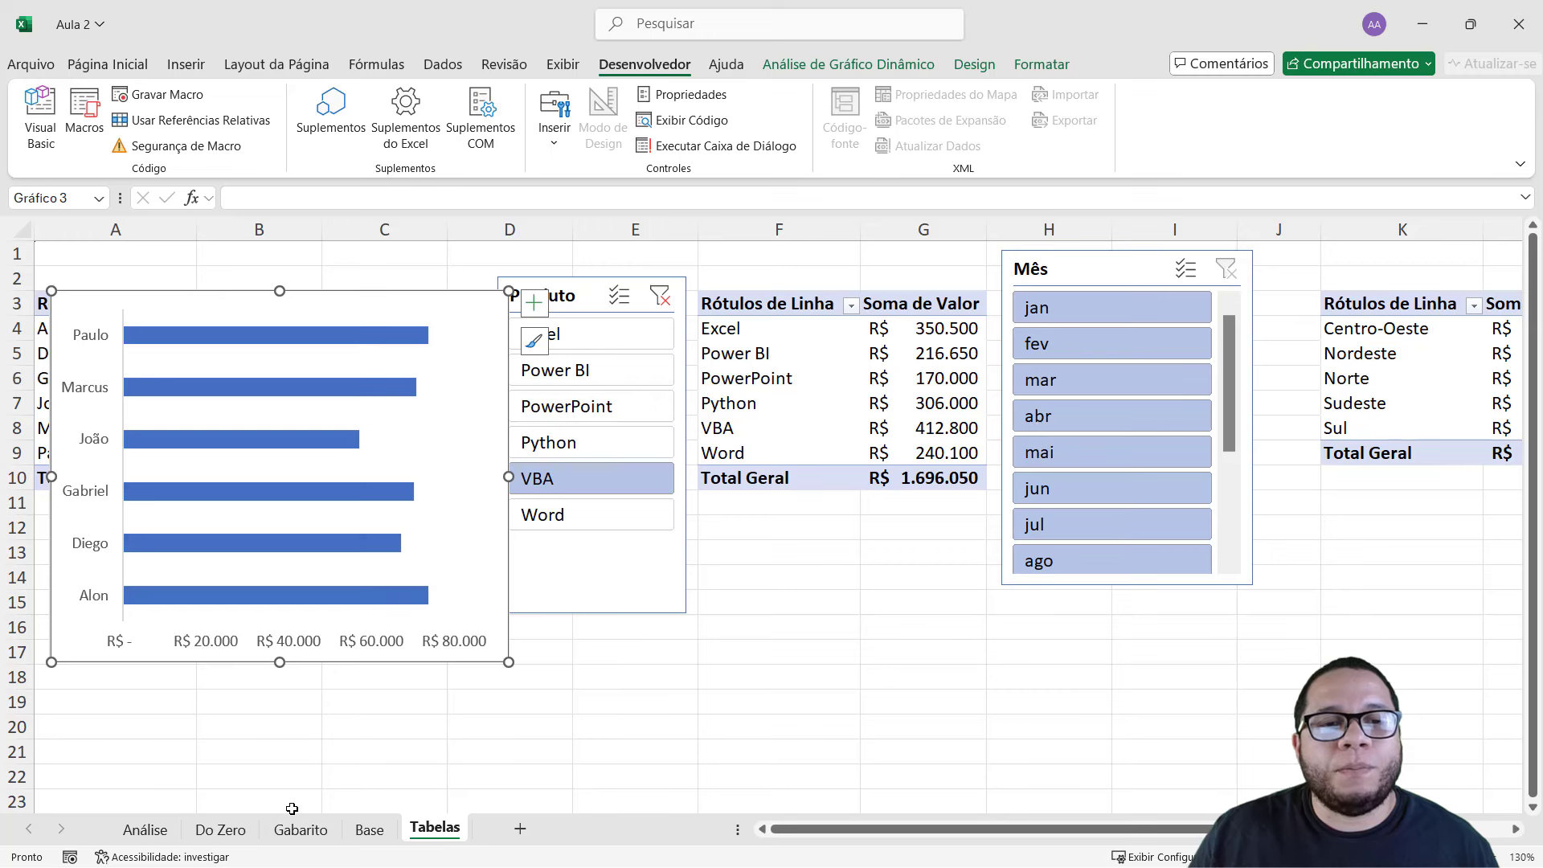
pyautogui.click(218, 829)
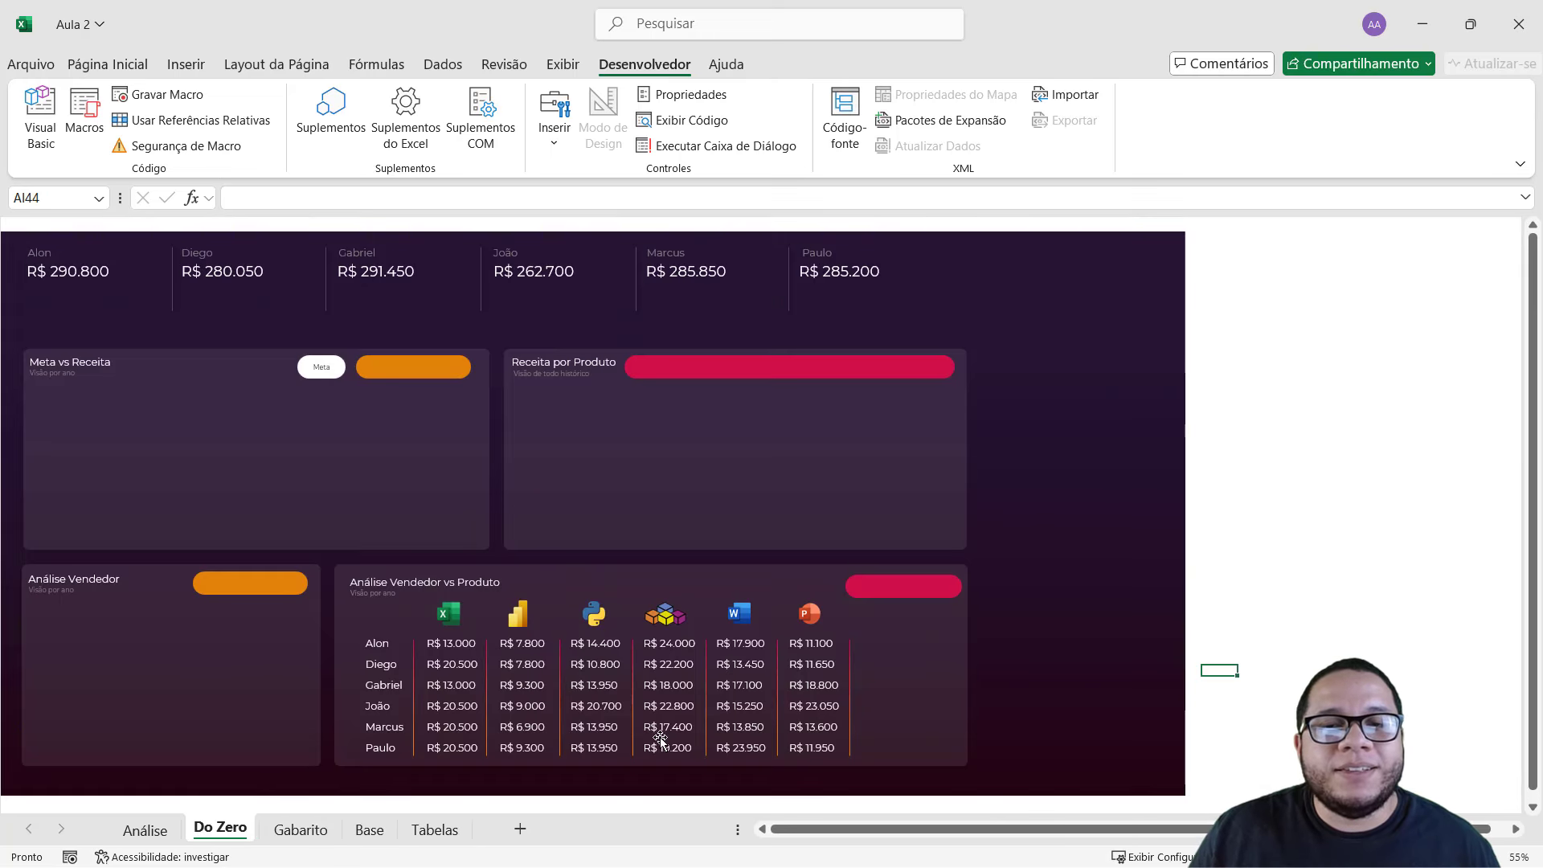
# - Show the Do Zero dashboard in Full Screen Mode with ribbon and title bar hidden
pyautogui.click(1521, 163)
pyautogui.click(1460, 220)
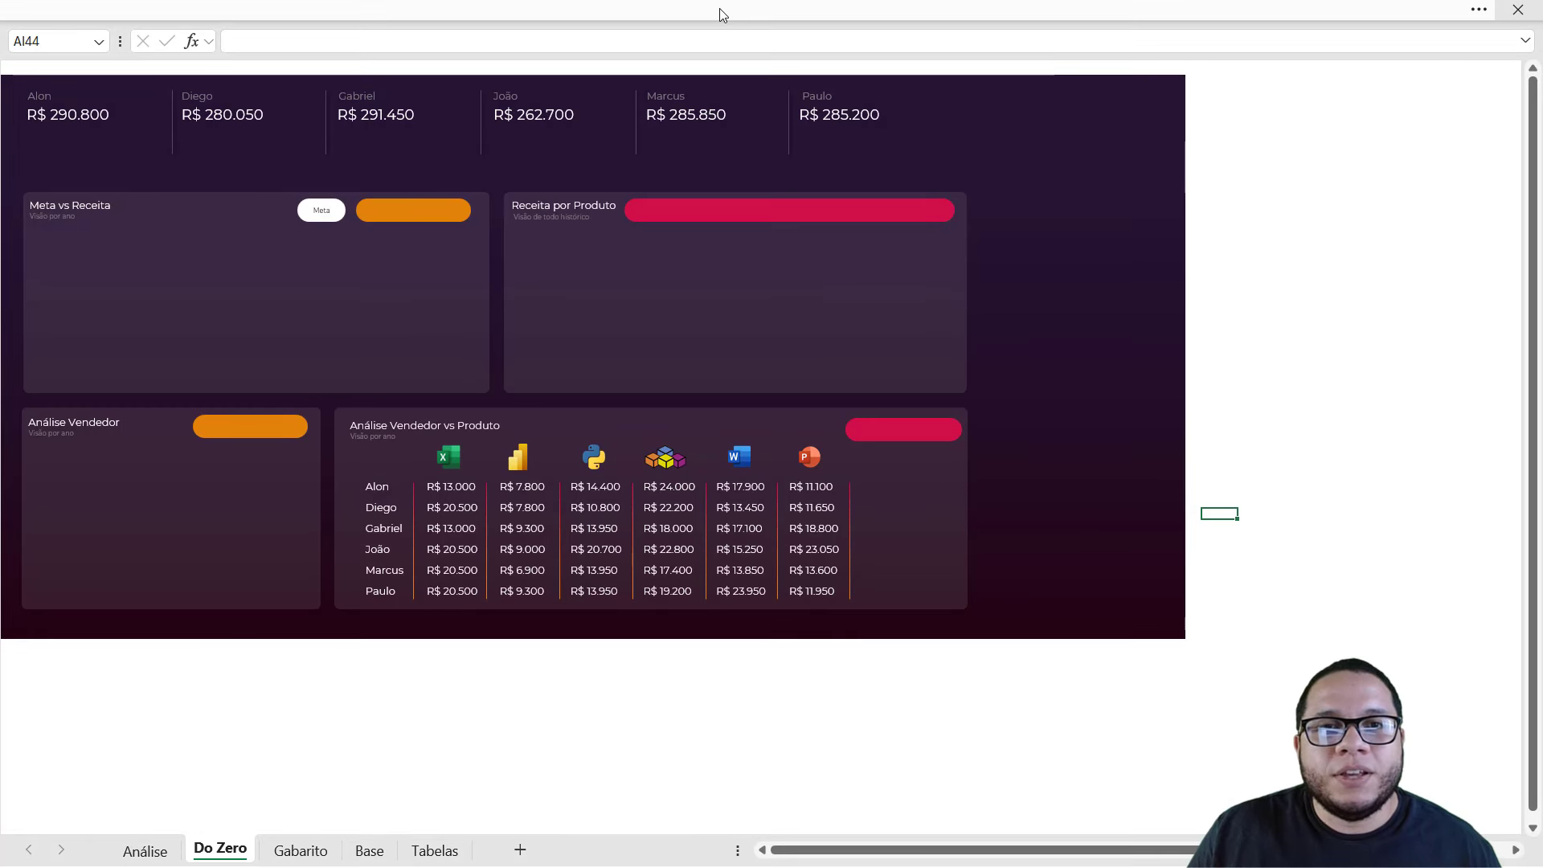
pyautogui.press('Escape')
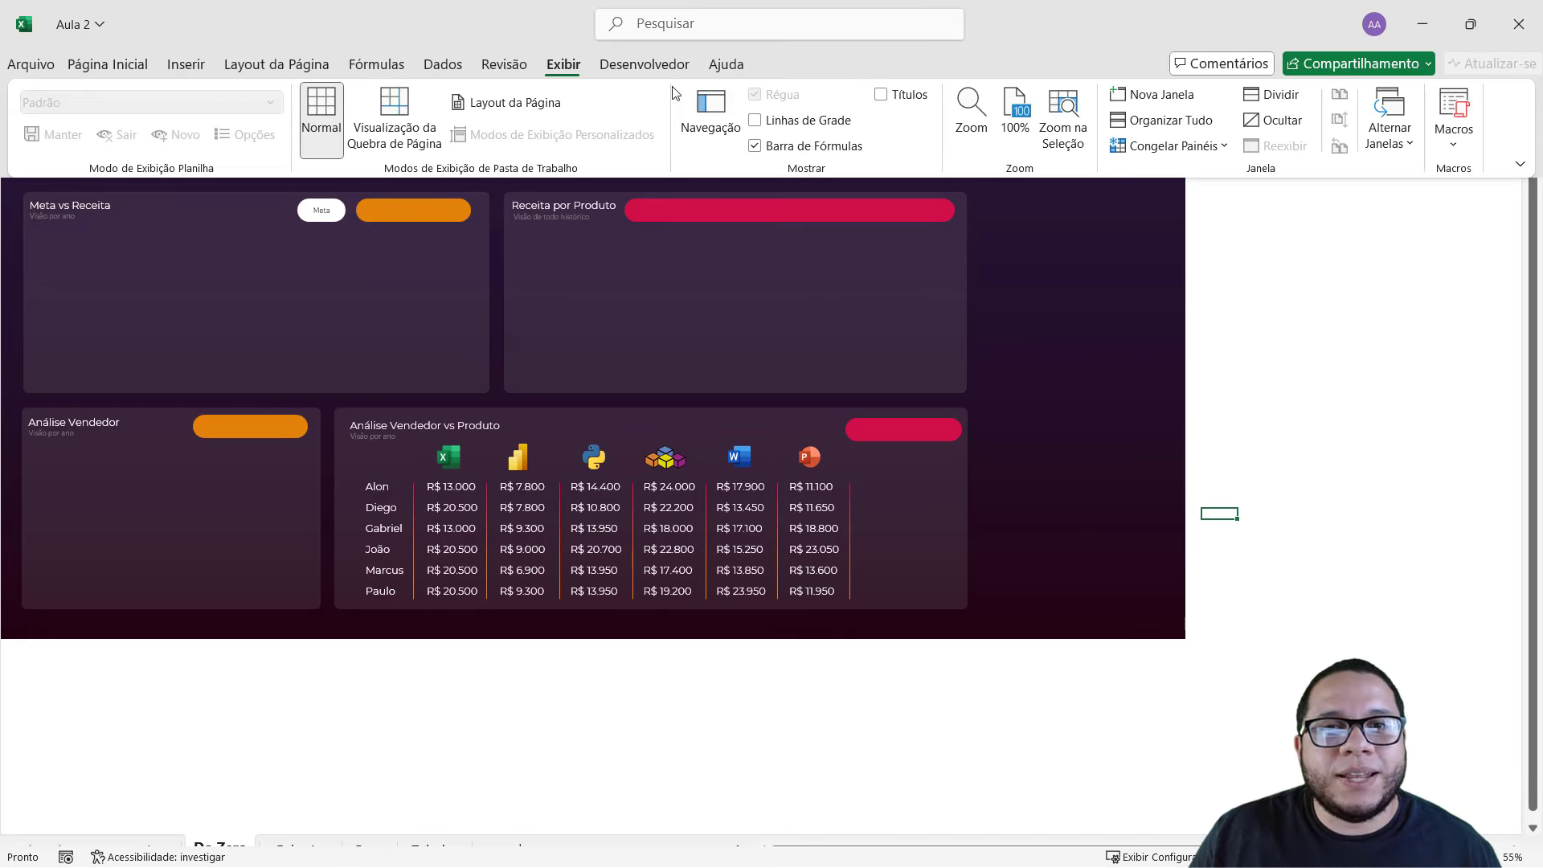
pyautogui.click(814, 146)
pyautogui.hotkey('ctrl', 'shift', 'F1')
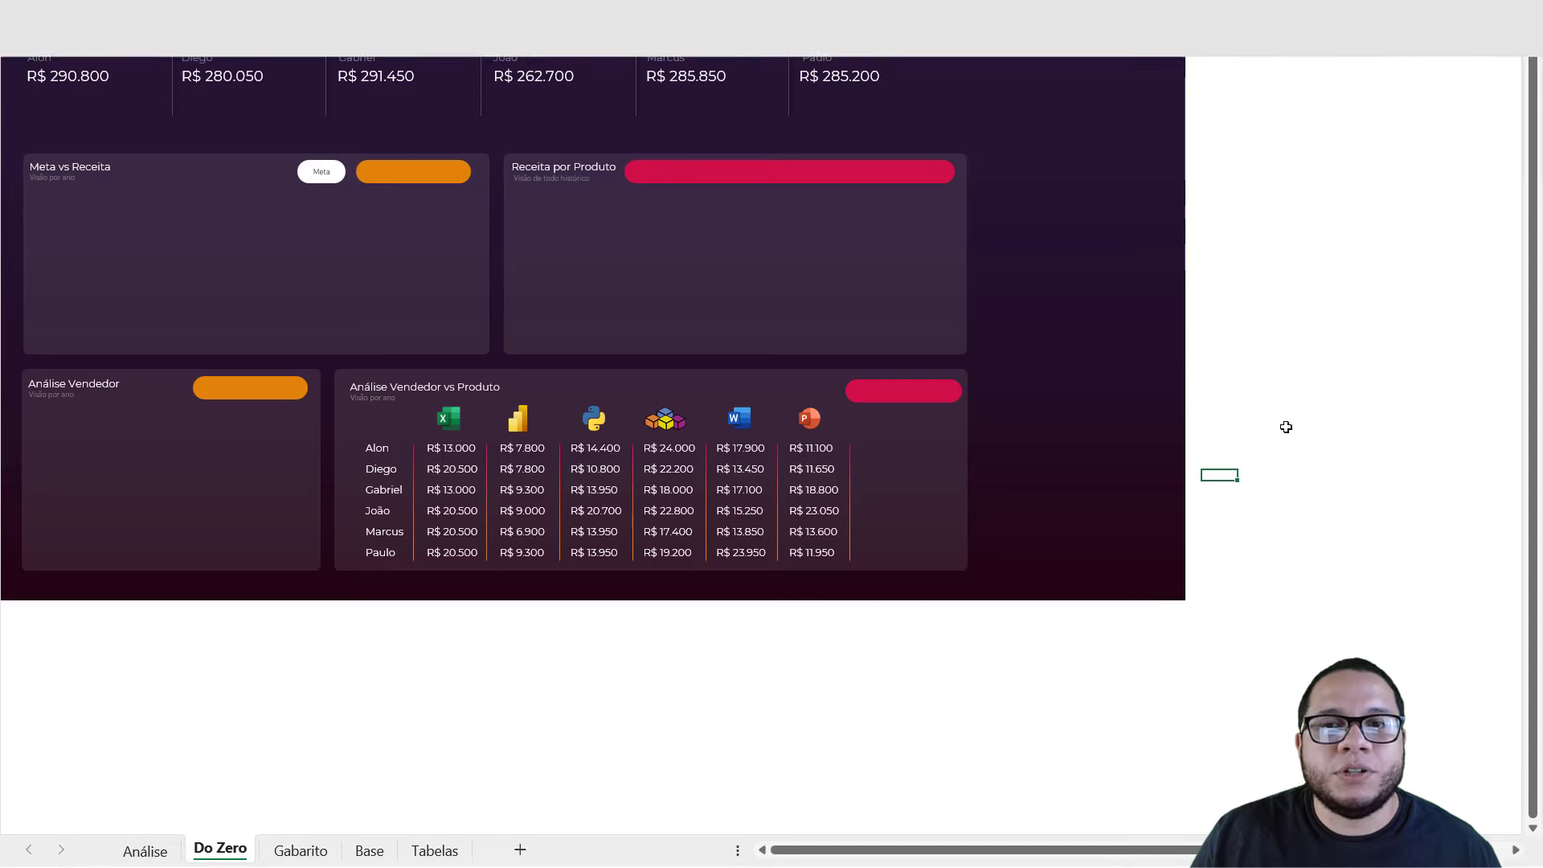
# - Extend the dashboard background's top edge upward and scroll so the whole dashboard fits in view
pyautogui.keyDown('ctrl'); pyautogui.scroll(5, 946, 64); pyautogui.keyUp('ctrl')
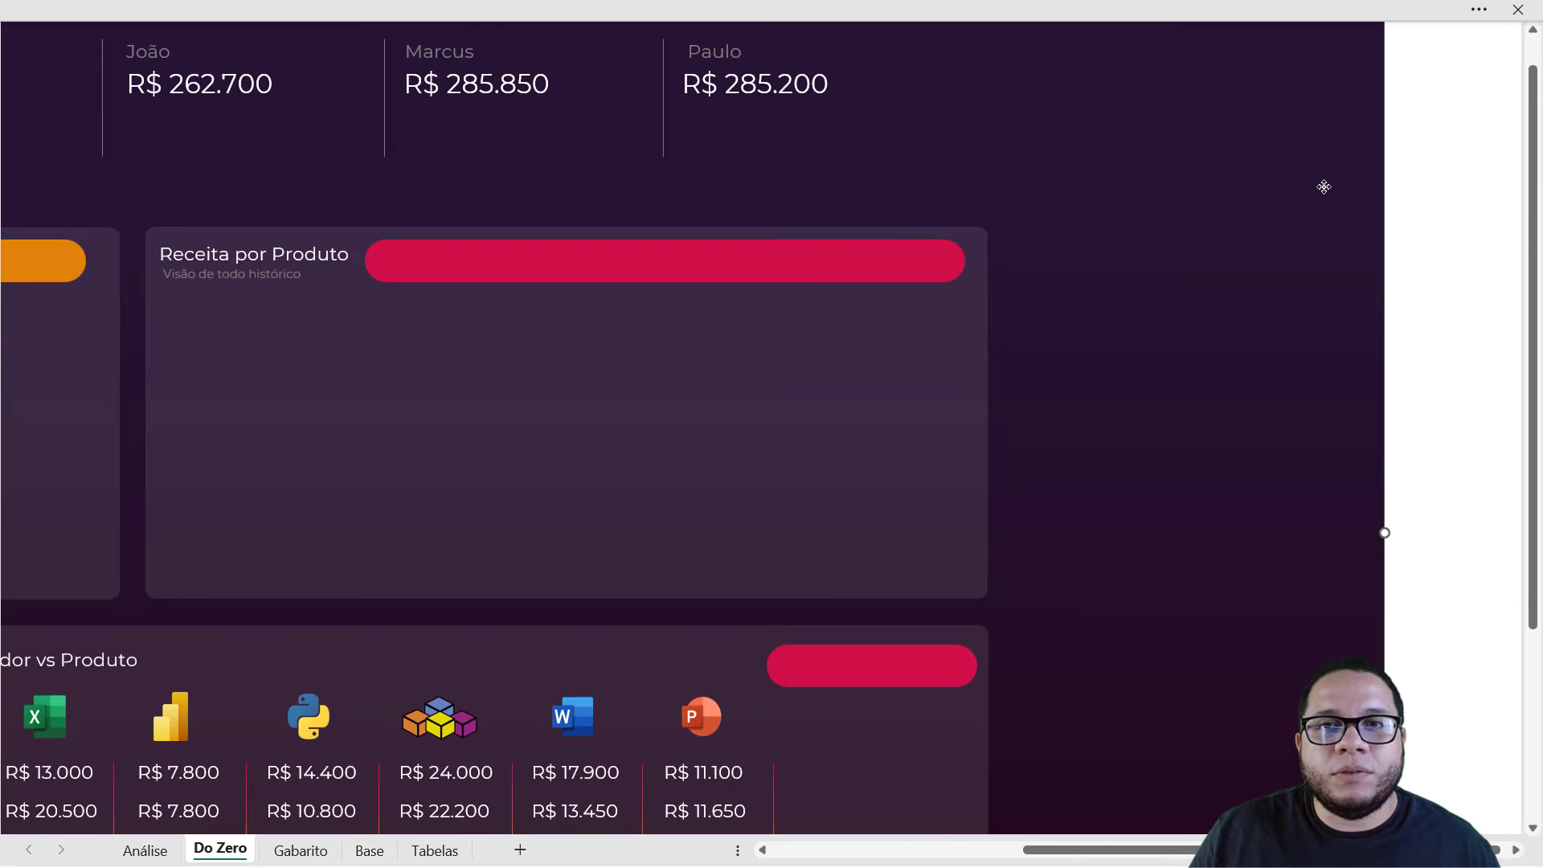
pyautogui.click(594, 84)
pyautogui.moveTo(308, 50); pyautogui.dragTo(308, 22)
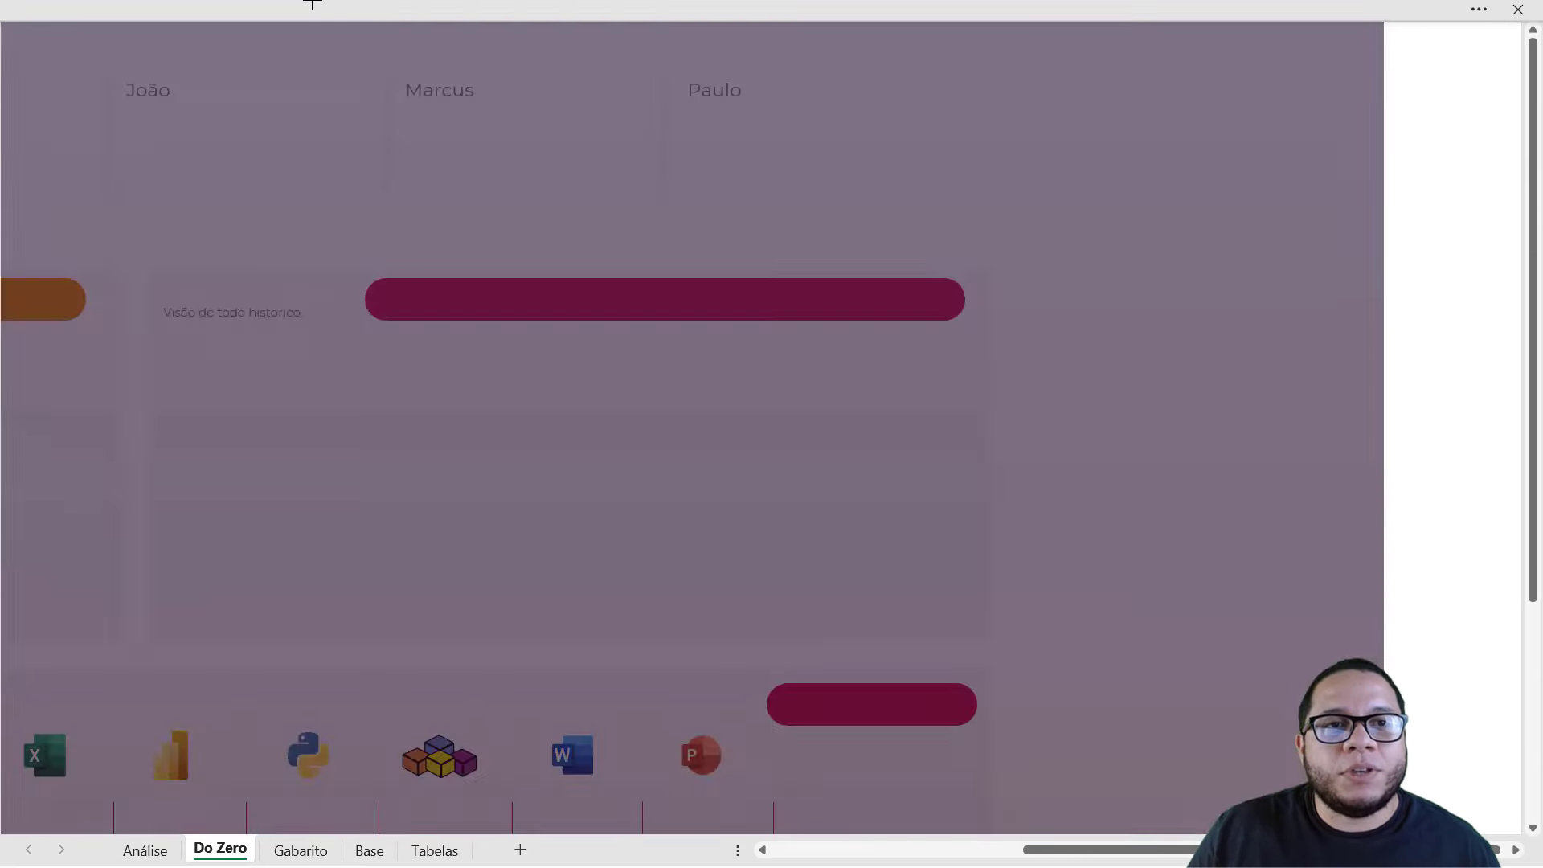
pyautogui.scroll(-1, 1015, 352)
pyautogui.keyDown('ctrl'); pyautogui.scroll(-2, 1015, 354); pyautogui.keyUp('ctrl')
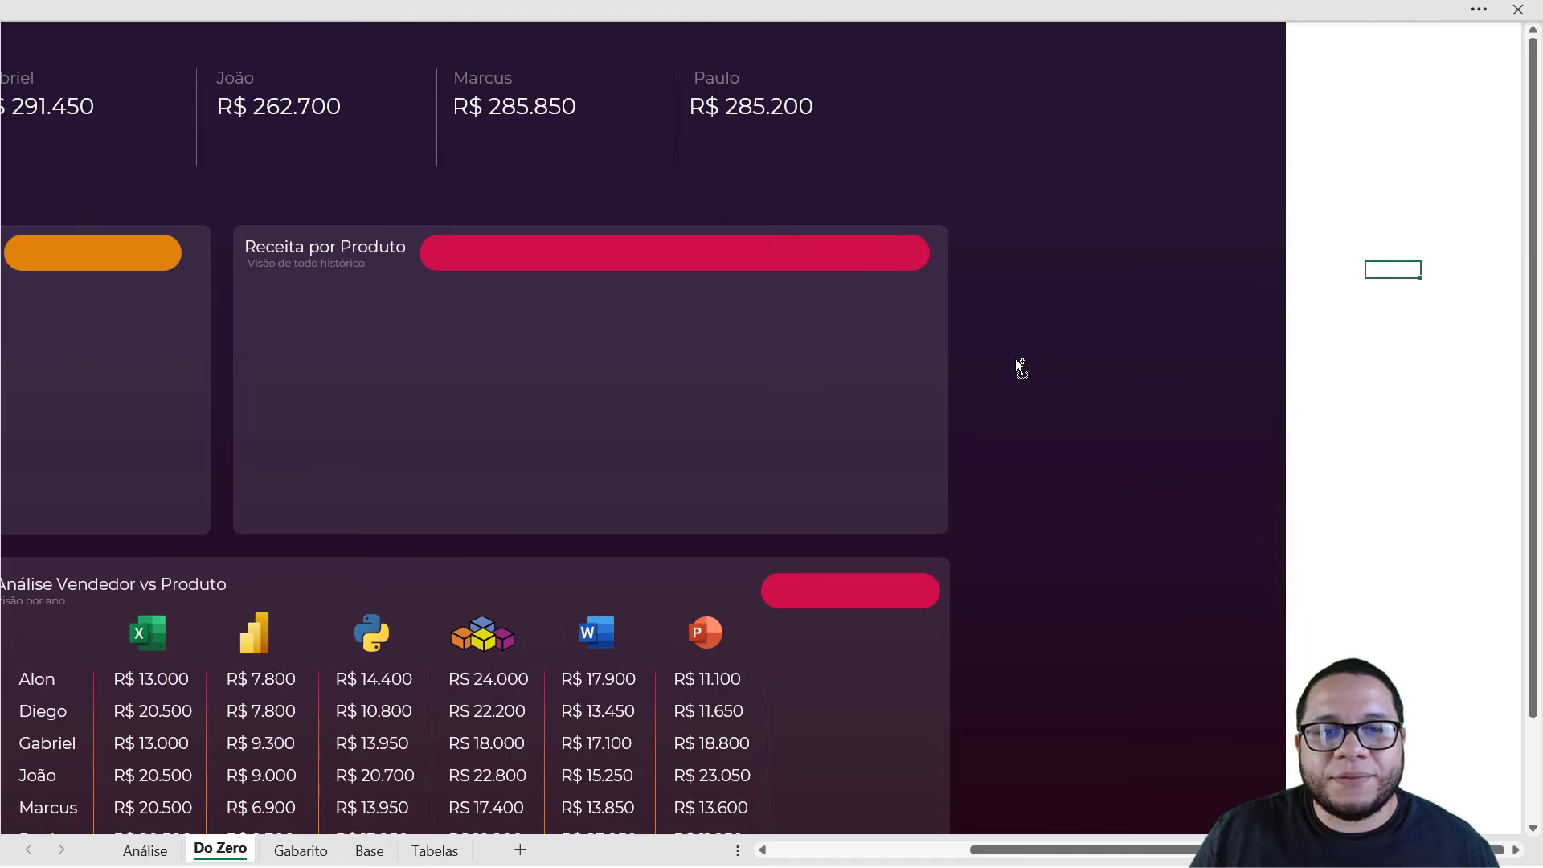
pyautogui.keyDown('ctrl'); pyautogui.scroll(-2, 1015, 359); pyautogui.keyUp('ctrl')
pyautogui.keyDown('ctrl'); pyautogui.scroll(-1, 1015, 366); pyautogui.keyUp('ctrl')
pyautogui.keyDown('ctrl'); pyautogui.scroll(2, 1011, 378); pyautogui.keyUp('ctrl')
pyautogui.keyDown('ctrl'); pyautogui.scroll(2, 1010, 381); pyautogui.keyUp('ctrl')
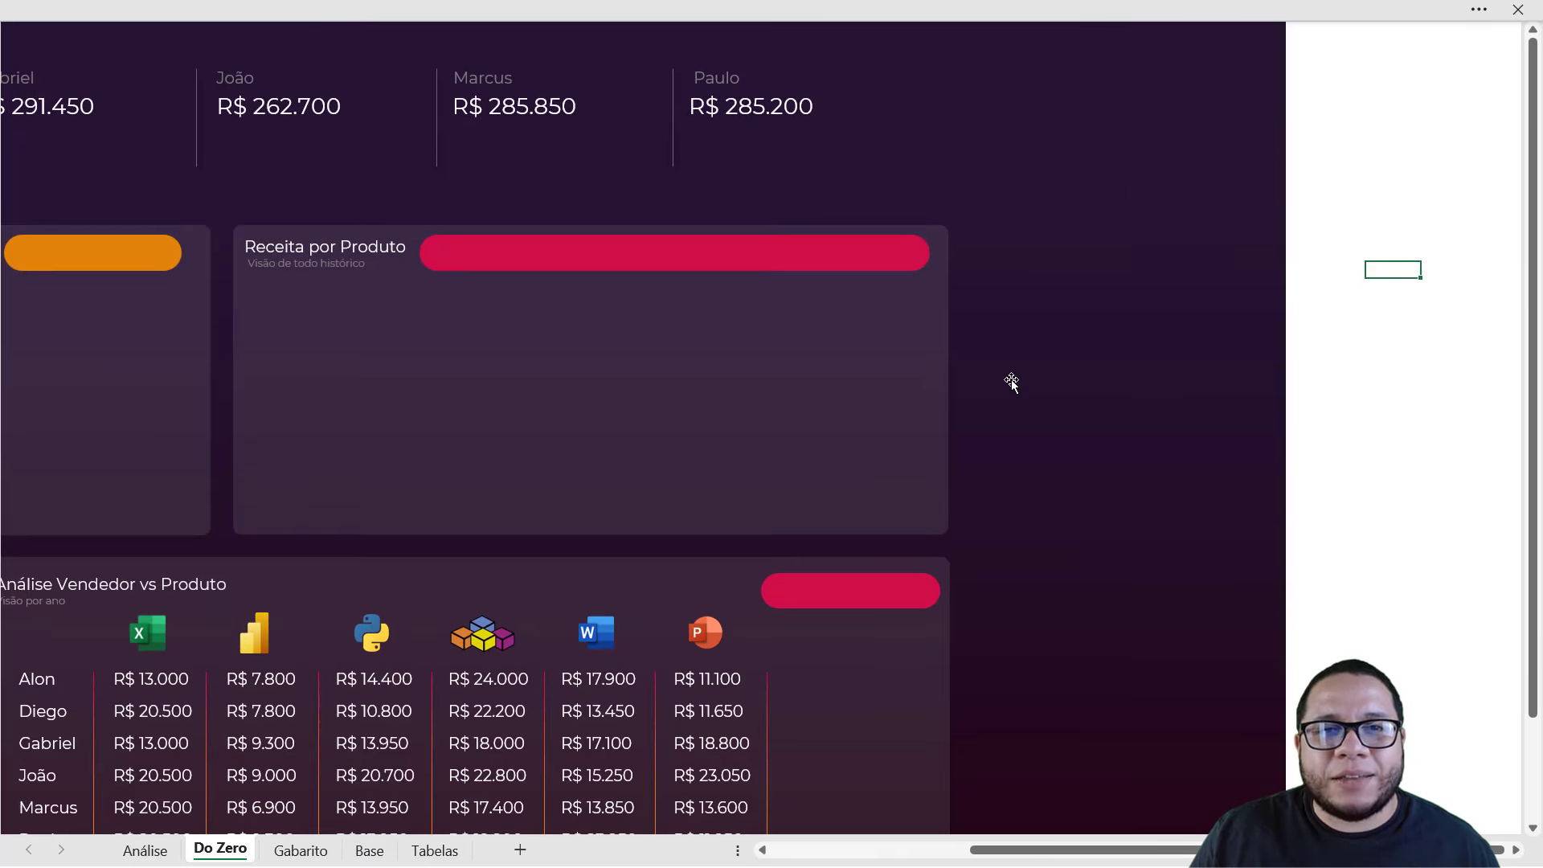
pyautogui.moveTo(1055, 852); pyautogui.dragTo(855, 851)
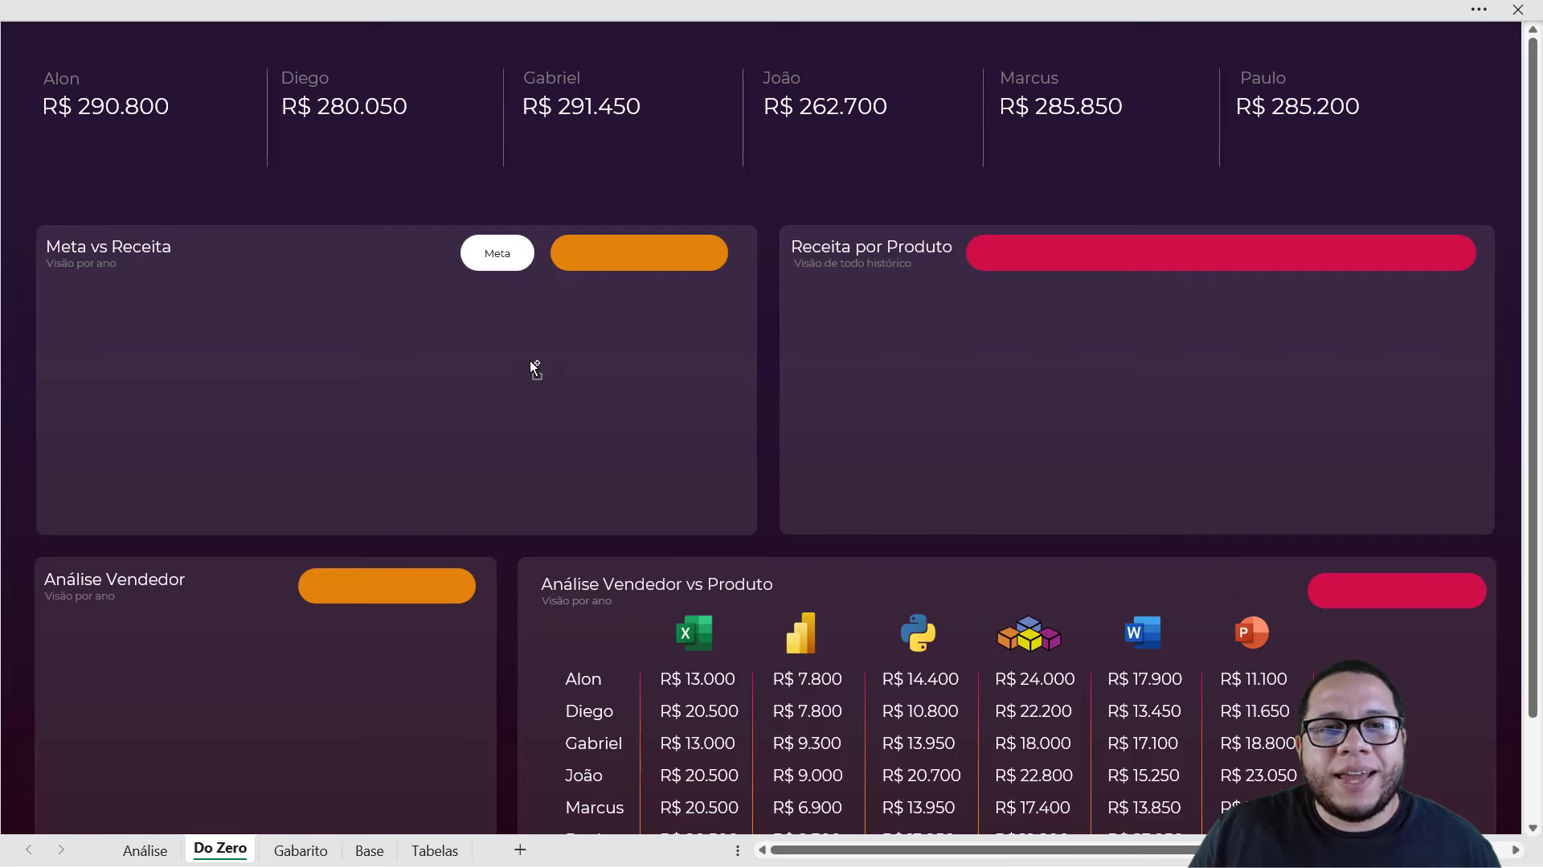
pyautogui.keyDown('ctrl'); pyautogui.scroll(-2, 529, 359); pyautogui.keyUp('ctrl')
pyautogui.keyDown('ctrl'); pyautogui.scroll(1, 529, 359); pyautogui.keyUp('ctrl')
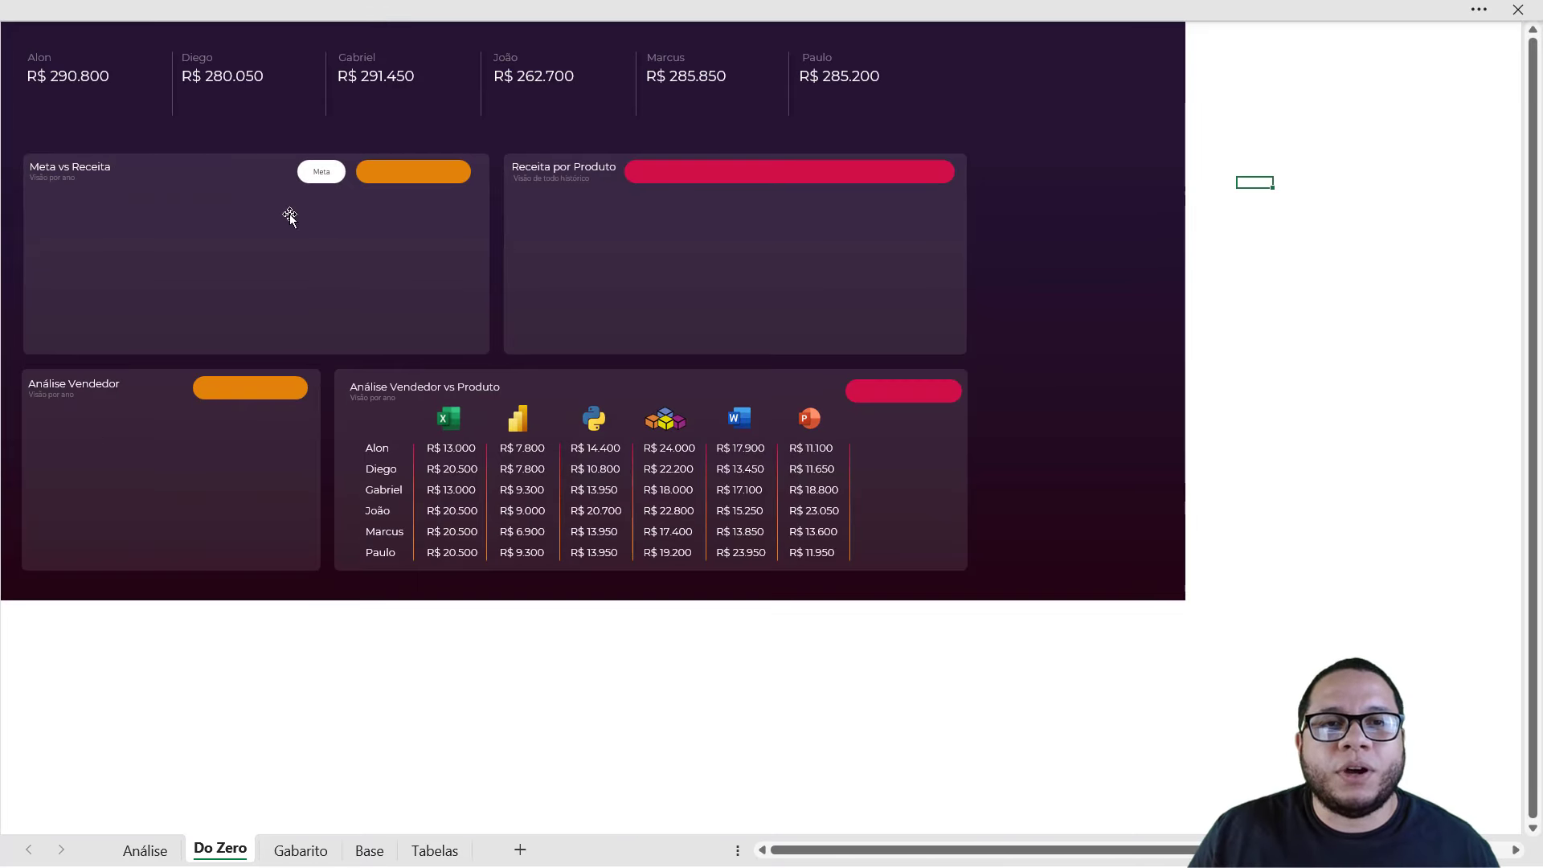
pyautogui.keyDown('ctrl'); pyautogui.scroll(1, 216, 426); pyautogui.keyUp('ctrl')
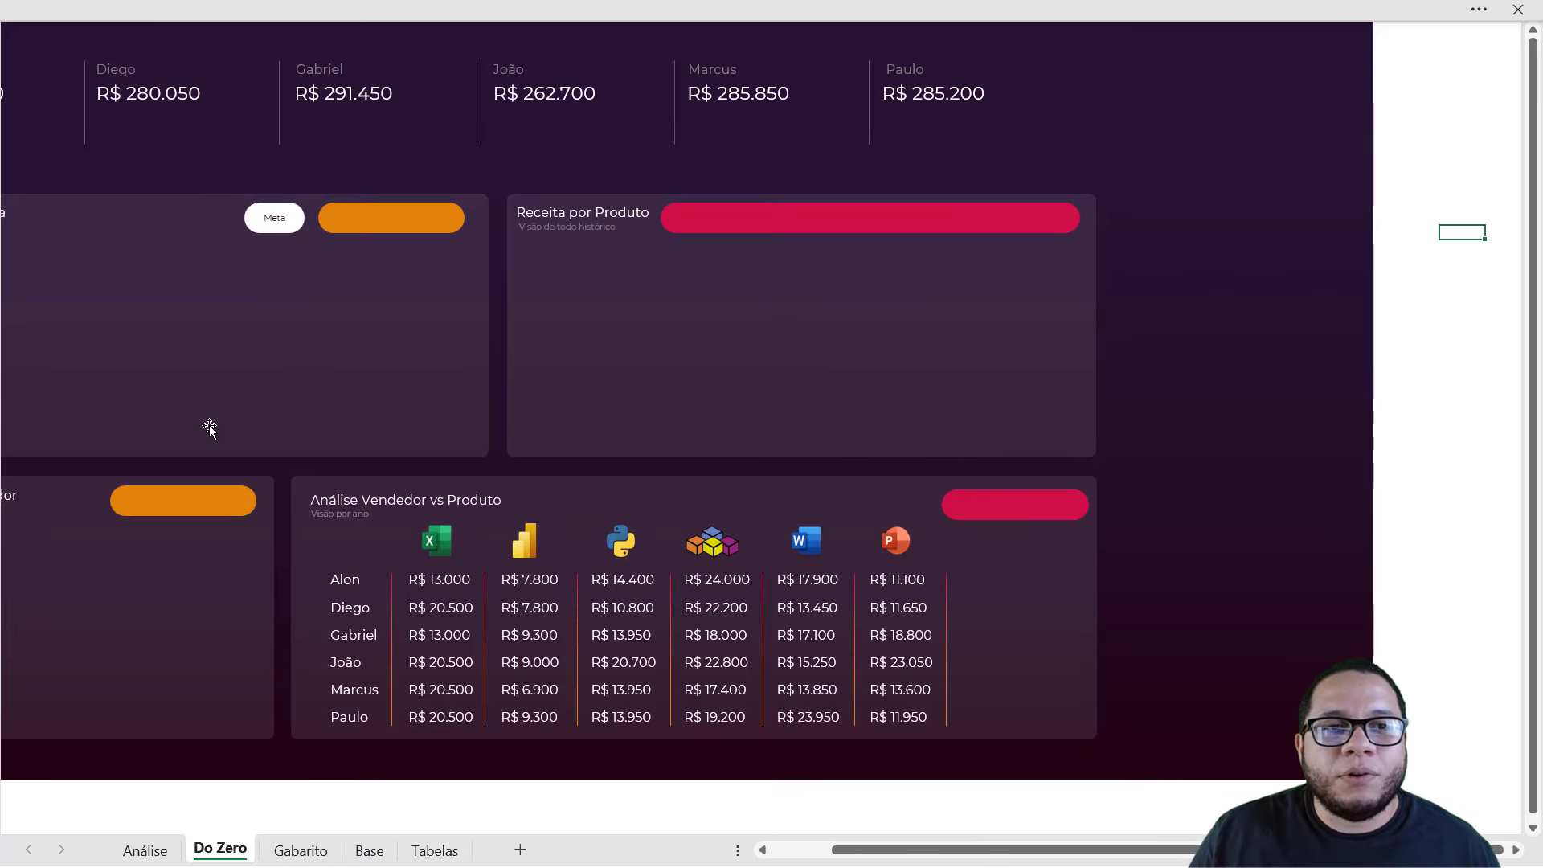
pyautogui.moveTo(903, 859); pyautogui.dragTo(665, 834)
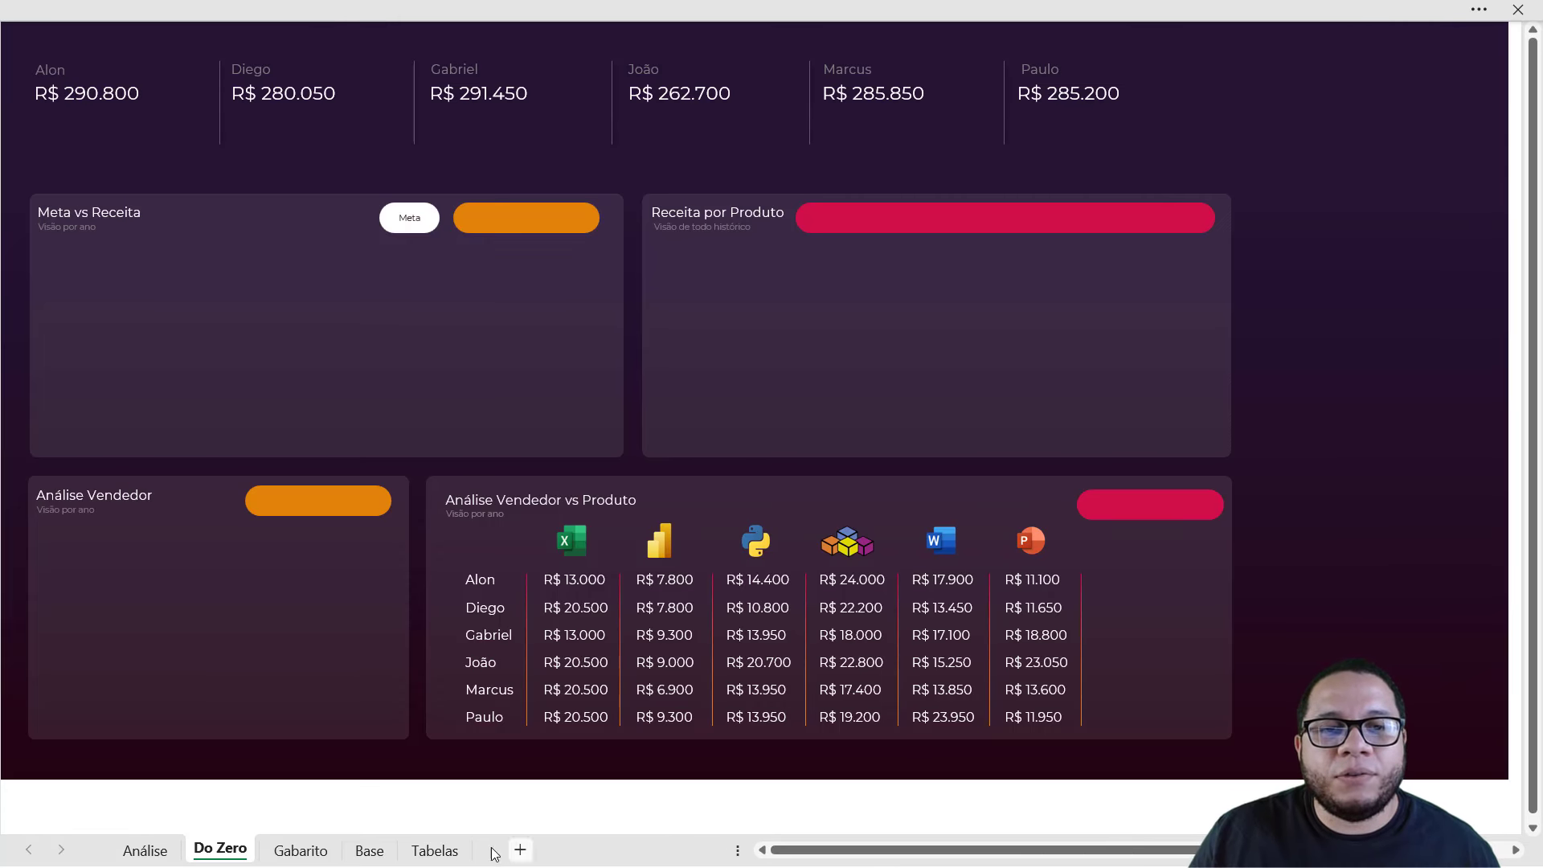
# - On Tabelas, move the seller bar chart off the pivot table and cut it
pyautogui.click(438, 853)
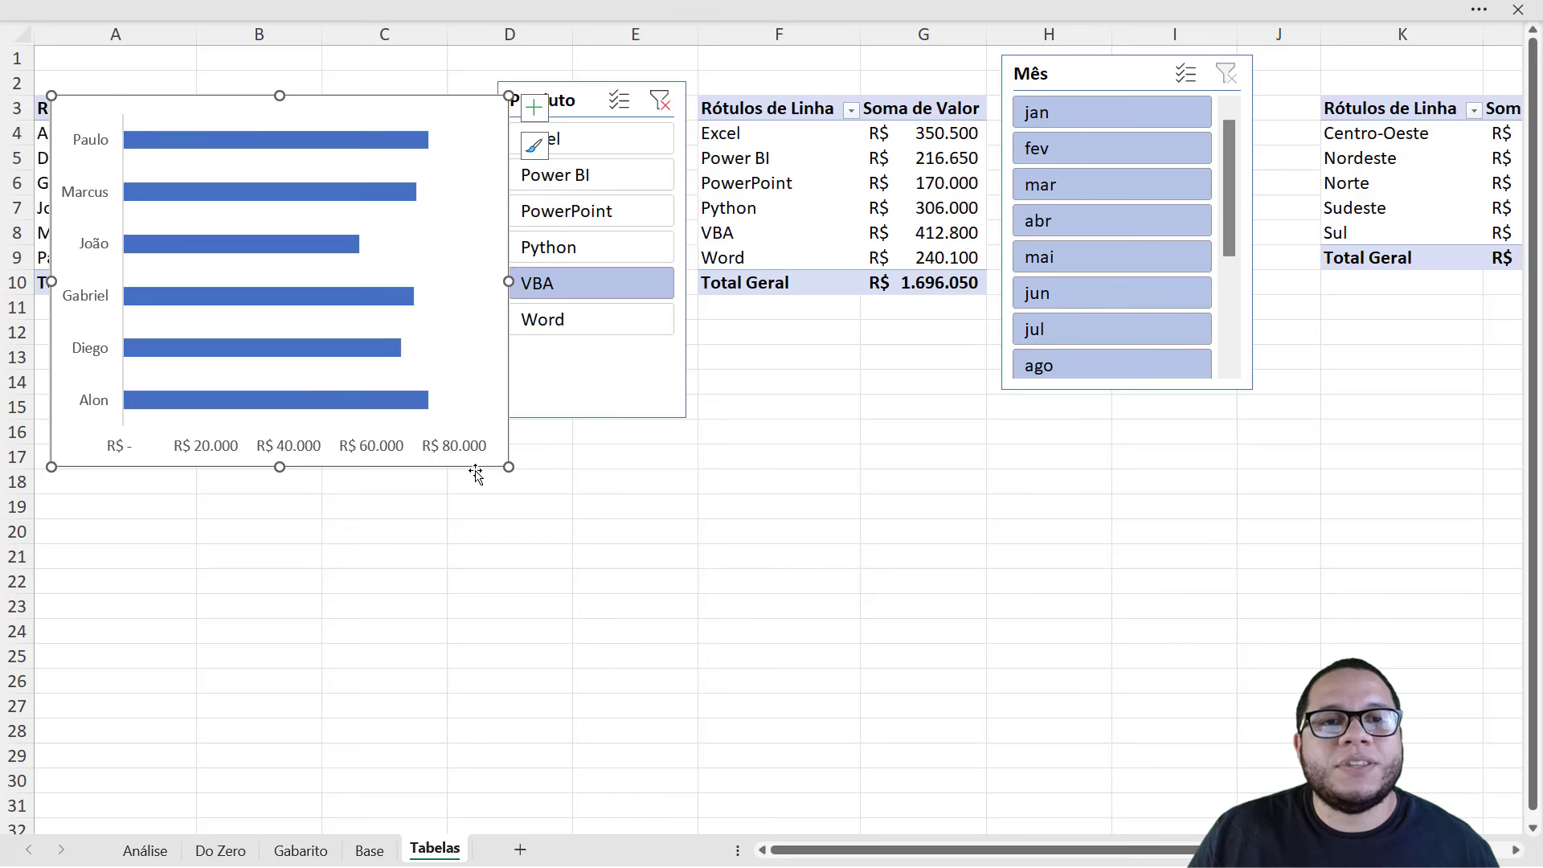
pyautogui.moveTo(466, 462); pyautogui.dragTo(623, 587)
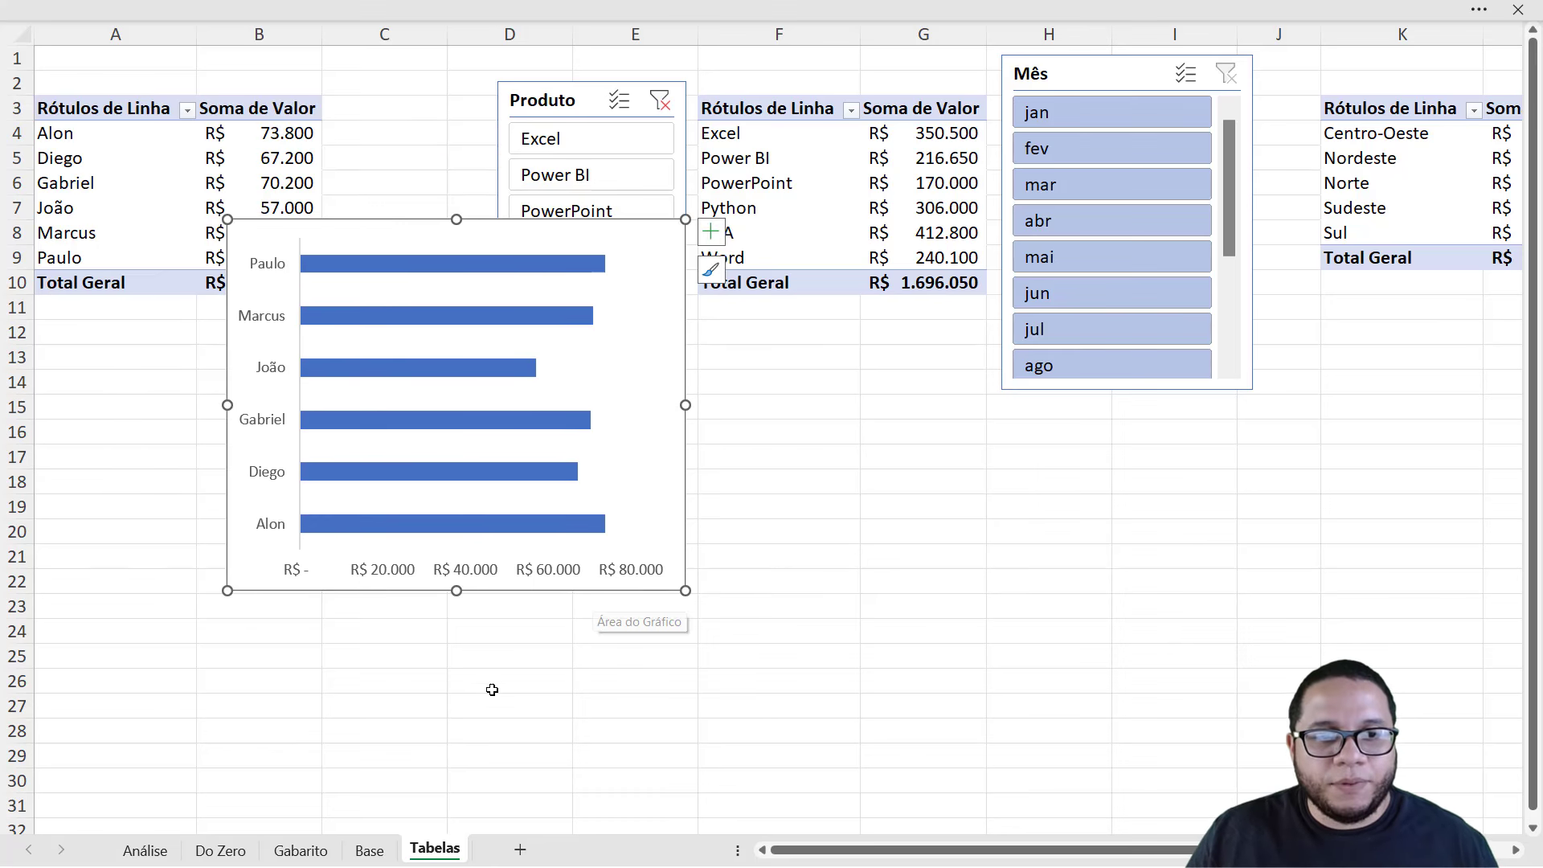
pyautogui.press('Delete')
# - Paste the chart onto the Análise Vendedor card below its title and widen it to fill the card
pyautogui.click(221, 850)
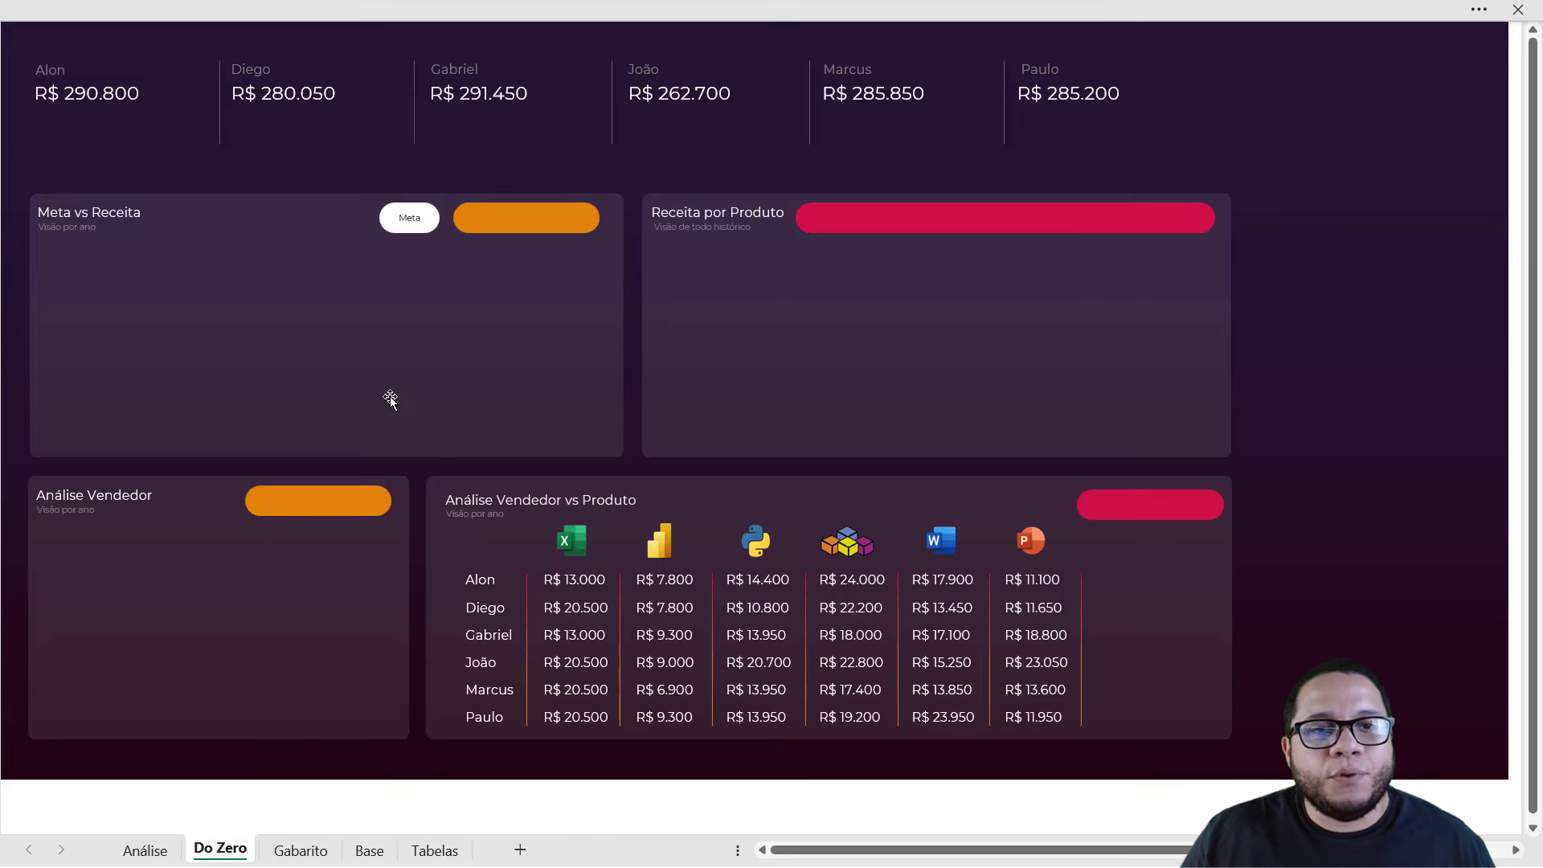
pyautogui.click(242, 708)
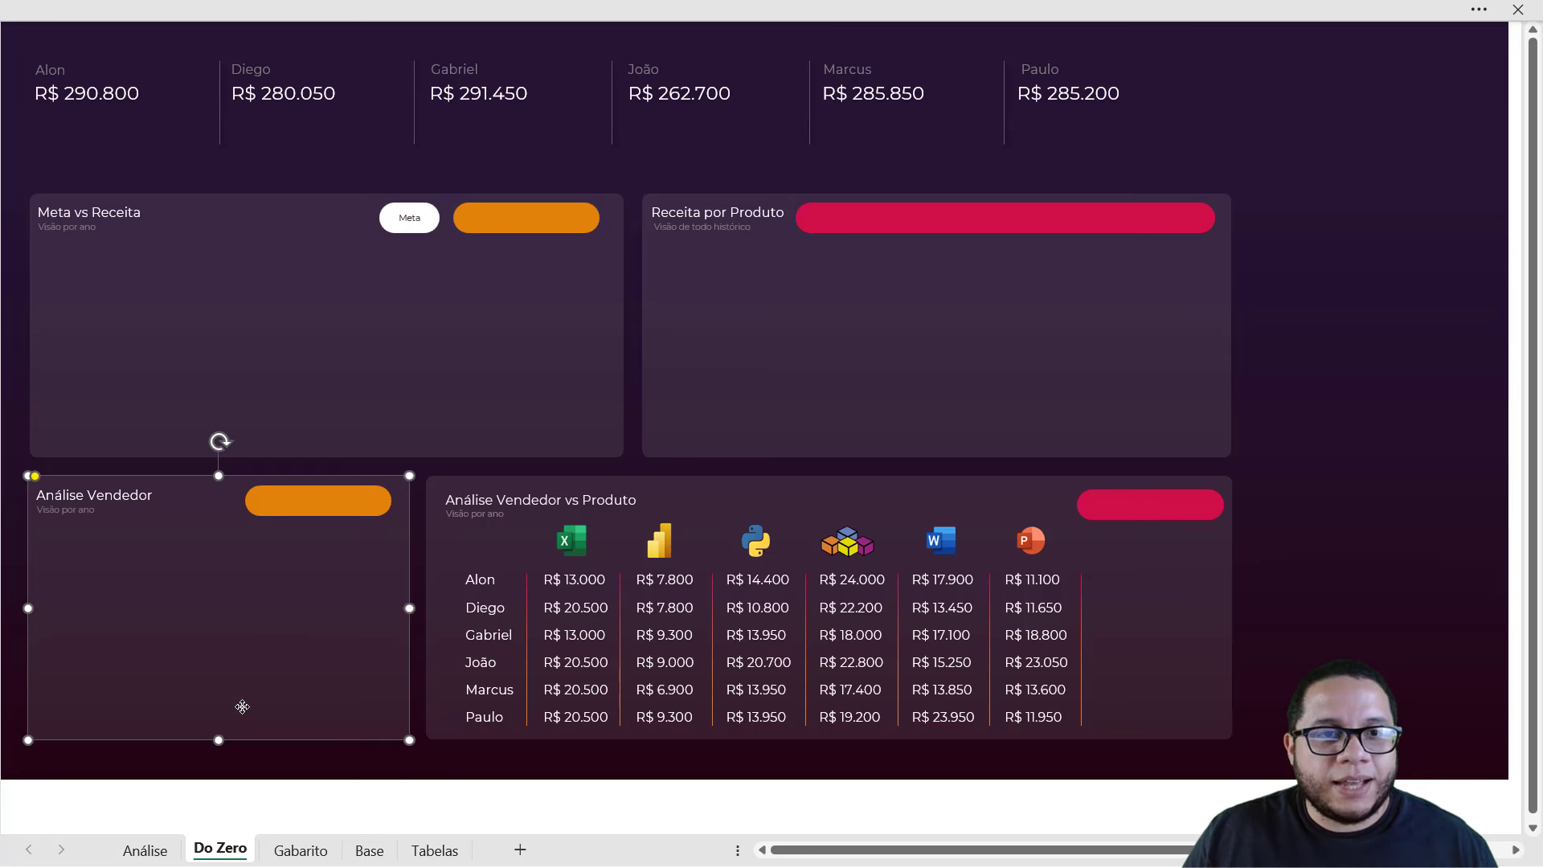
pyautogui.hotkey('ctrl', 'v')
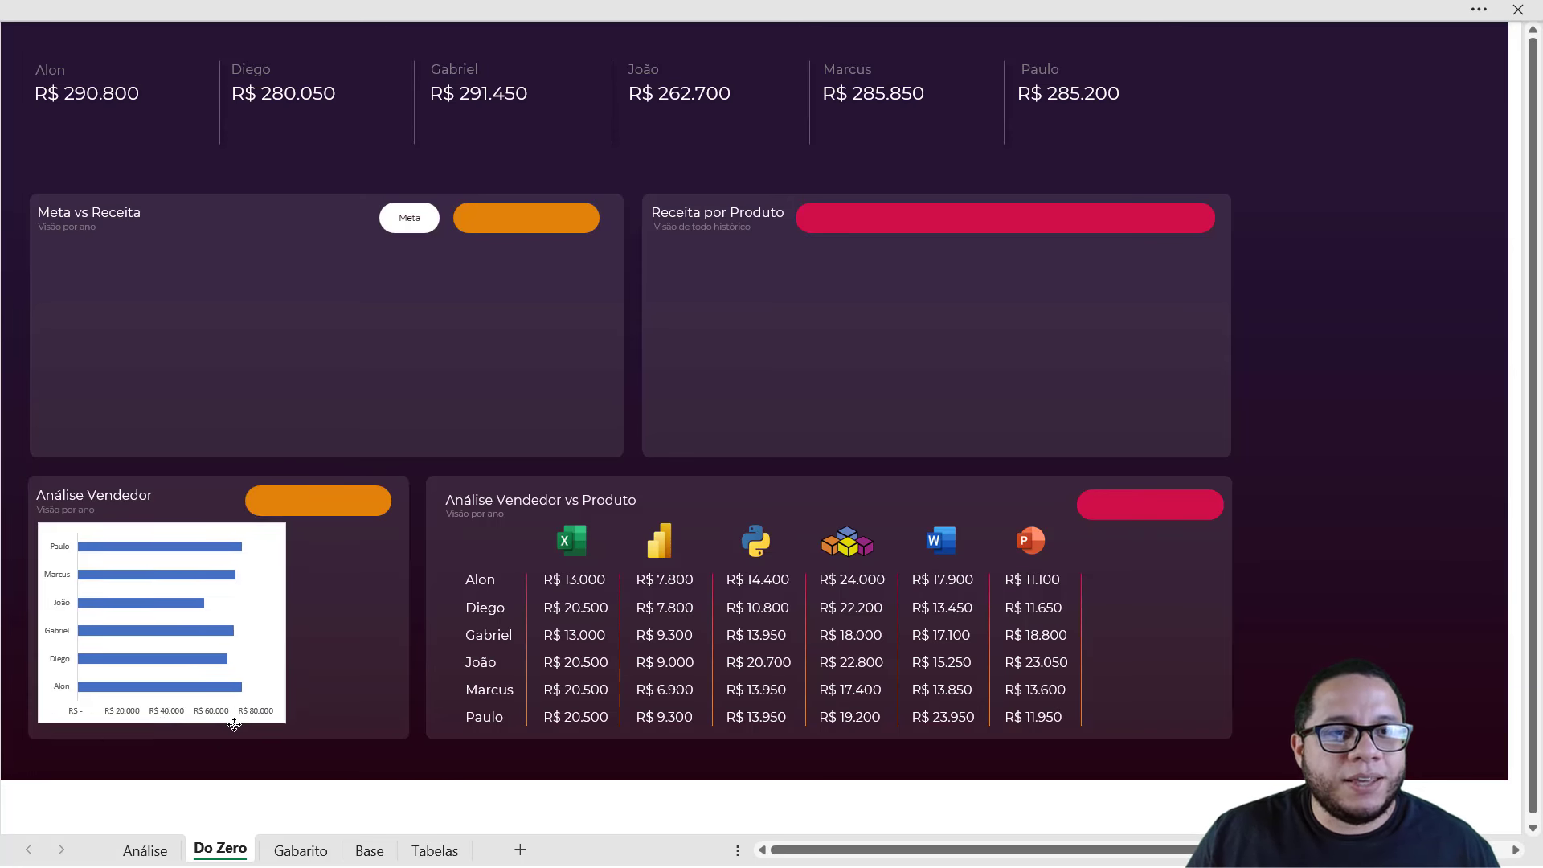
pyautogui.moveTo(226, 675); pyautogui.dragTo(231, 733)
pyautogui.moveTo(280, 628); pyautogui.dragTo(400, 629)
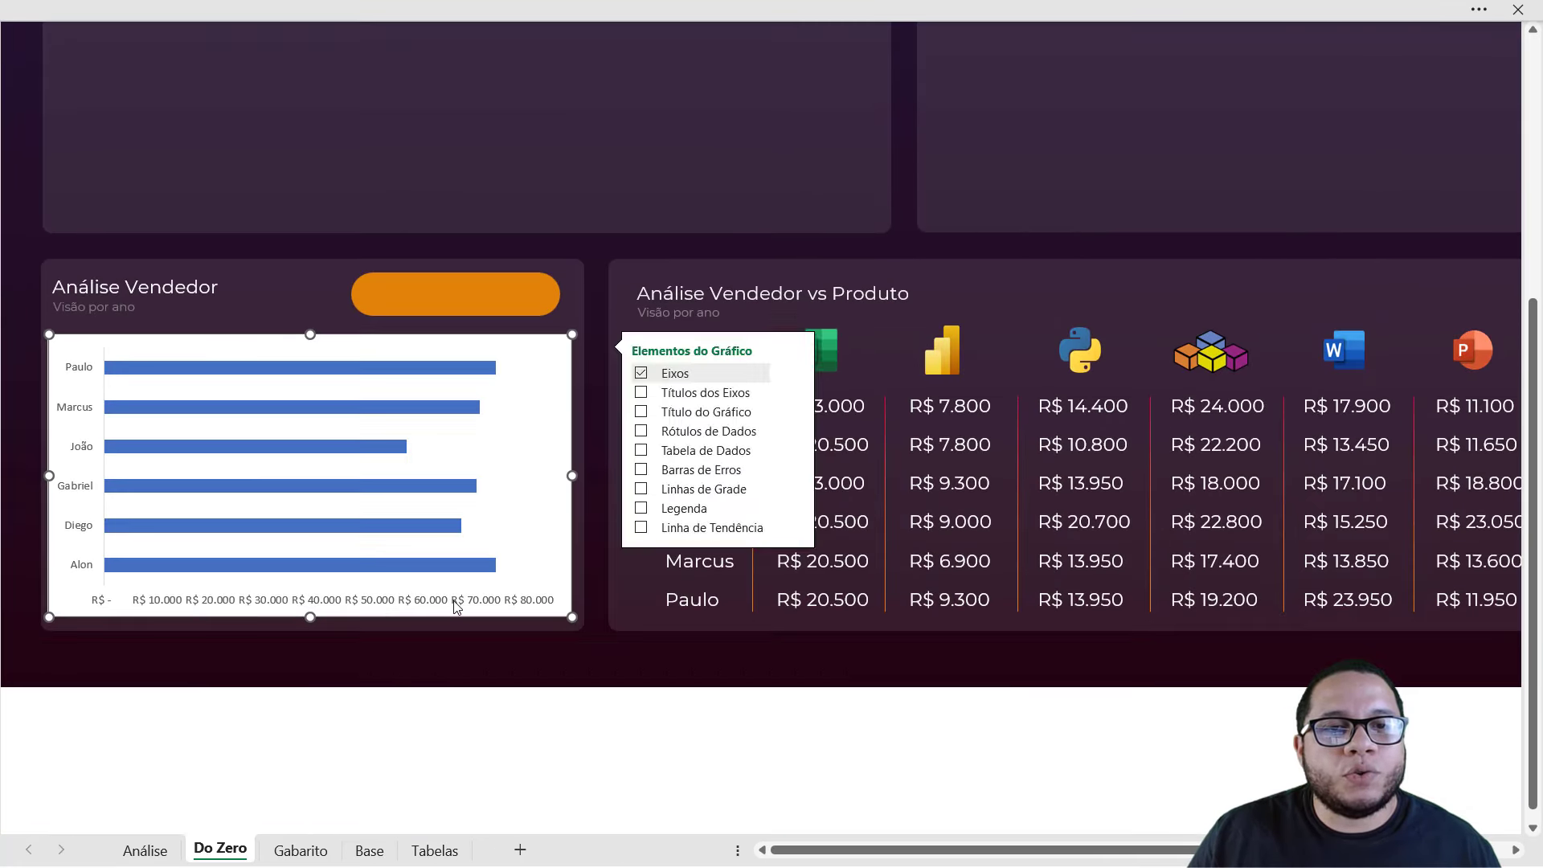
# - Set the seller bar chart's Preenchimento da Forma to Sem Preenchimento, then return to full-screen view
pyautogui.scroll(1, 456, 607)
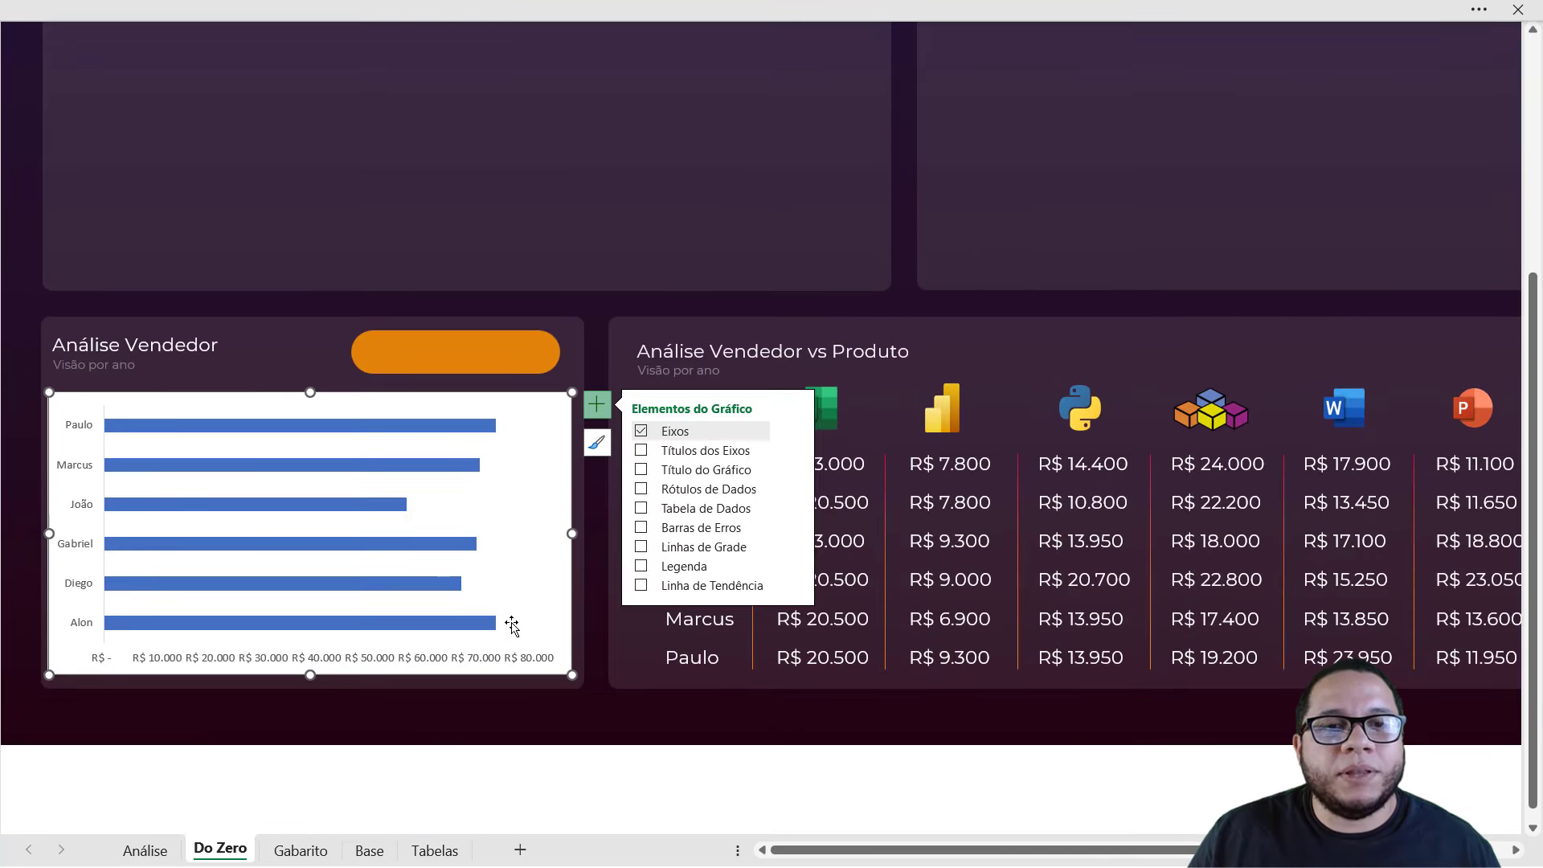
pyautogui.rightClick(563, 474)
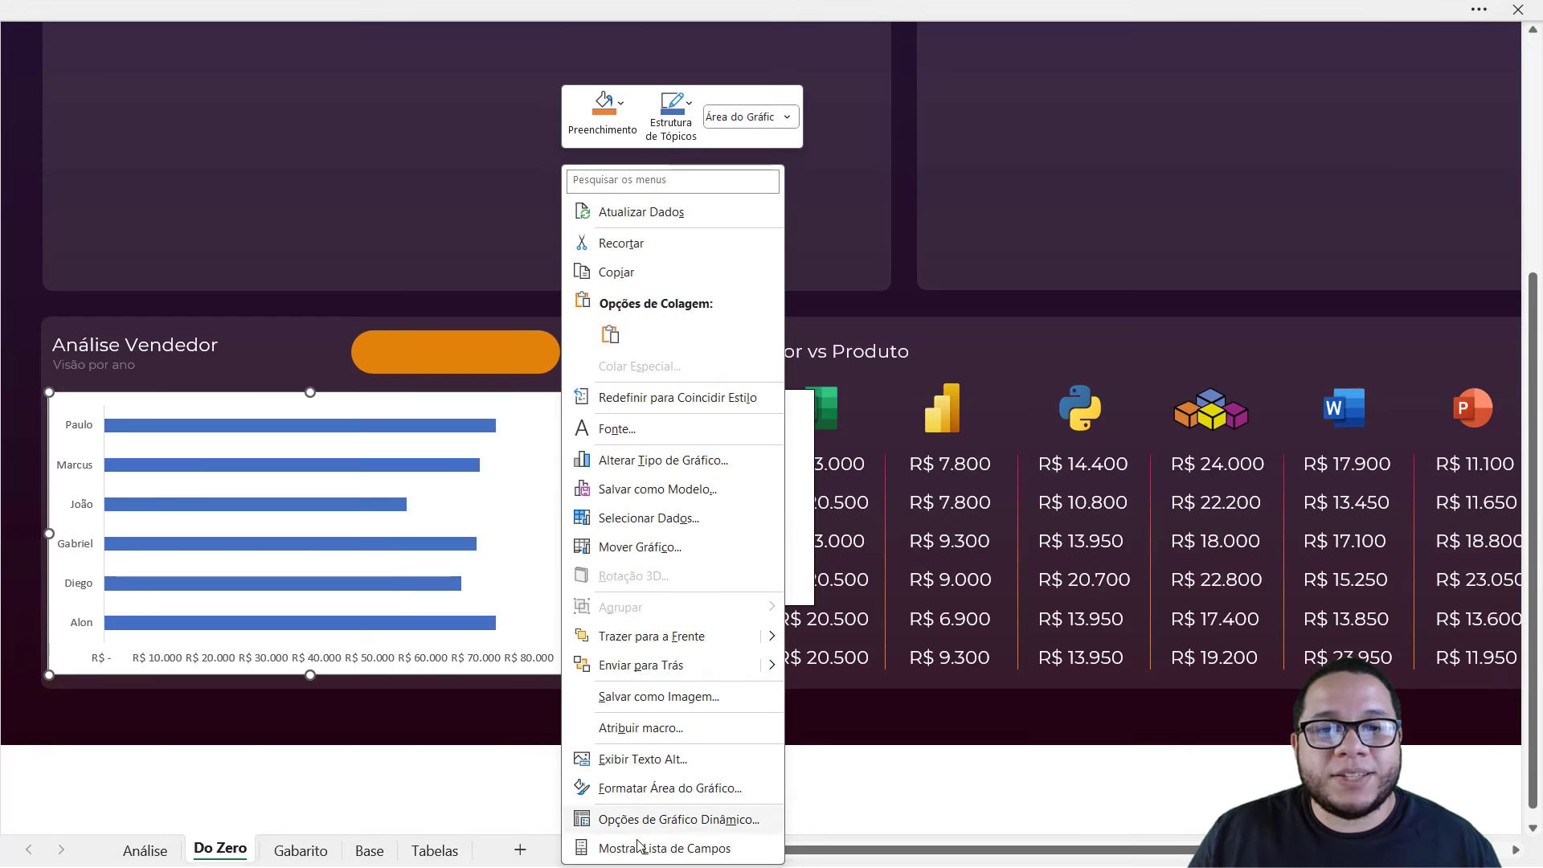
pyautogui.click(498, 533)
pyautogui.click(728, 6)
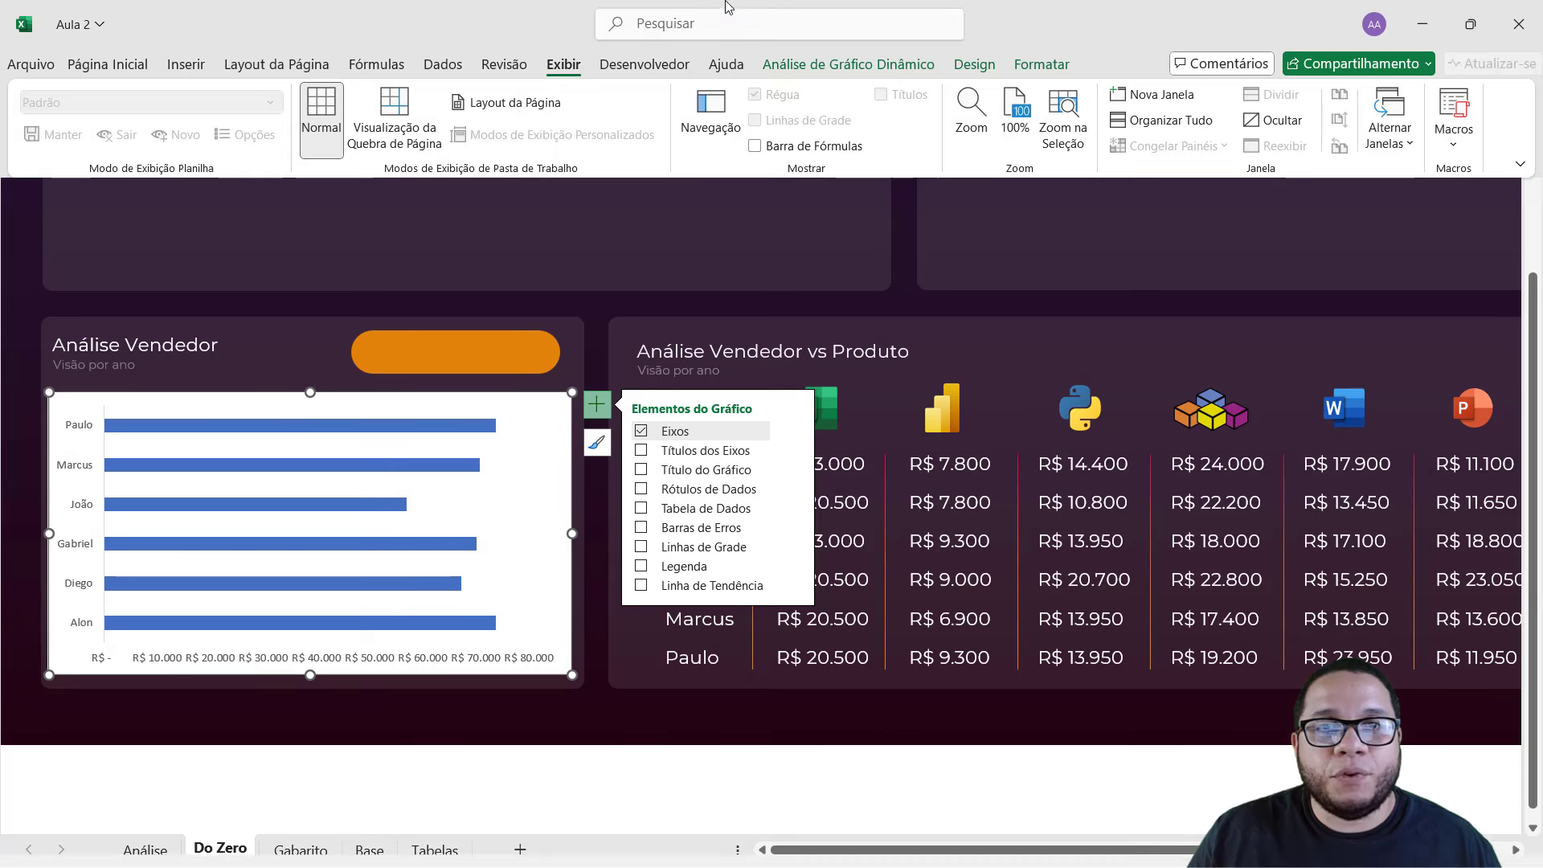
pyautogui.click(1042, 64)
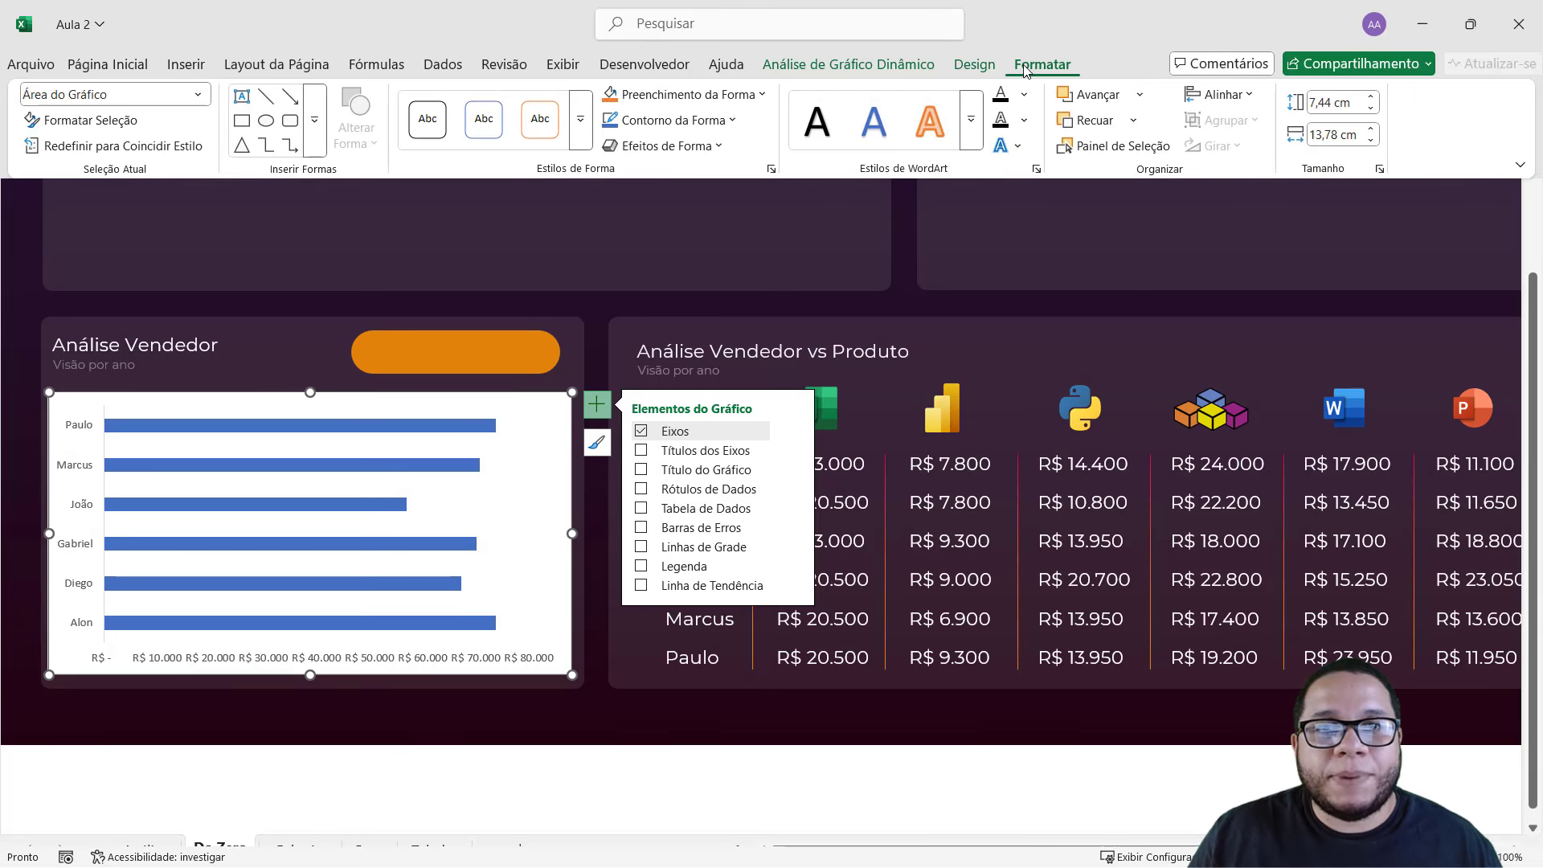
pyautogui.click(751, 94)
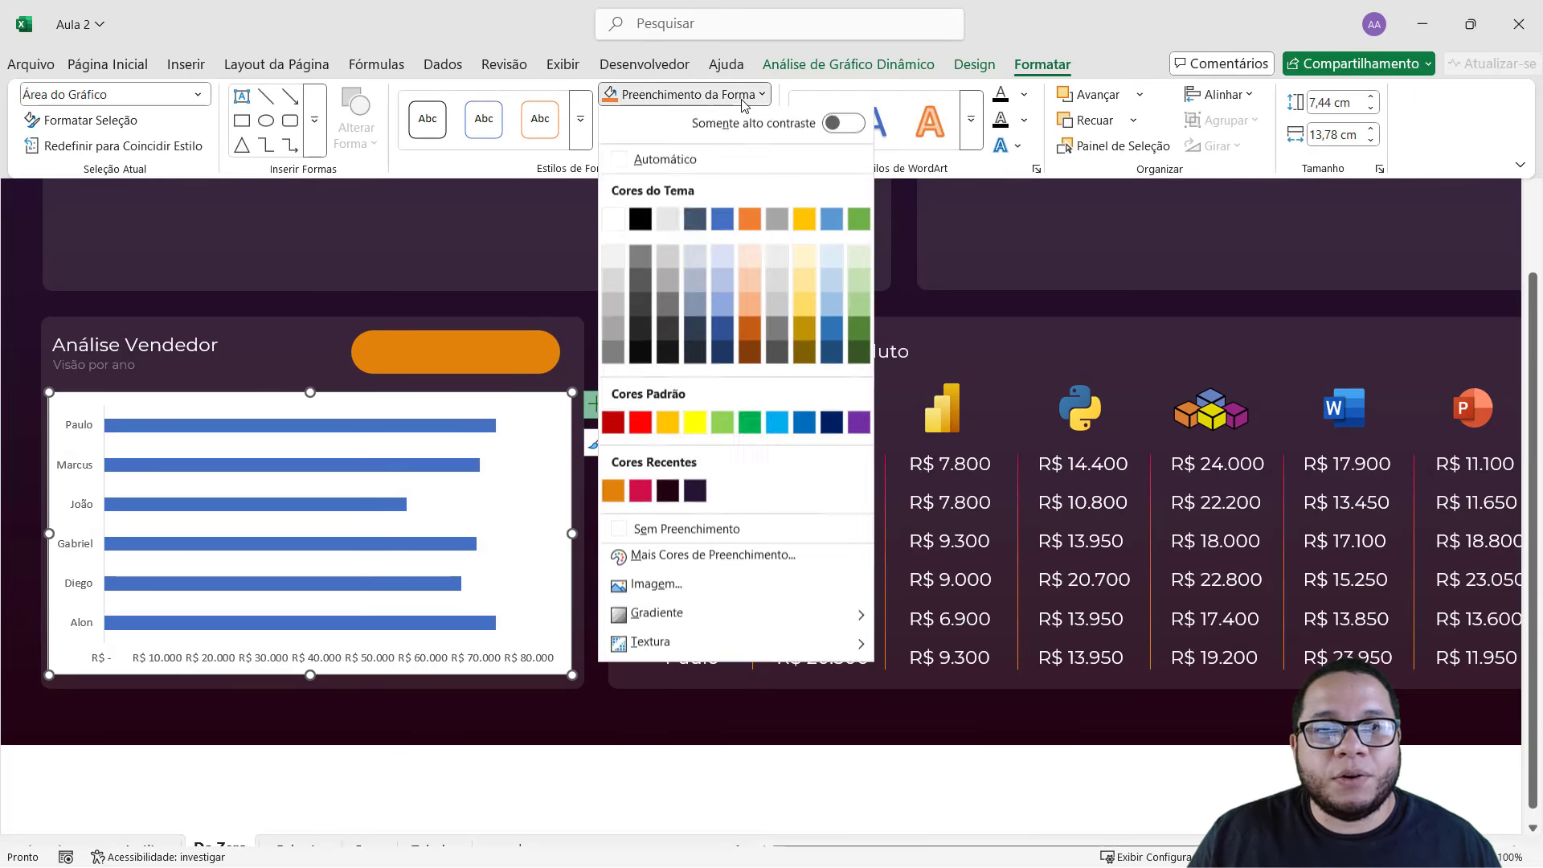
pyautogui.click(664, 537)
pyautogui.hotkey('ctrl', 'shift', 'F1')
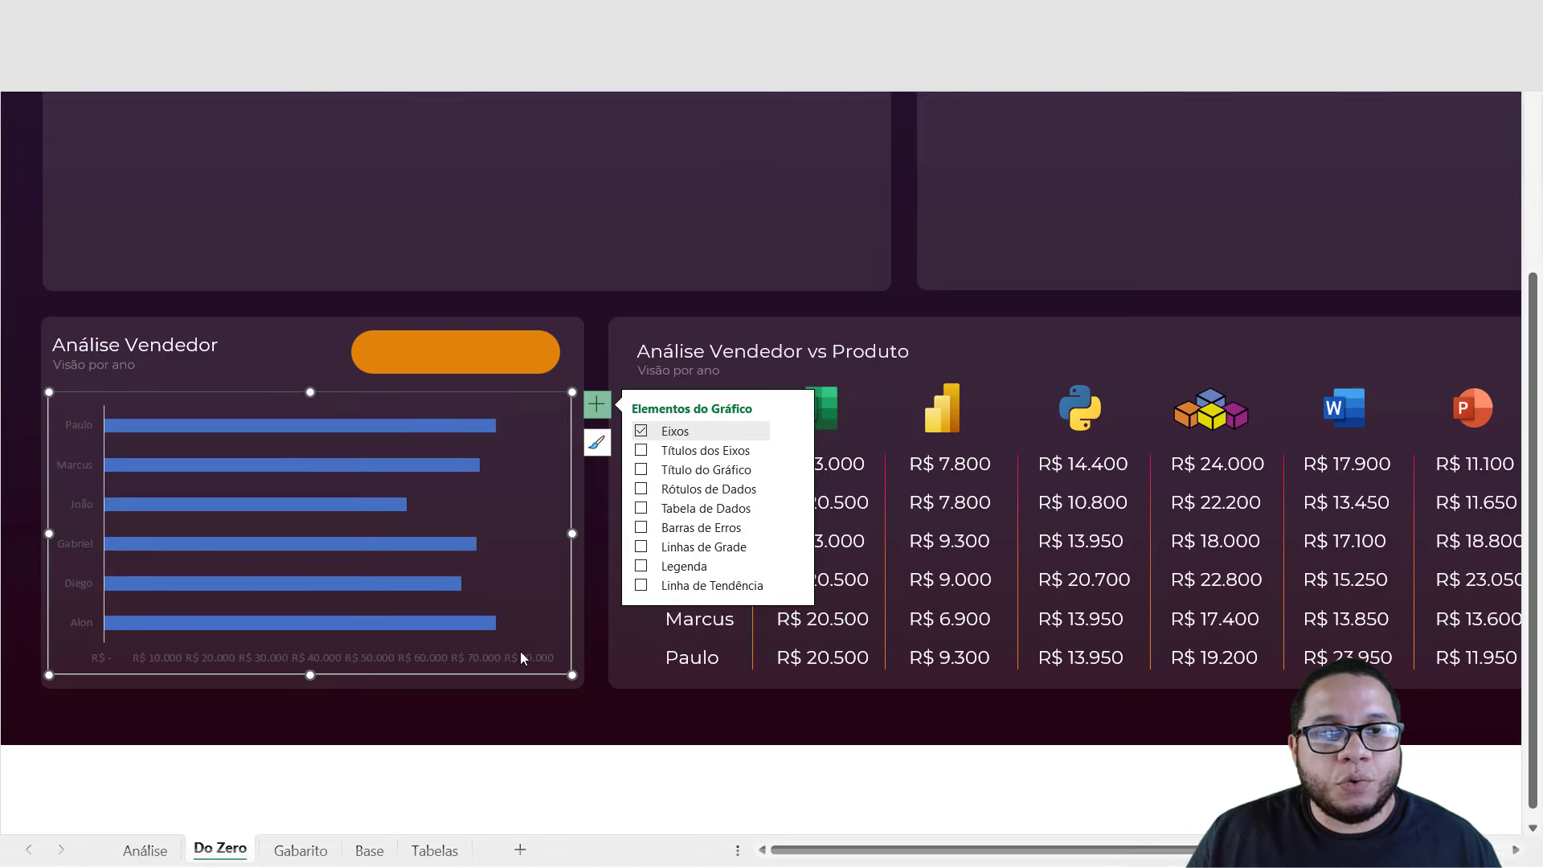
# - Keep the ribbon always visible and fill the chart's bars with the recent red
pyautogui.click(445, 624)
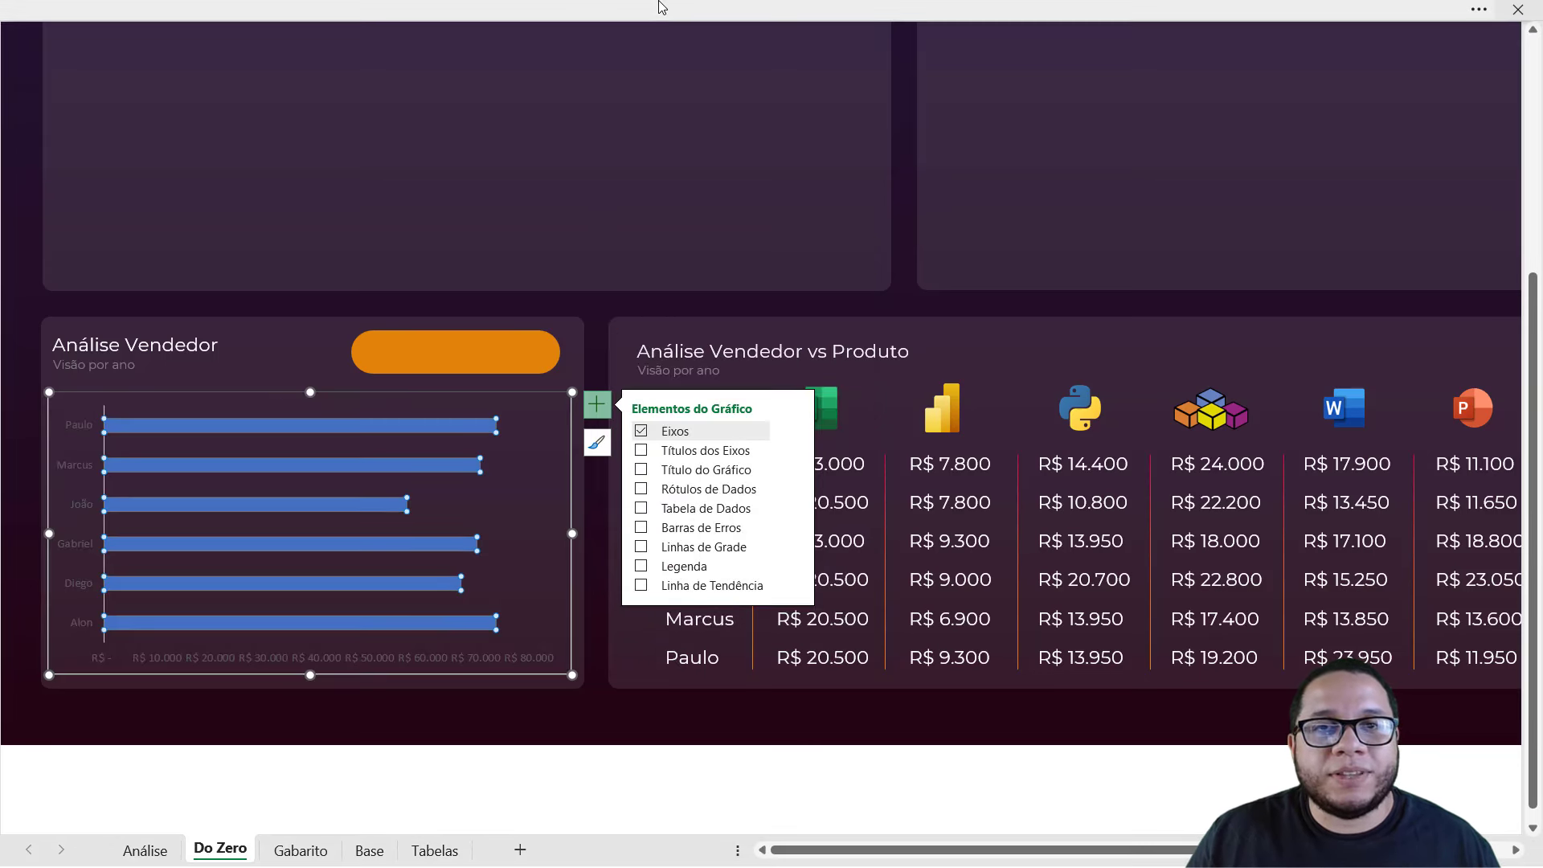
pyautogui.click(1479, 10)
pyautogui.click(1520, 164)
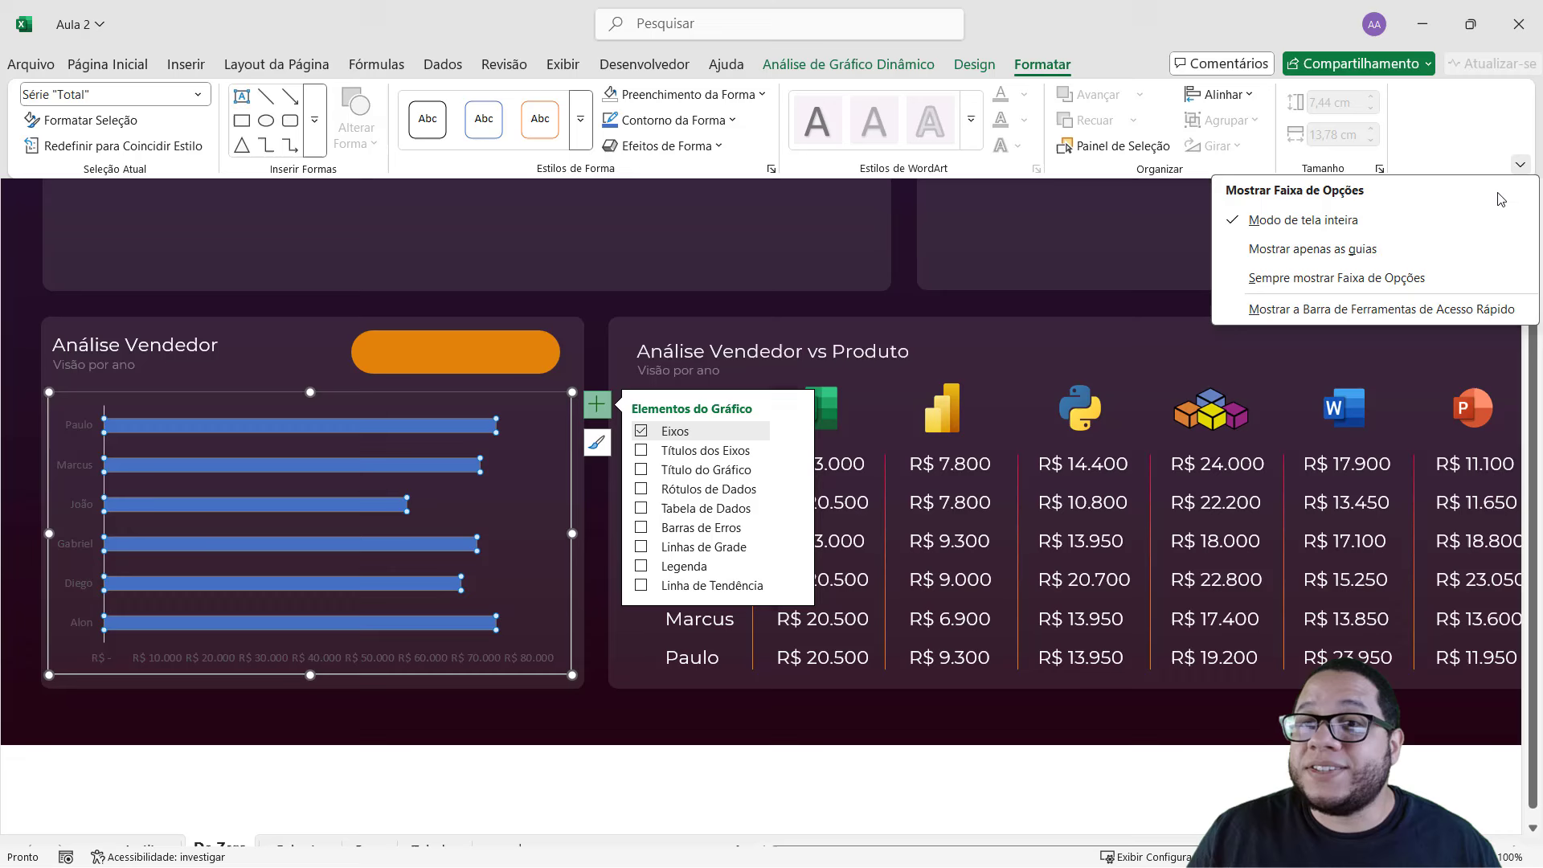
pyautogui.click(1358, 278)
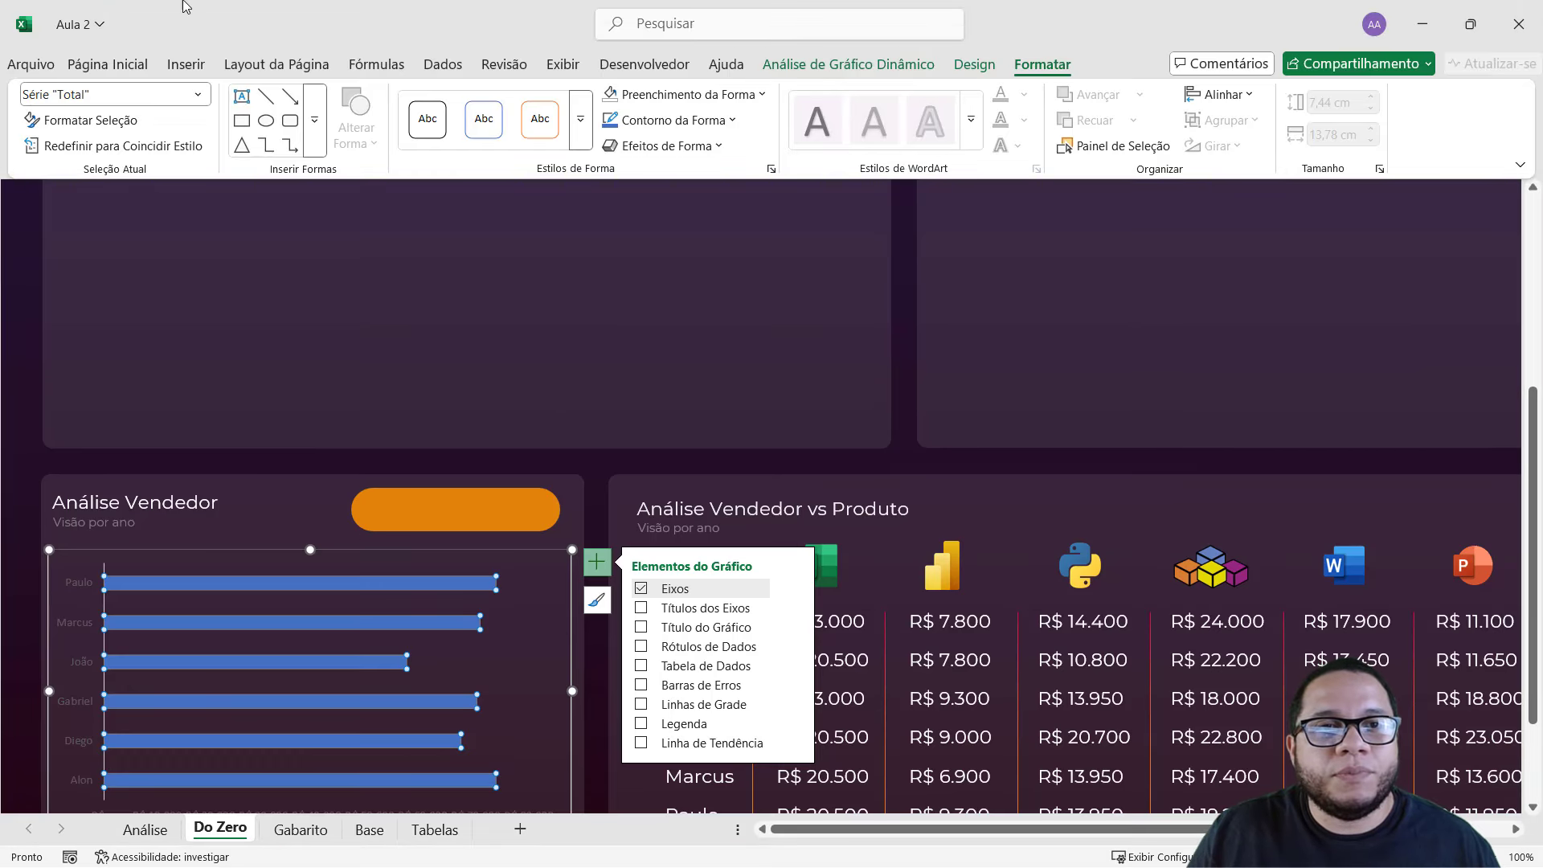
pyautogui.scroll(-3, 487, 631)
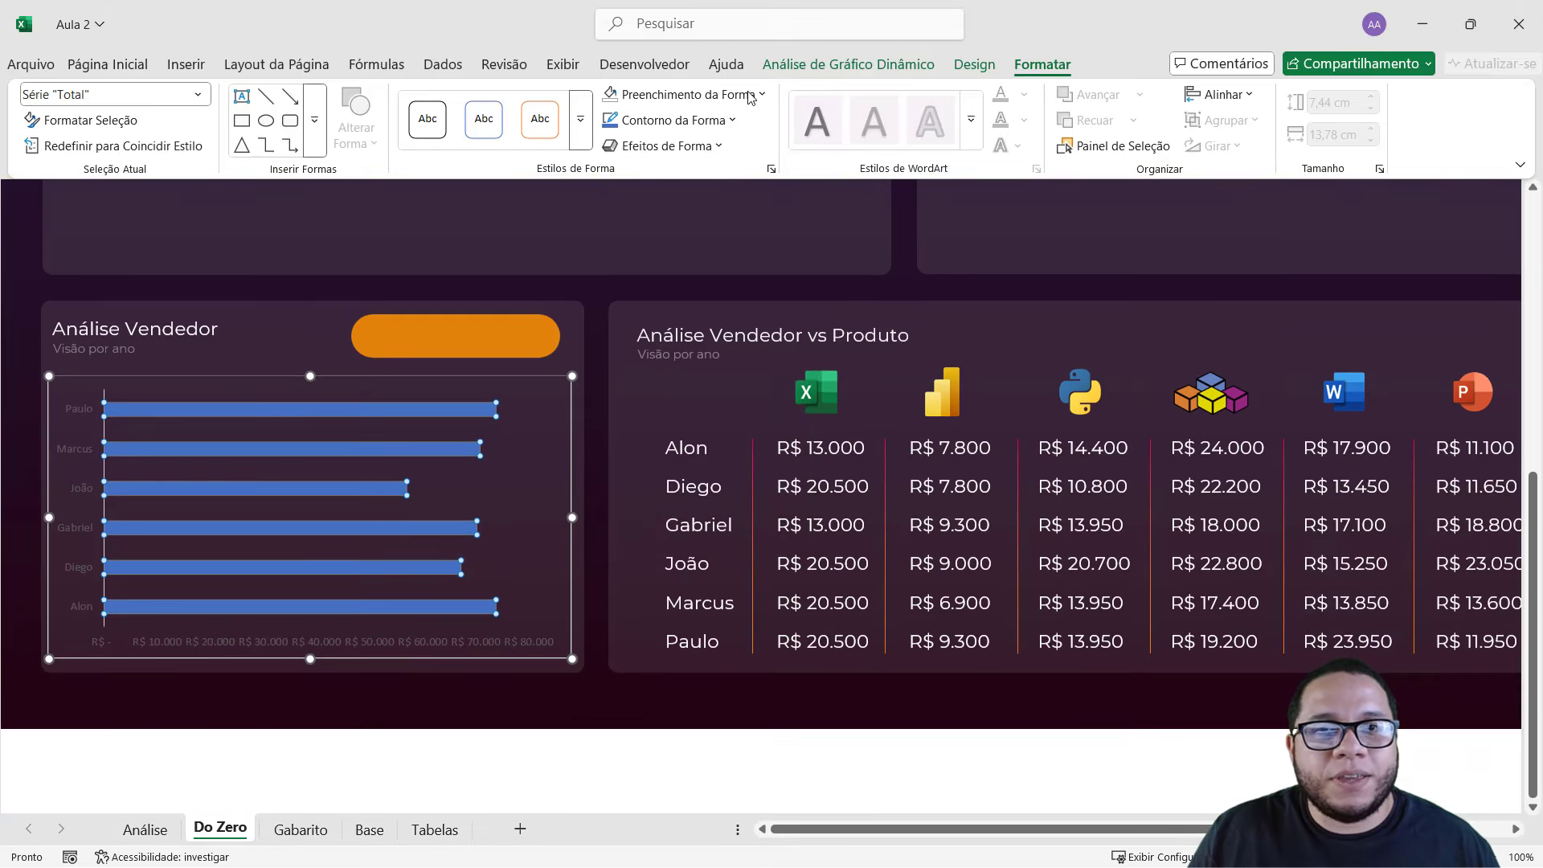
pyautogui.click(751, 94)
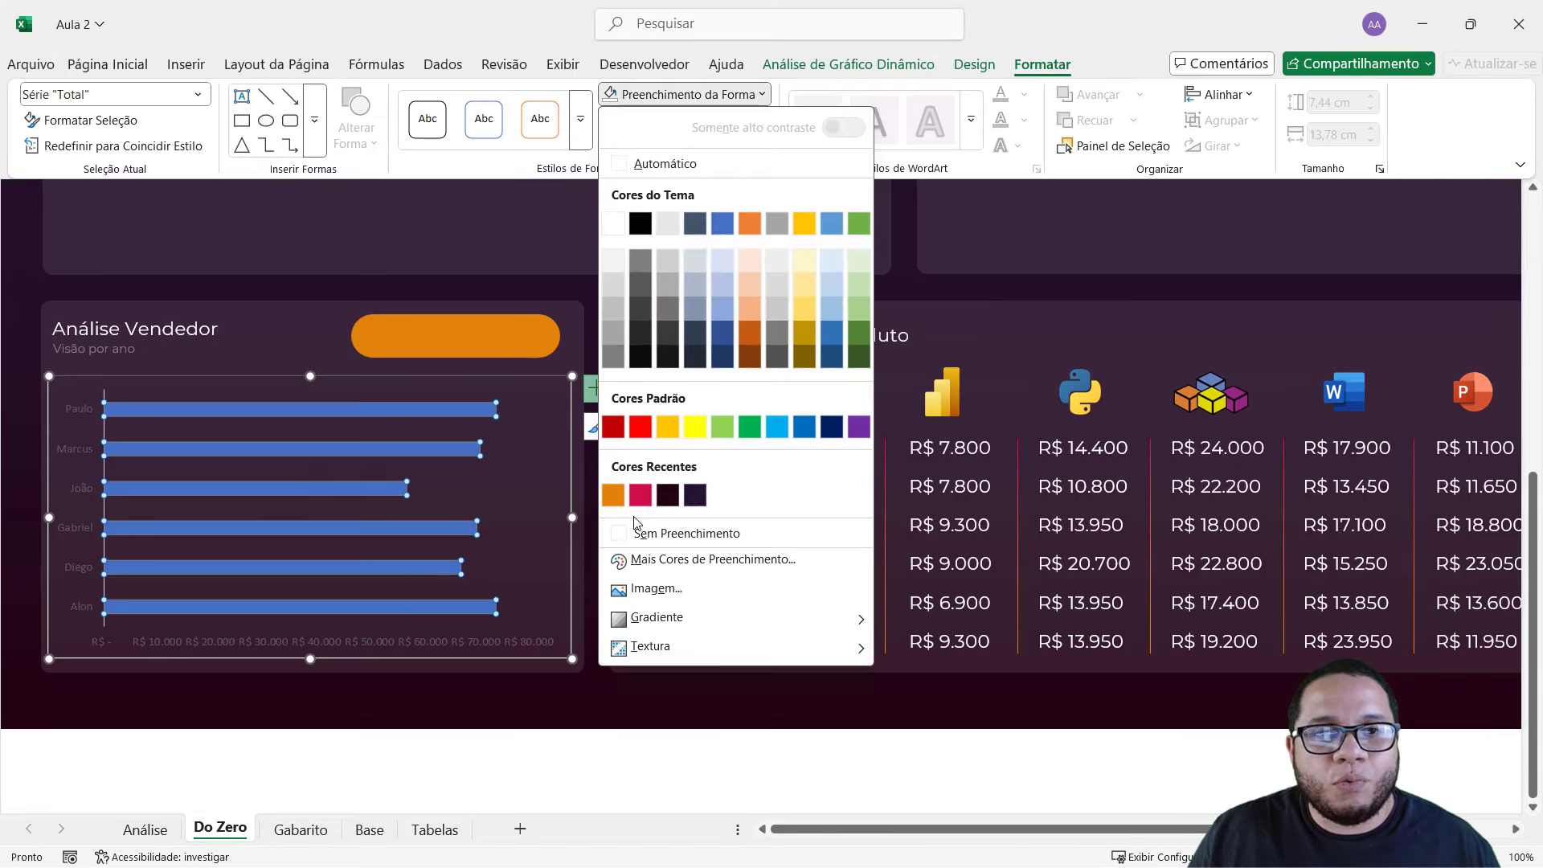
pyautogui.click(639, 498)
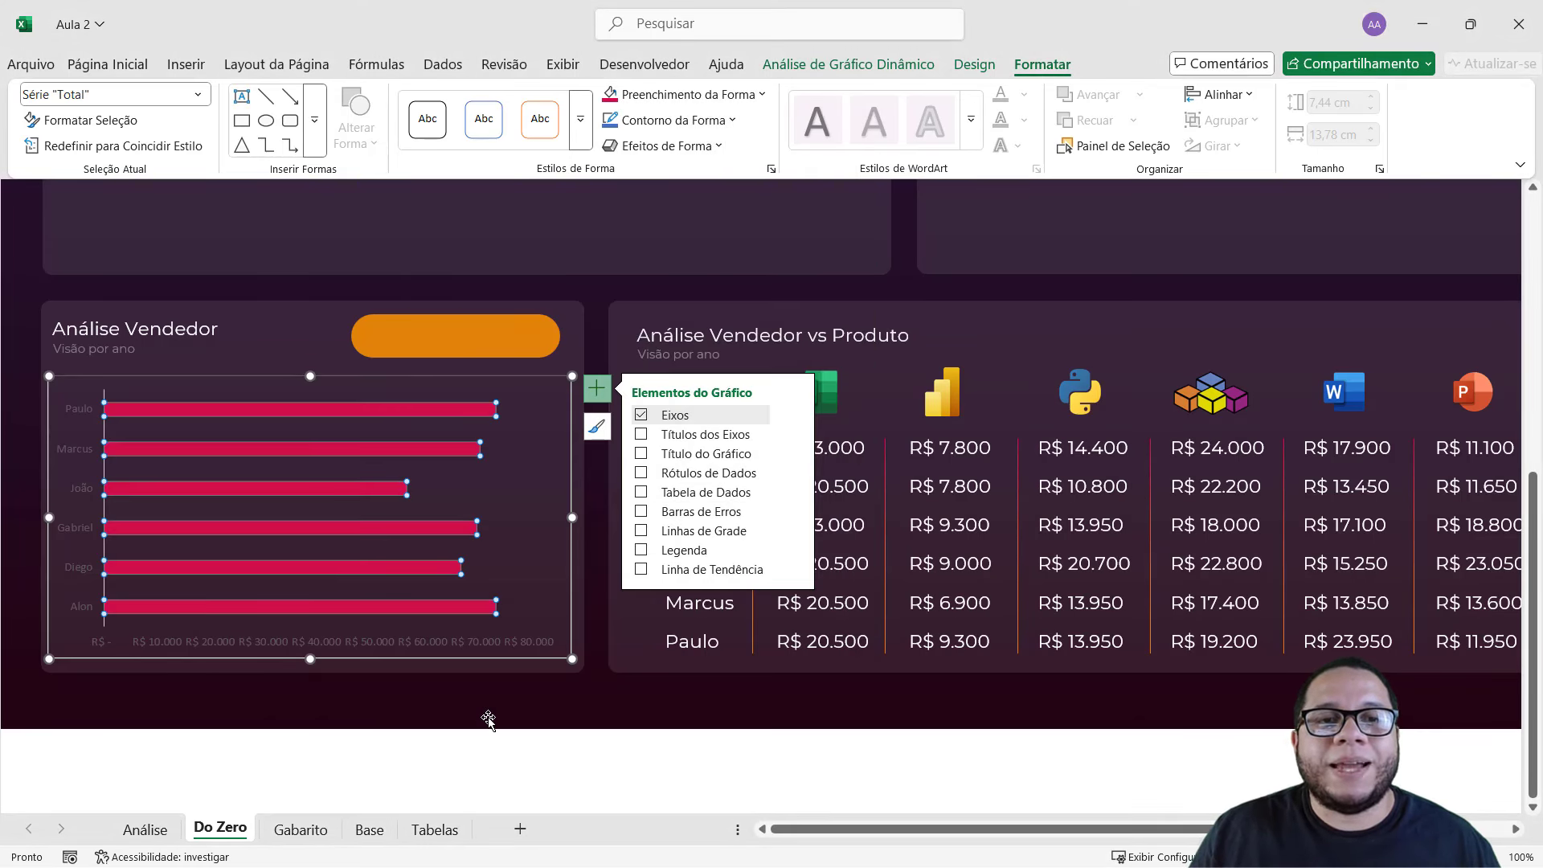
# - Make the seller name axis labels white, then reselect the bar chart
pyautogui.click(468, 642)
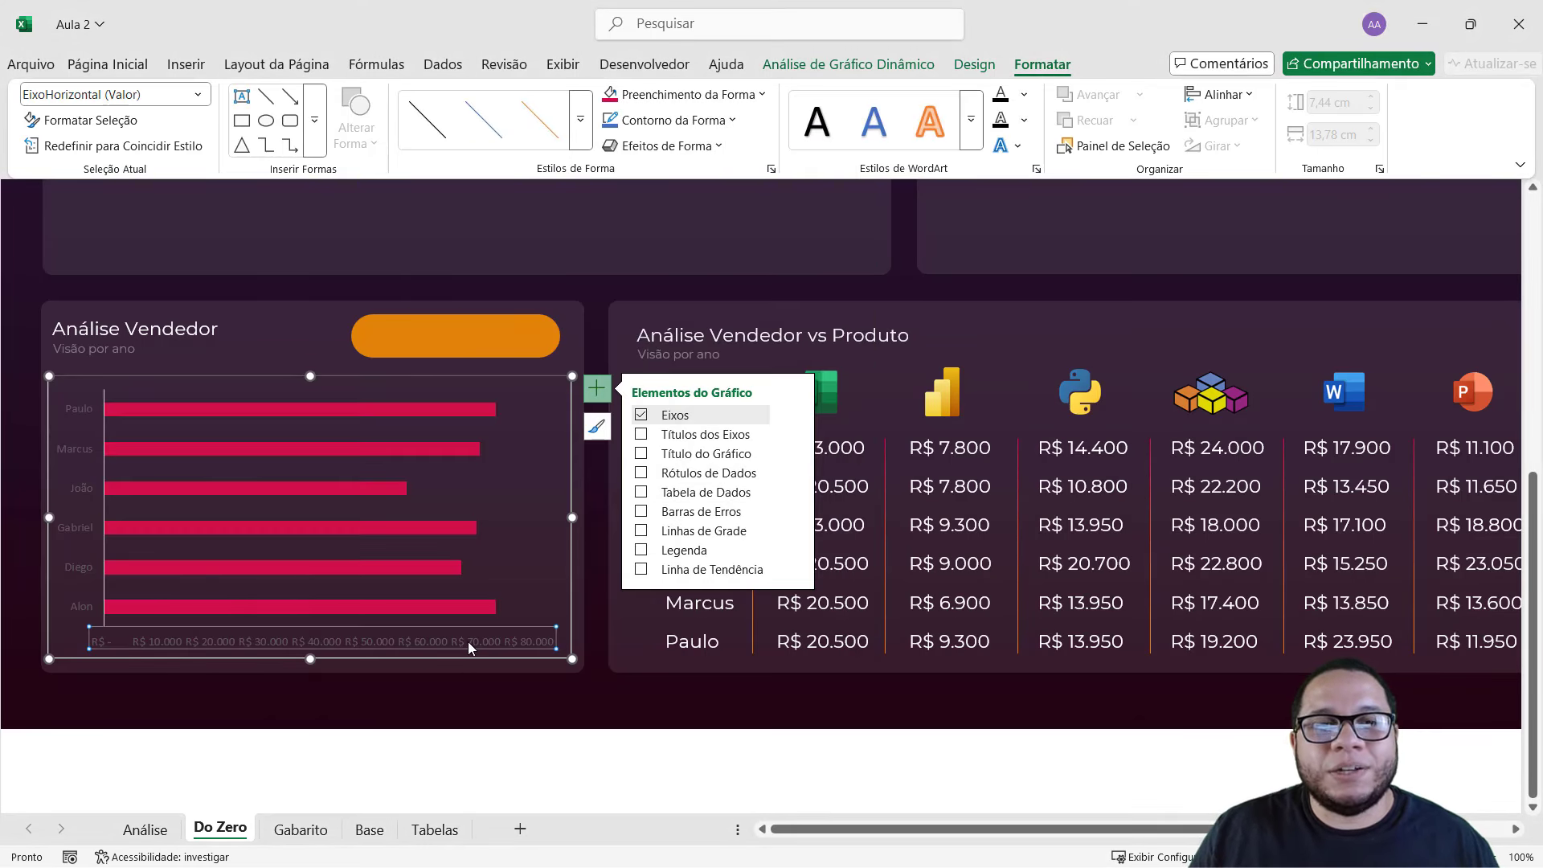
pyautogui.click(108, 64)
pyautogui.click(375, 135)
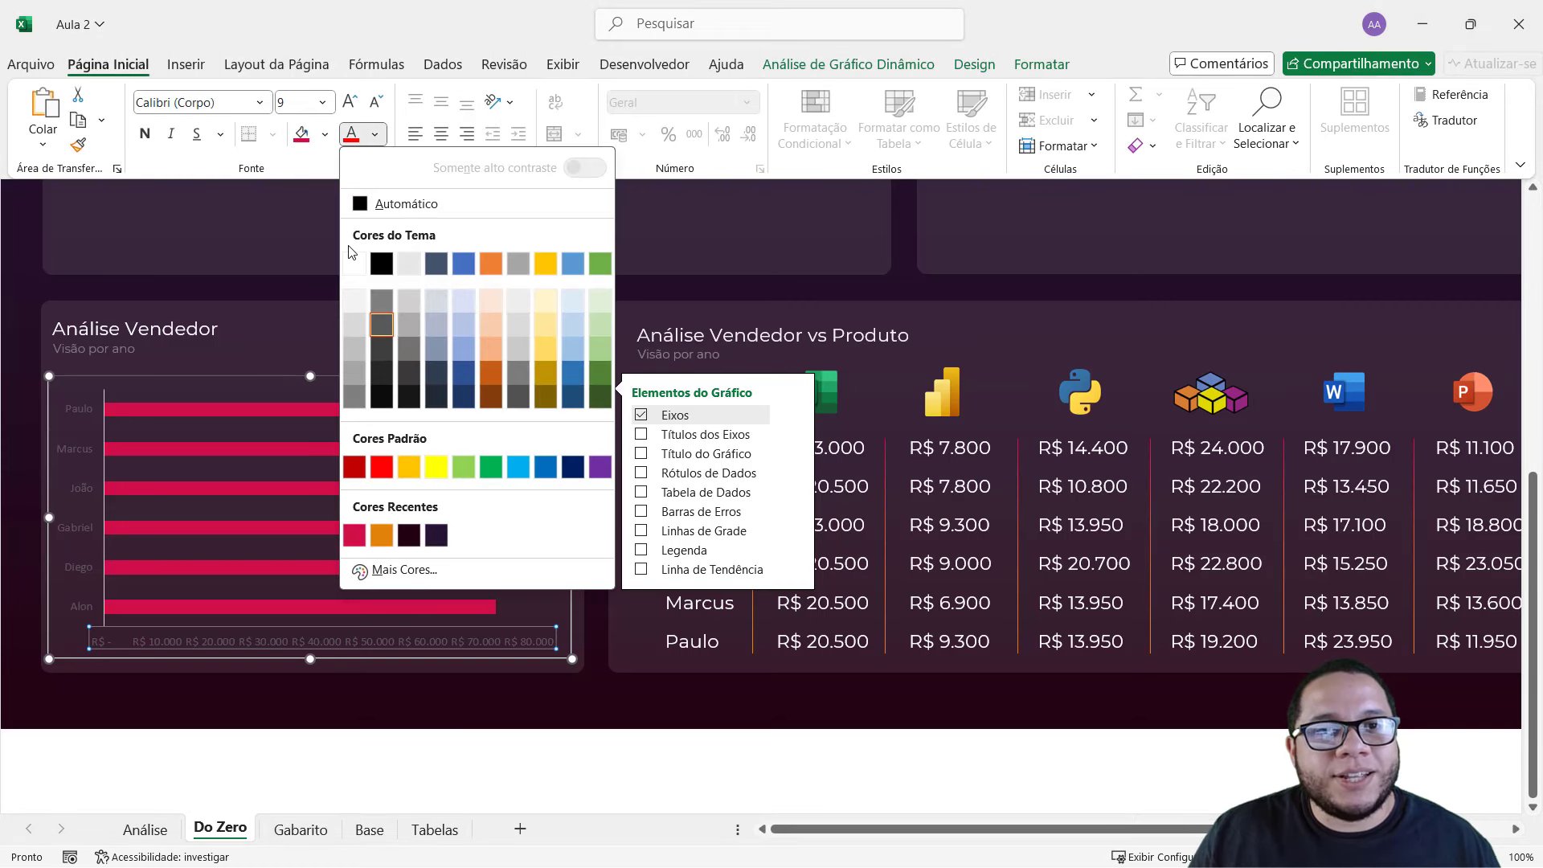
pyautogui.press('Escape')
pyautogui.click(71, 537)
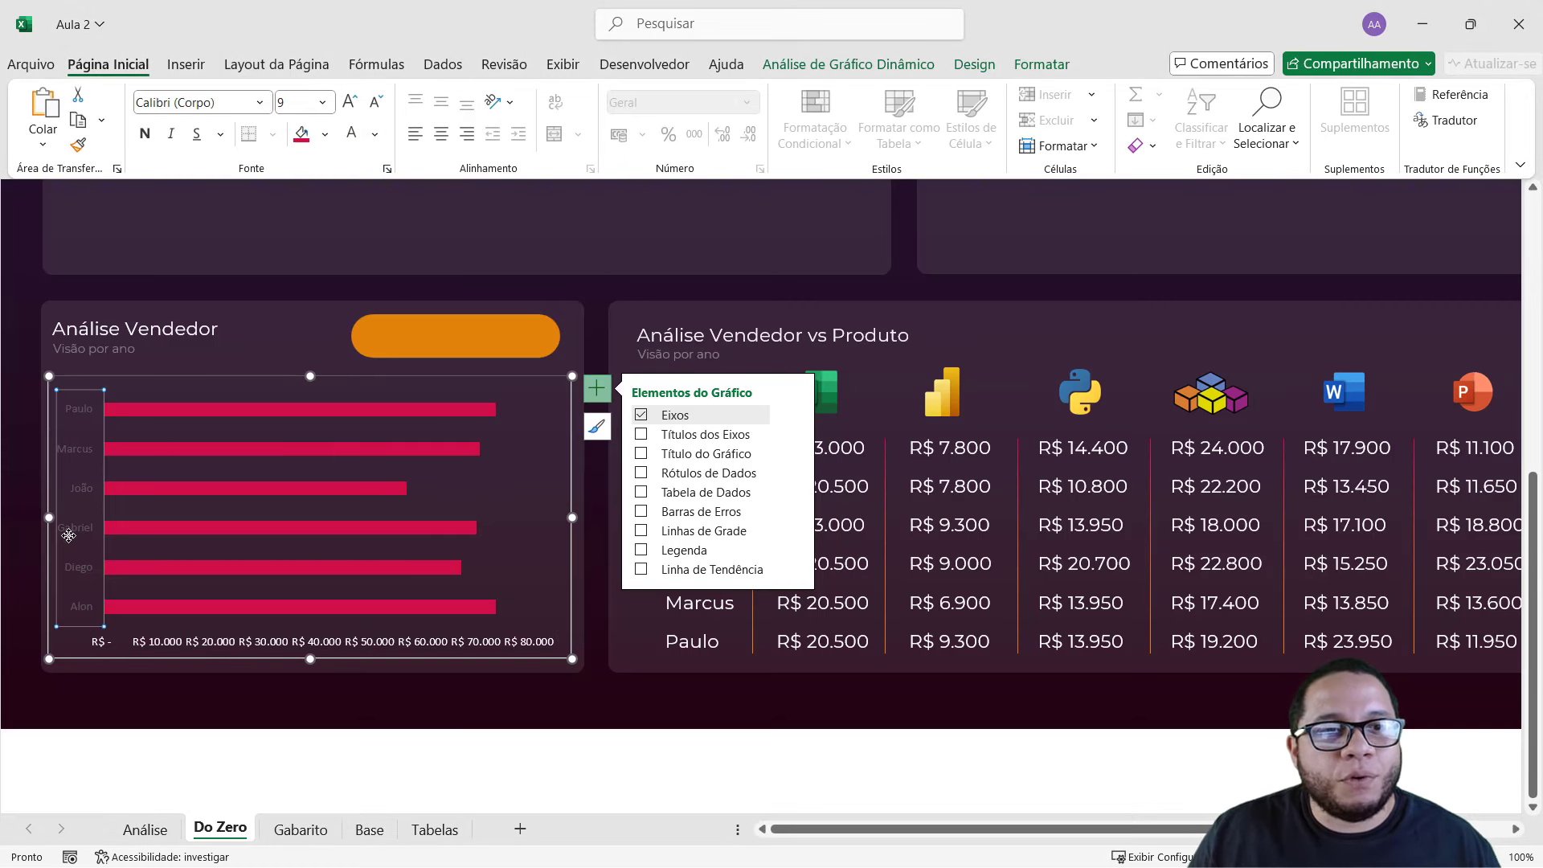
pyautogui.click(351, 133)
pyautogui.click(586, 352)
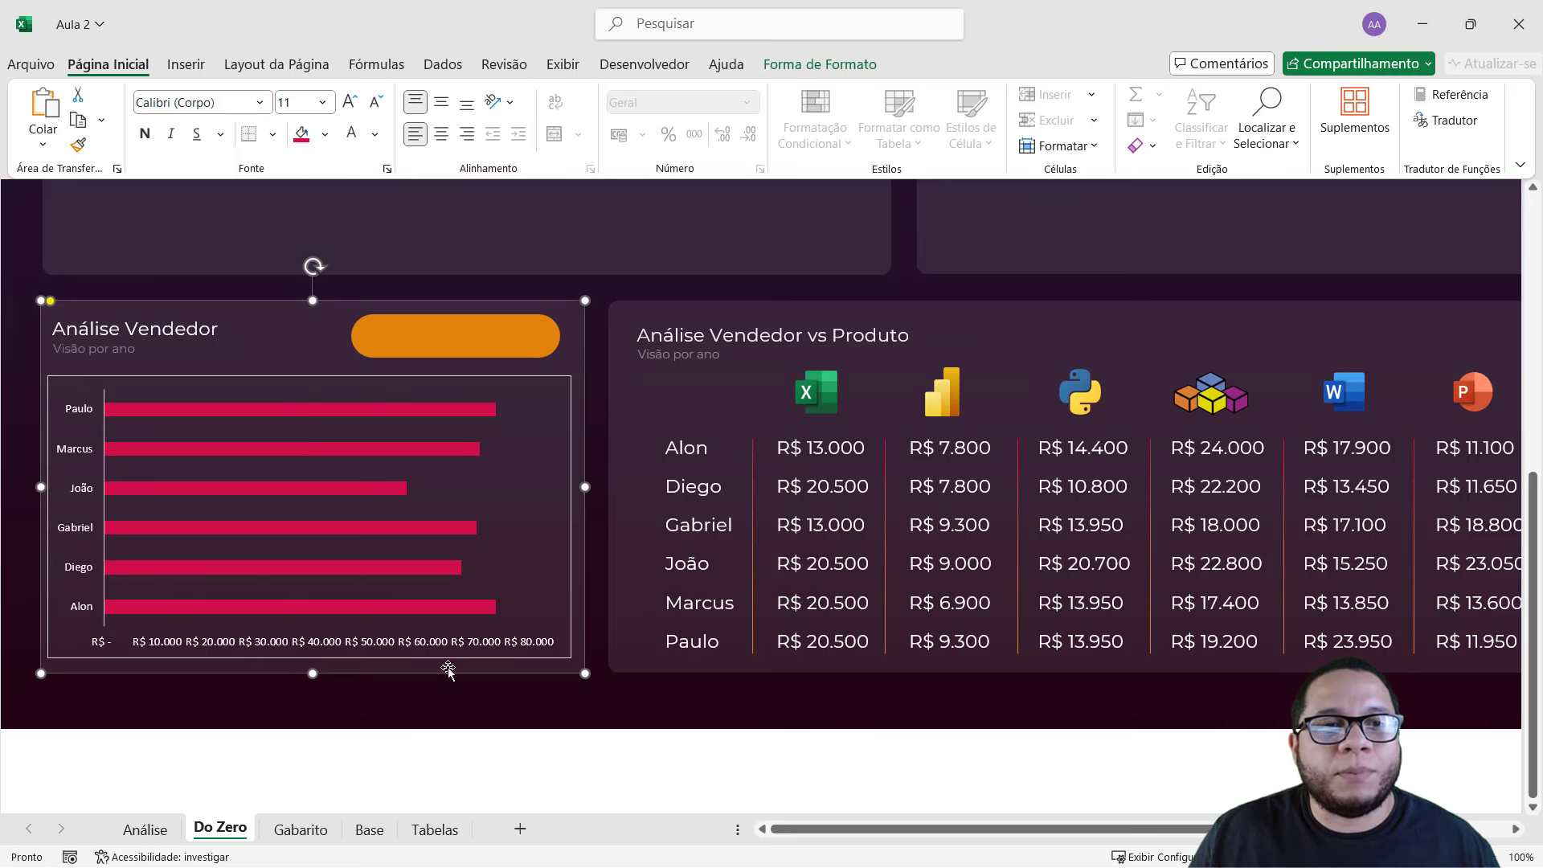
pyautogui.click(560, 393)
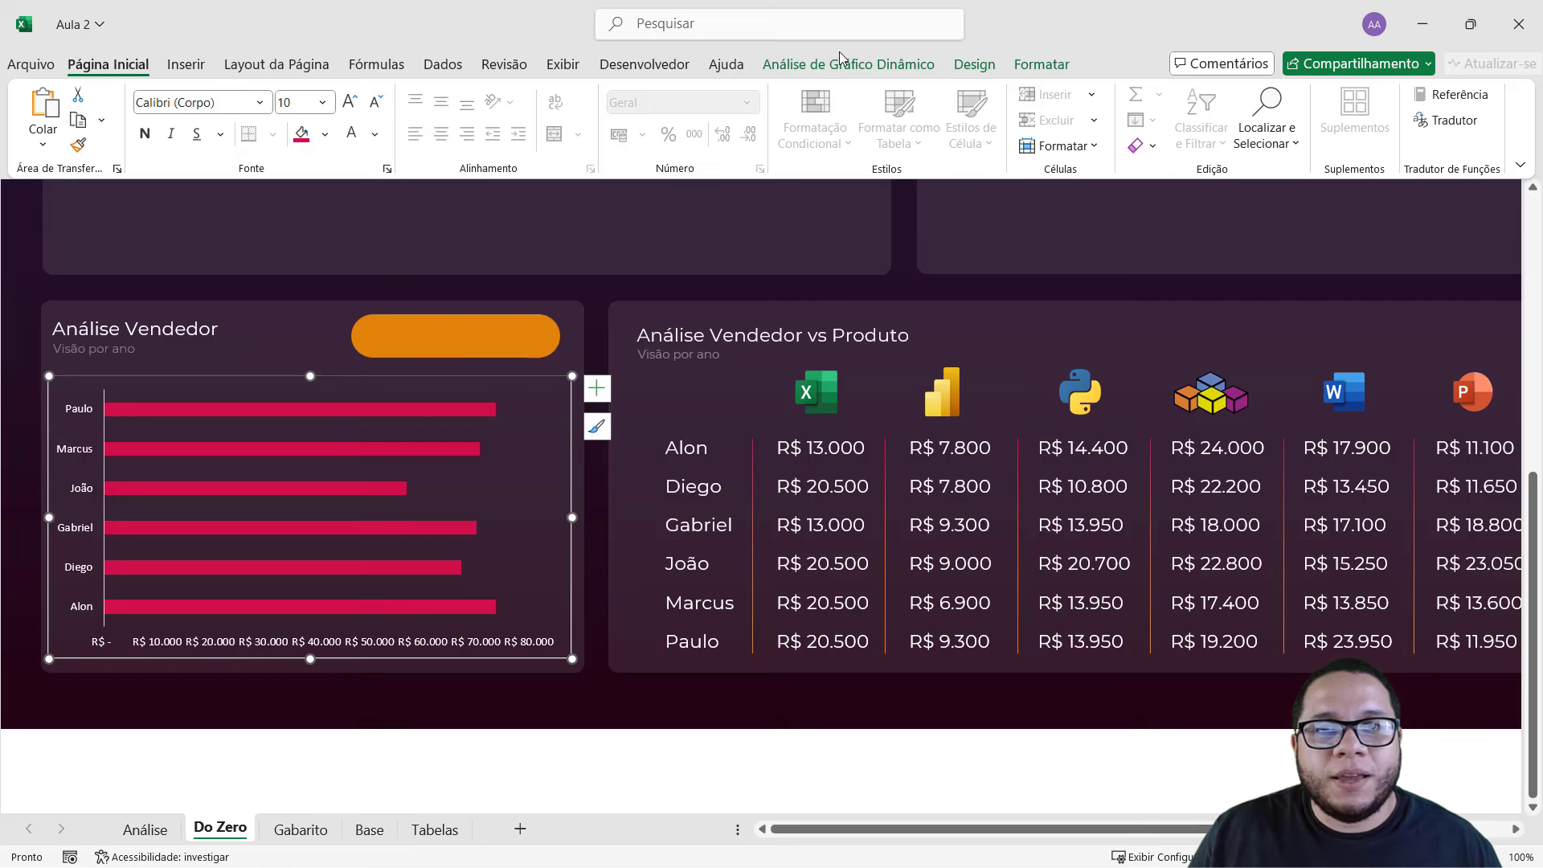
# - Remove the chart's outline and colour its bars orange
pyautogui.click(1042, 69)
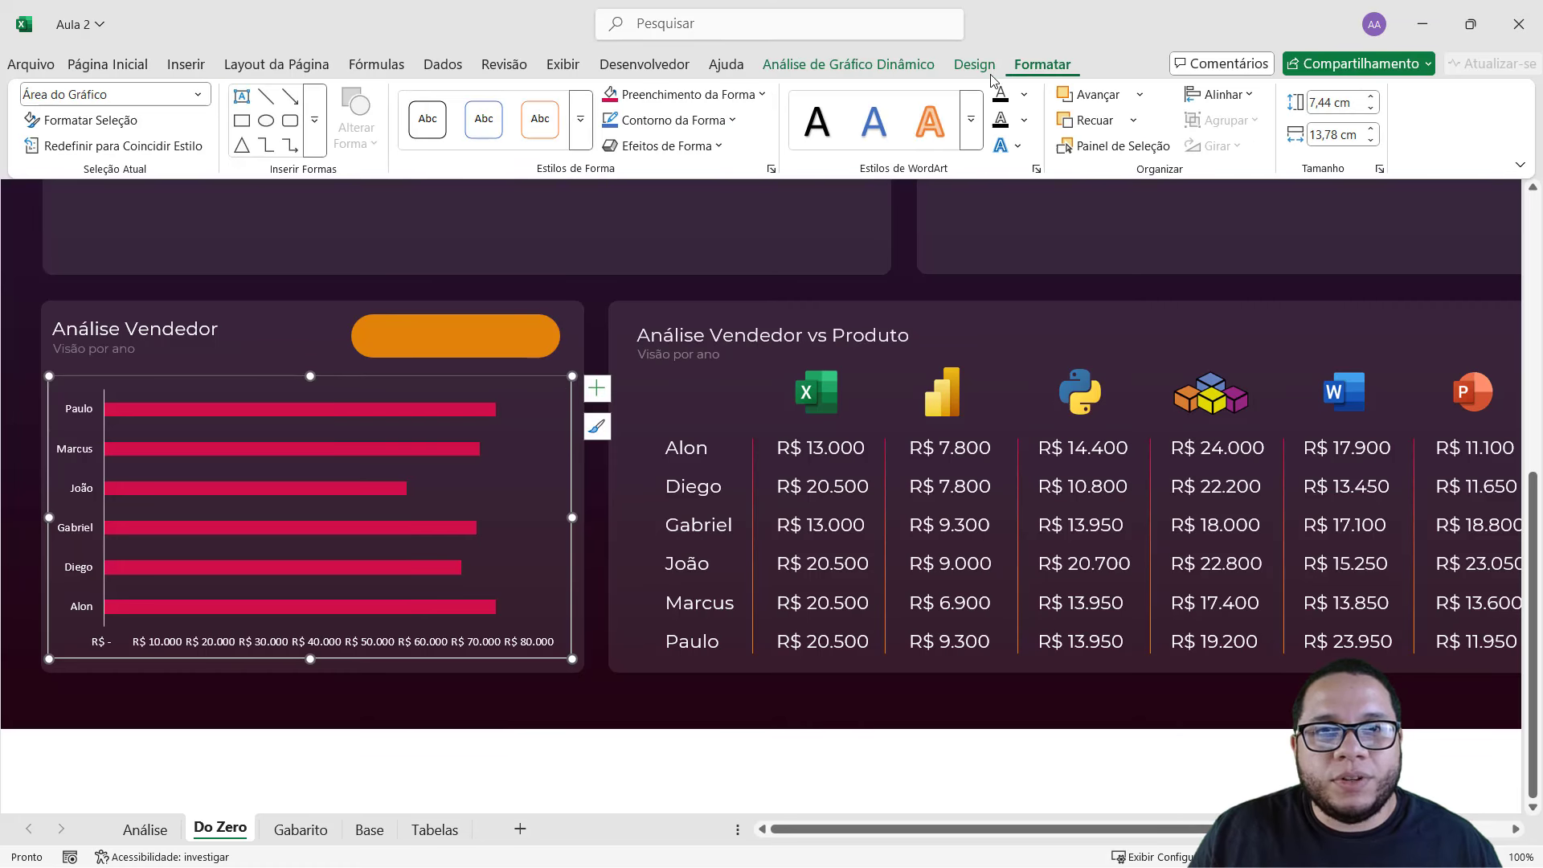
pyautogui.click(706, 120)
pyautogui.click(672, 559)
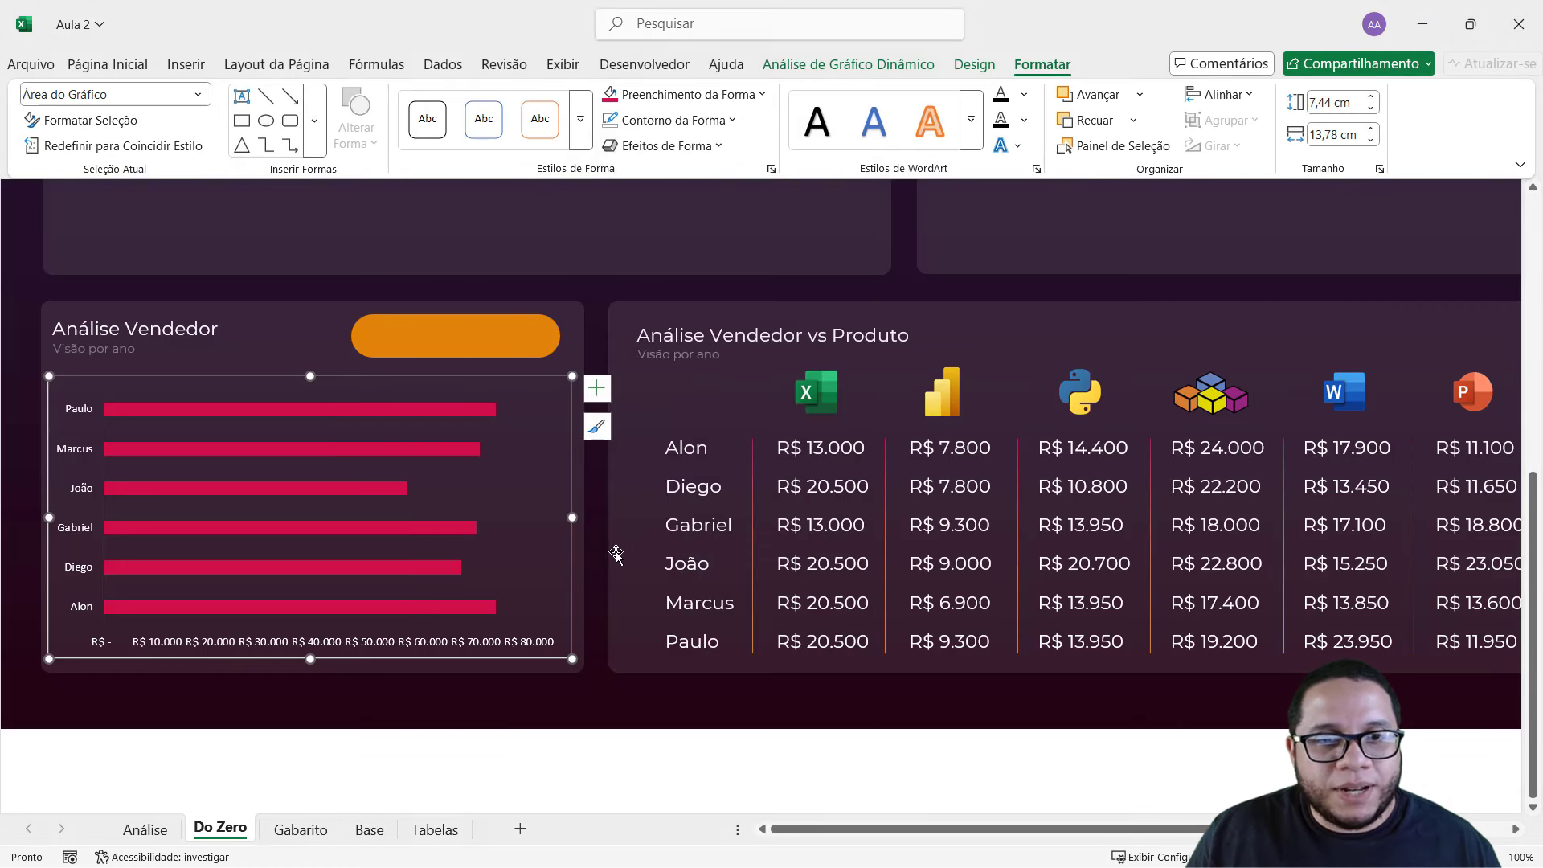
pyautogui.click(430, 412)
pyautogui.click(688, 94)
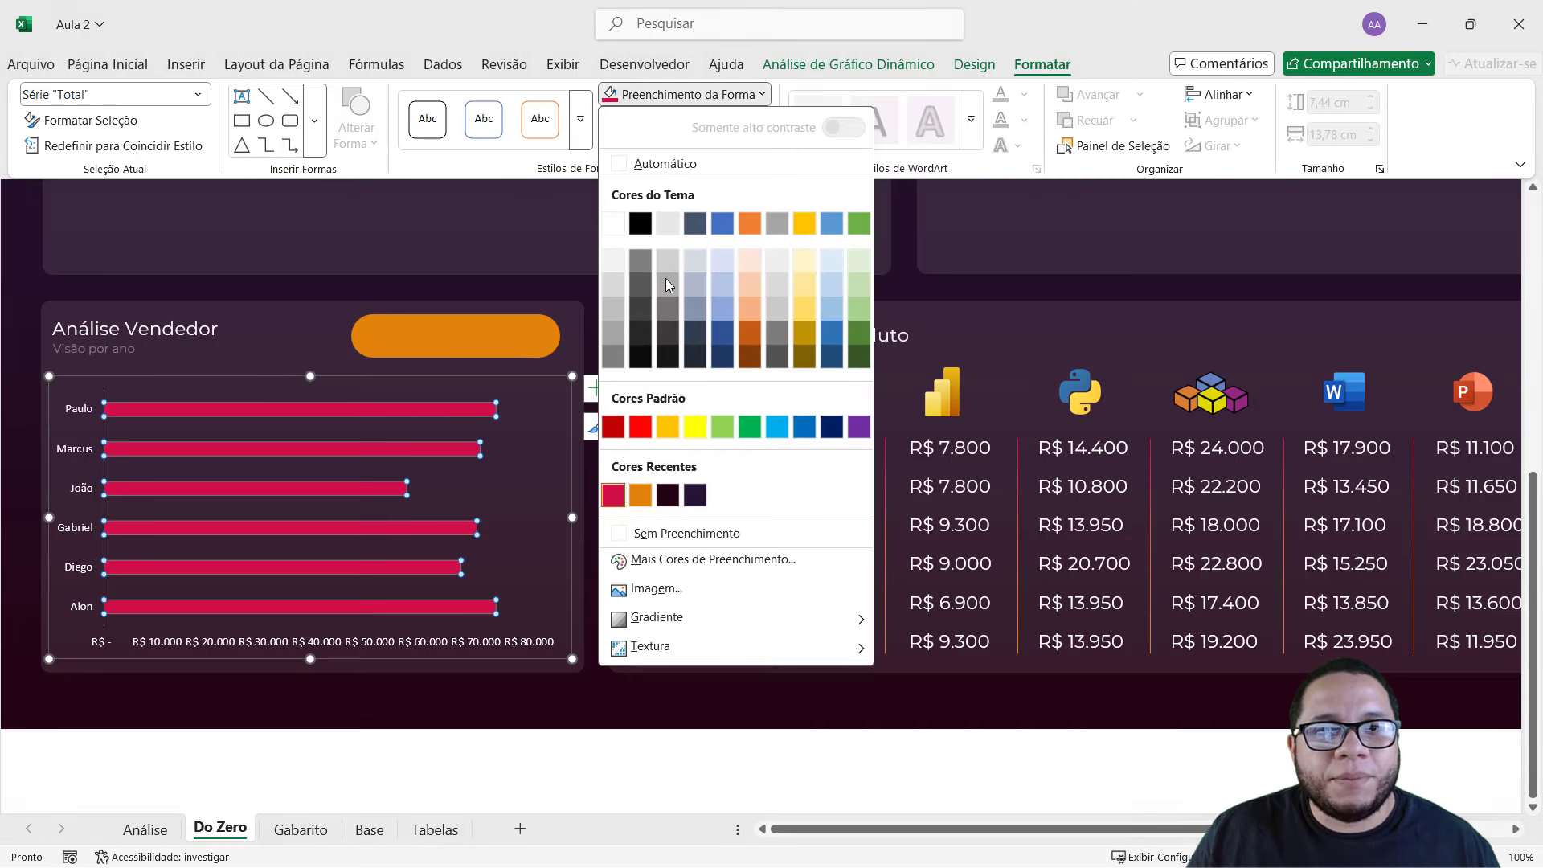
pyautogui.click(641, 495)
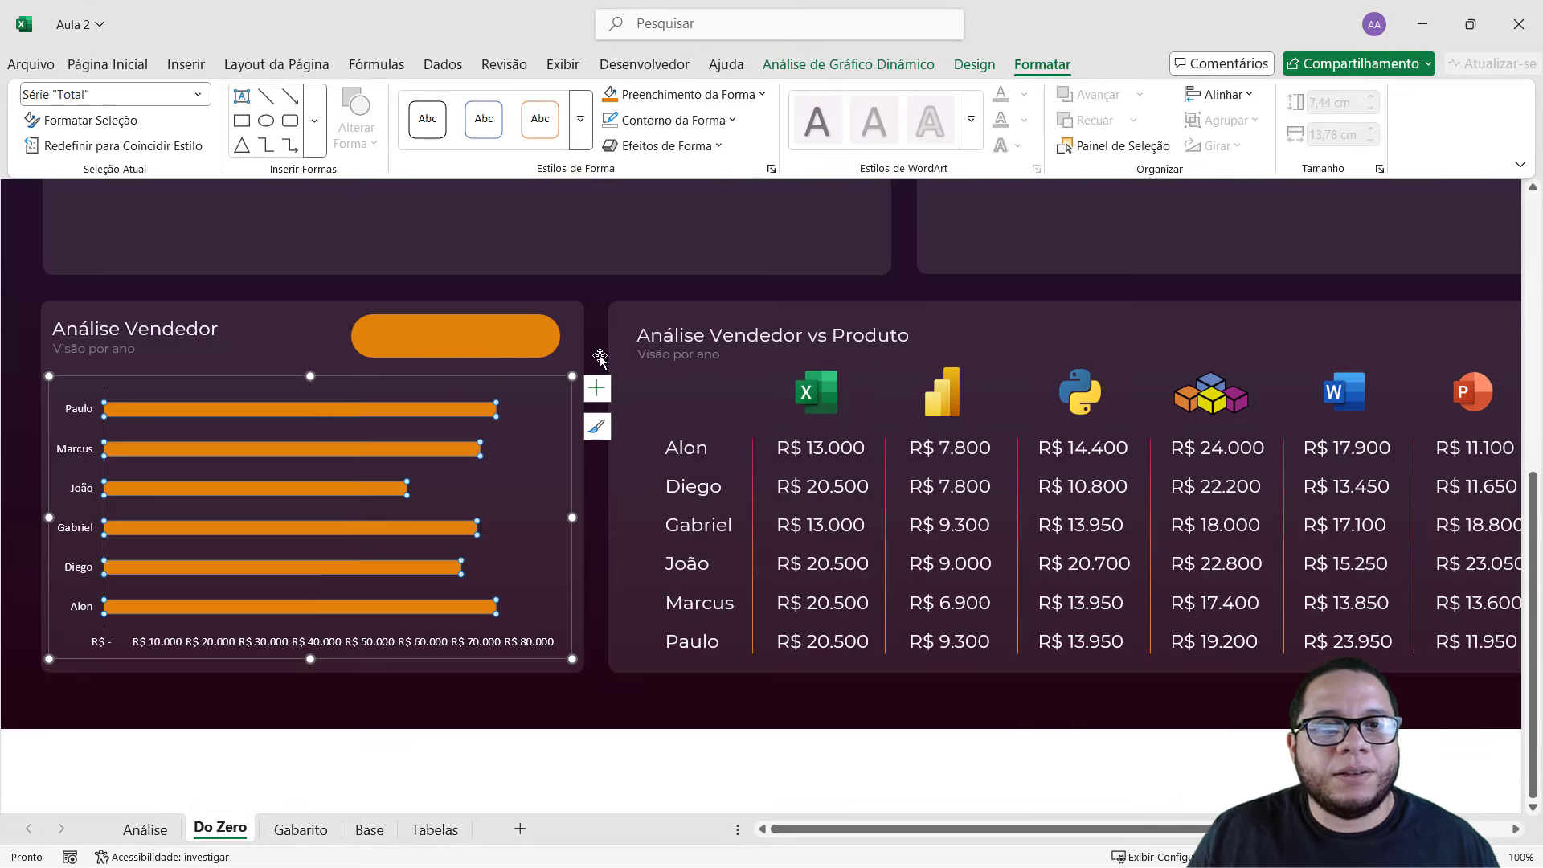
pyautogui.click(532, 786)
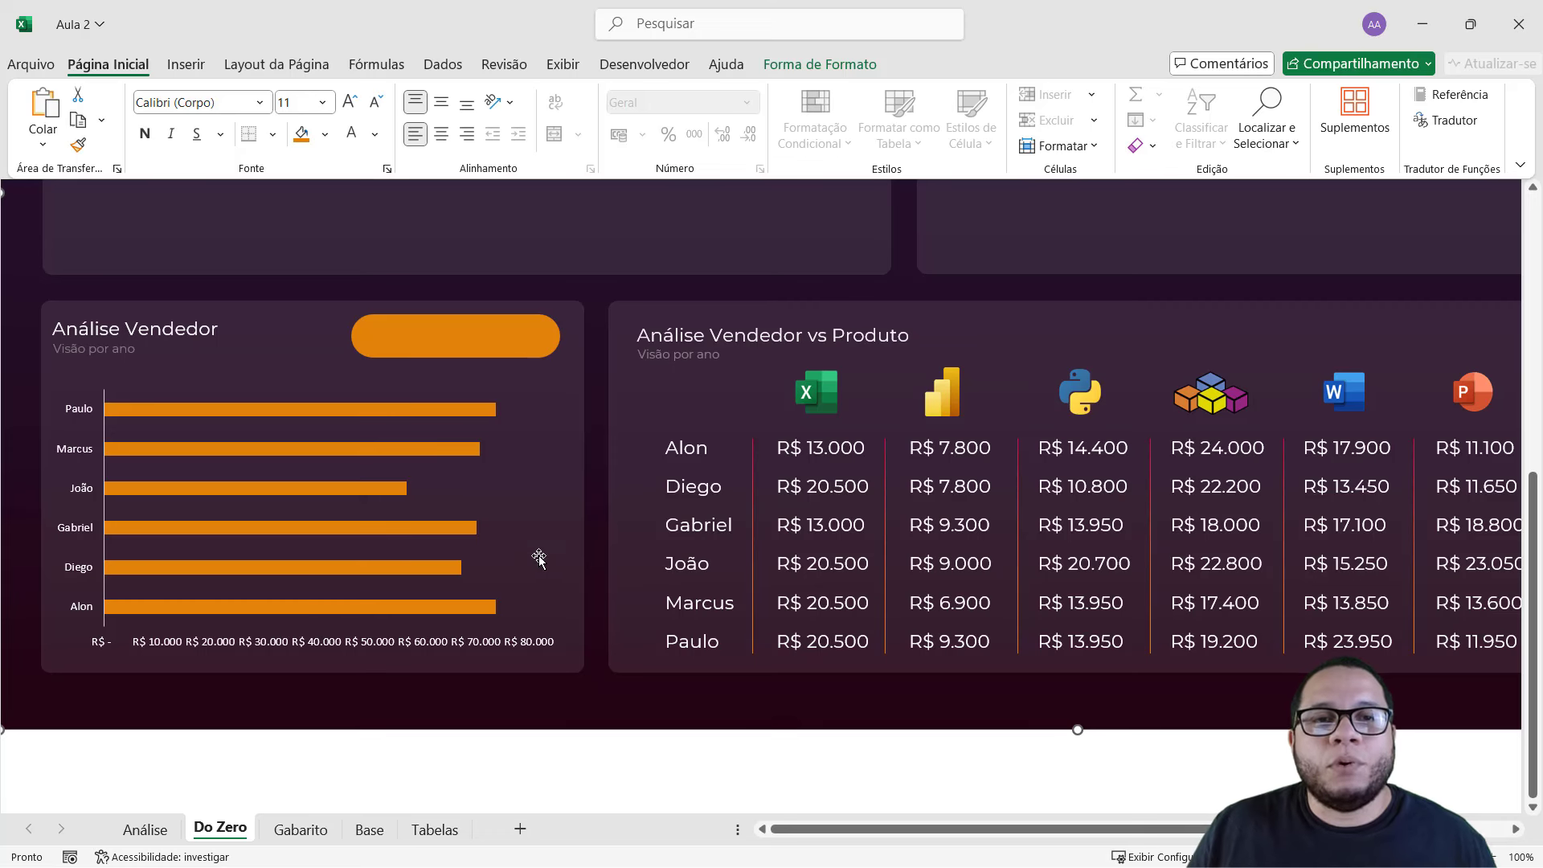
# - Set the seller names axis to No Outline
pyautogui.click(74, 405)
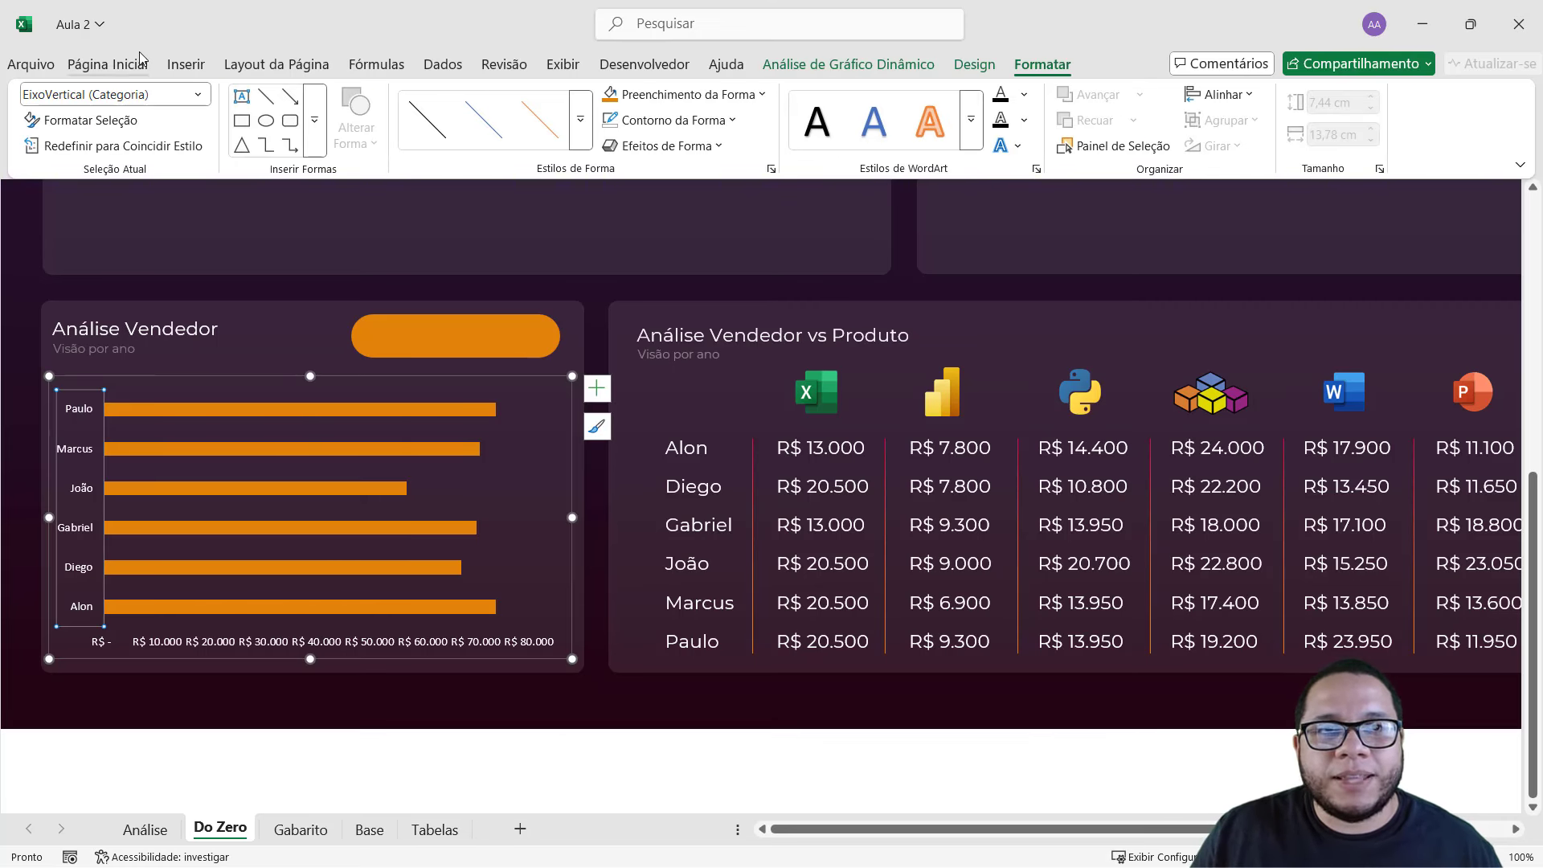
pyautogui.click(108, 64)
pyautogui.click(1041, 64)
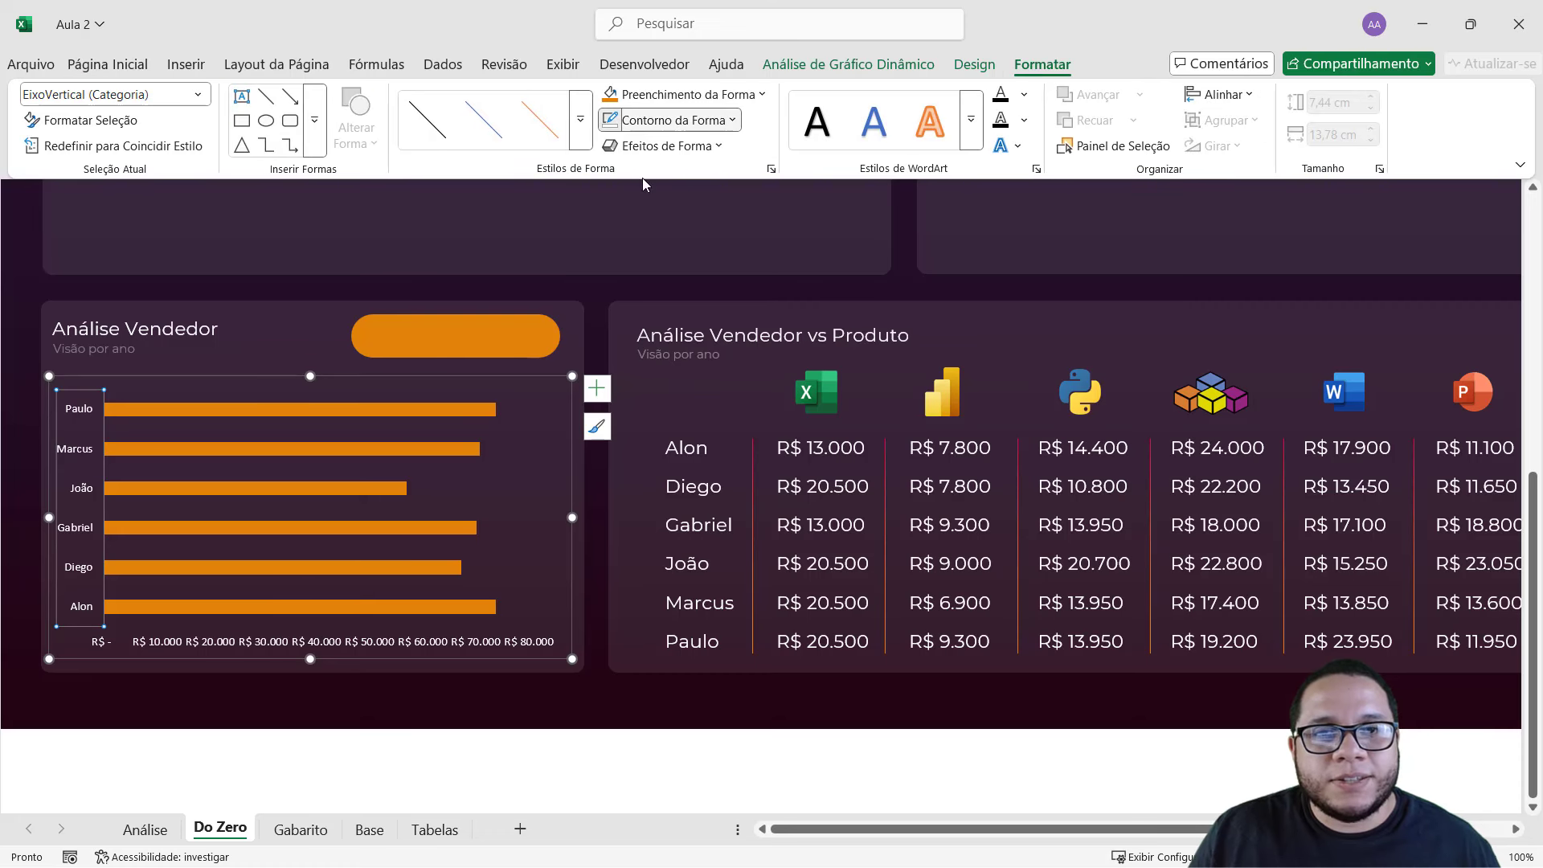
pyautogui.click(673, 120)
pyautogui.click(643, 559)
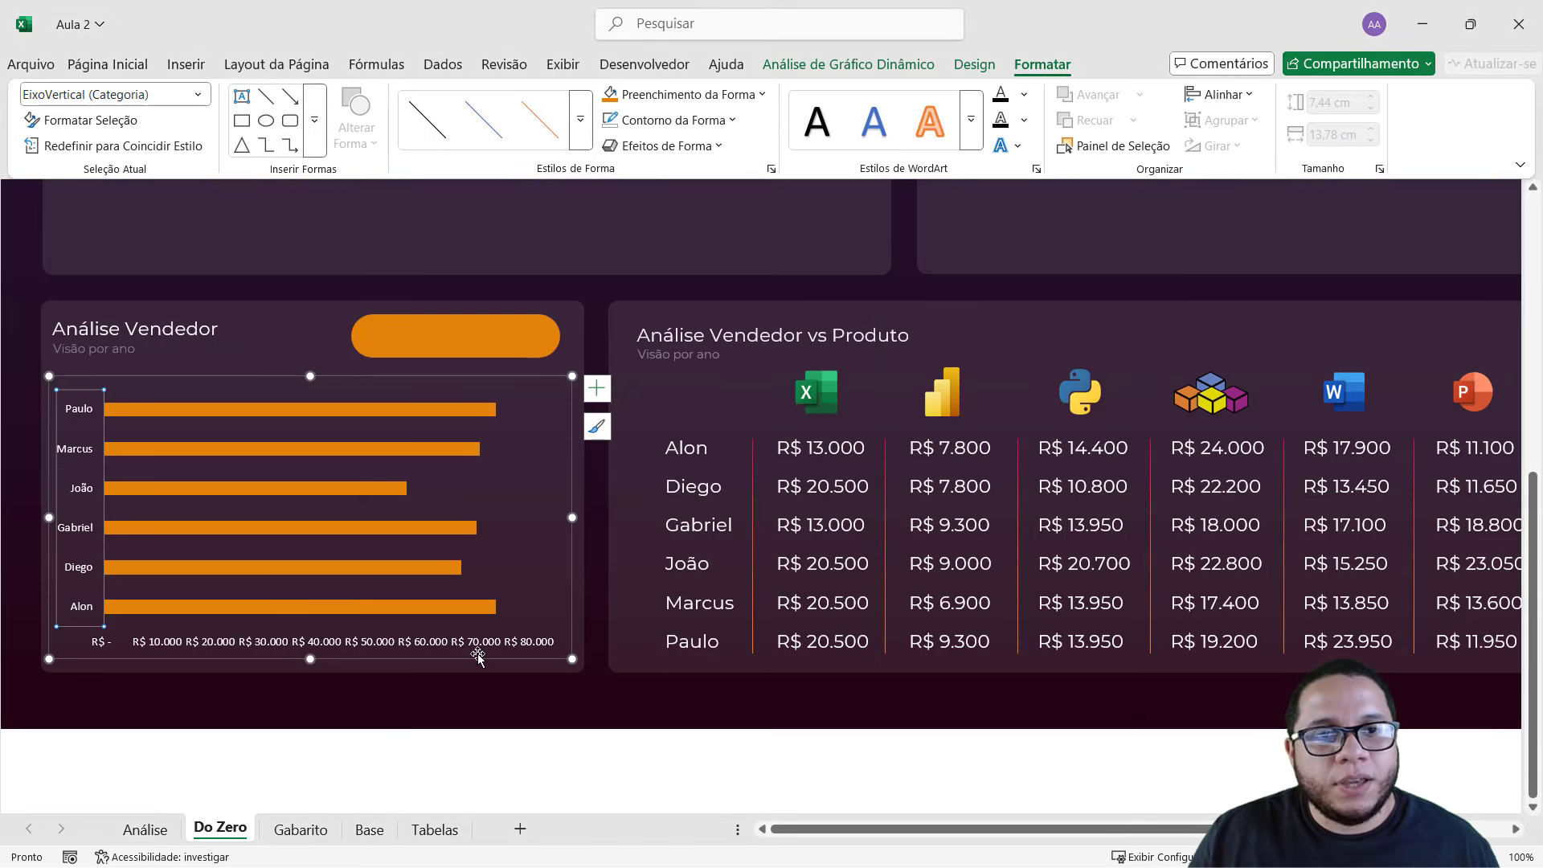
# - Change the Total series gap width from 182% to 50% in Format Data Series, then close the pane
pyautogui.rightClick(162, 525)
pyautogui.click(241, 811)
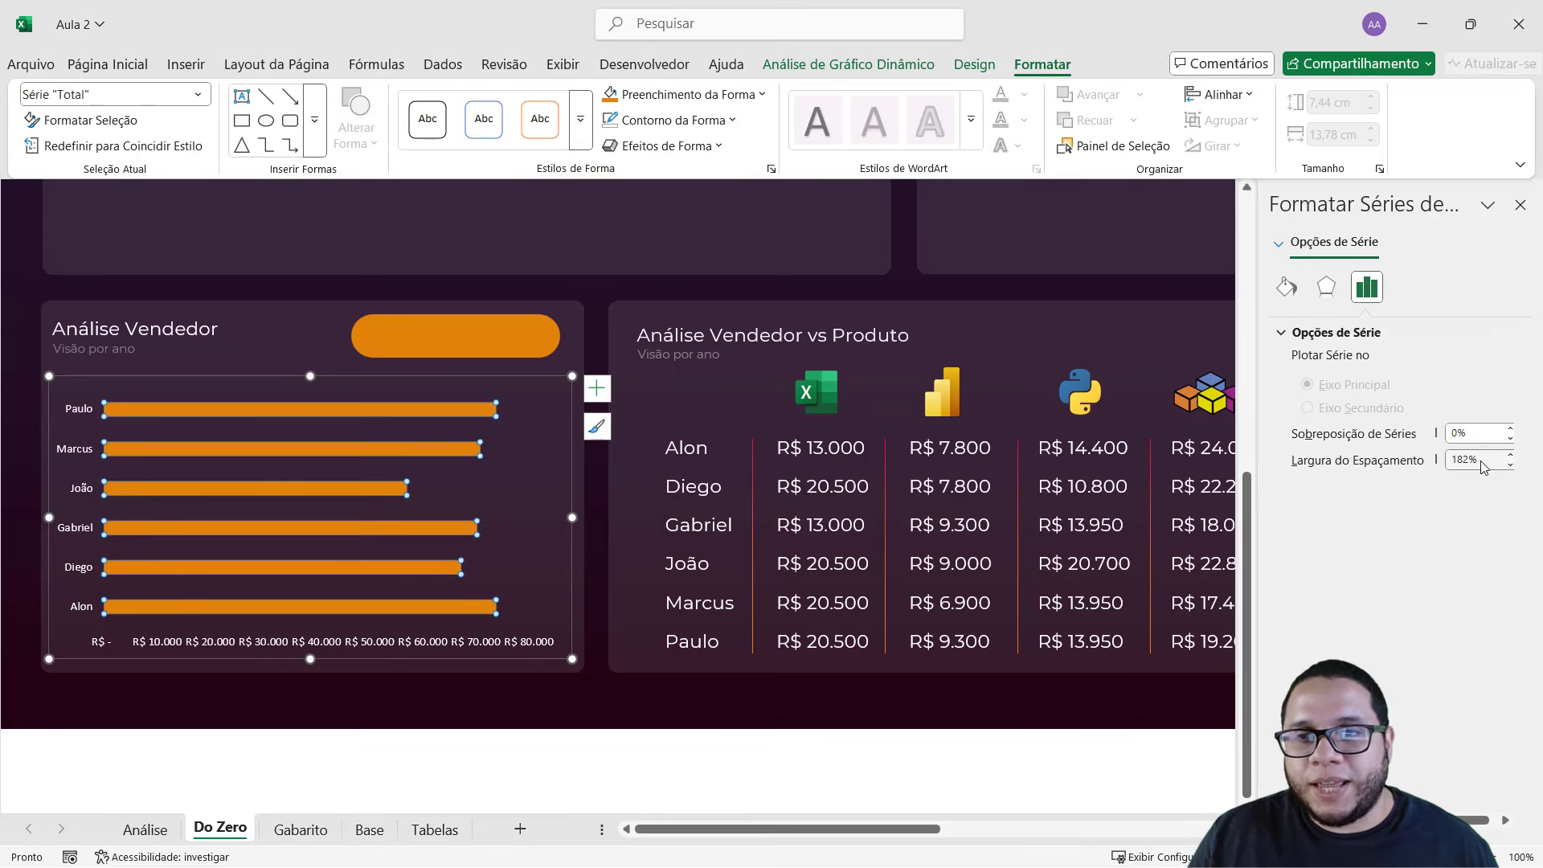
pyautogui.doubleClick(1484, 459)
pyautogui.write('50')
pyautogui.press('Return')
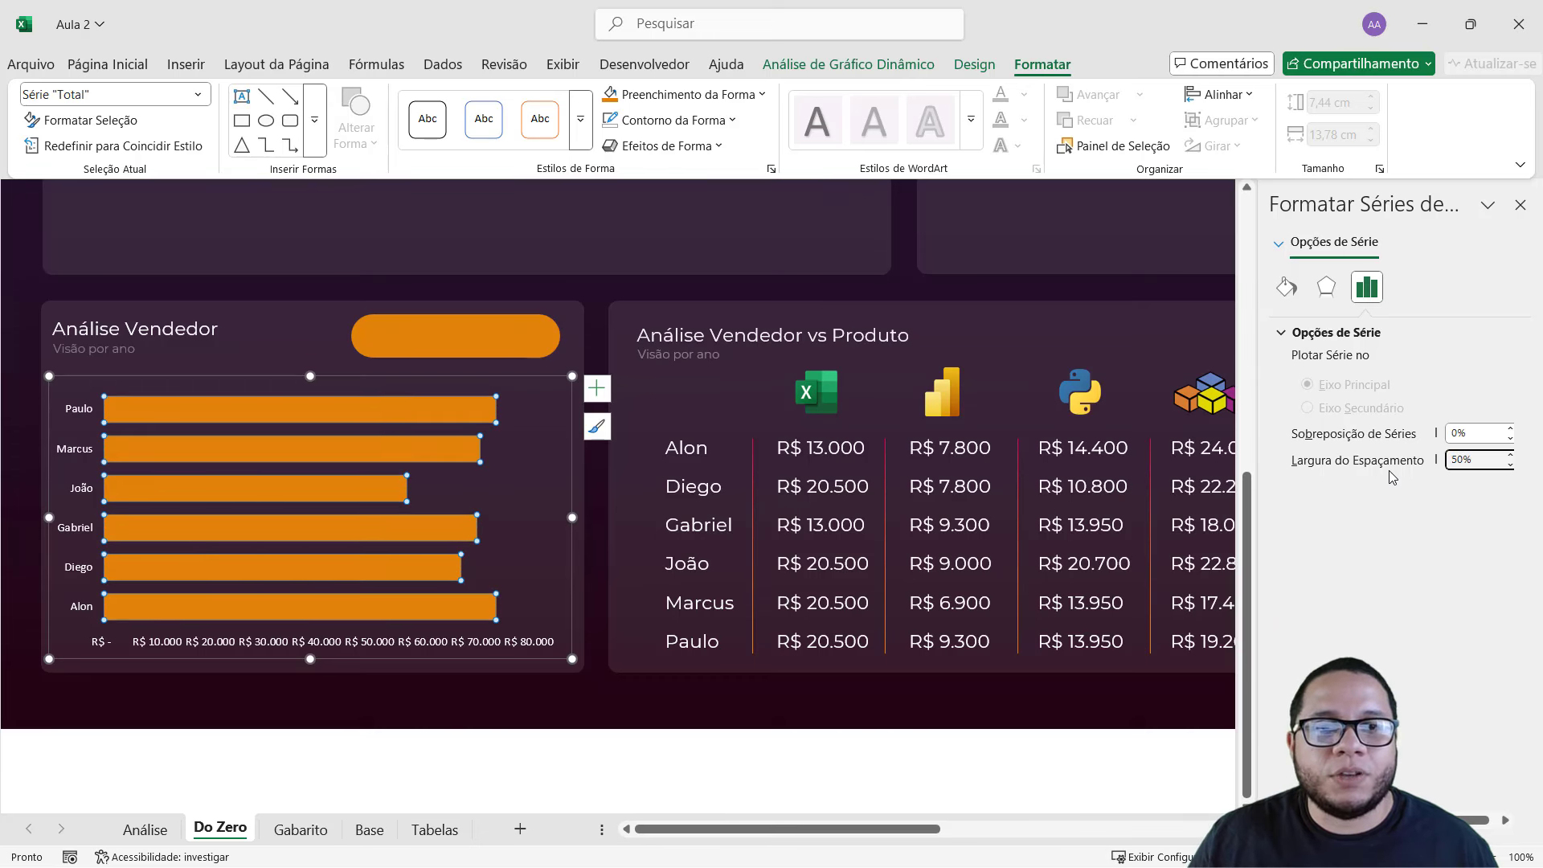
pyautogui.click(609, 699)
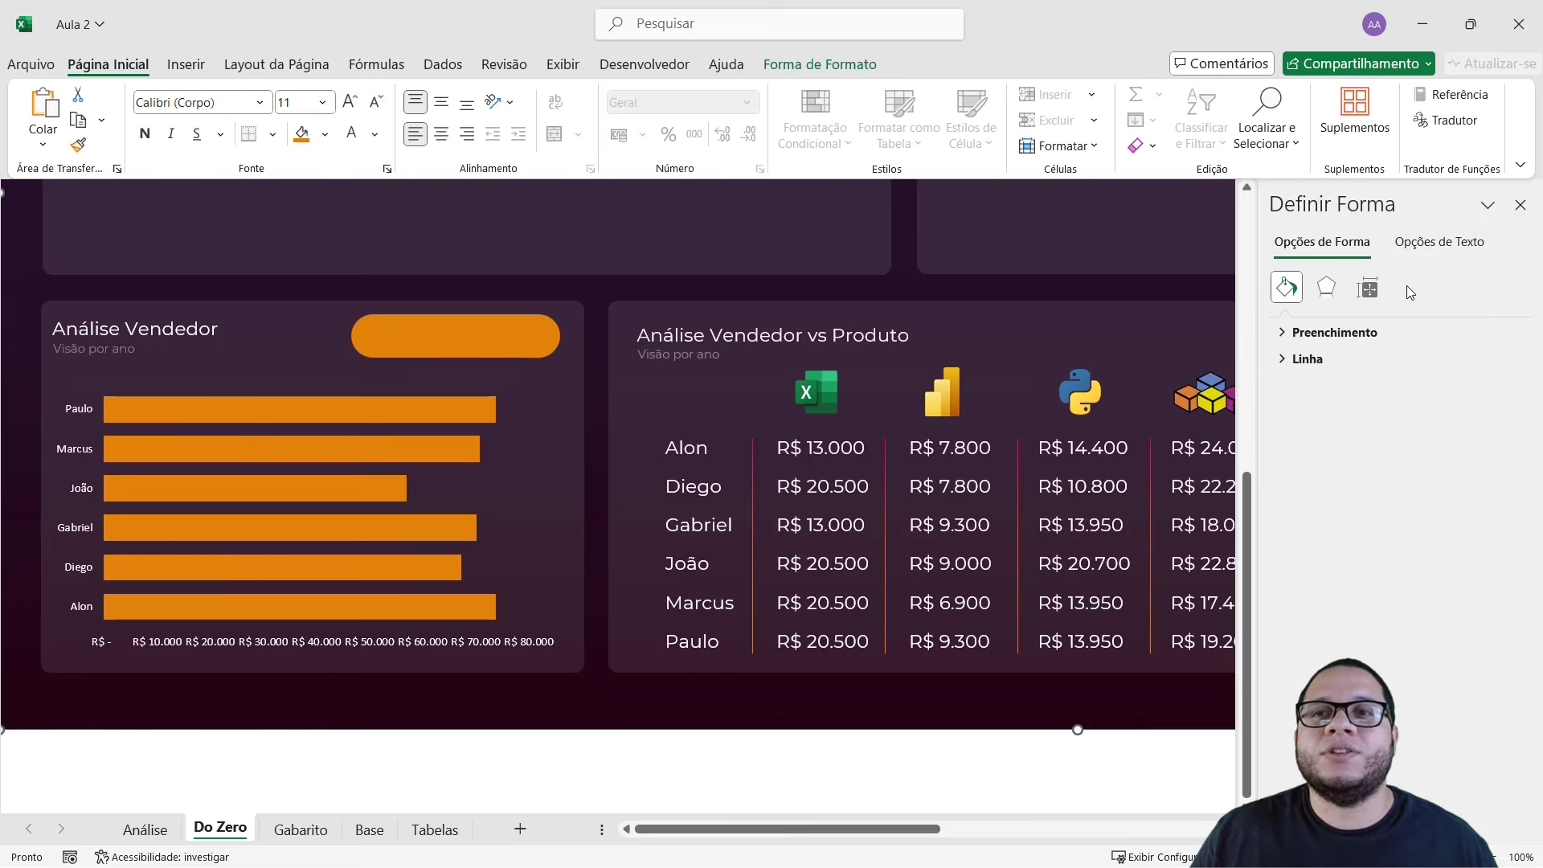
pyautogui.click(1521, 210)
pyautogui.scroll(1, 551, 576)
pyautogui.scroll(1, 541, 613)
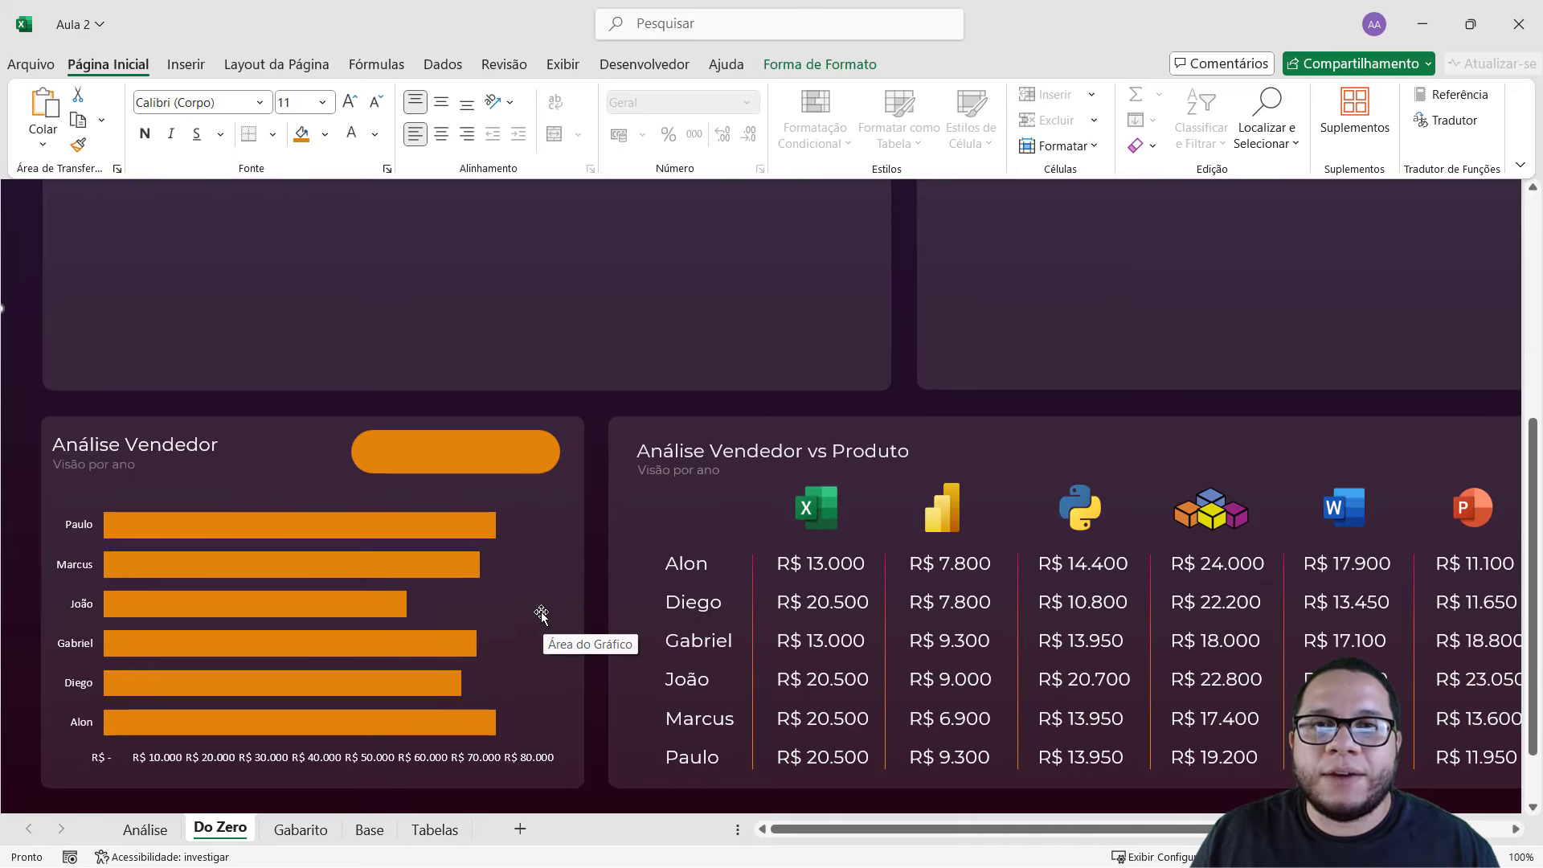
# - Switch to the Gabarito sheet and display it in Full Screen Mode
pyautogui.click(301, 829)
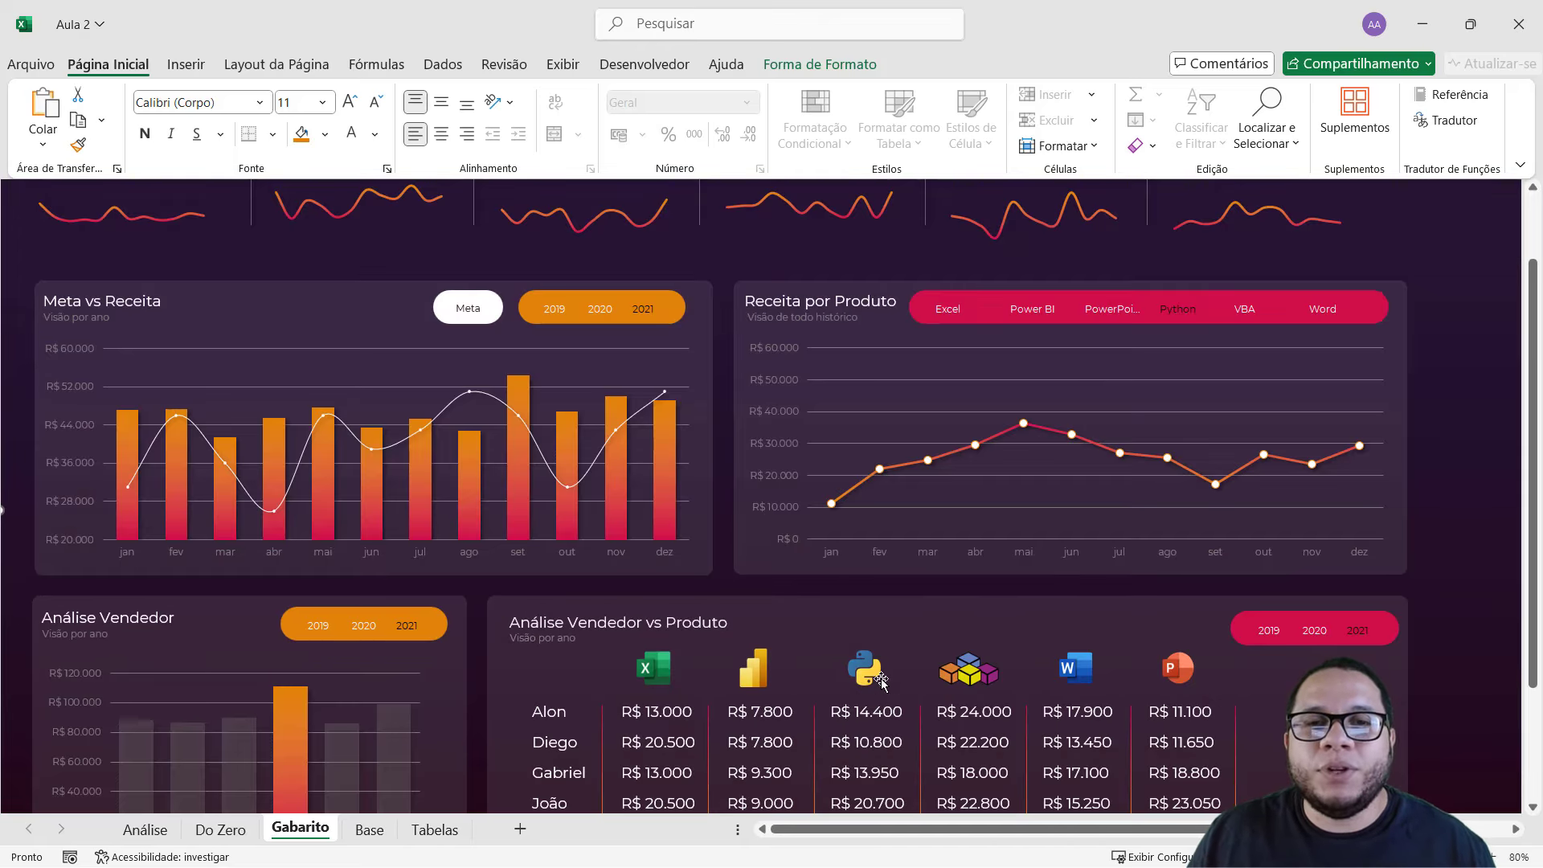
pyautogui.click(1519, 169)
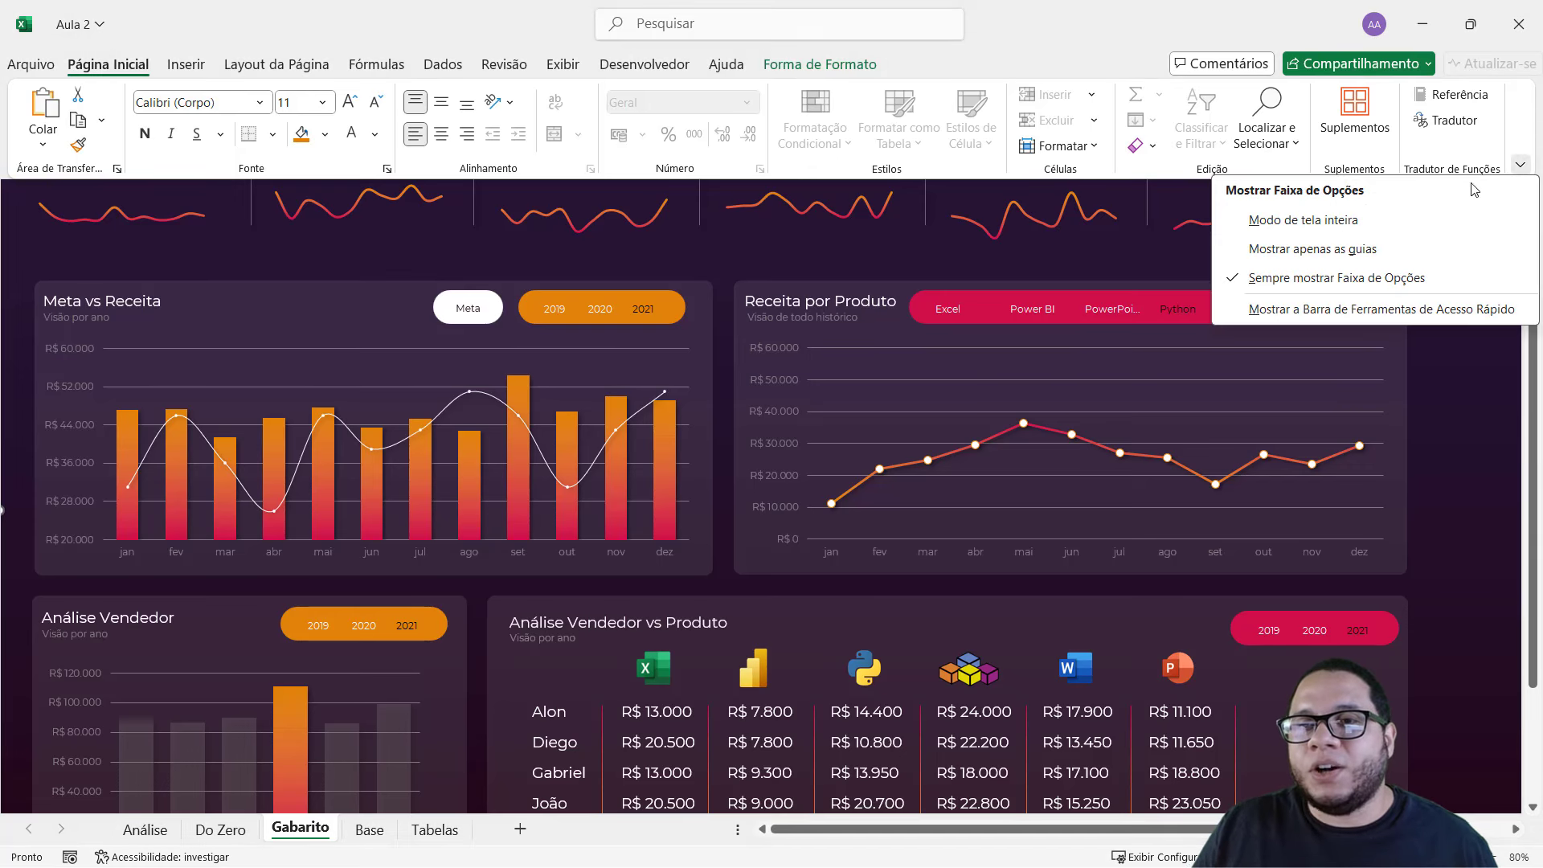
pyautogui.click(1441, 212)
pyautogui.scroll(2, 1431, 230)
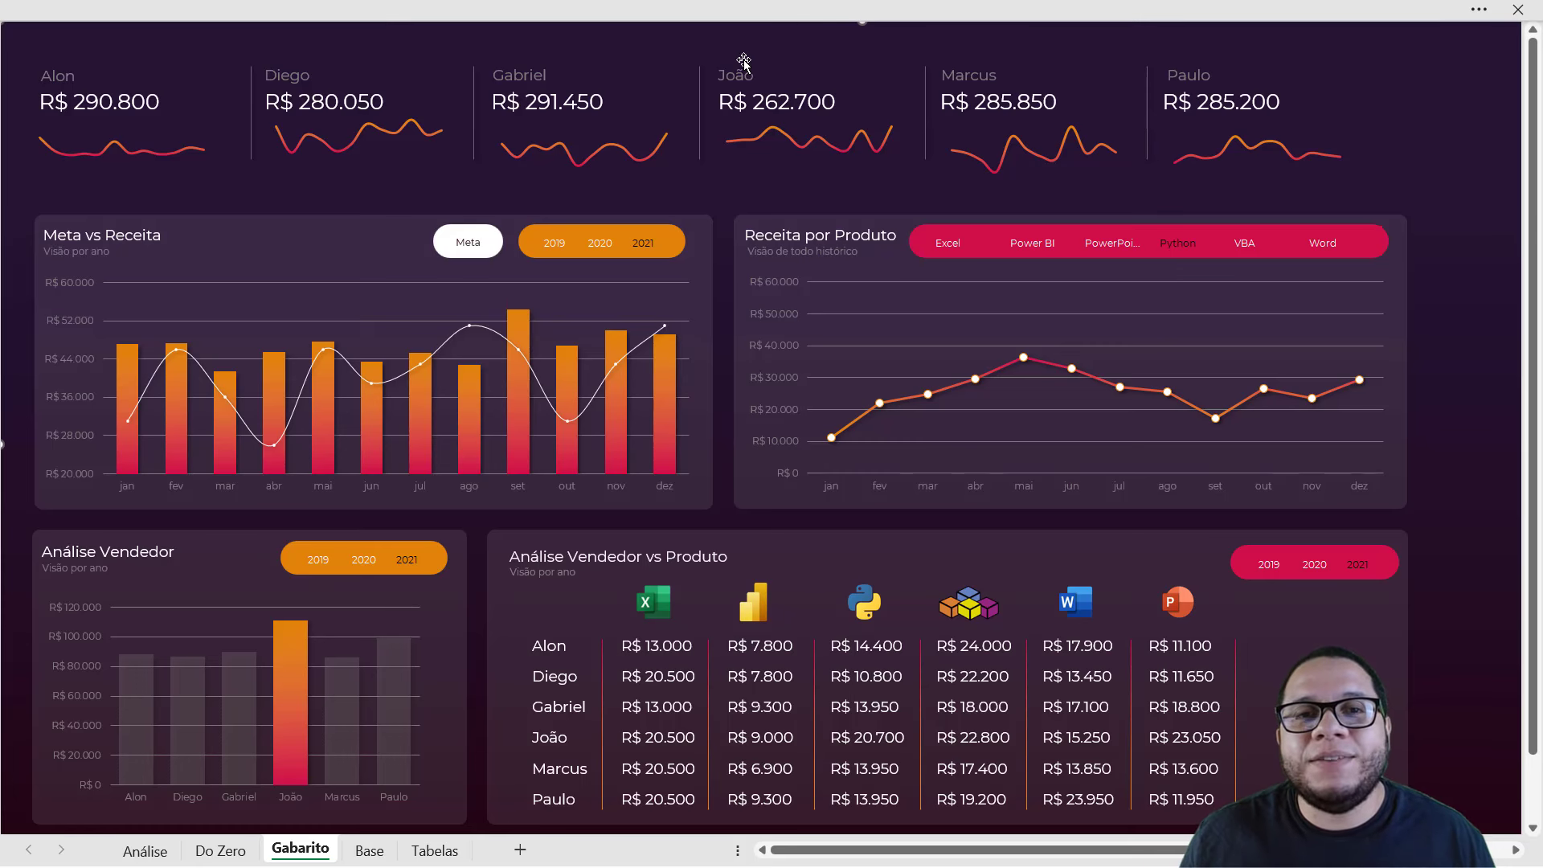
# - Filter Meta vs Receita to 2019 then another year, and Análise Vendedor through 2020, 2019 and 2021
pyautogui.click(555, 244)
pyautogui.click(600, 243)
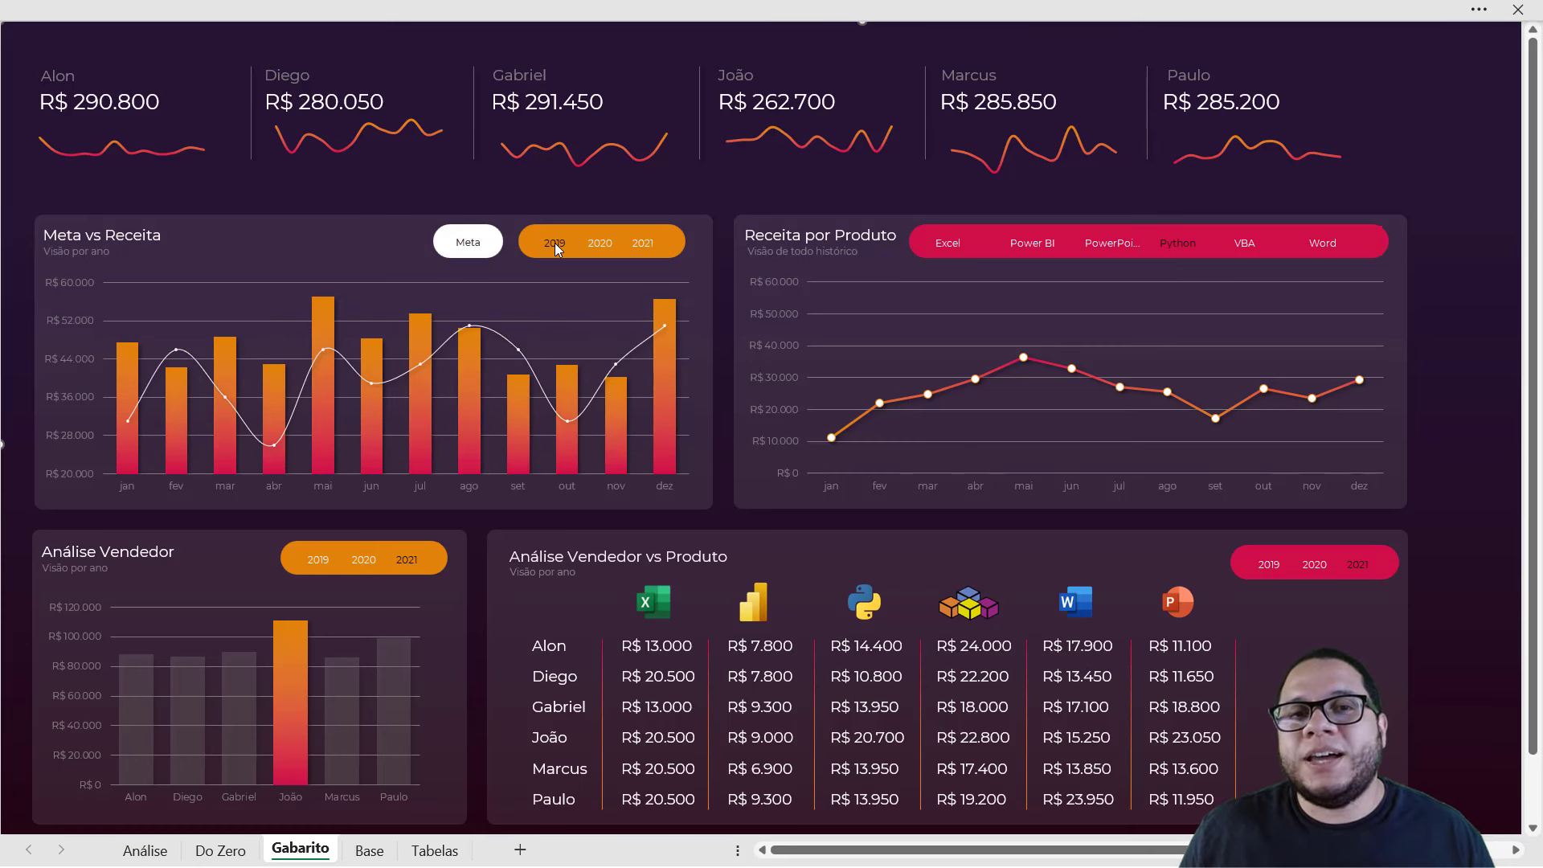
pyautogui.click(365, 562)
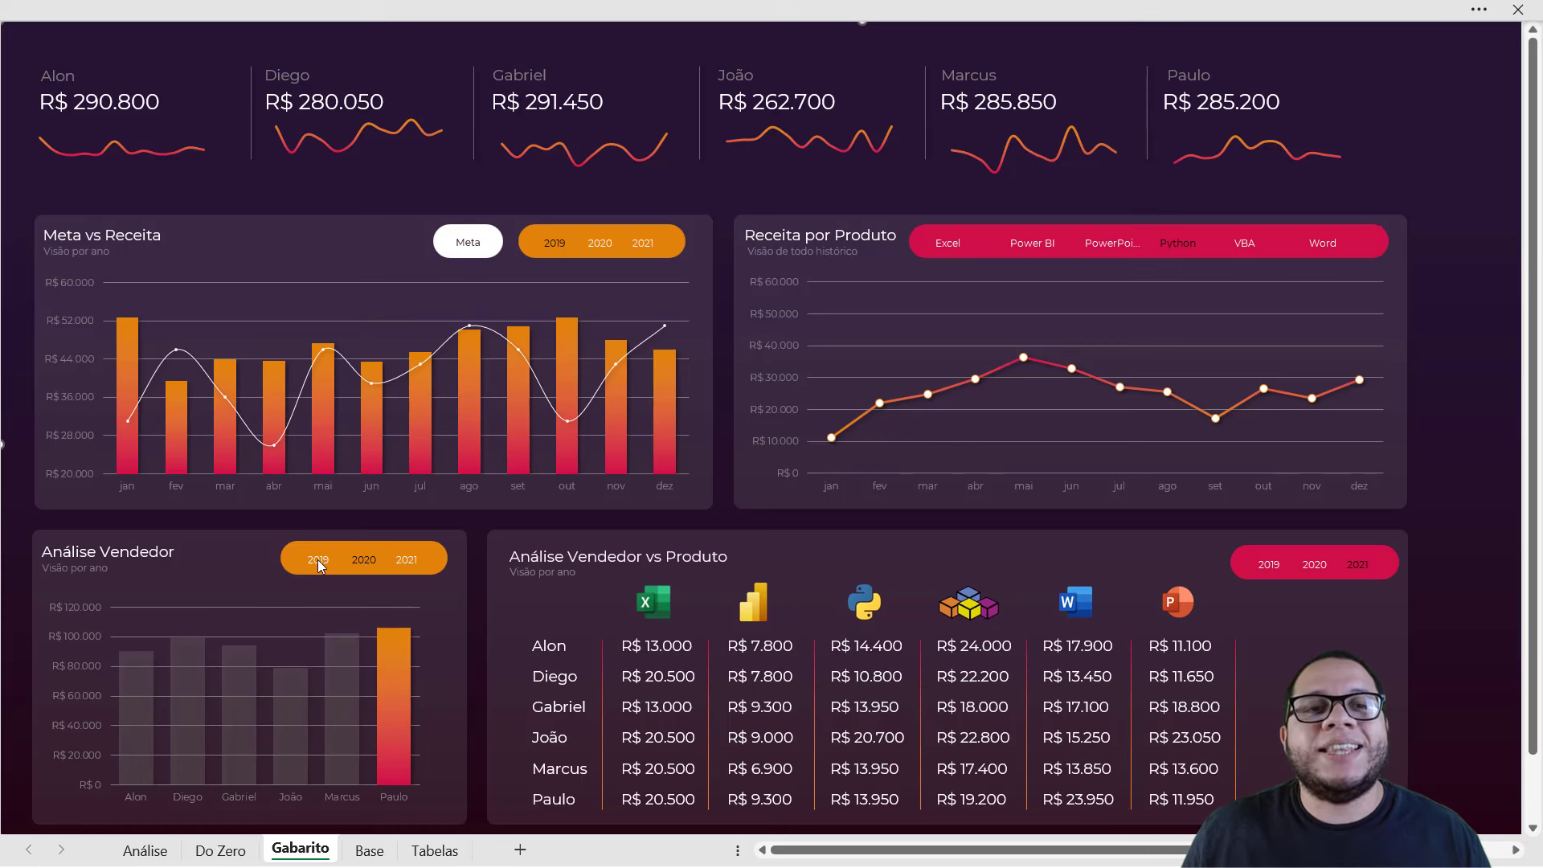
pyautogui.click(317, 560)
pyautogui.click(405, 563)
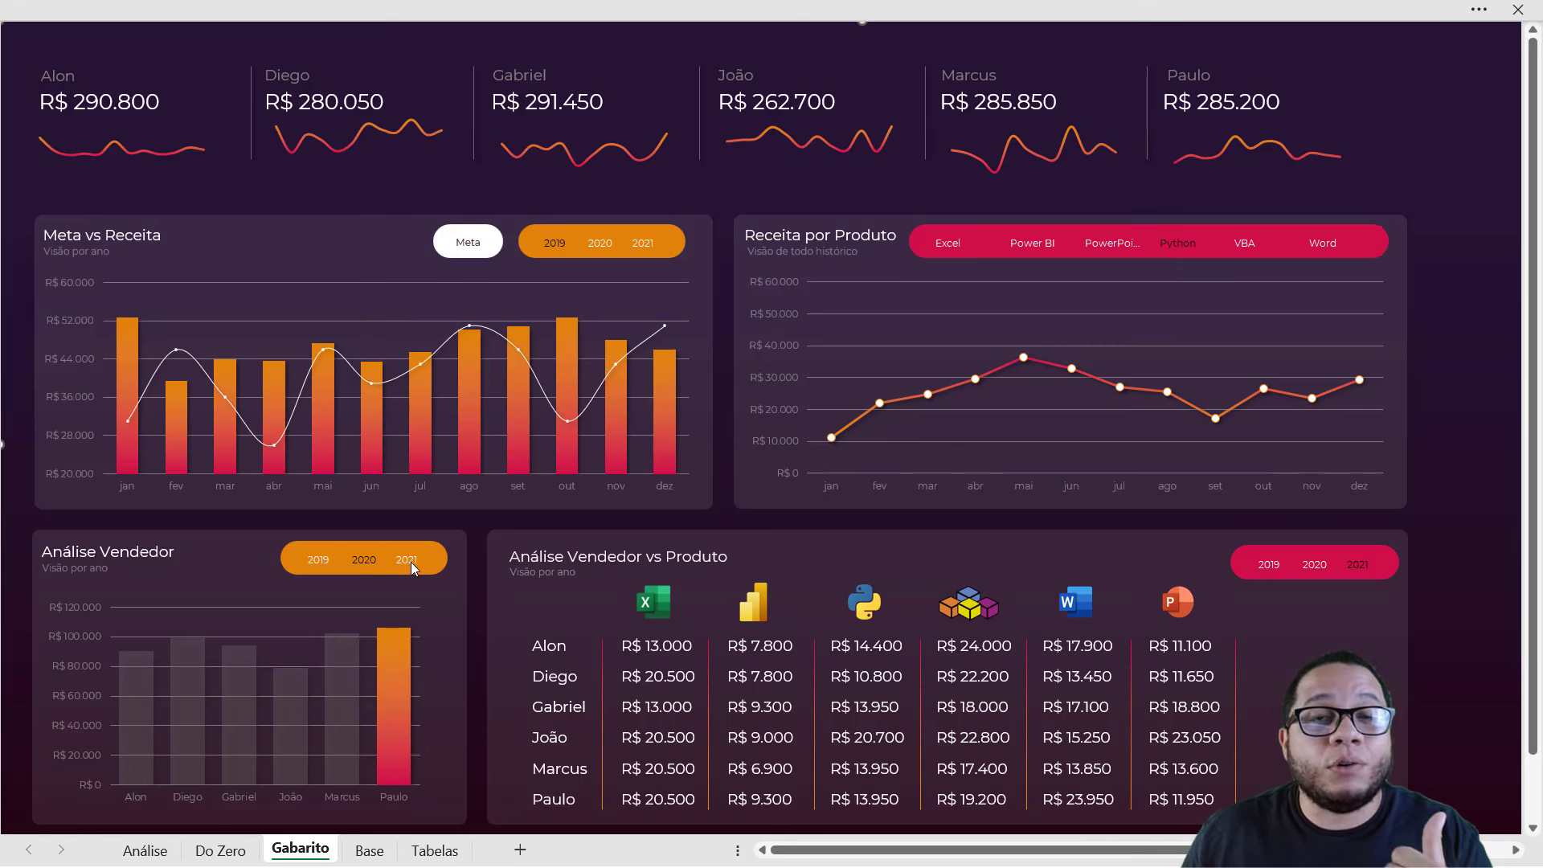
pyautogui.click(409, 562)
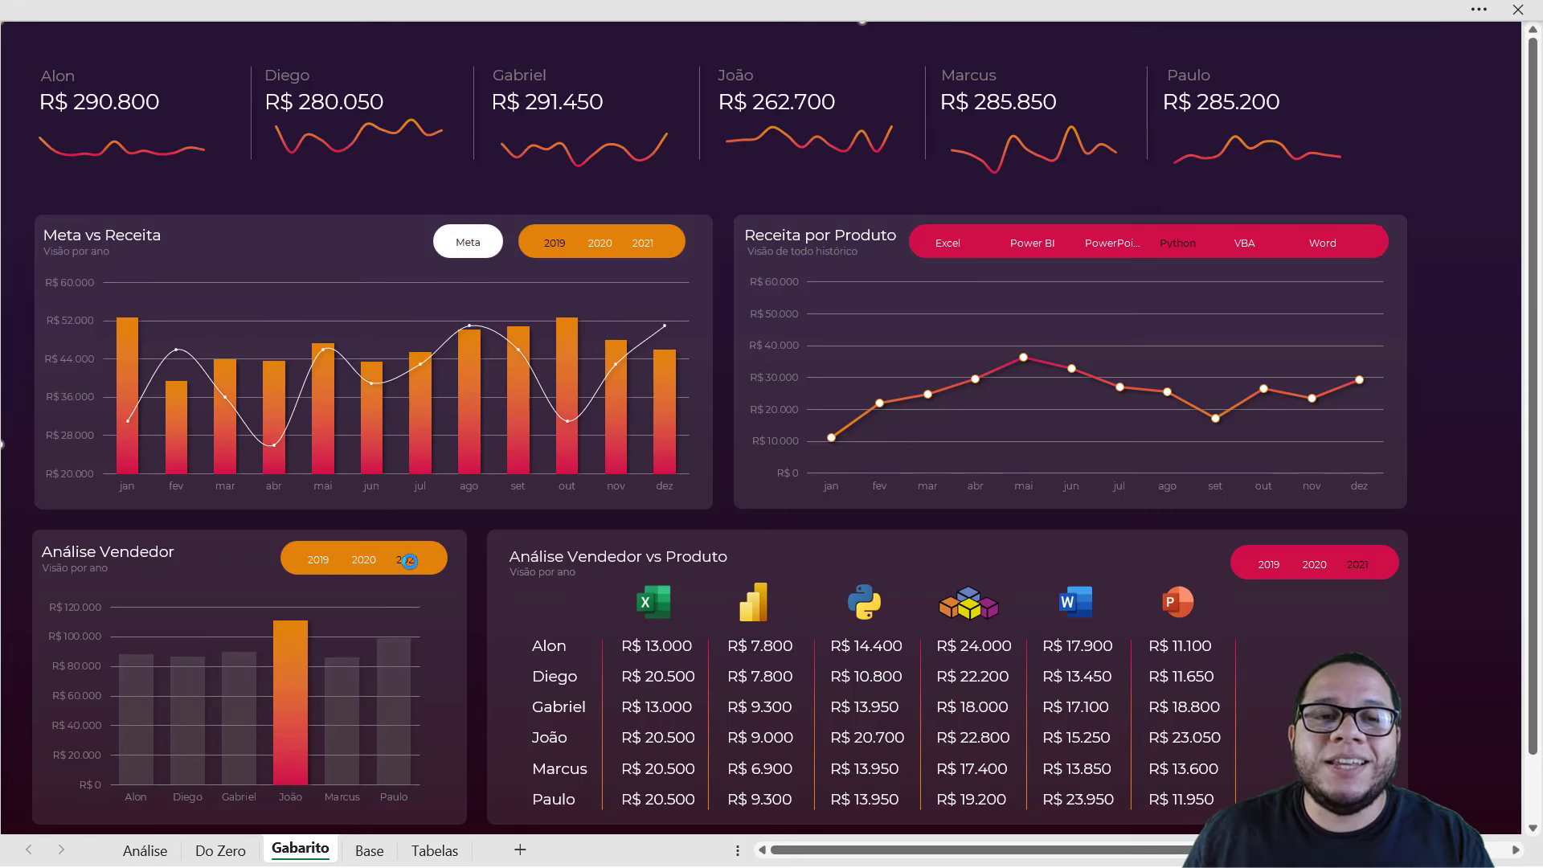